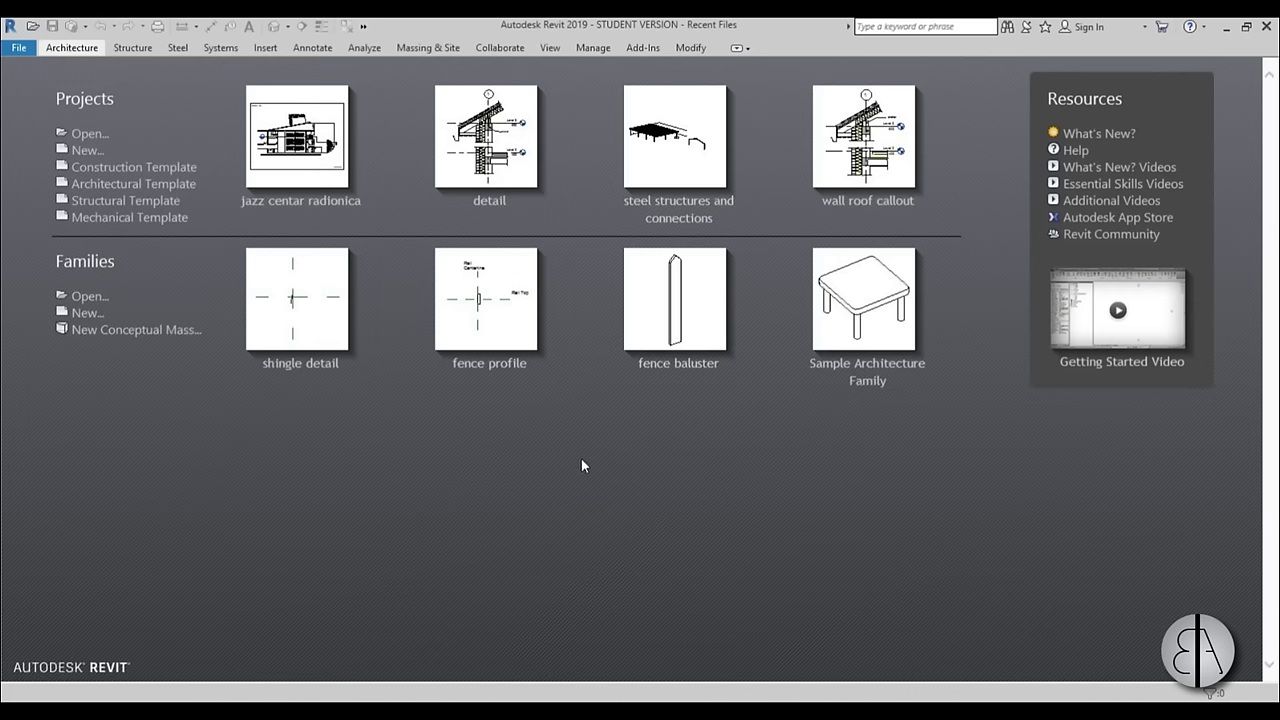
- Create a new project from the Architectural Template and set its length units to meters
left_click(157, 186)
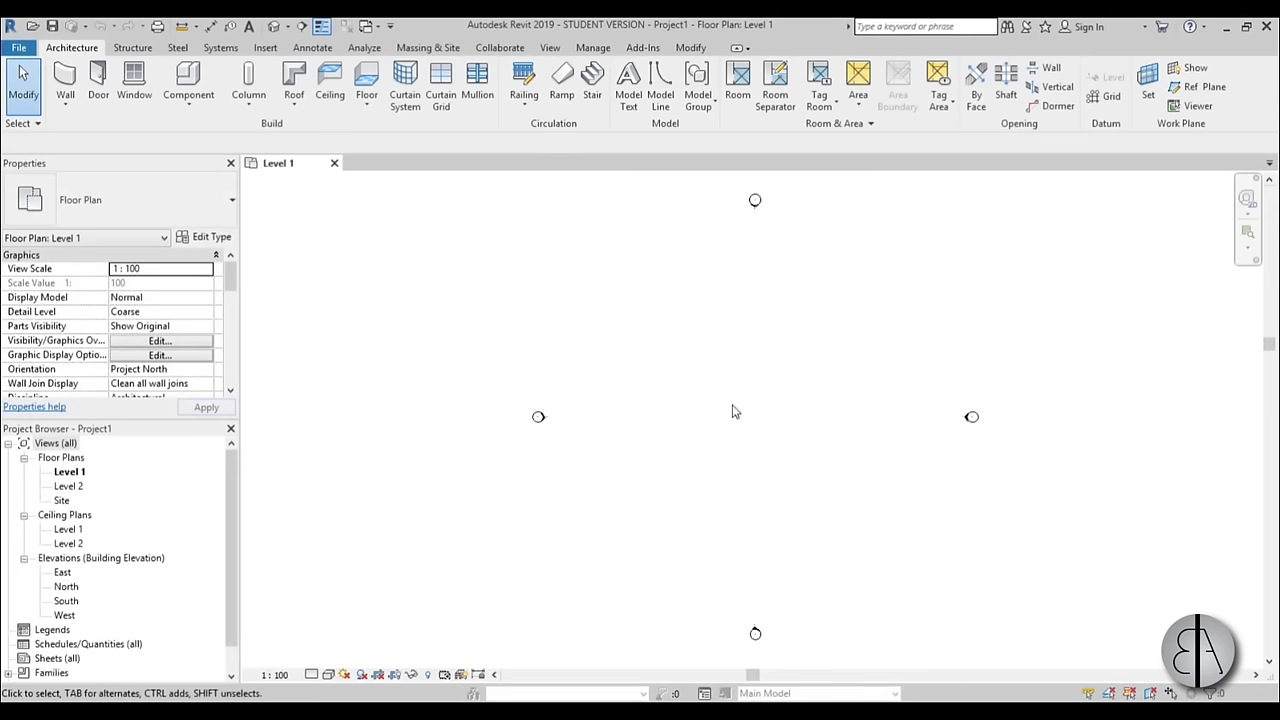
middle_click_drag(732, 412, 704, 414)
key("u")
key("n")
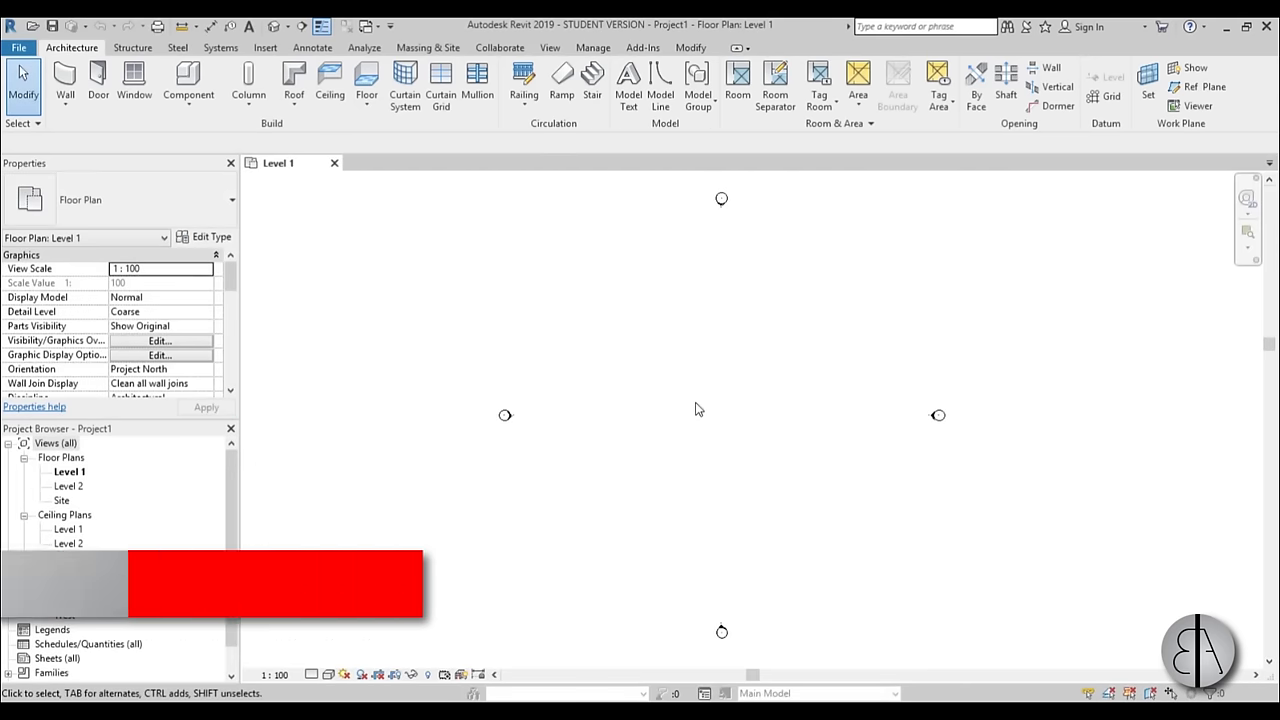
left_click(695, 252)
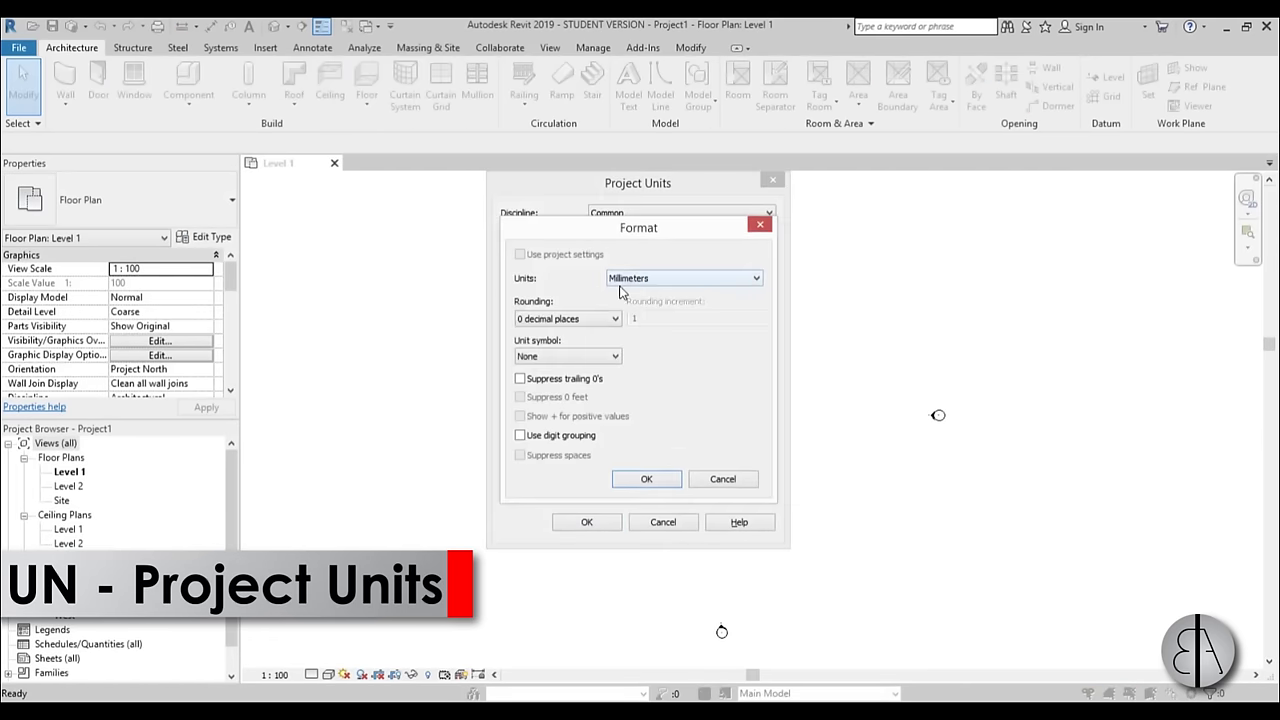
left_click(700, 278)
left_click(635, 334)
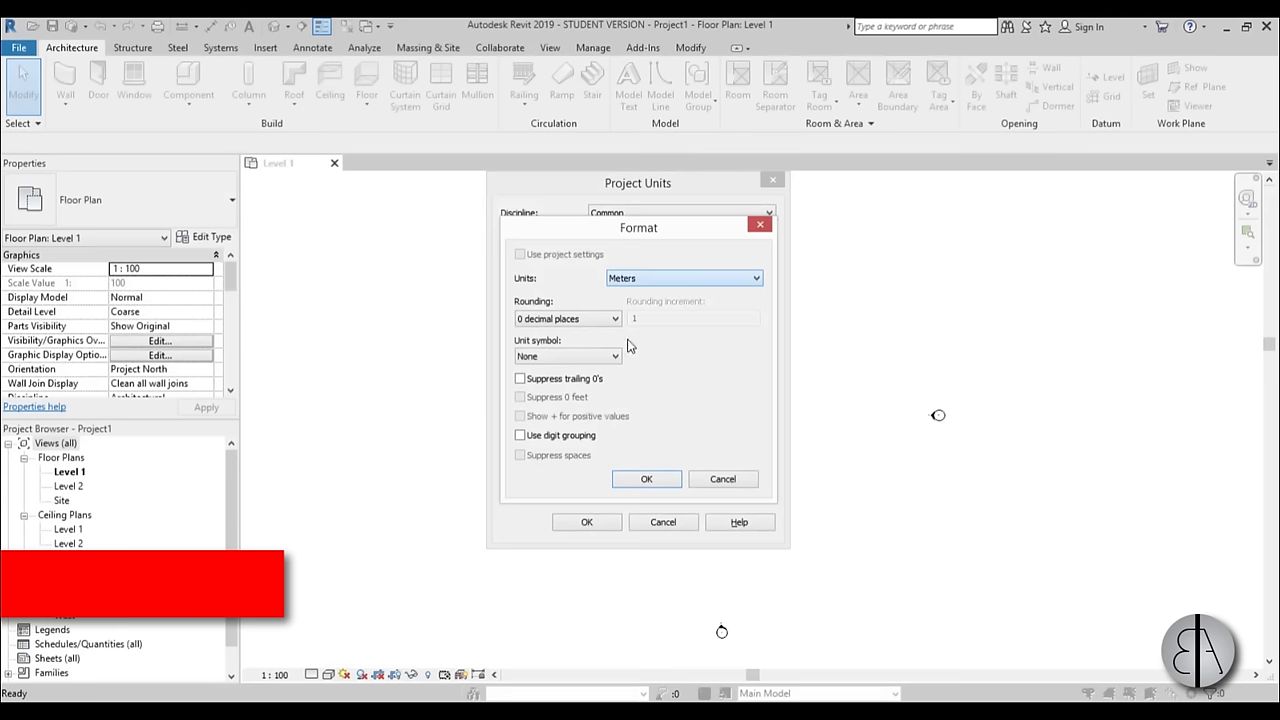
left_click(646, 479)
left_click(645, 521)
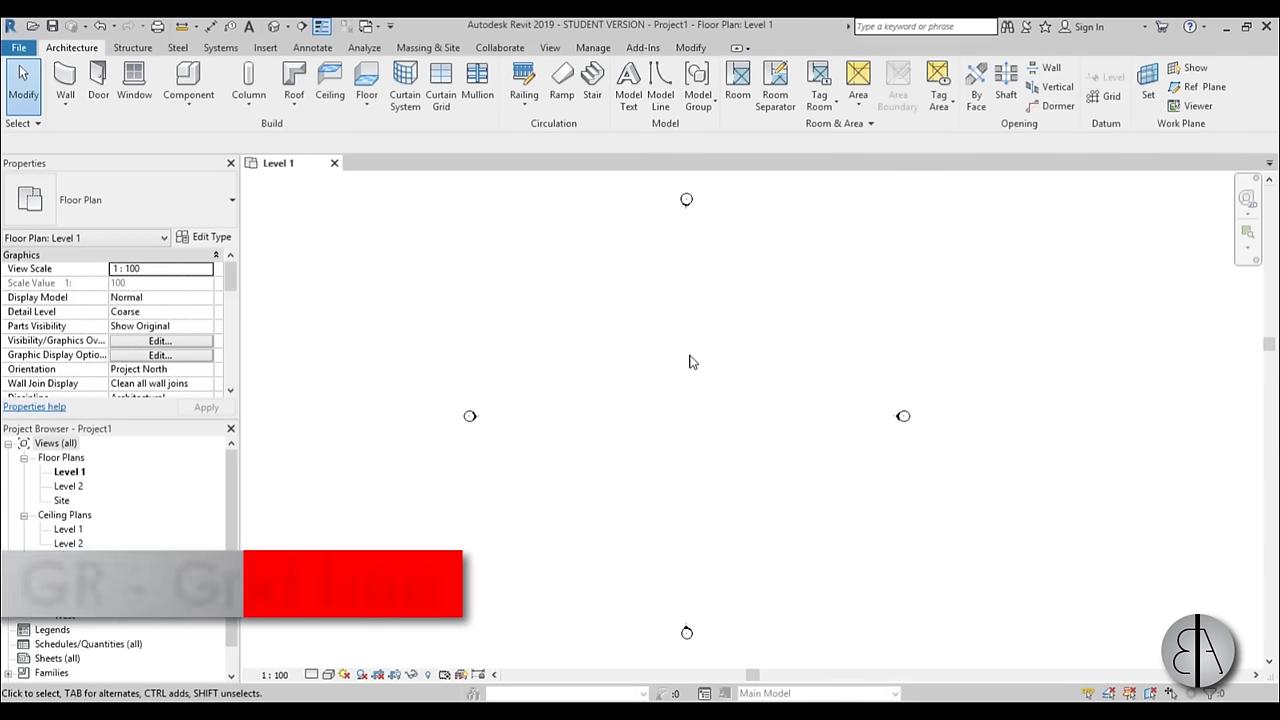
- Draw a vertical grid line downward inside the elevation markers, near the west marker
key("g")
key("r")
scroll(598, 351, "down", 1)
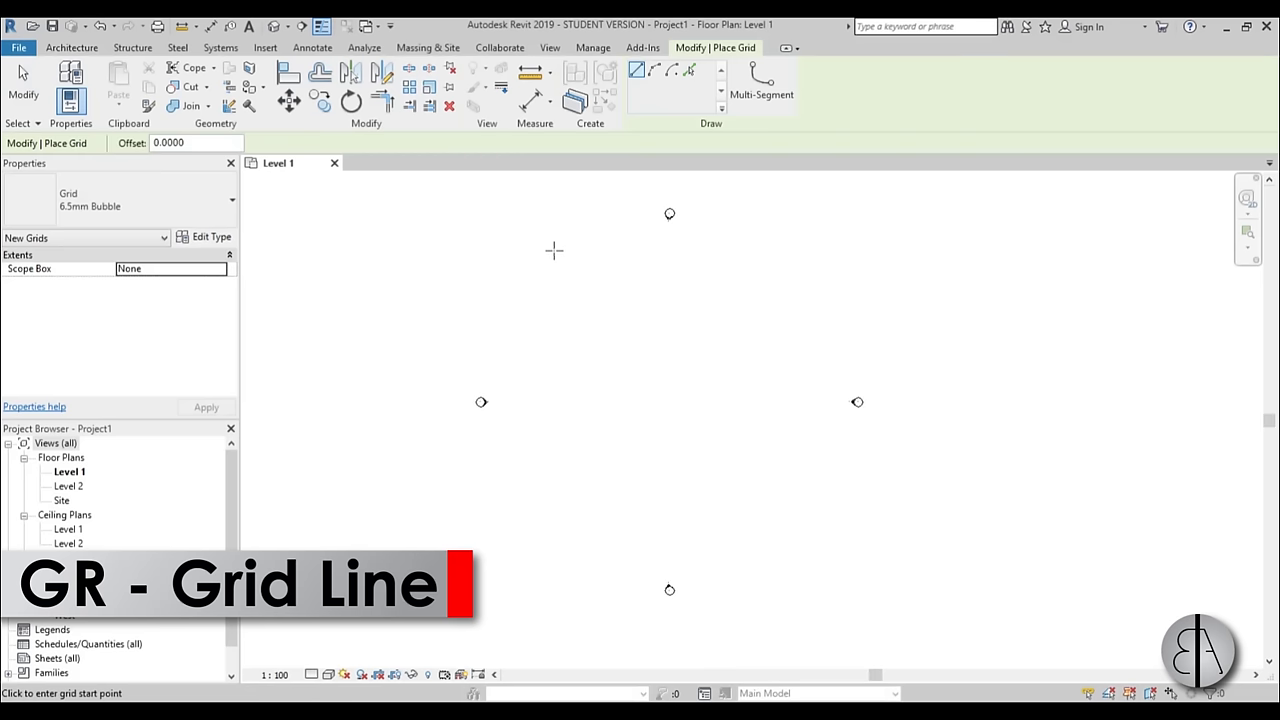
left_click(553, 216)
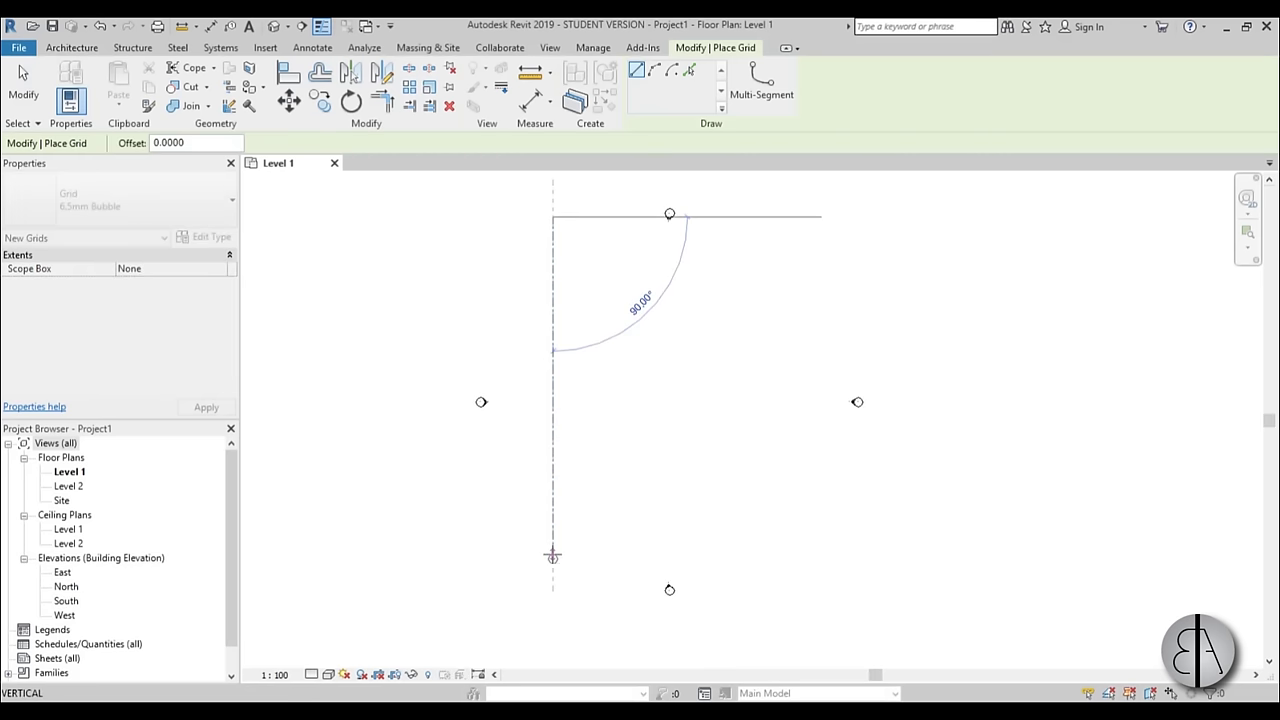
left_click(553, 555)
key("Escape")
key("Escape")
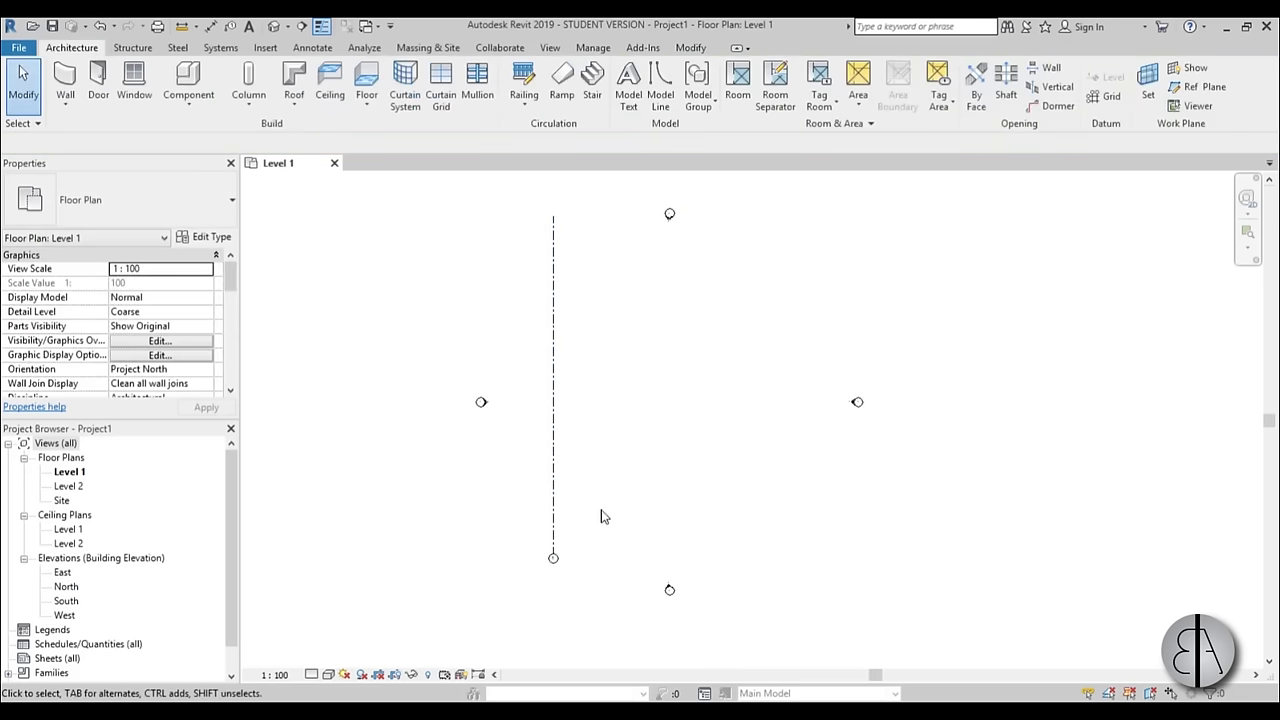
- Add three more vertical grid lines to the east by picking each previous grid with a 10 m offset
key("g")
key("r")
left_click(689, 71)
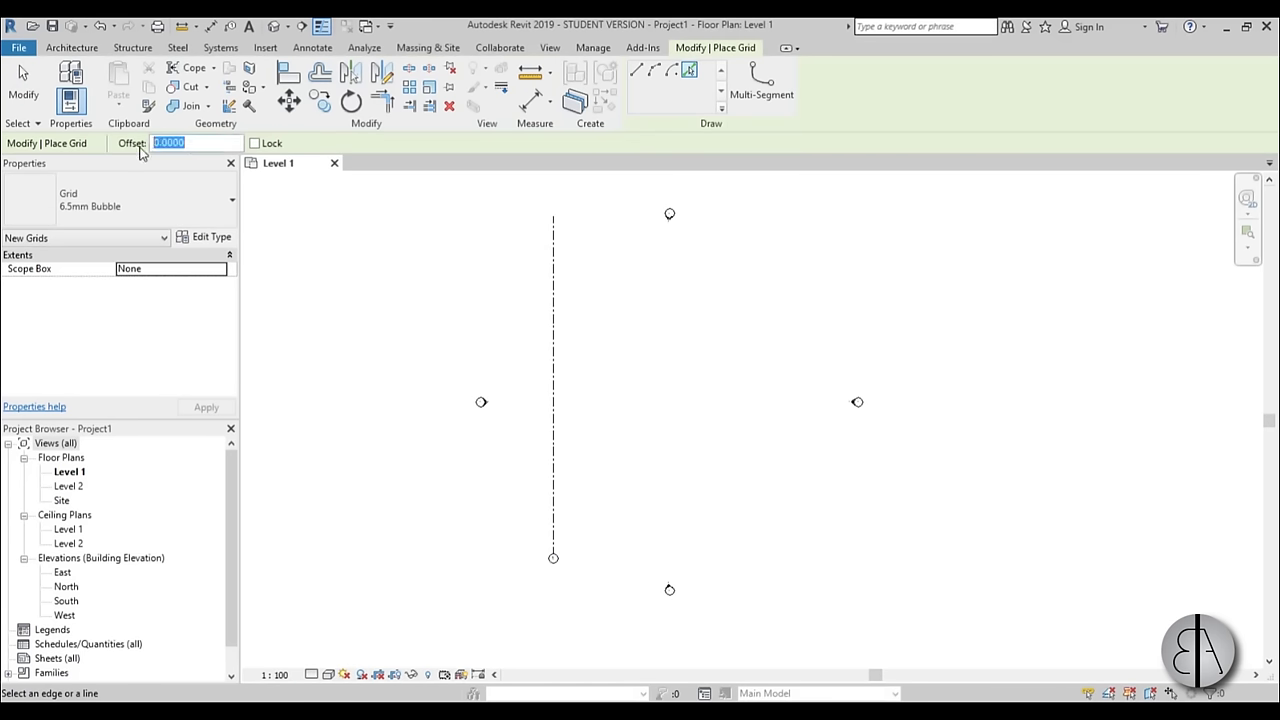
left_click(555, 477)
left_click(630, 487)
left_click(705, 489)
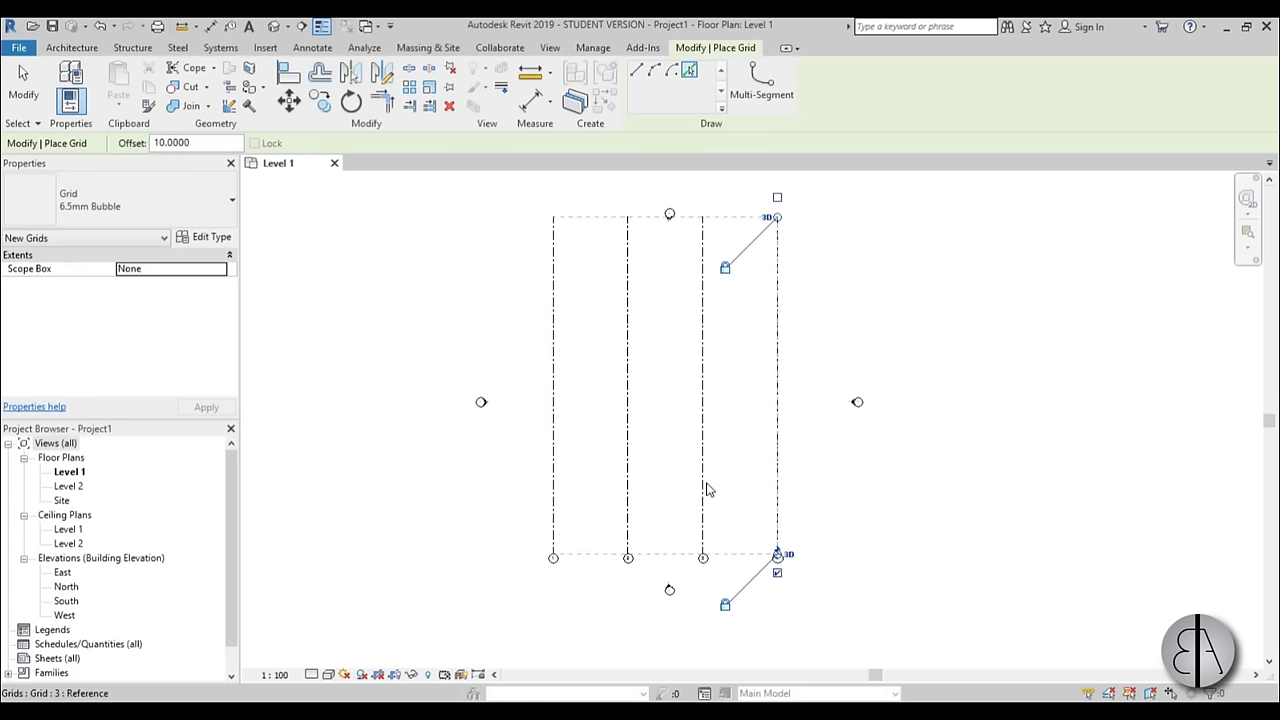
scroll(846, 463, "down", 1)
scroll(746, 380, "up", 2)
key("Escape")
key("Escape")
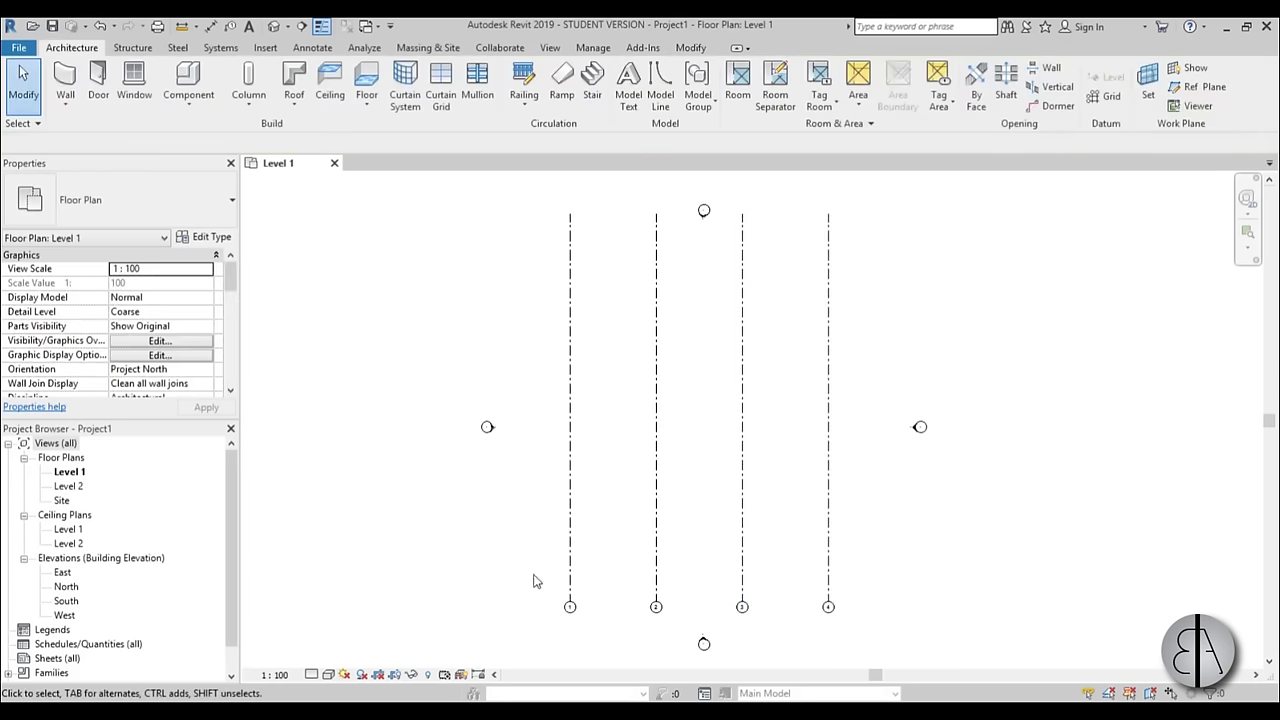
- Draw a horizontal grid line from east to west across the lower ends of the four vertical grids
middle_click_drag(636, 489, 617, 490)
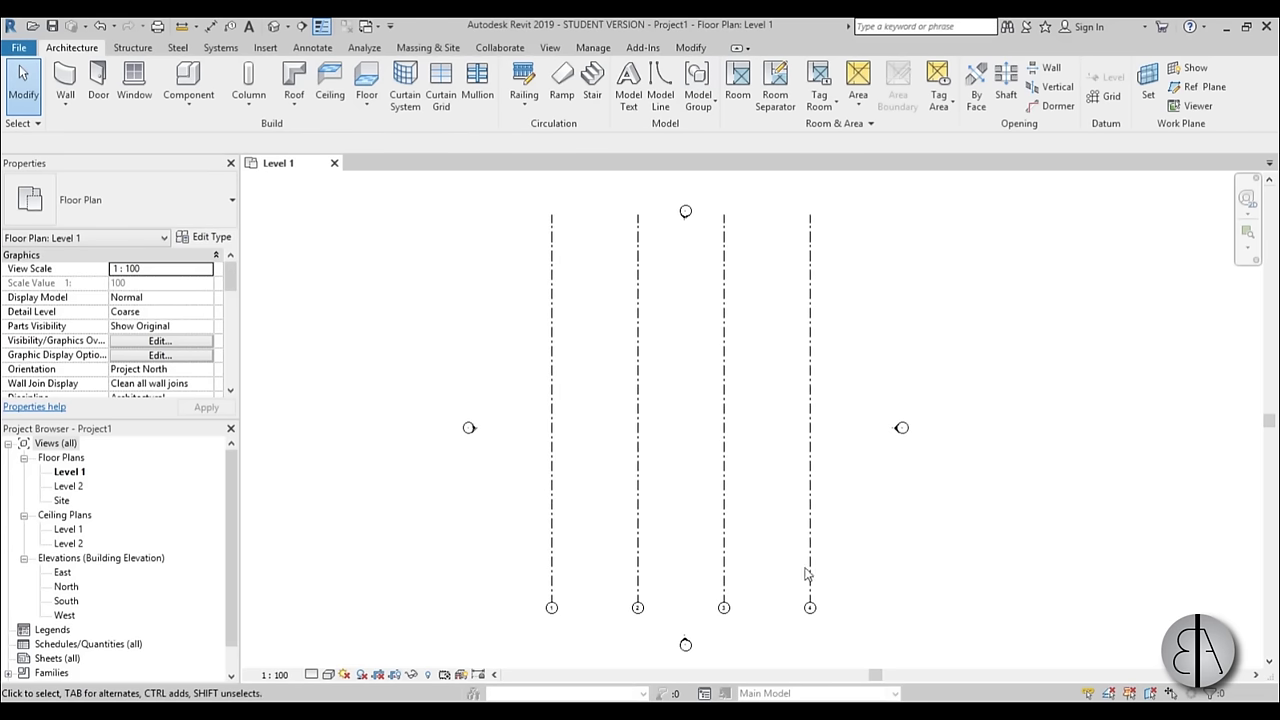
scroll(750, 497, "down", 1)
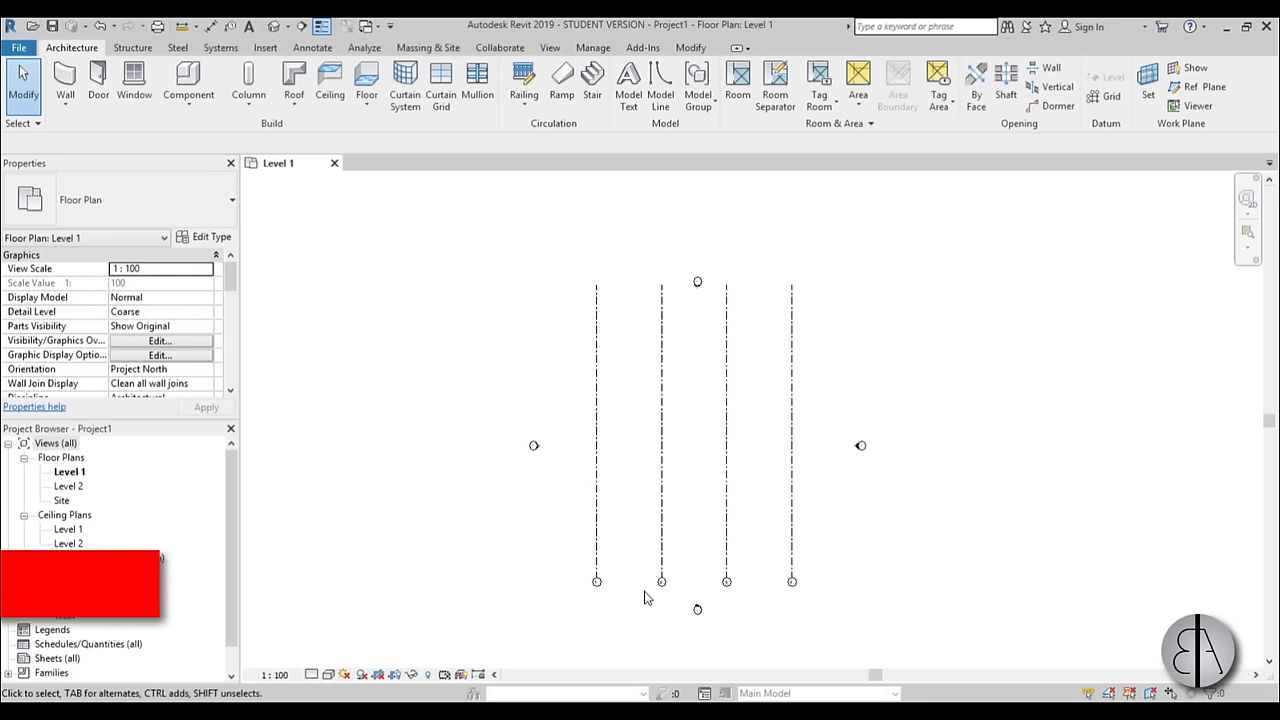
scroll(651, 598, "up", 1)
key("g")
key("r")
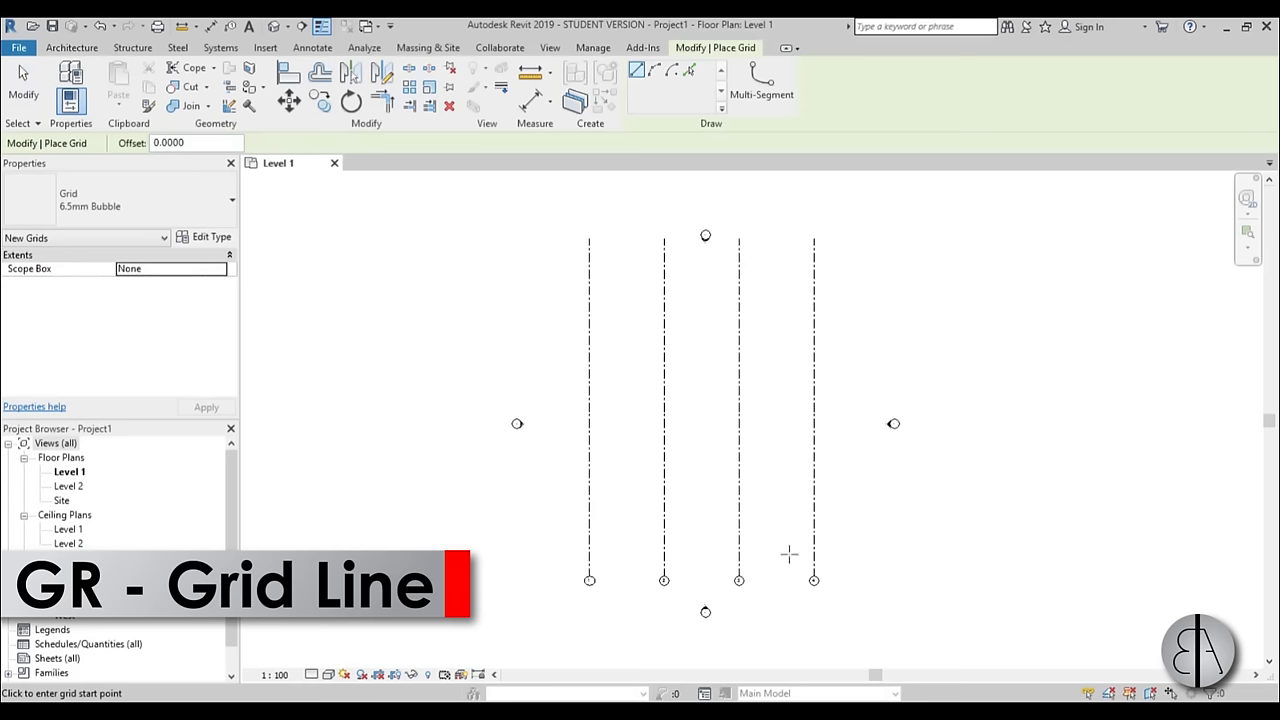
left_click(846, 563)
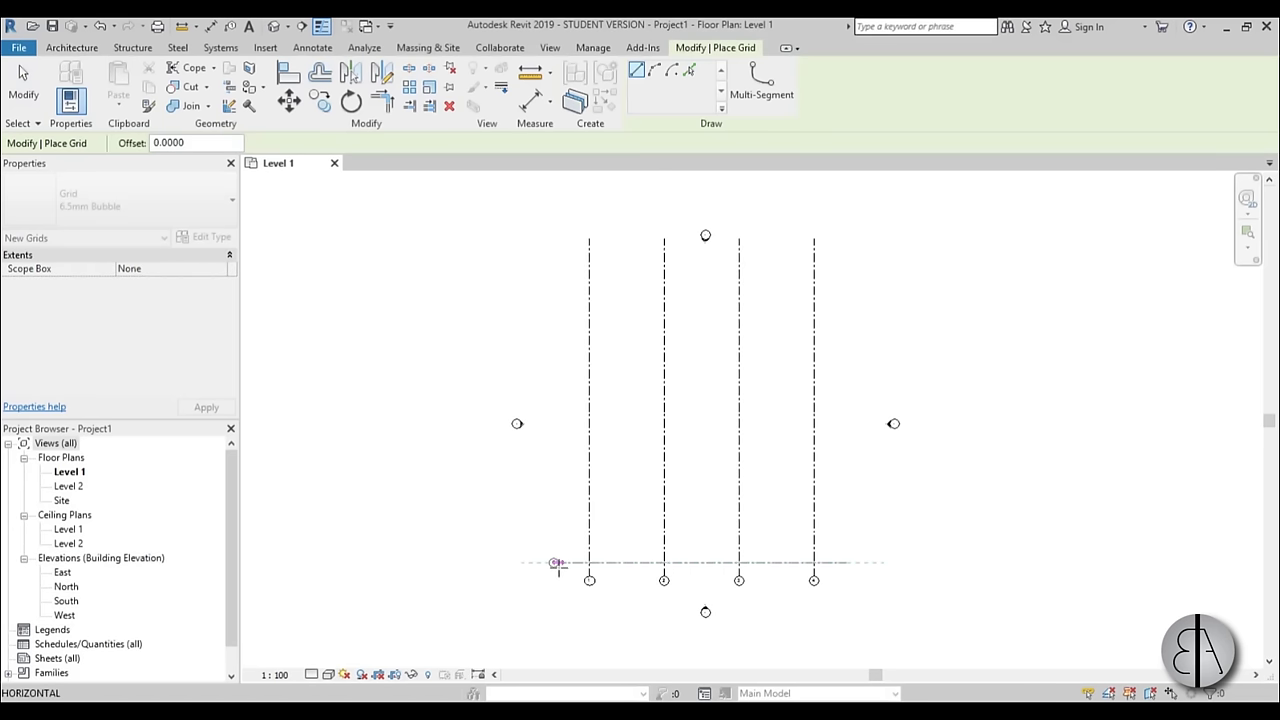
left_click(554, 562)
key("Escape")
key("Escape")
- Rename the horizontal grid line as A
left_click(630, 562)
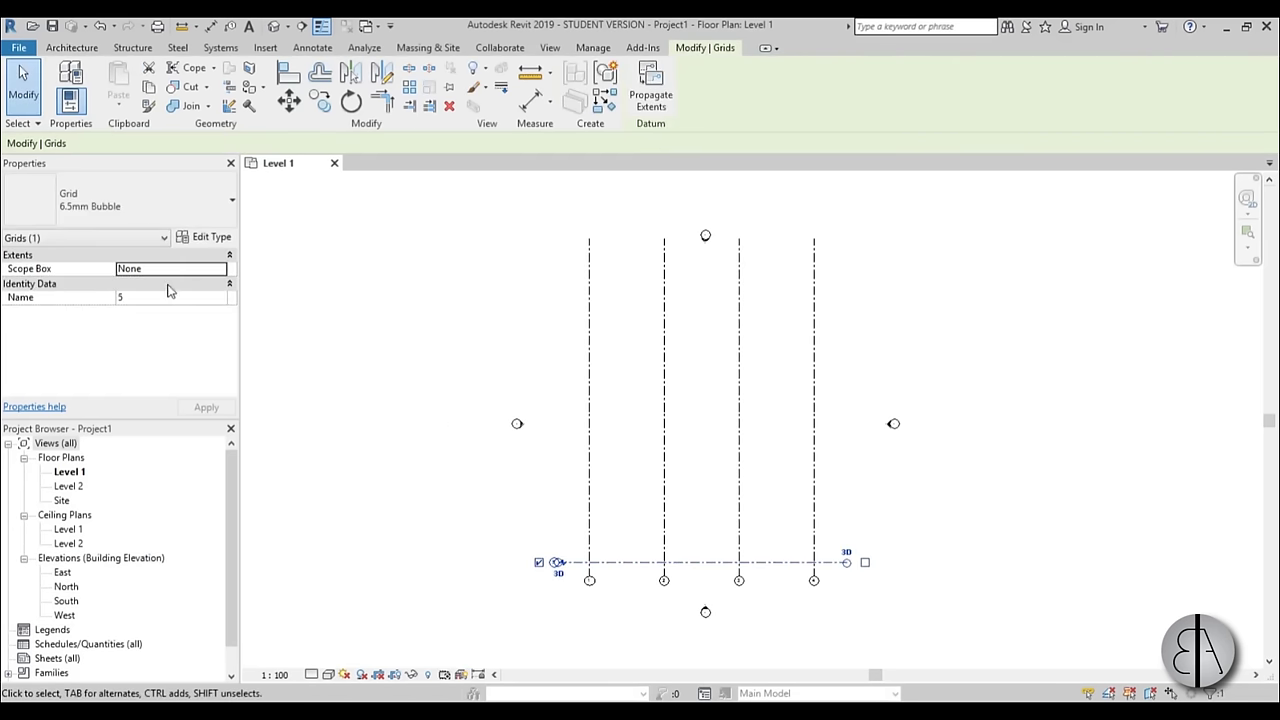
type("A")
left_click(617, 618)
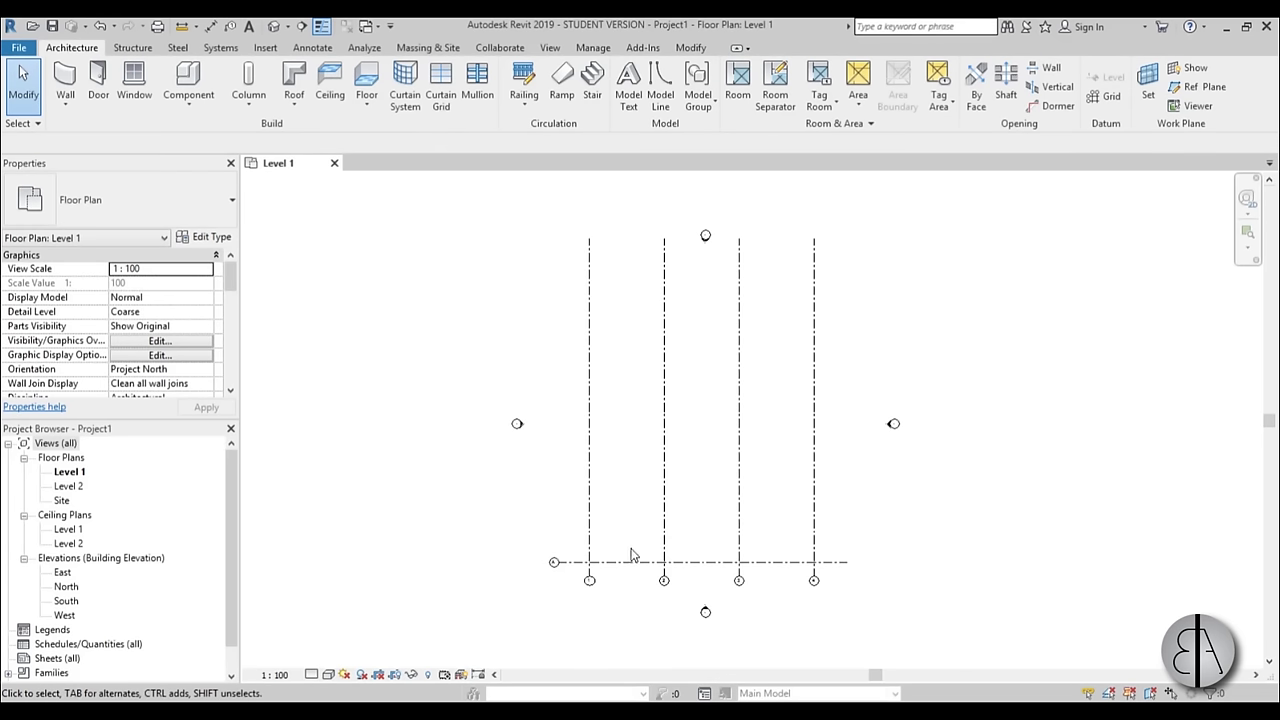
- Add five more horizontal grid lines above grid A by picking each previous grid with an 8 m offset
key("g")
key("r")
key("p")
key("l")
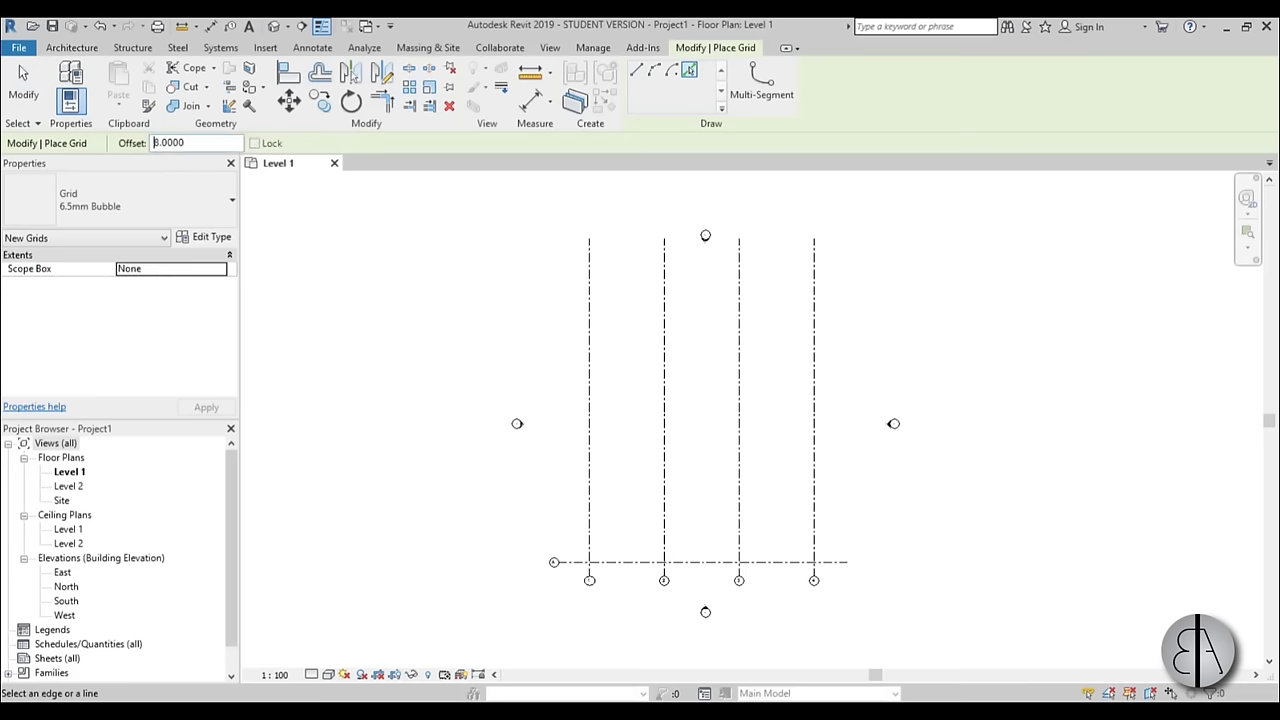
left_click(617, 566)
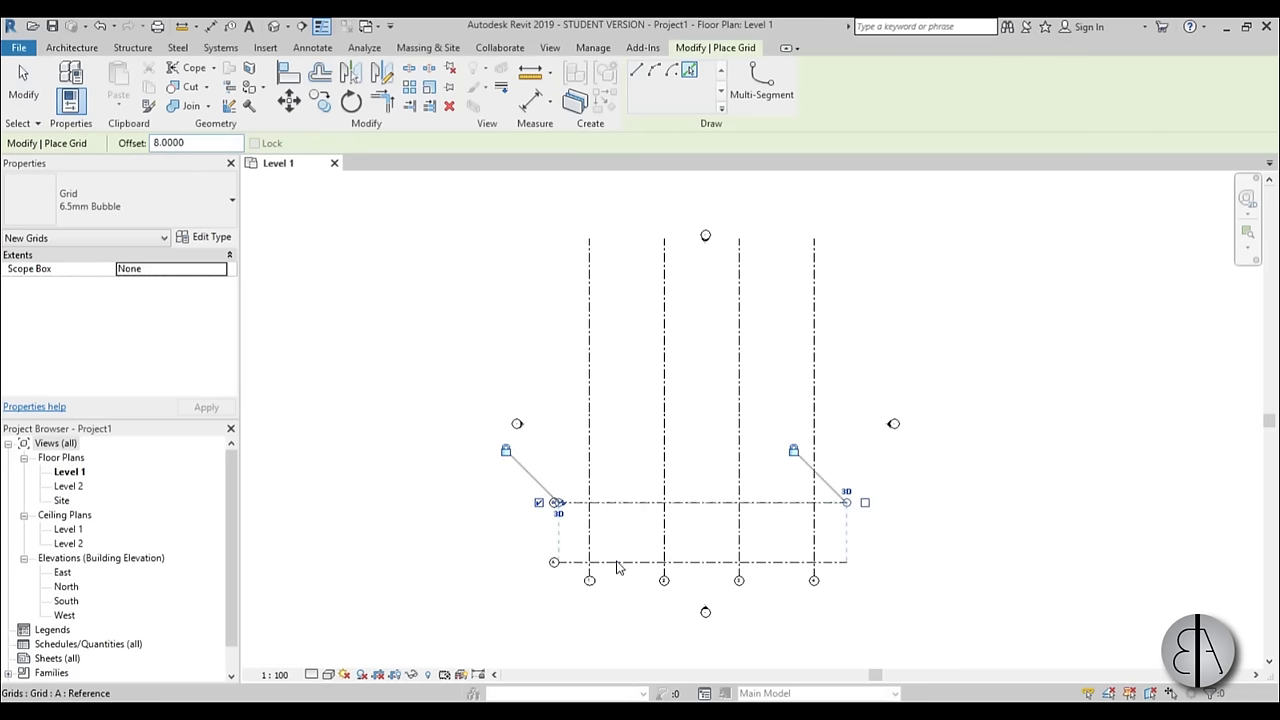
left_click(619, 506)
left_click(625, 445)
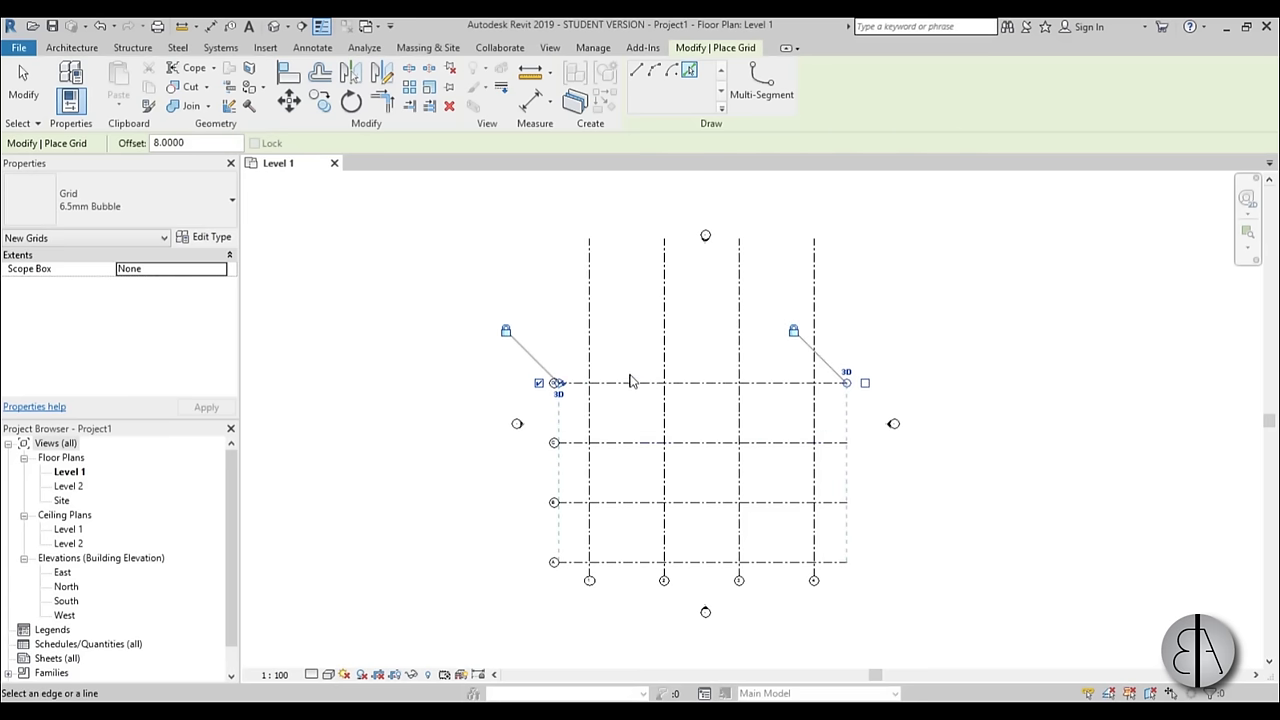
left_click(627, 386)
left_click(617, 321)
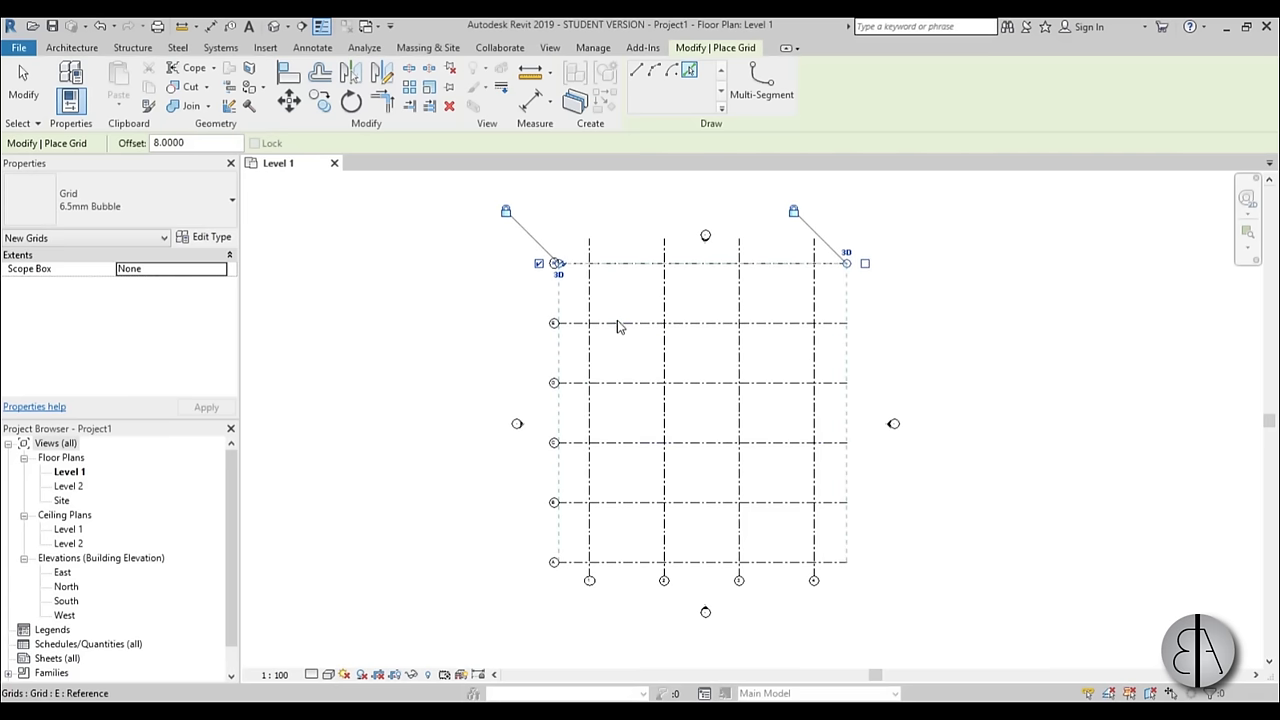
key("Escape")
key("Escape")
left_click(663, 300)
scroll(669, 255, "up", 2)
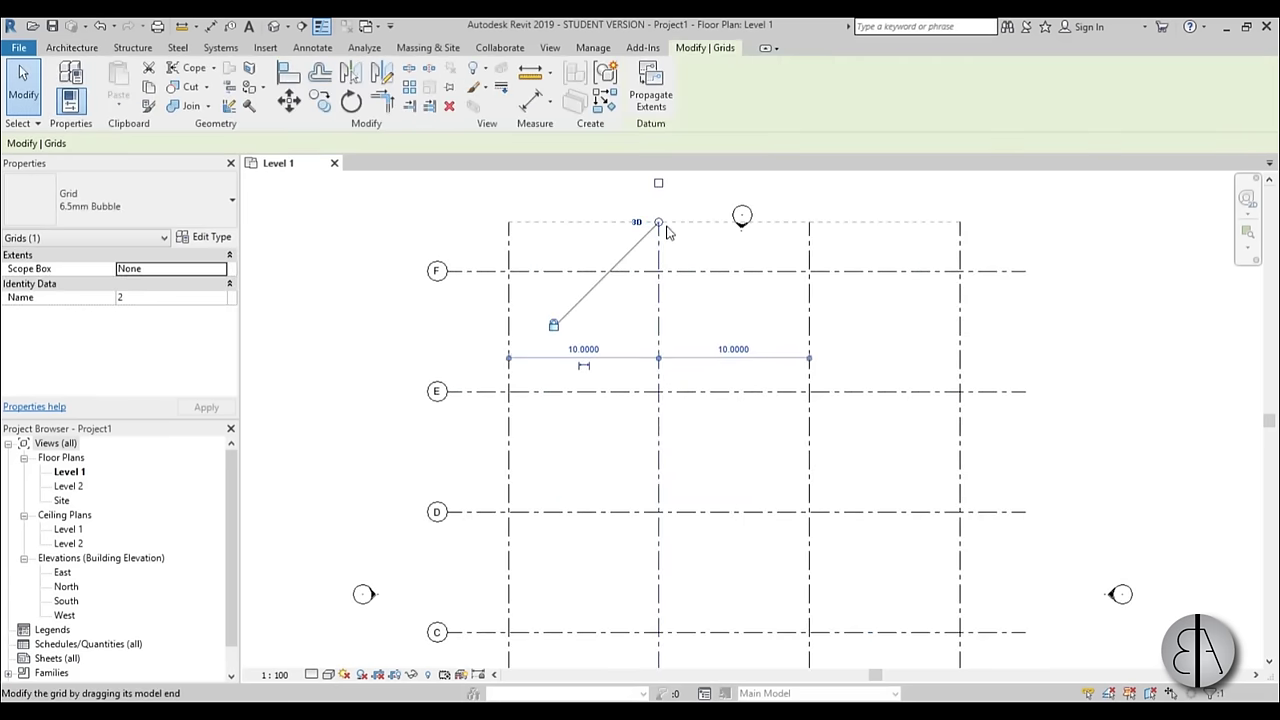
key("Escape")
key("z")
key("f")
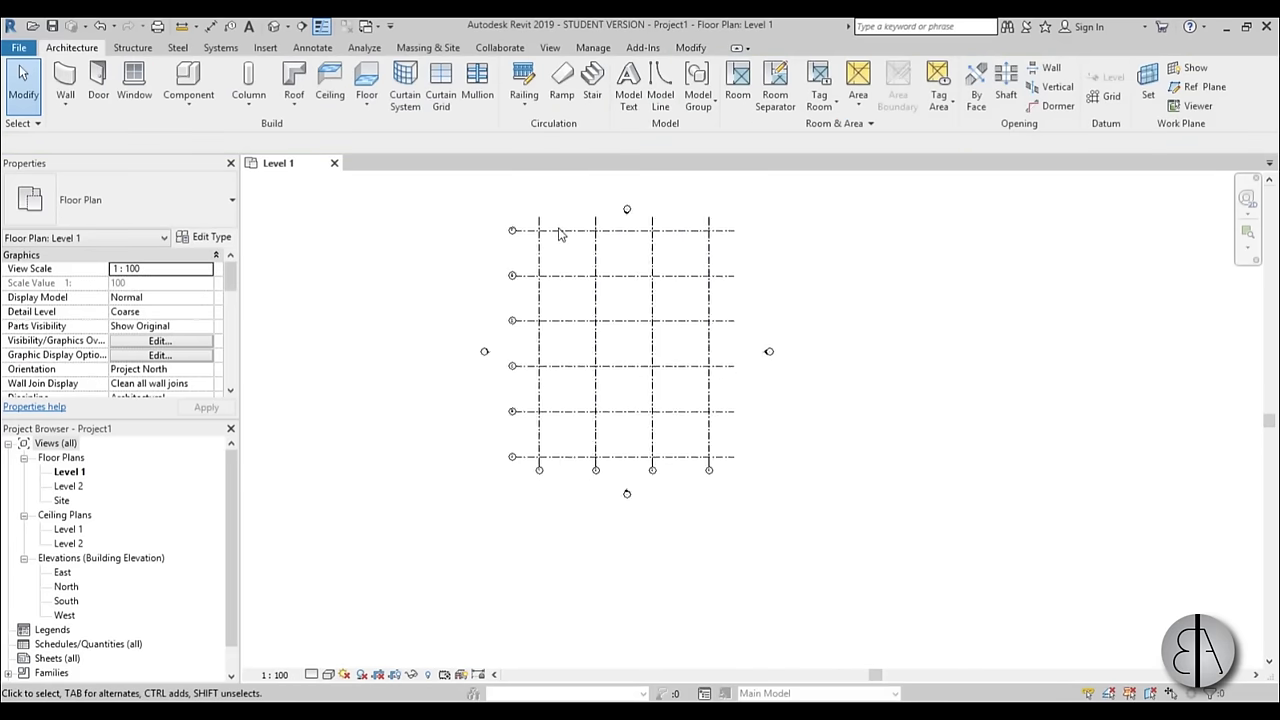
scroll(644, 416, "up", 2)
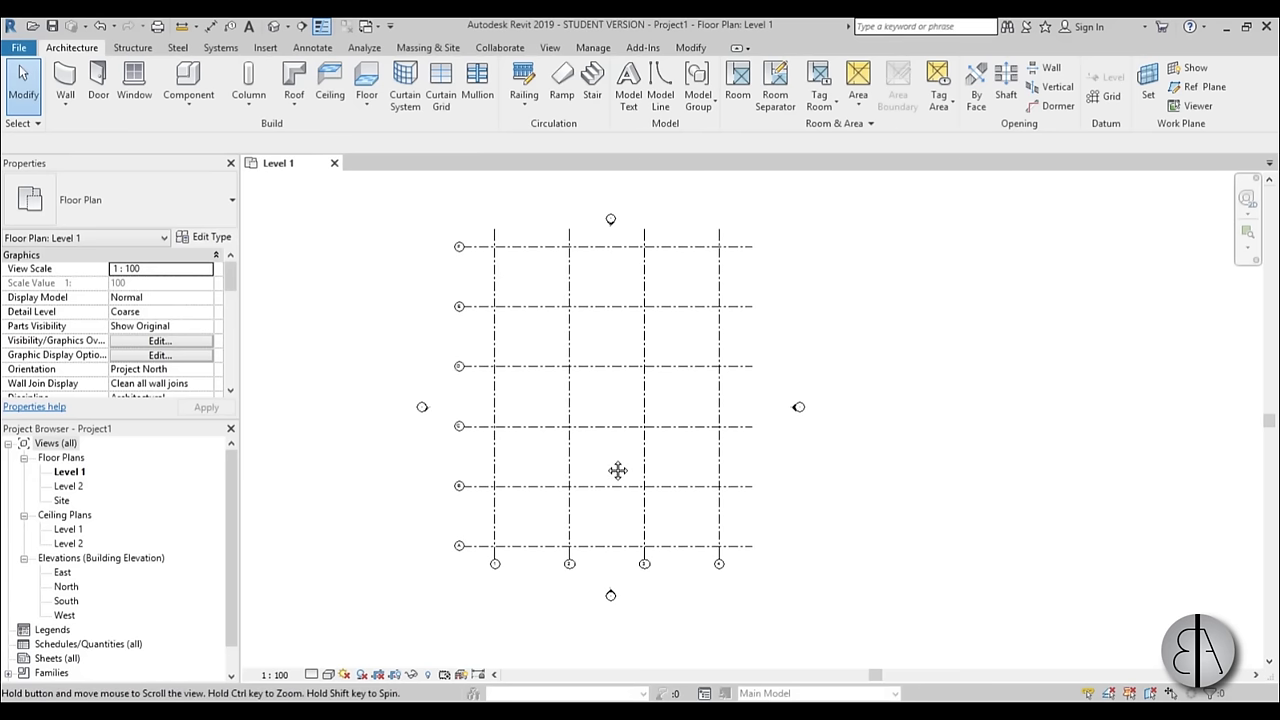
middle_click_drag(645, 479, 605, 469)
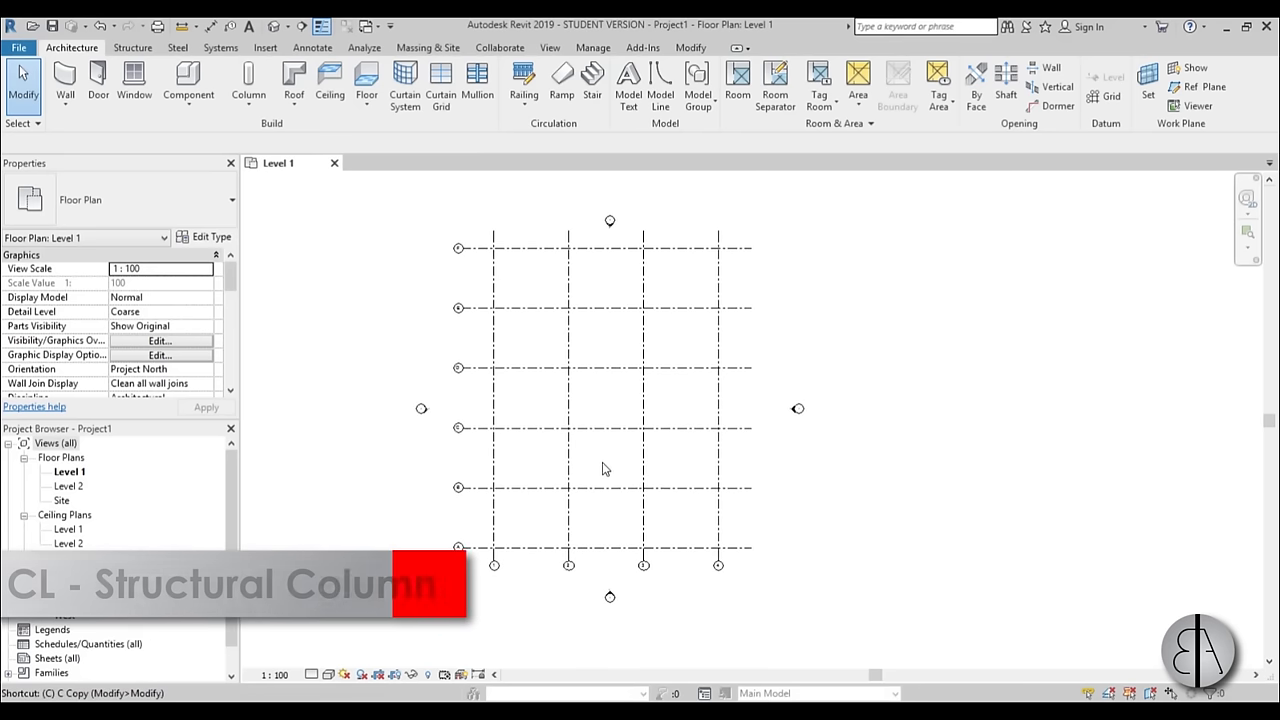
- Start placing vertical structural columns defined by height and reaching up to Level 2
key("c")
key("l")
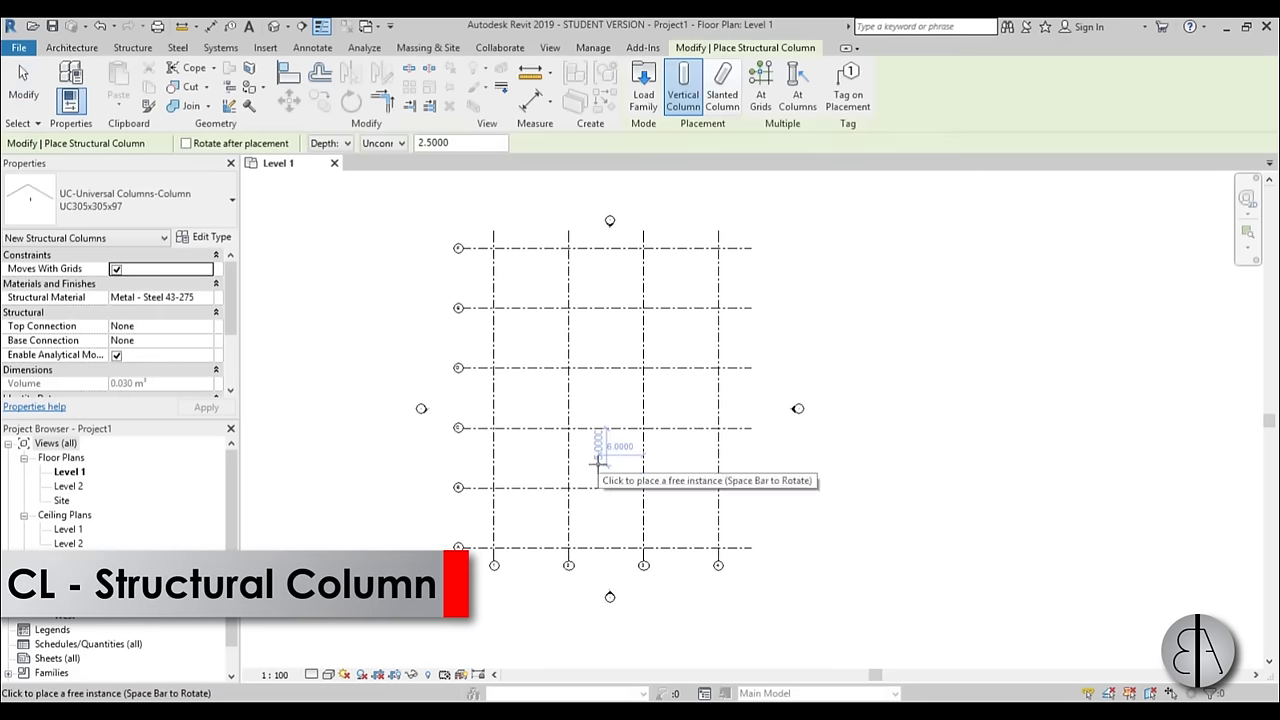
left_click(333, 143)
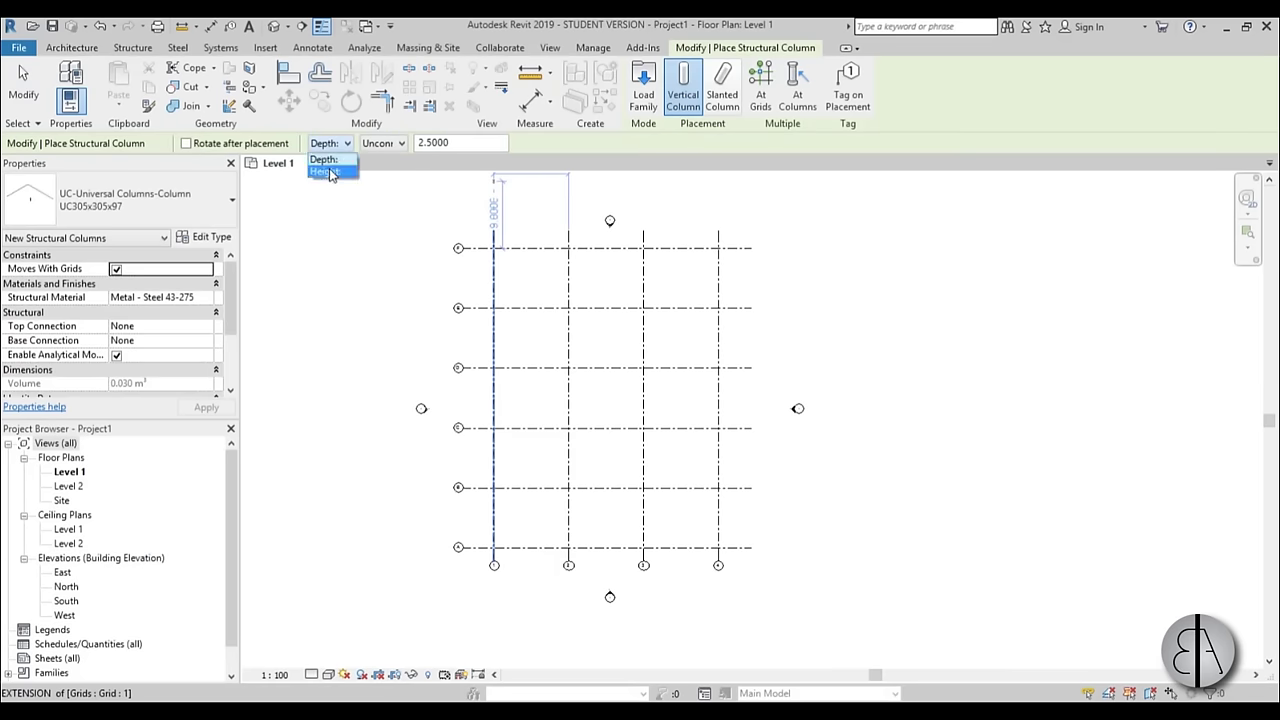
left_click(326, 172)
left_click(382, 144)
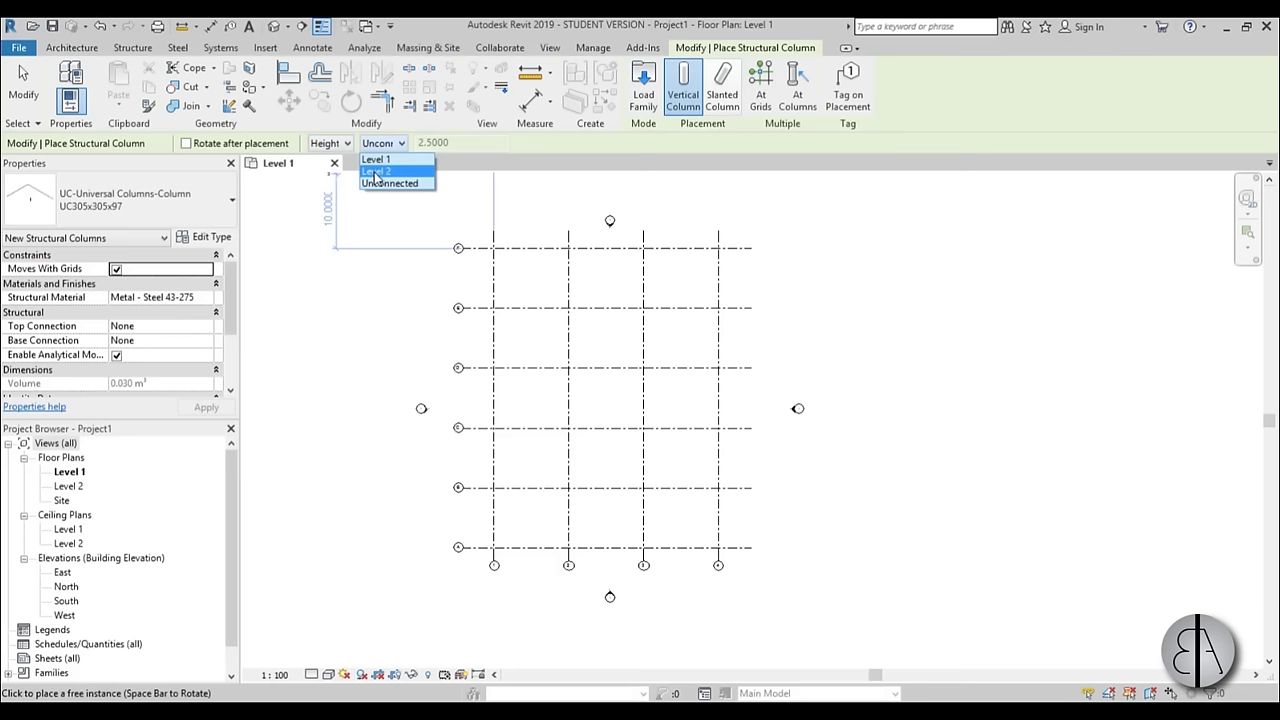
left_click(376, 172)
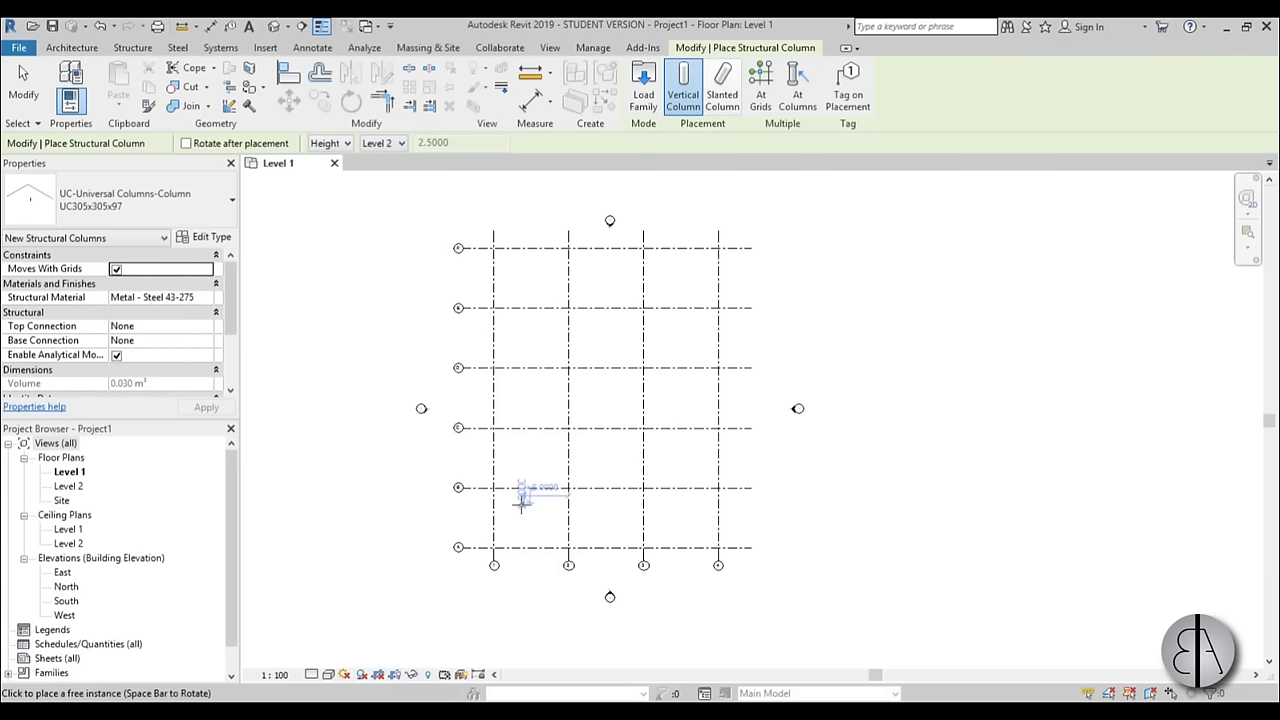
- Place UC305x305x97 structural columns where grid A crosses grids 1, 2, 3 and 4
scroll(521, 503, "up", 5)
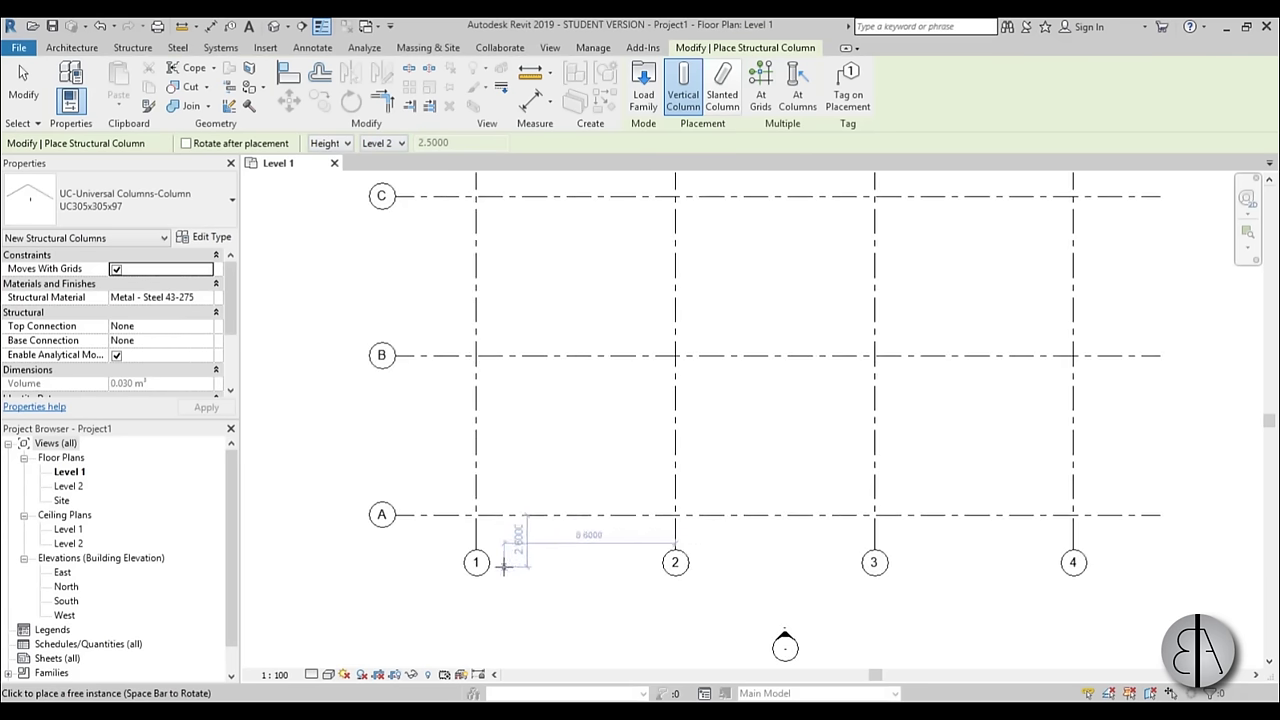
scroll(494, 514, "down", 3)
middle_click_drag(423, 491, 404, 470)
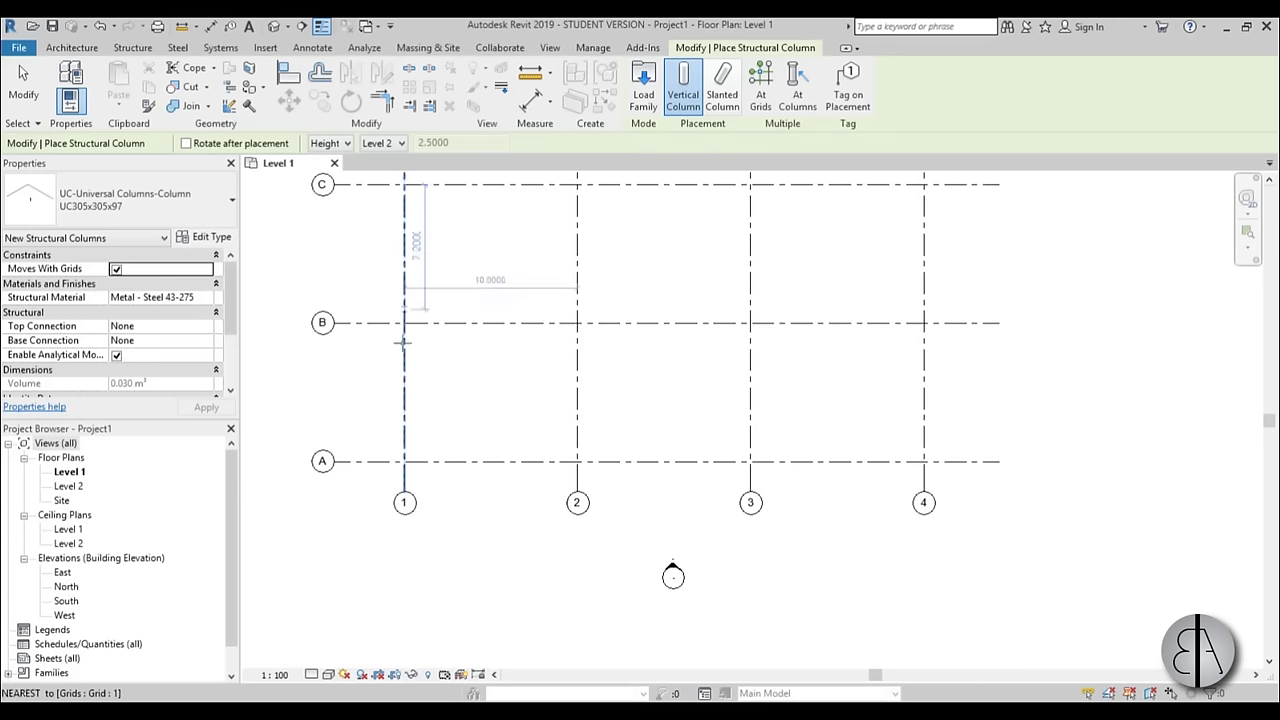
scroll(415, 462, "up", 3)
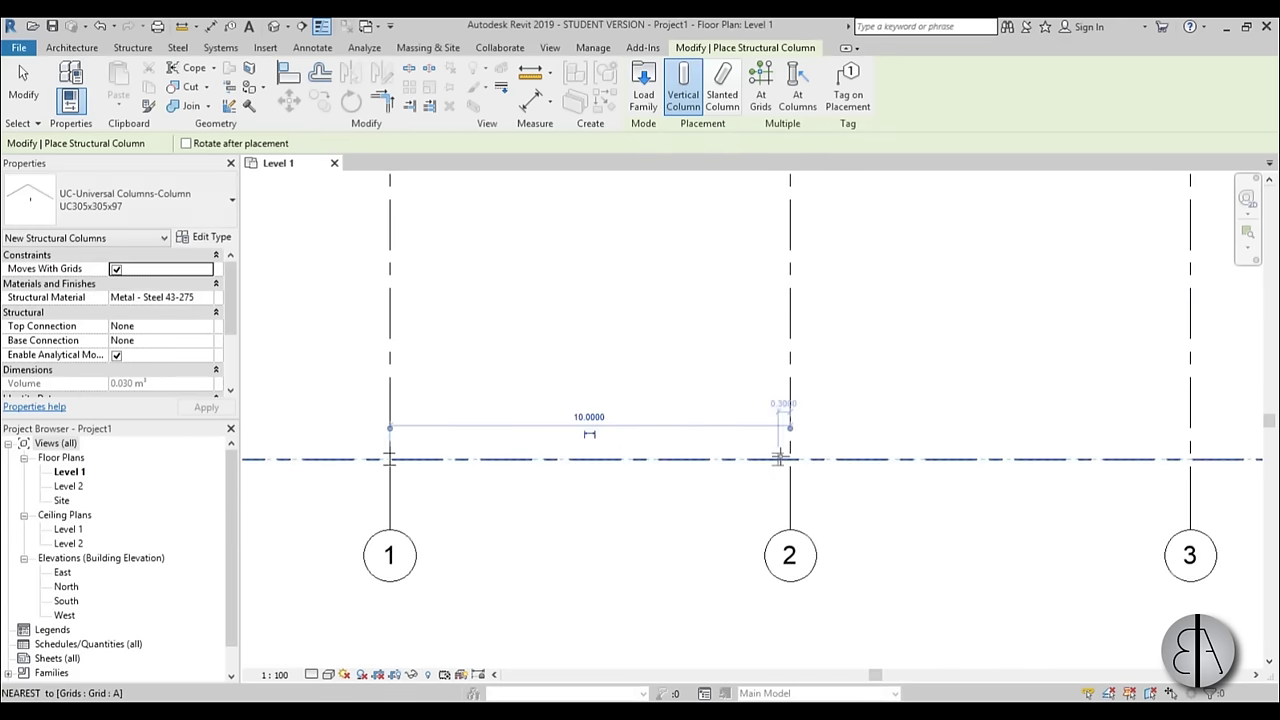
left_click(790, 459)
scroll(760, 460, "down", 2)
middle_click_drag(1000, 470, 610, 480)
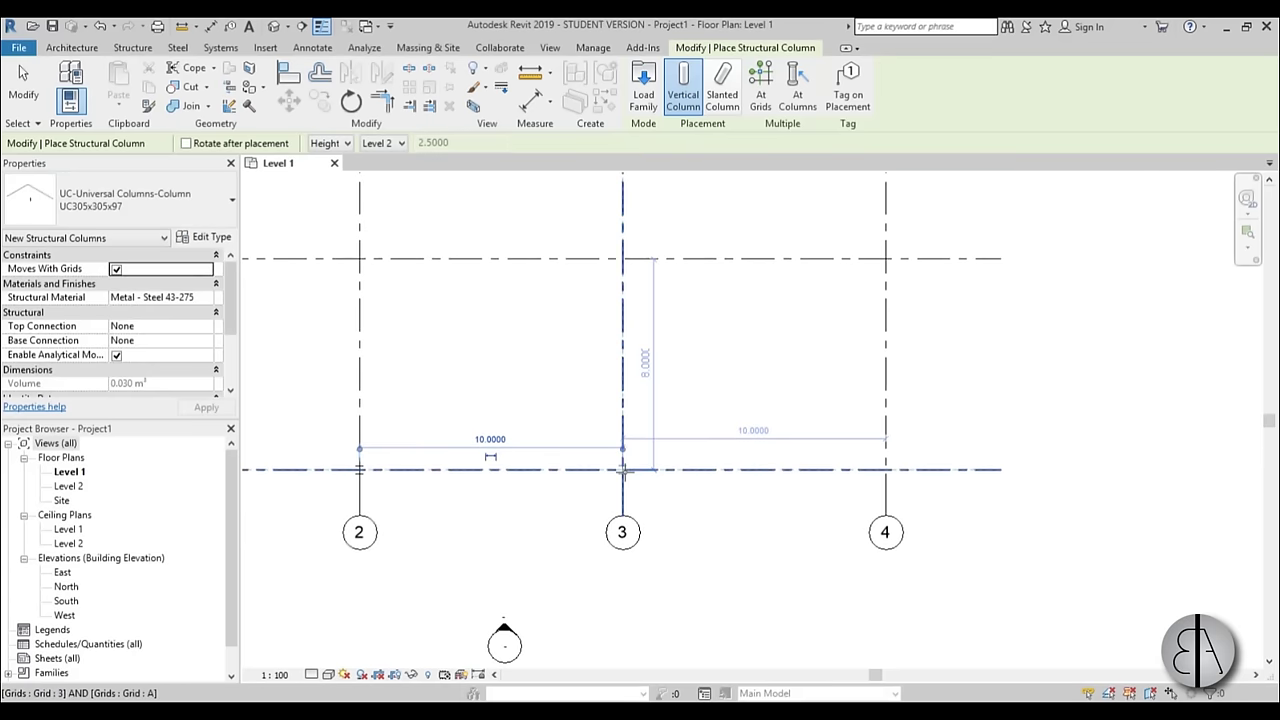
left_click(622, 469)
left_click(885, 469)
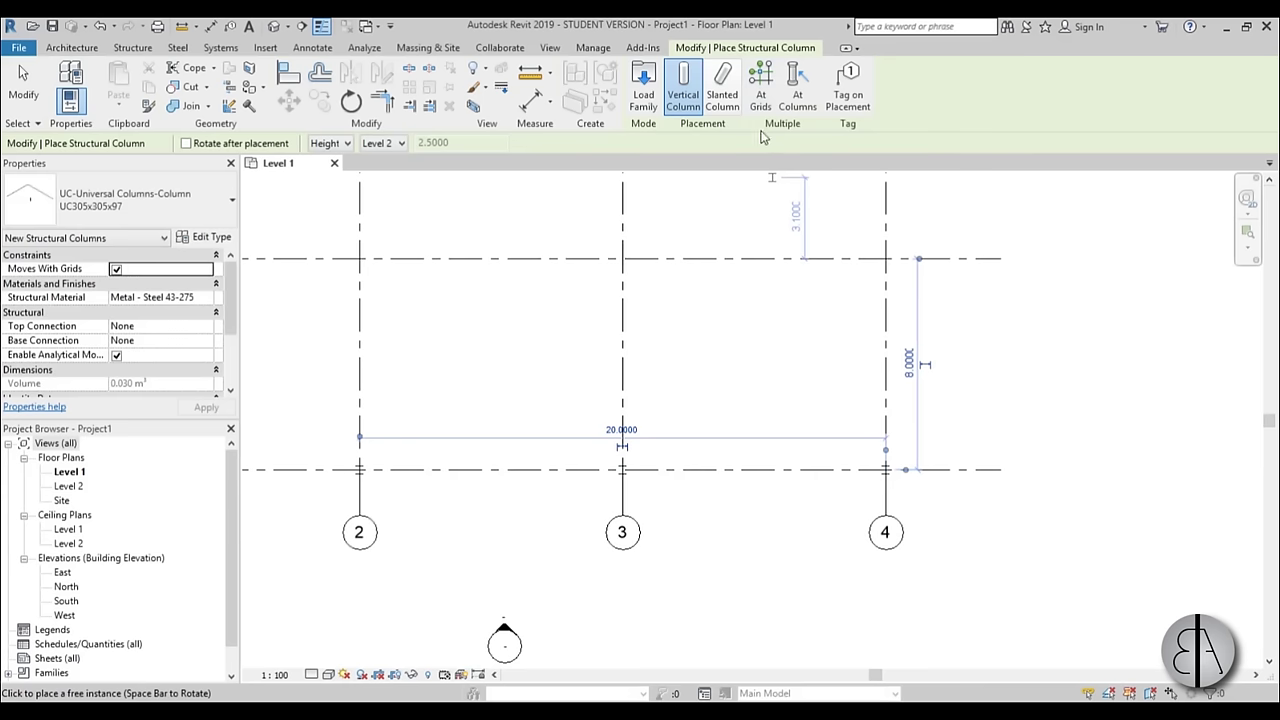
scroll(754, 471, "down", 2)
middle_click_drag(754, 471, 914, 431)
scroll(663, 503, "up", 1)
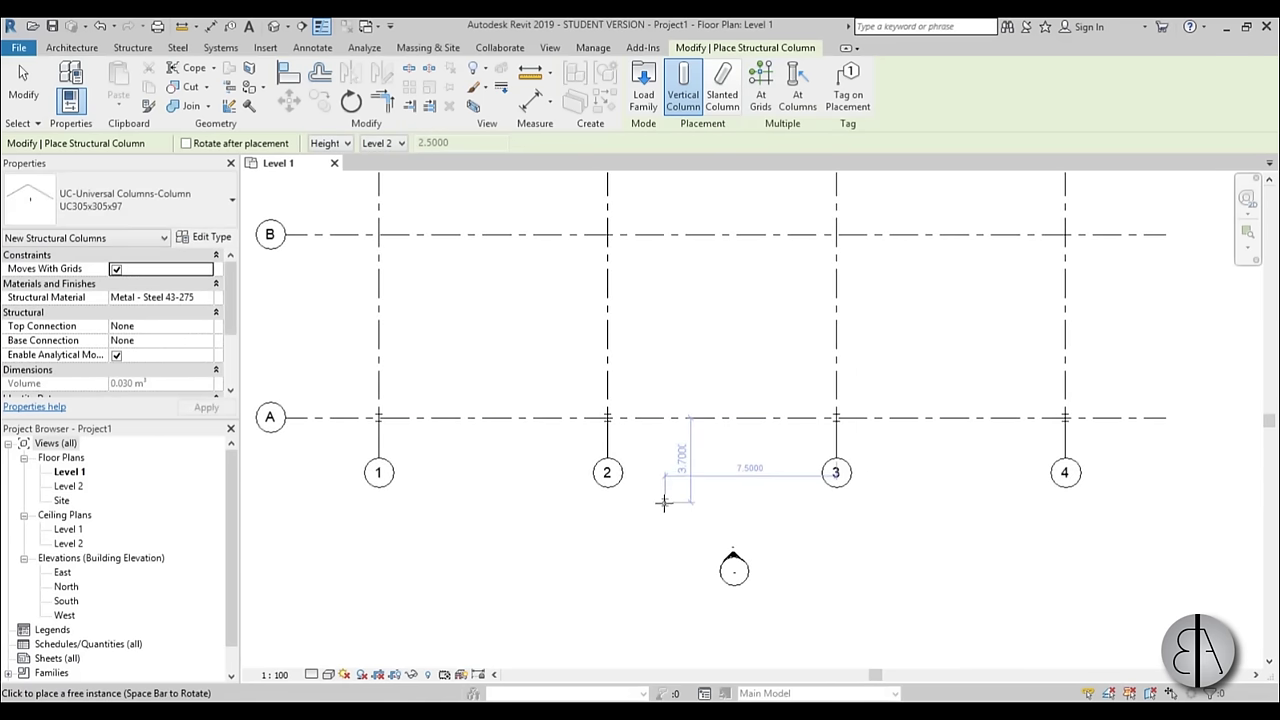
- Finish placing columns, set the Level 1 floor plan's detail level to Fine, and inspect the column at grids A and 2
key("Escape")
key("Escape")
scroll(415, 445, "up", 5)
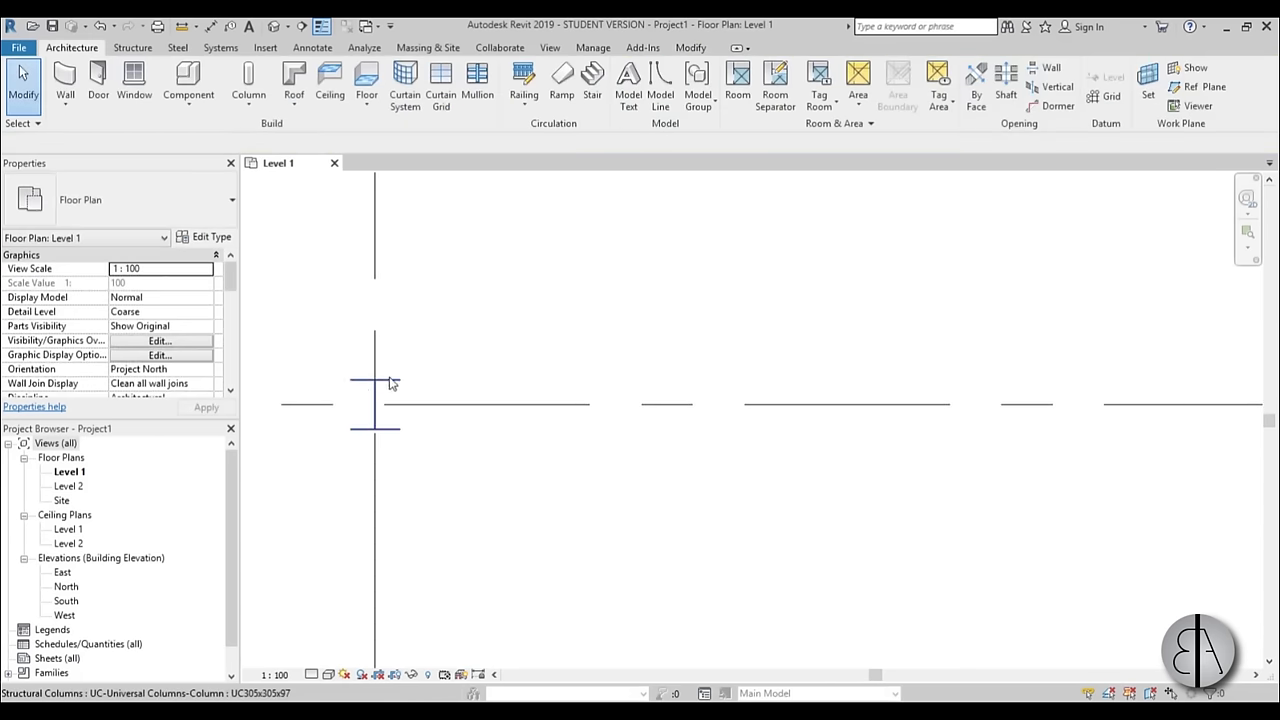
left_click(313, 675)
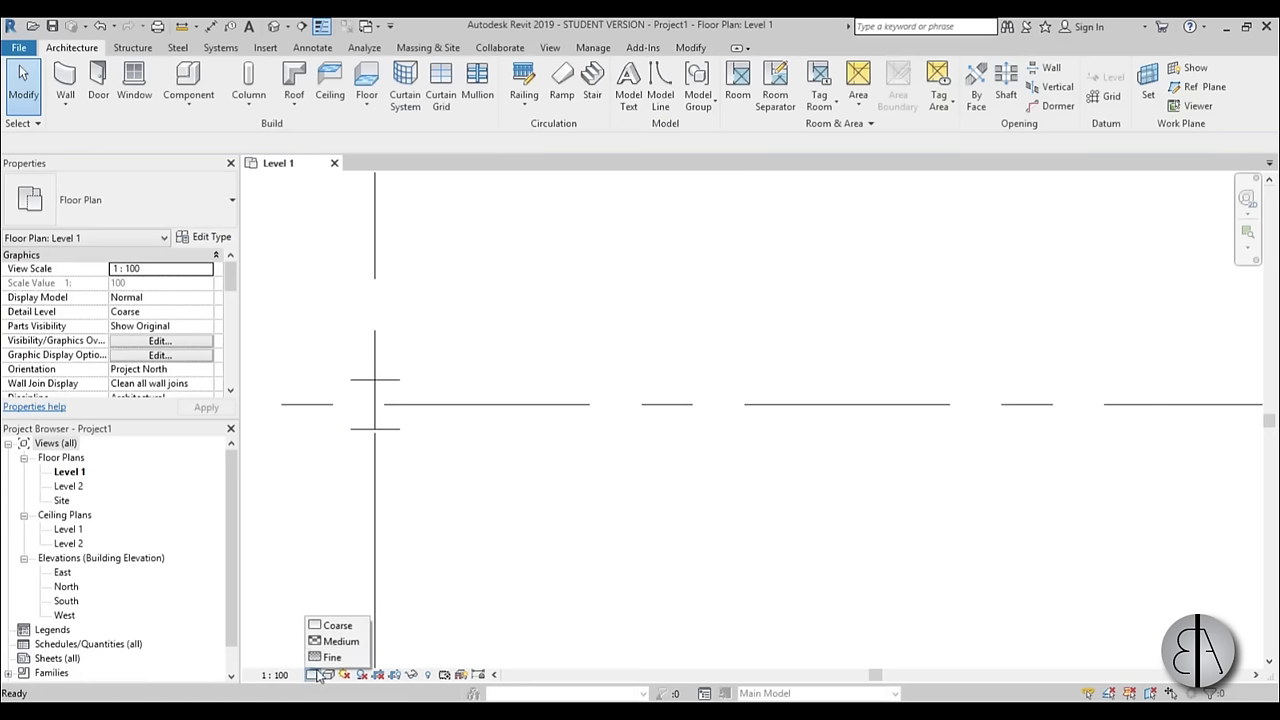
left_click(338, 657)
scroll(334, 500, "down", 4)
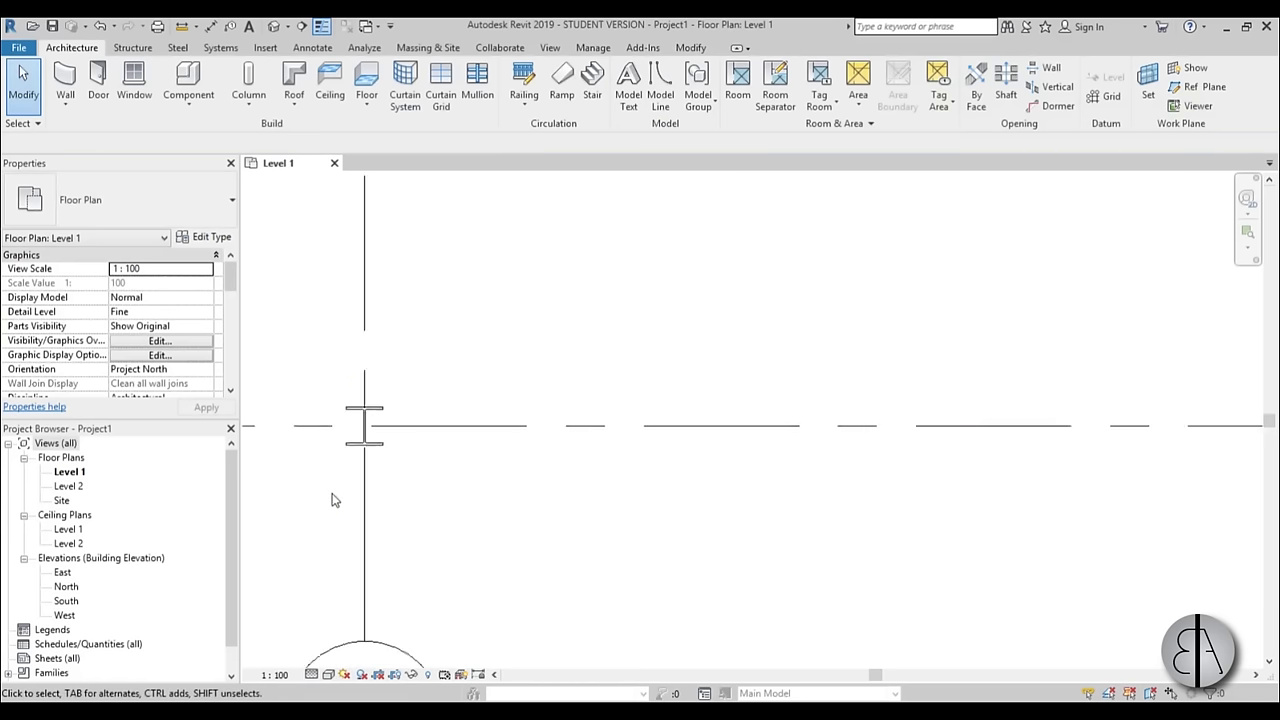
middle_click_drag(415, 505, 715, 470)
scroll(715, 470, "up", 3)
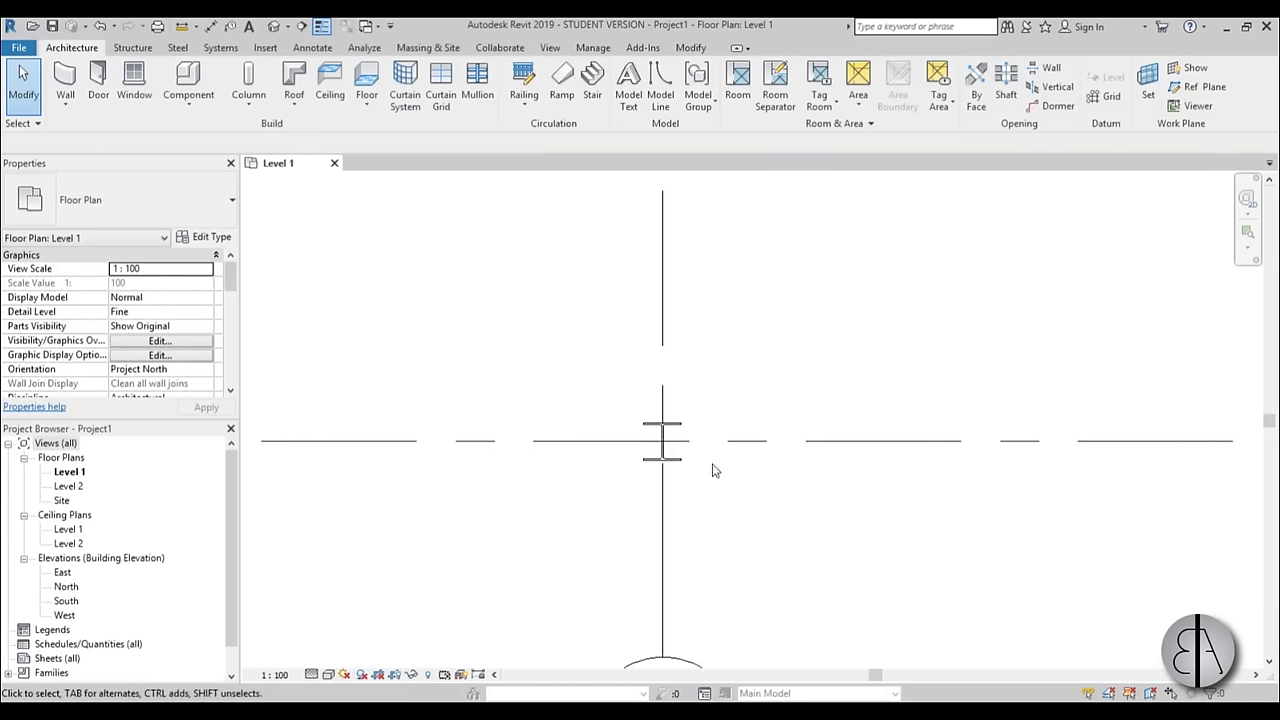
left_click(651, 466)
scroll(557, 494, "down", 4)
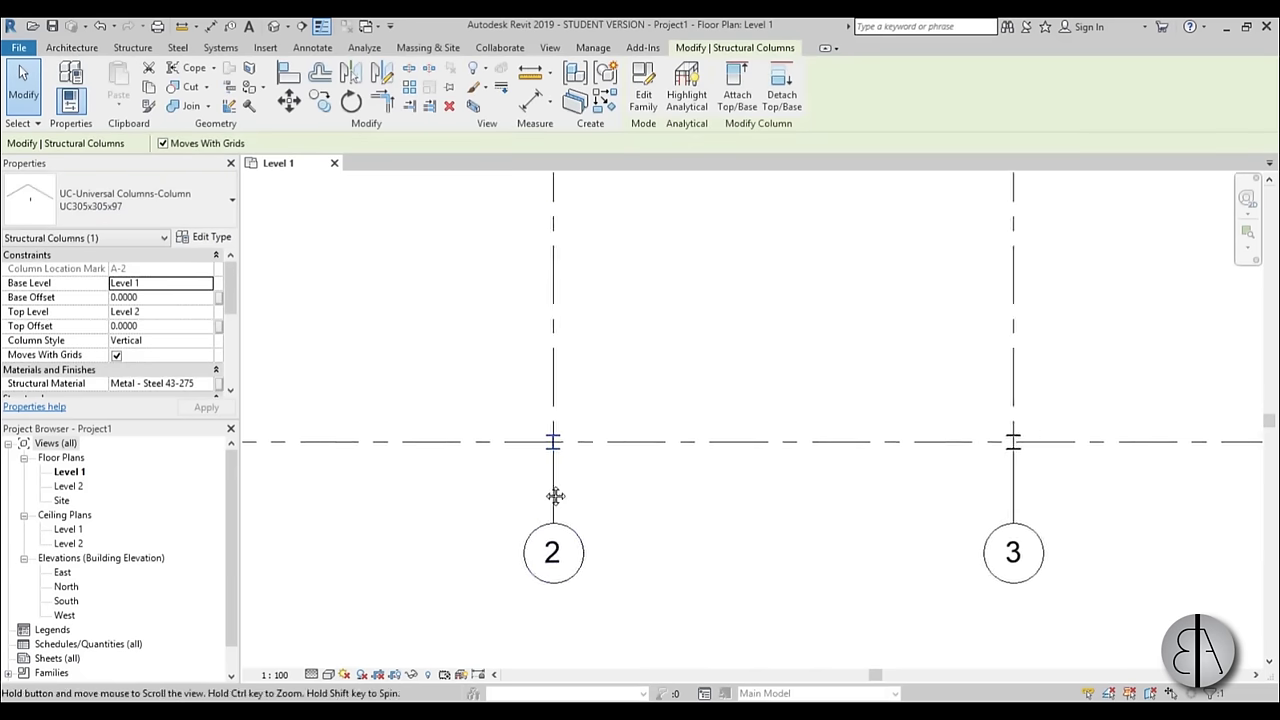
middle_click_drag(640, 500, 598, 485)
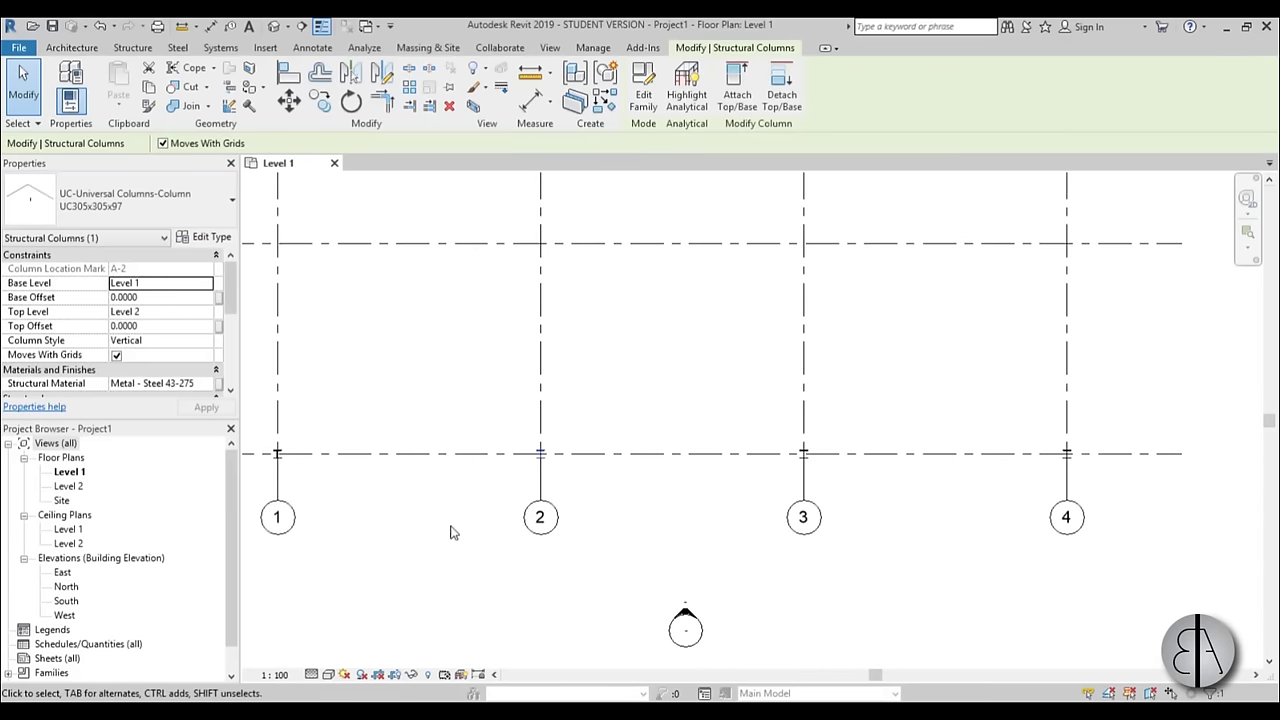
middle_click_drag(450, 532, 506, 546)
- Open the Level 2 floor plan and set its detail level to Fine
double_click(68, 486)
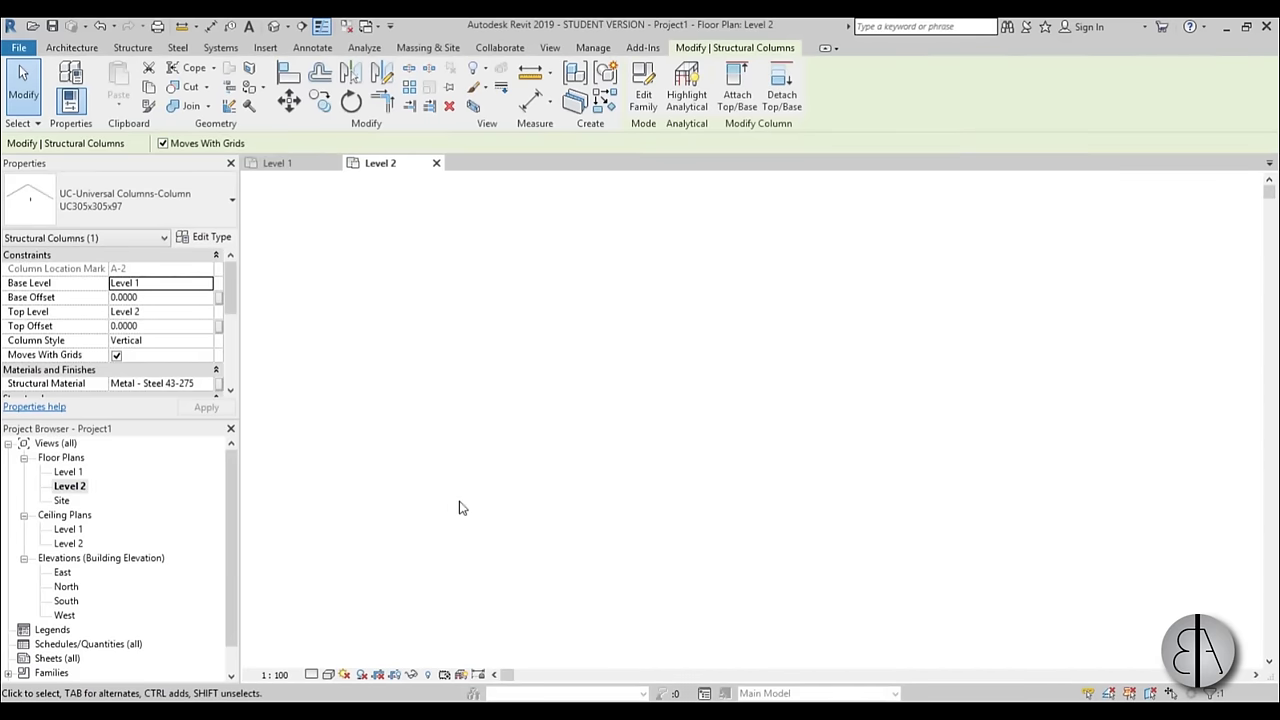
scroll(674, 477, "up", 3)
scroll(416, 440, "up", 2)
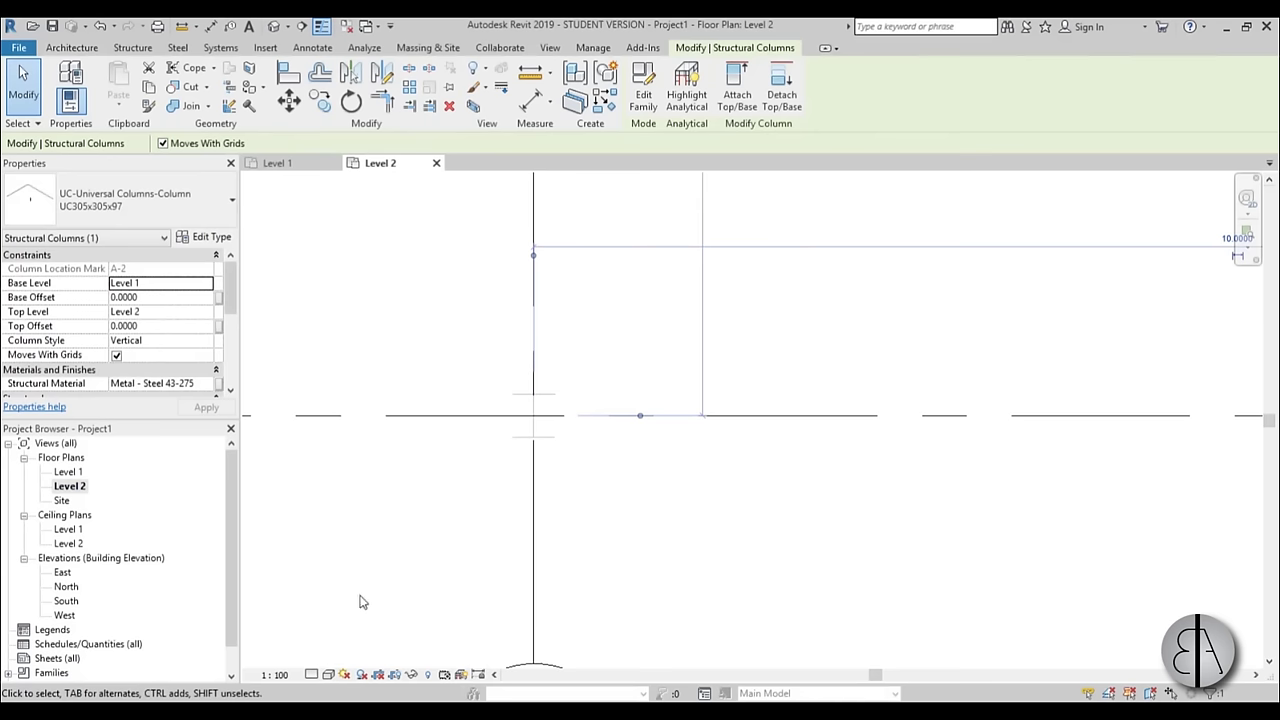
left_click(312, 675)
left_click(336, 657)
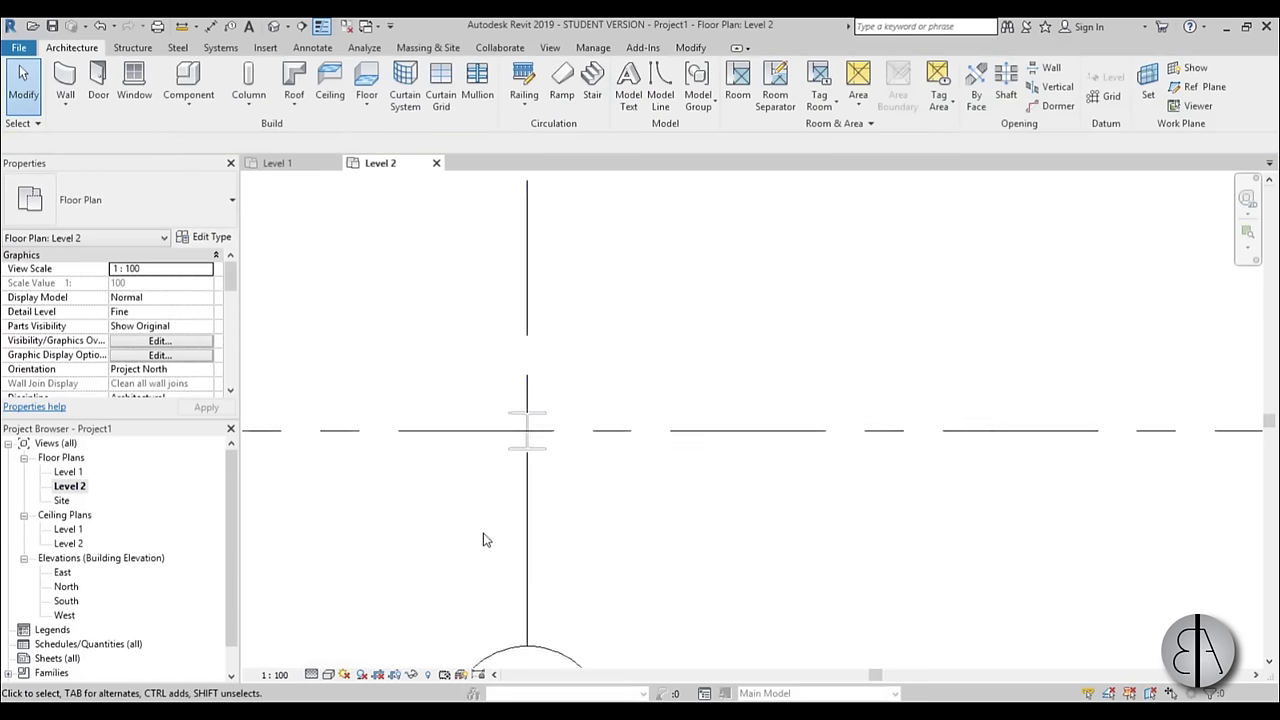
- Set both the bottom of the primary range and the view depth level to Unlimited in the Level 2 view range
middle_click_drag(486, 537, 508, 494)
scroll(540, 515, "down", 1)
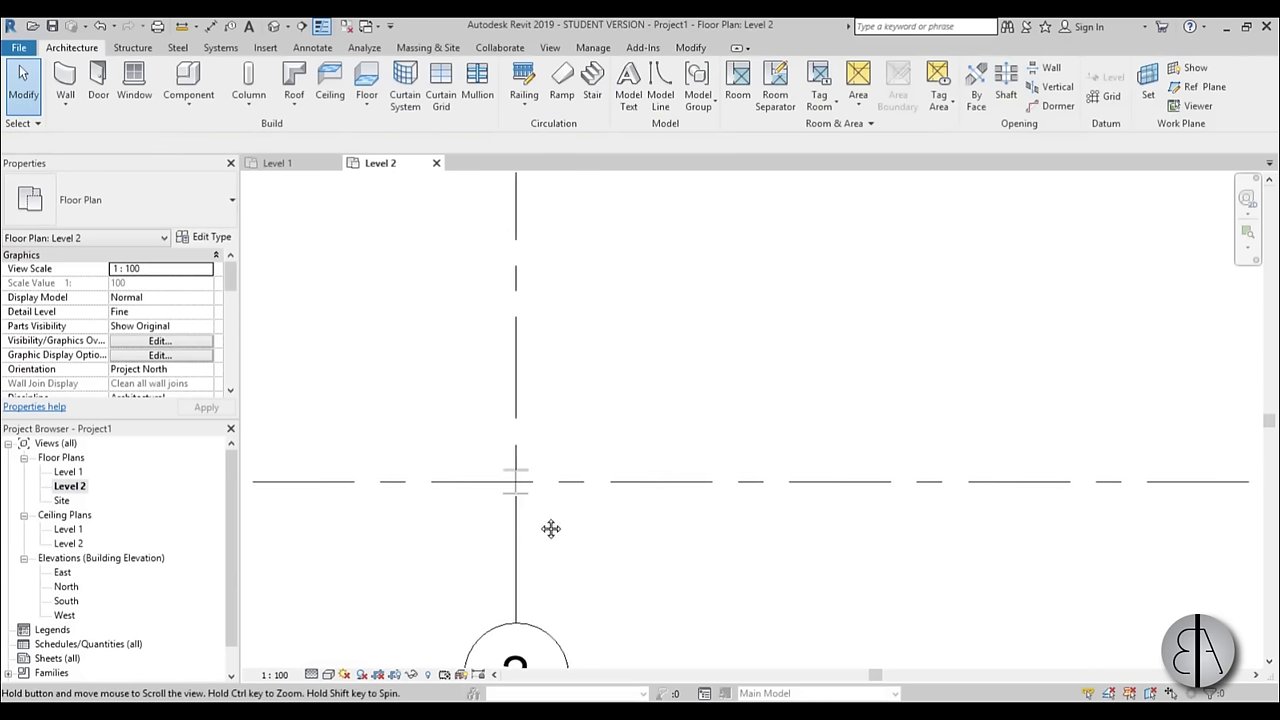
key("v")
key("r")
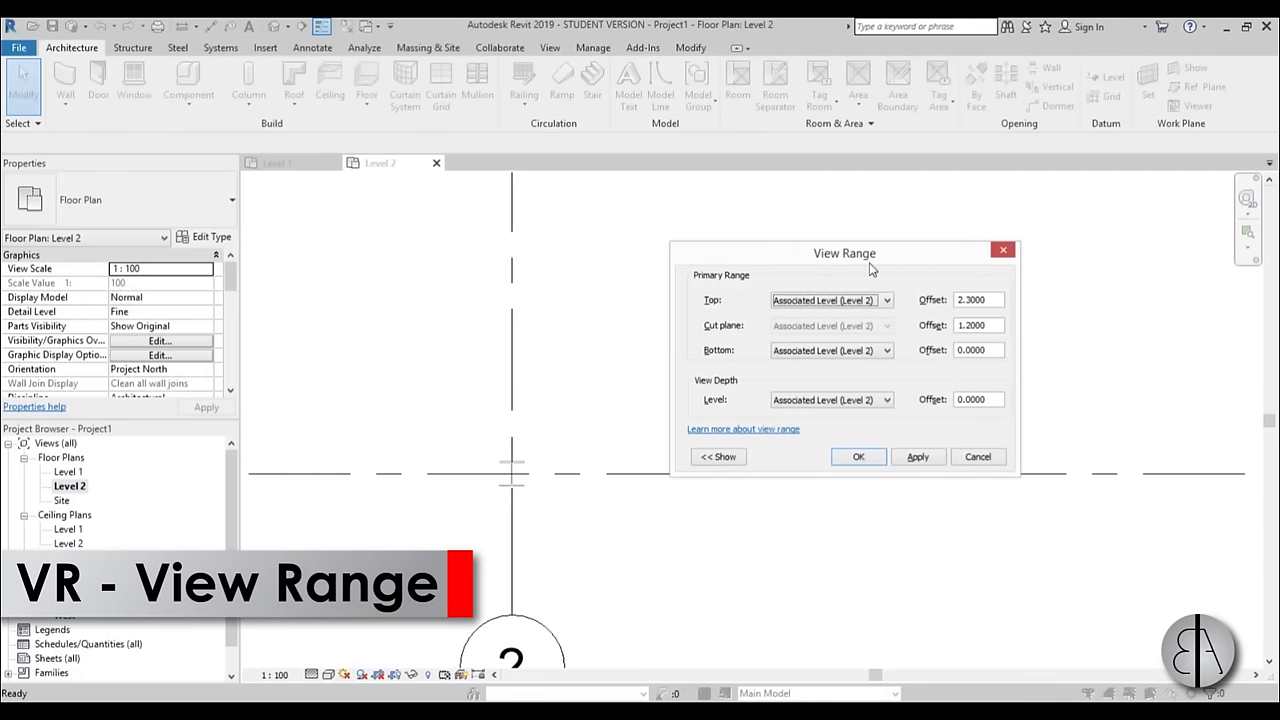
left_click(851, 349)
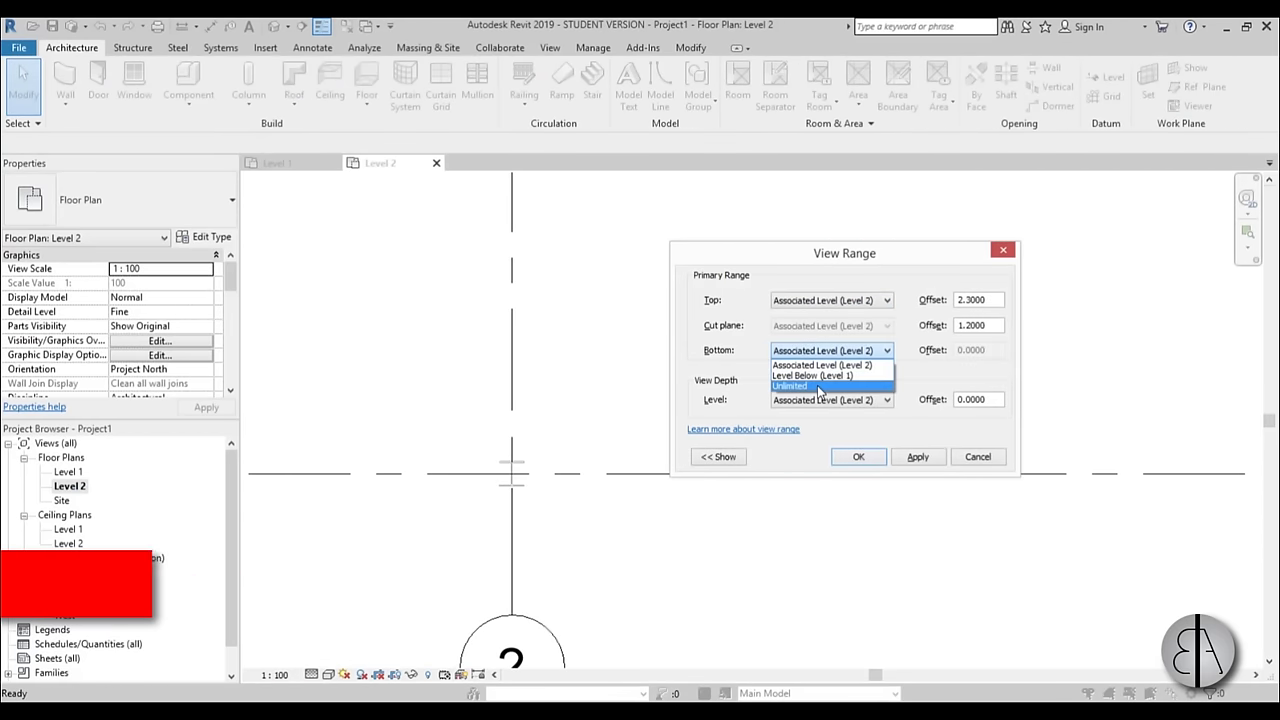
left_click(824, 388)
left_click(823, 400)
left_click(822, 436)
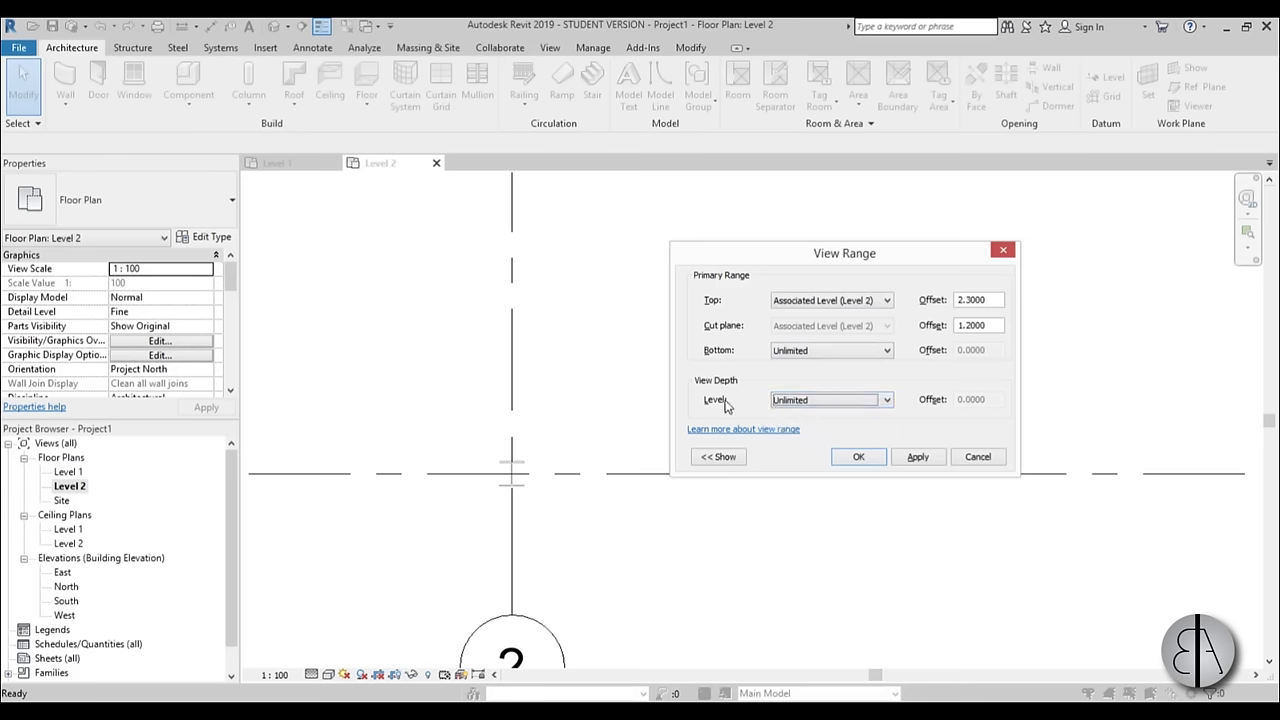
left_click(925, 462)
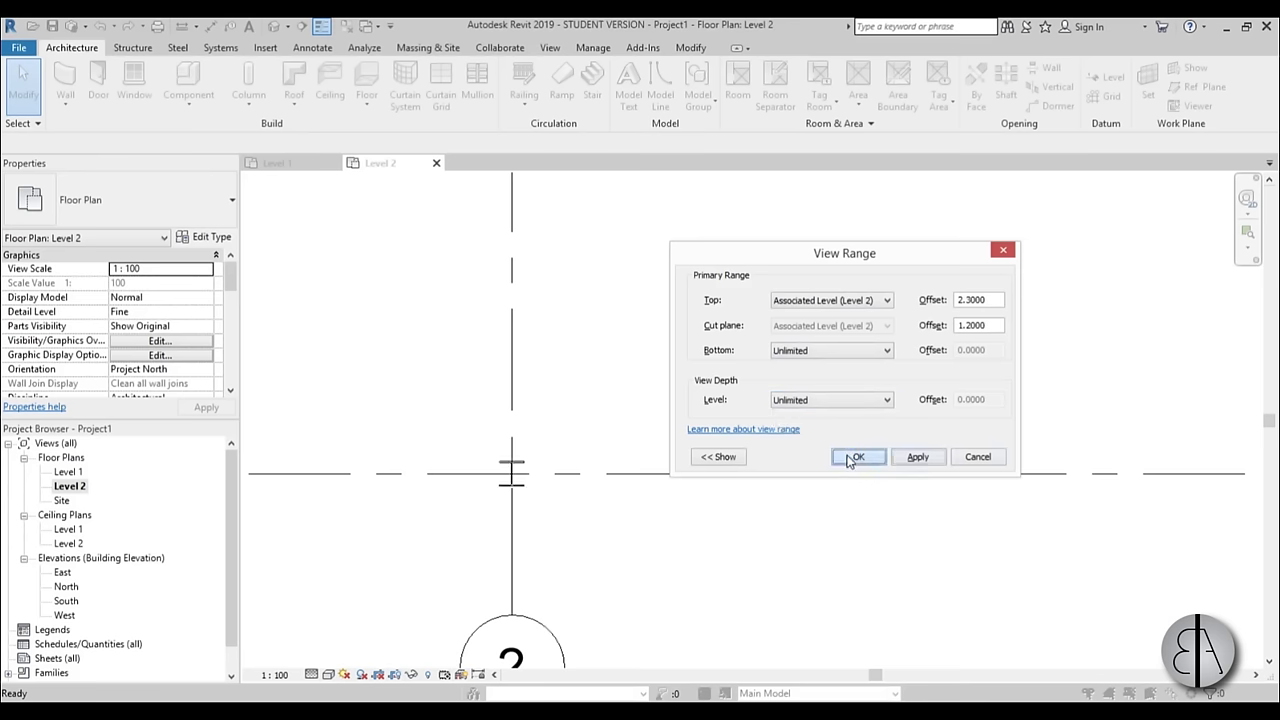
left_click(857, 457)
left_click(511, 472)
scroll(533, 432, "down", 1)
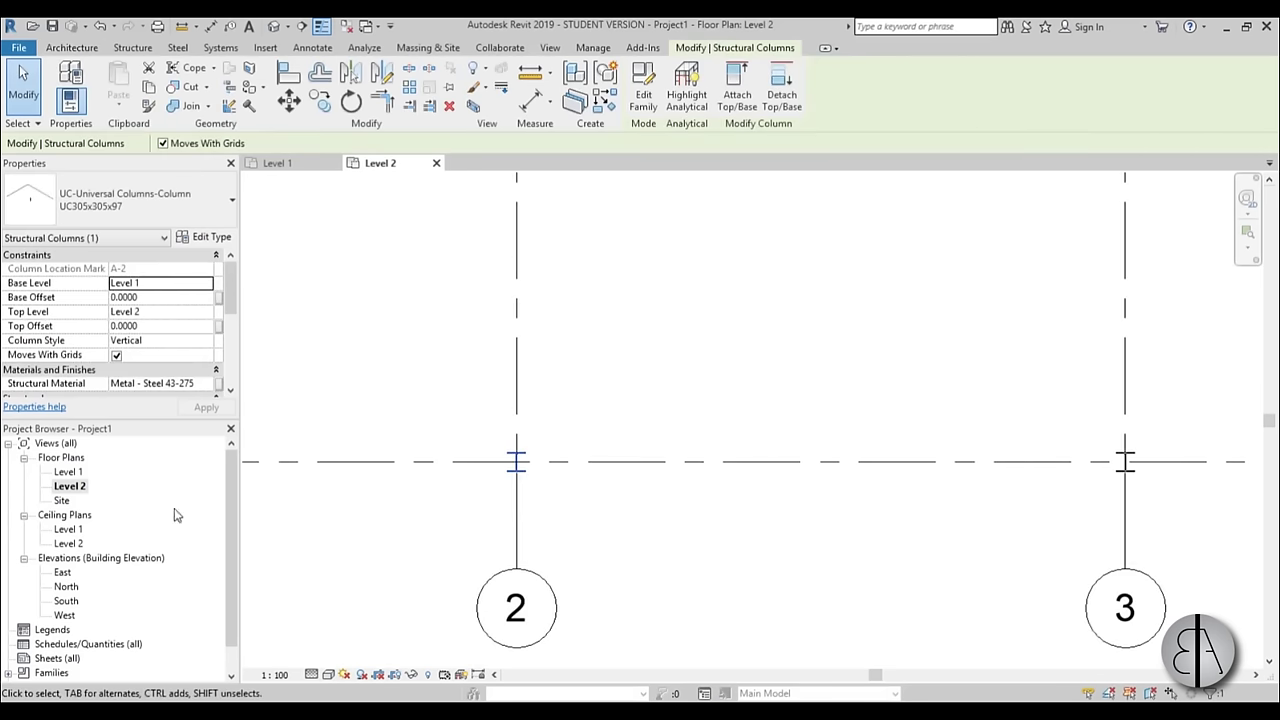
left_click(597, 516)
- Place a UB305x165x40 structural beam on Level 2 along grid A from the column at grid 1 to the column at grid 4
scroll(590, 510, "down", 3)
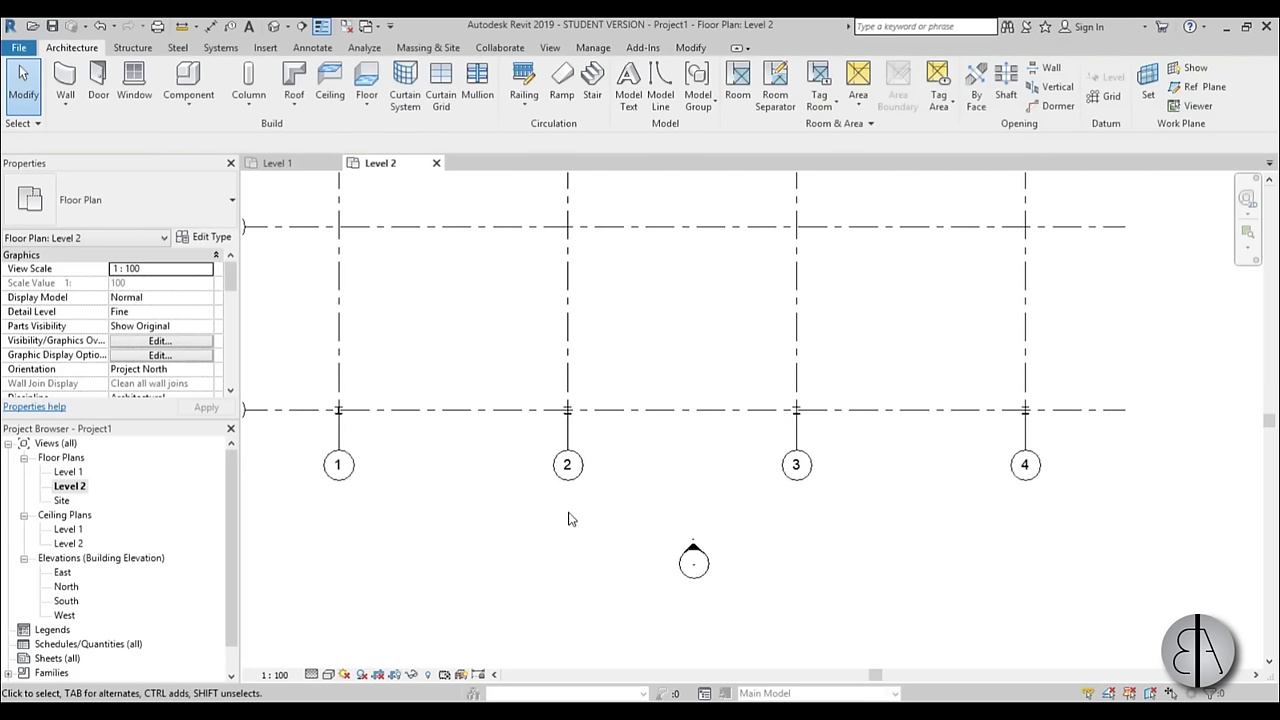
key("b")
key("m")
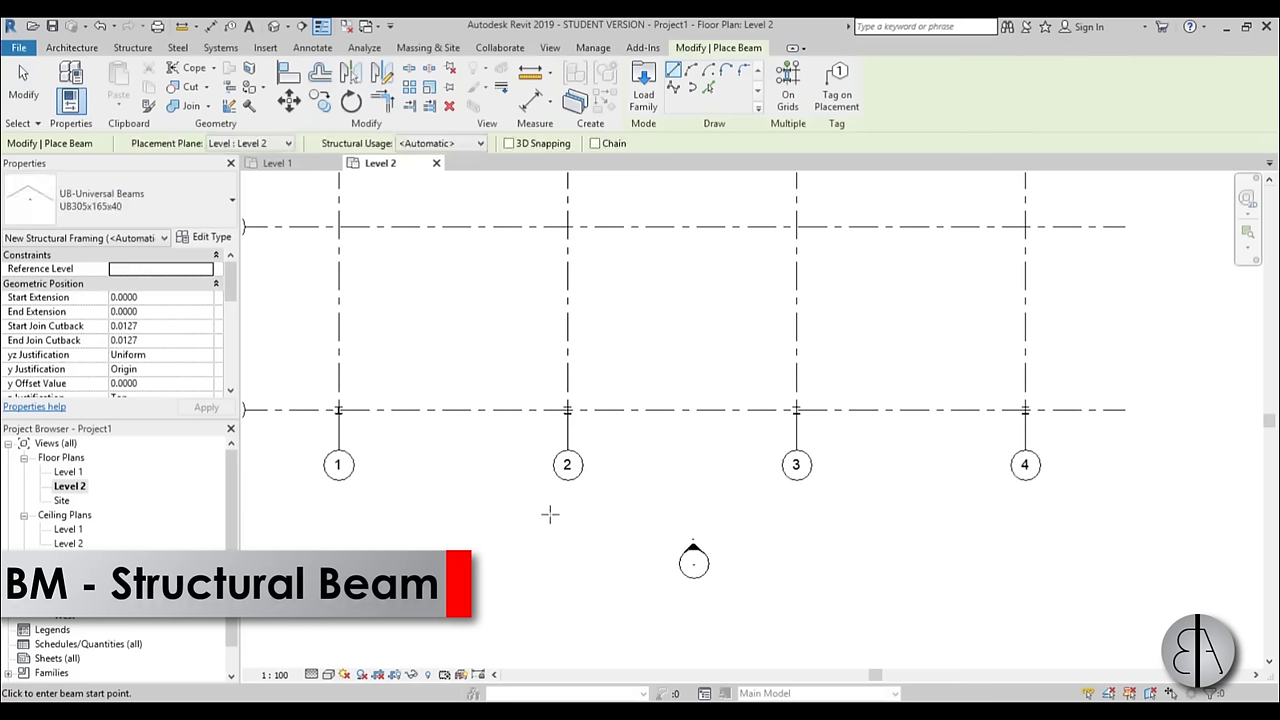
scroll(338, 425, "up", 5)
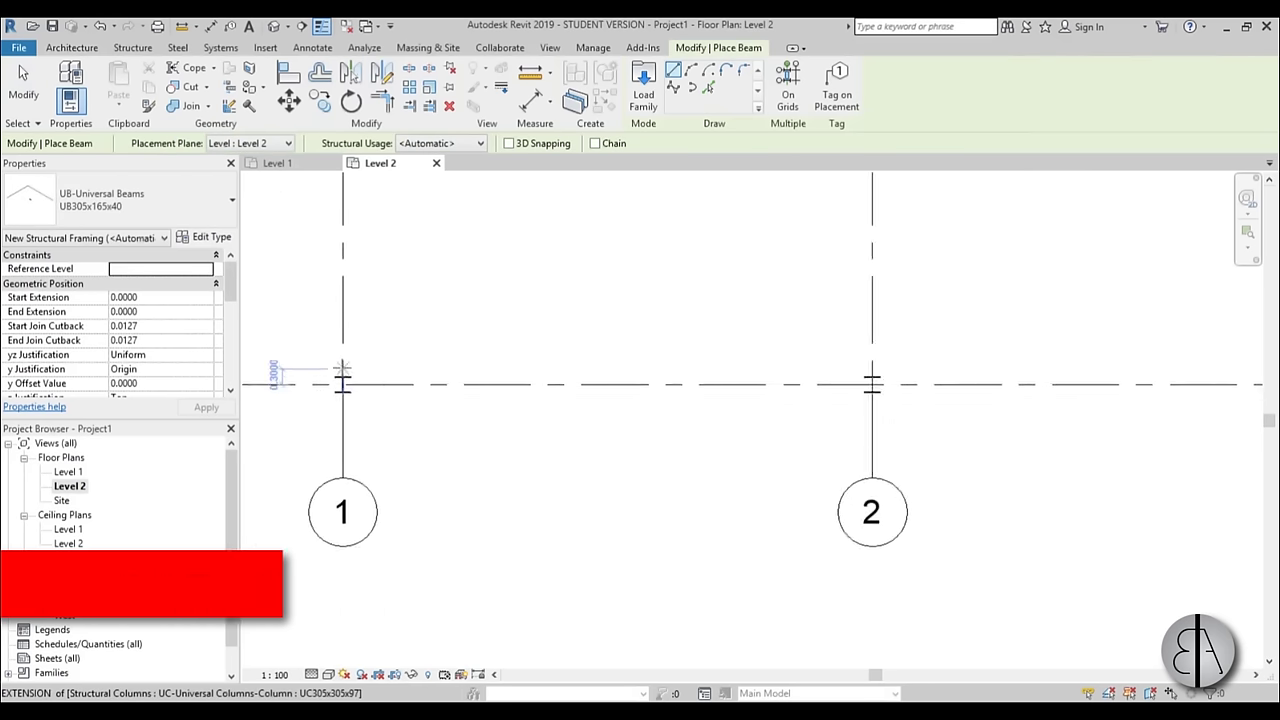
left_click(341, 400)
scroll(491, 403, "down", 3)
middle_click_drag(654, 531, 337, 520)
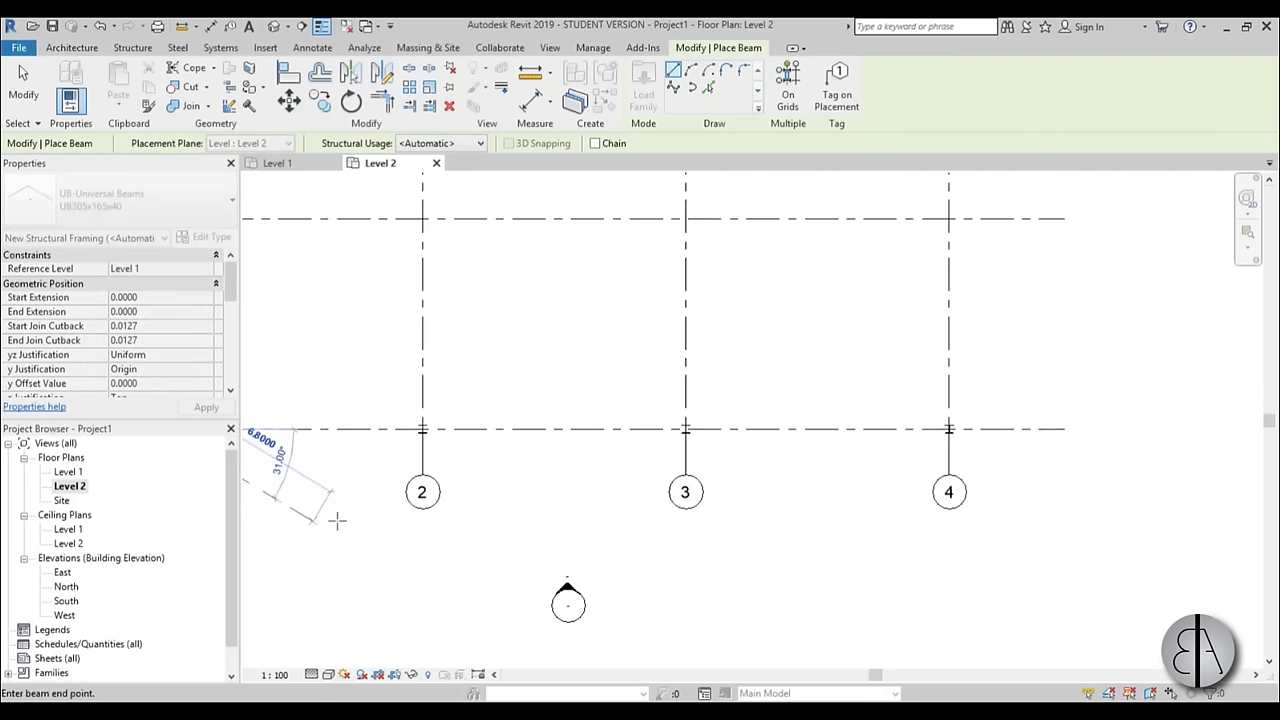
scroll(860, 480, "up", 1)
scroll(957, 412, "up", 3)
left_click(957, 412)
scroll(957, 412, "down", 3)
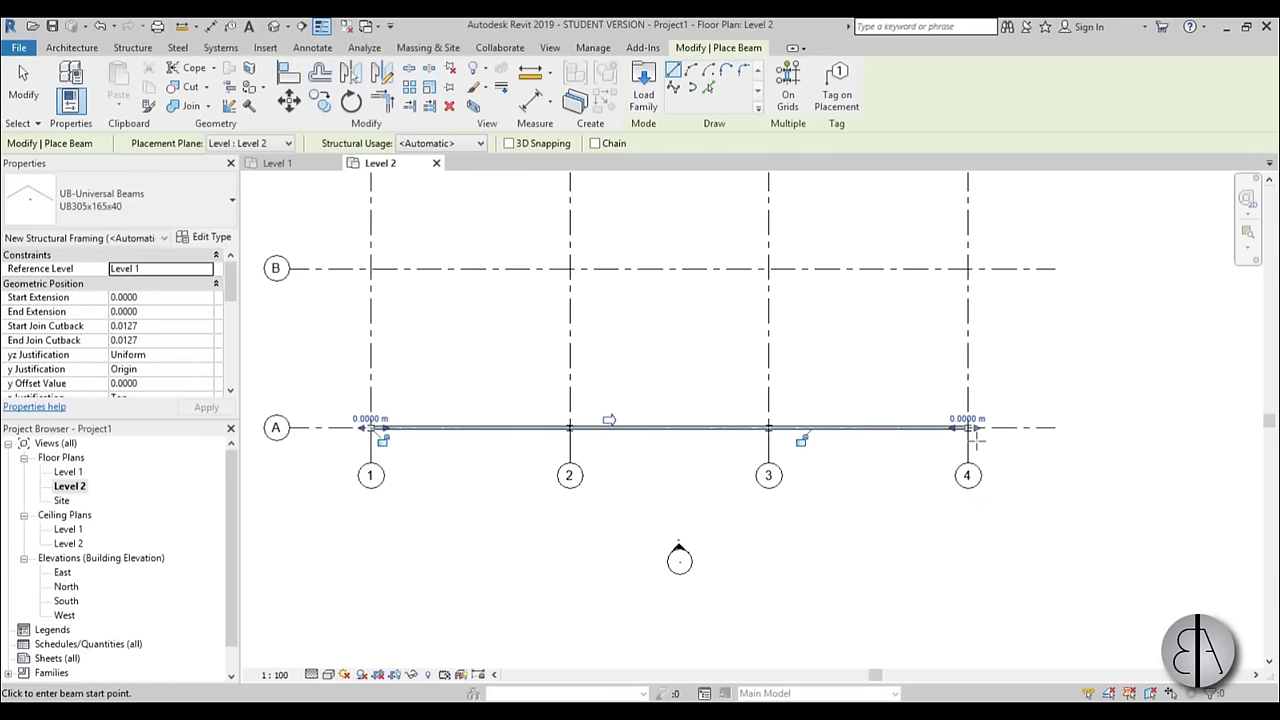
key("Escape")
key("Escape")
- Split the beam along grid A at the columns on grids 2 and 3
scroll(500, 458, "up", 2)
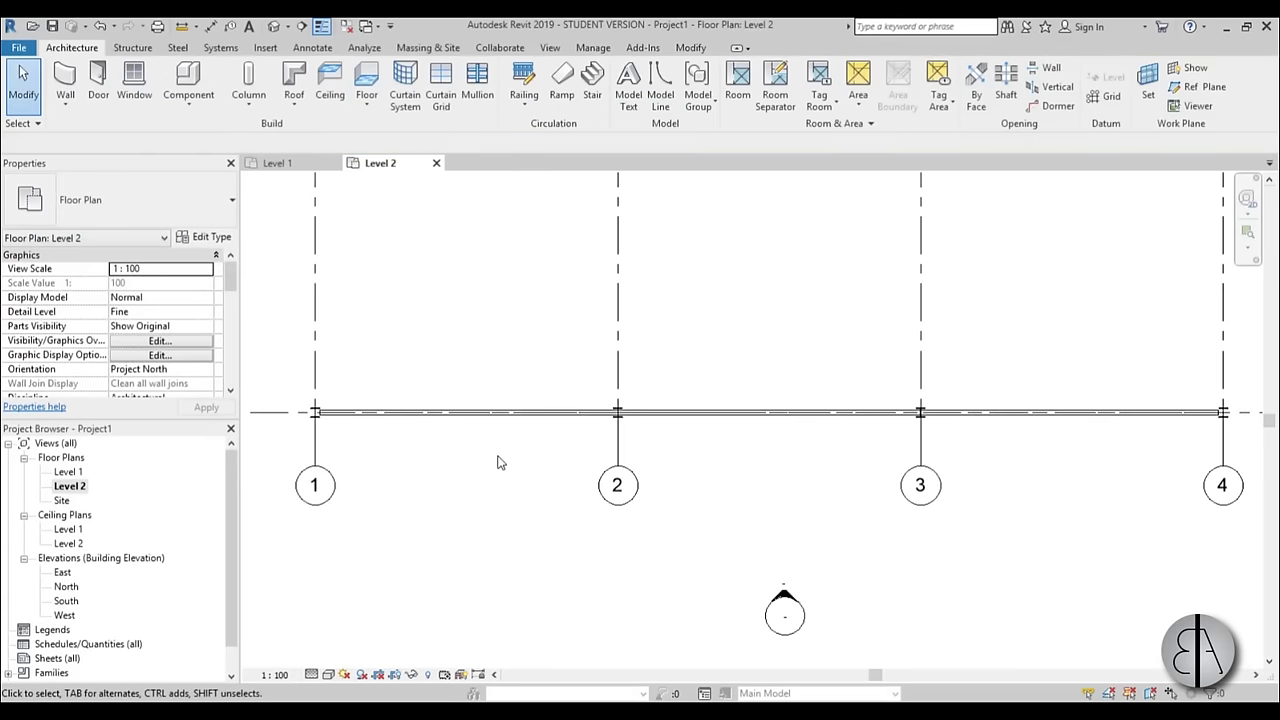
key("s")
key("l")
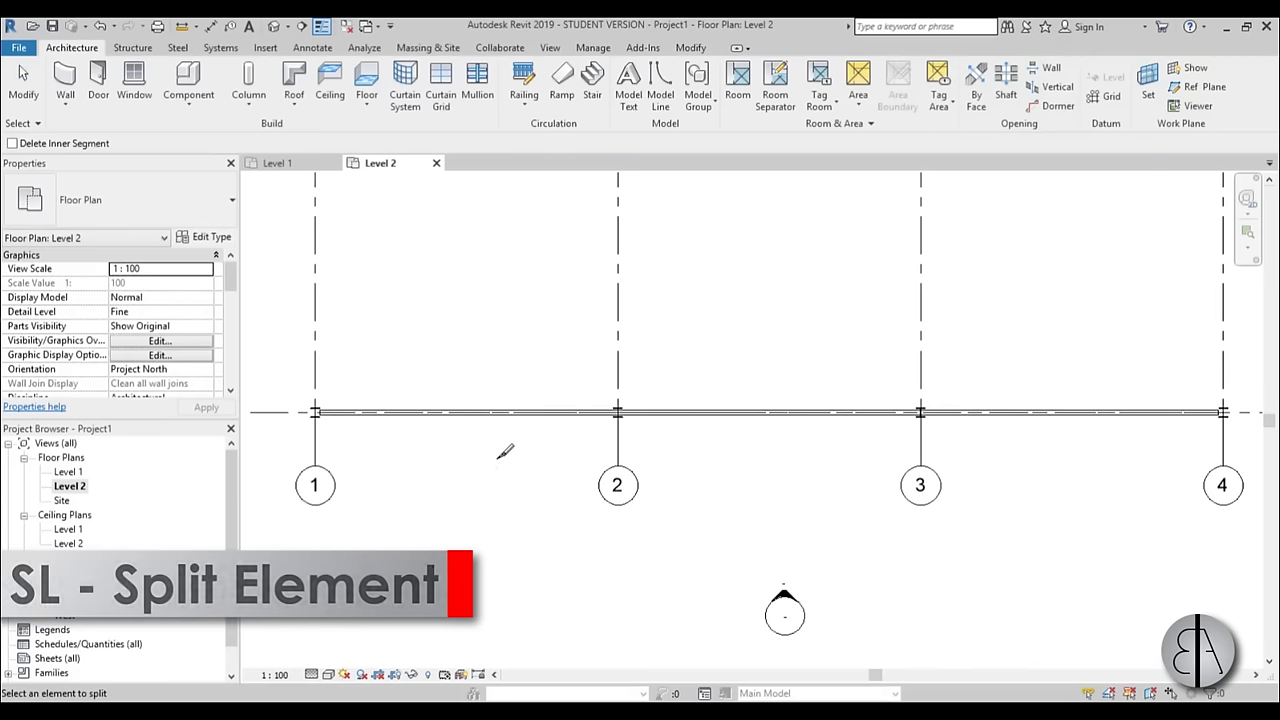
middle_click_drag(509, 478, 512, 460)
scroll(583, 403, "up", 2)
scroll(680, 369, "up", 1)
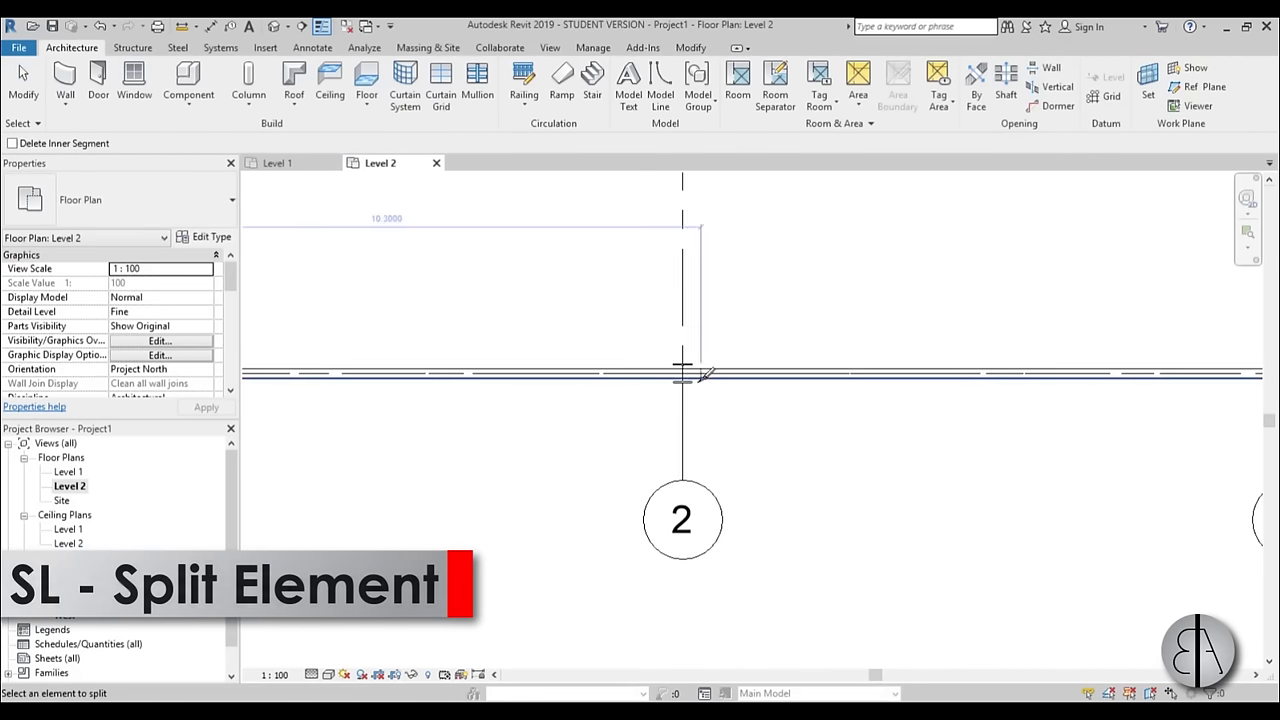
scroll(712, 432, "down", 2)
middle_click_drag(331, 471, 259, 471)
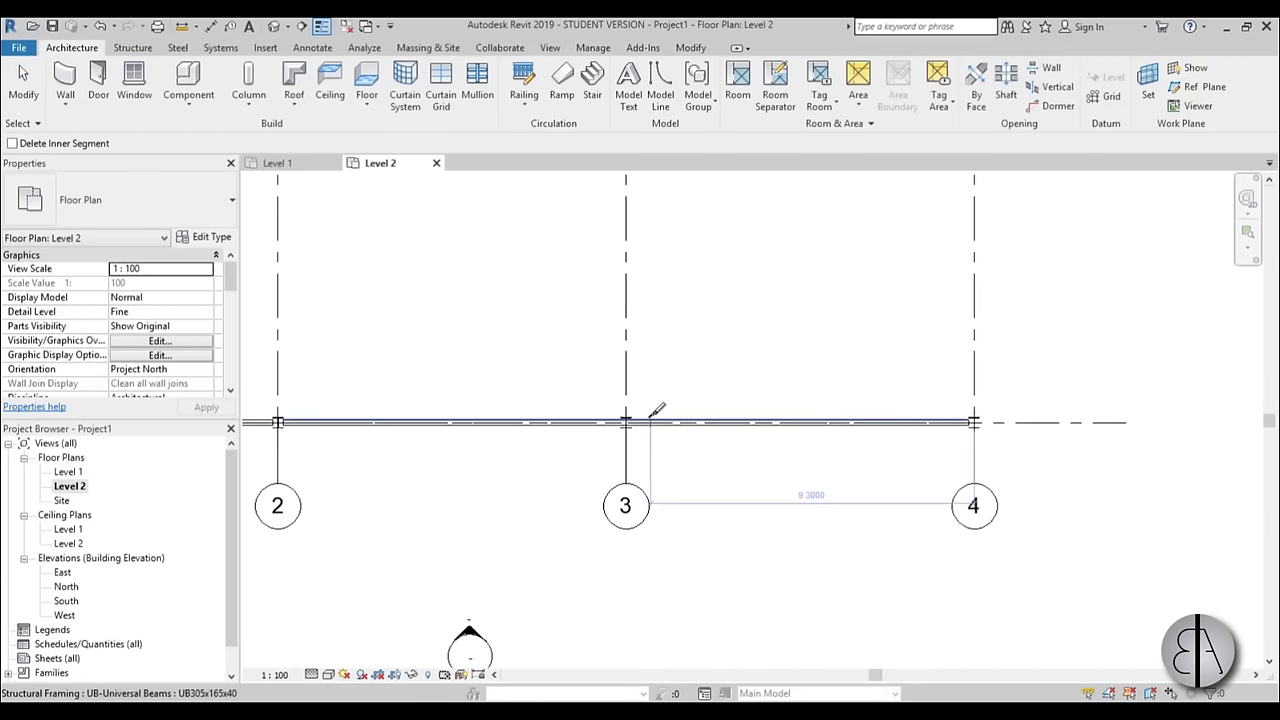
left_click(625, 421)
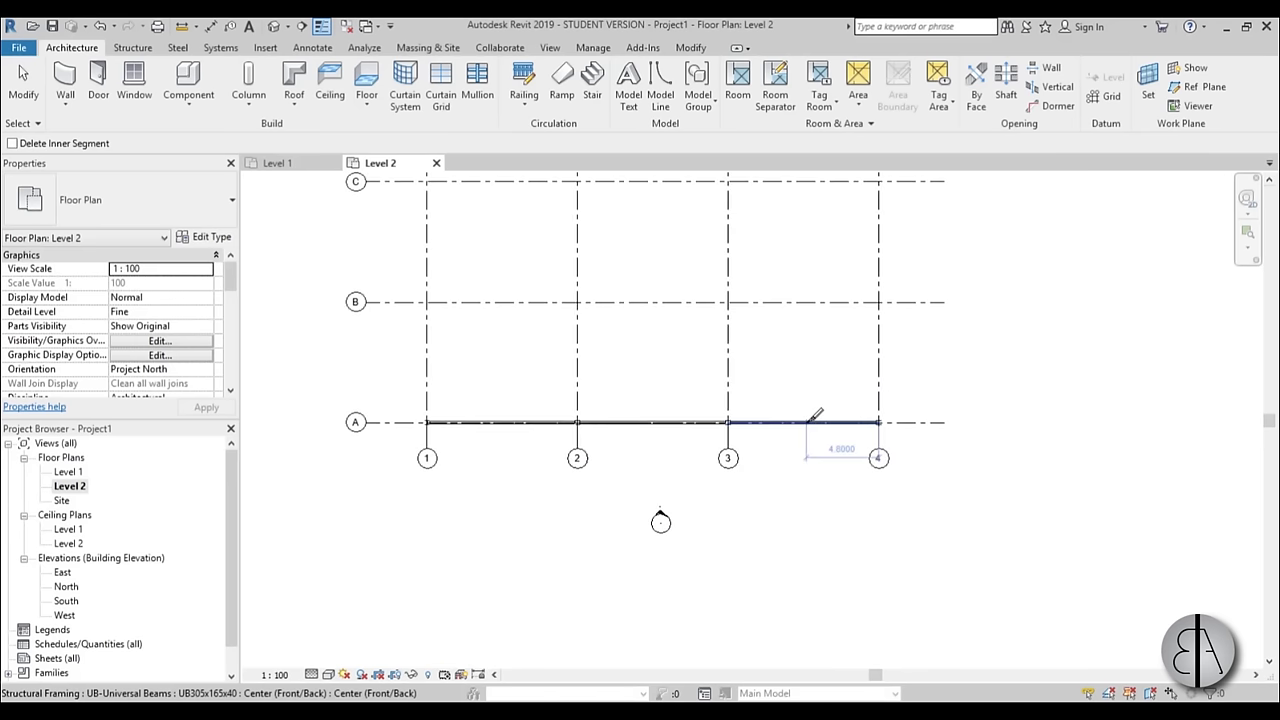
- Split each of the three grid A beams at its midspan, 5 m from the columns
left_click(801, 421)
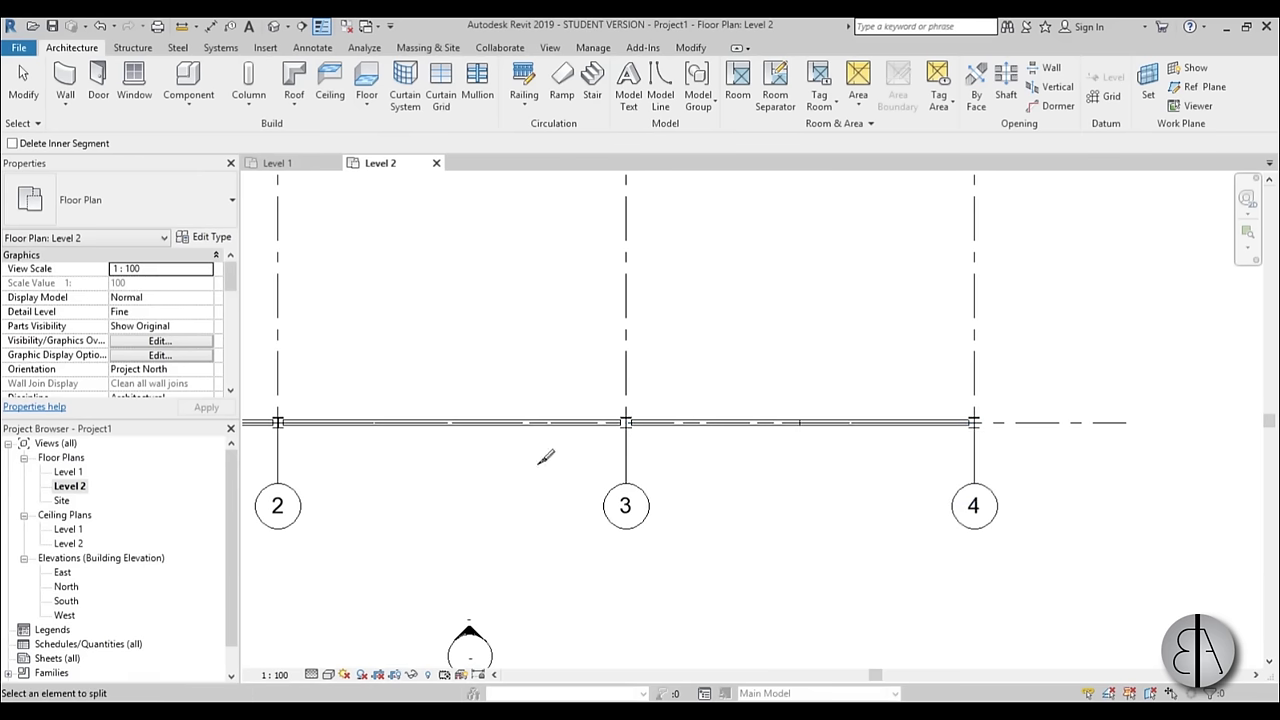
left_click(456, 421)
scroll(466, 421, "down", 2)
middle_click_drag(508, 495, 770, 543)
scroll(439, 463, "up", 2)
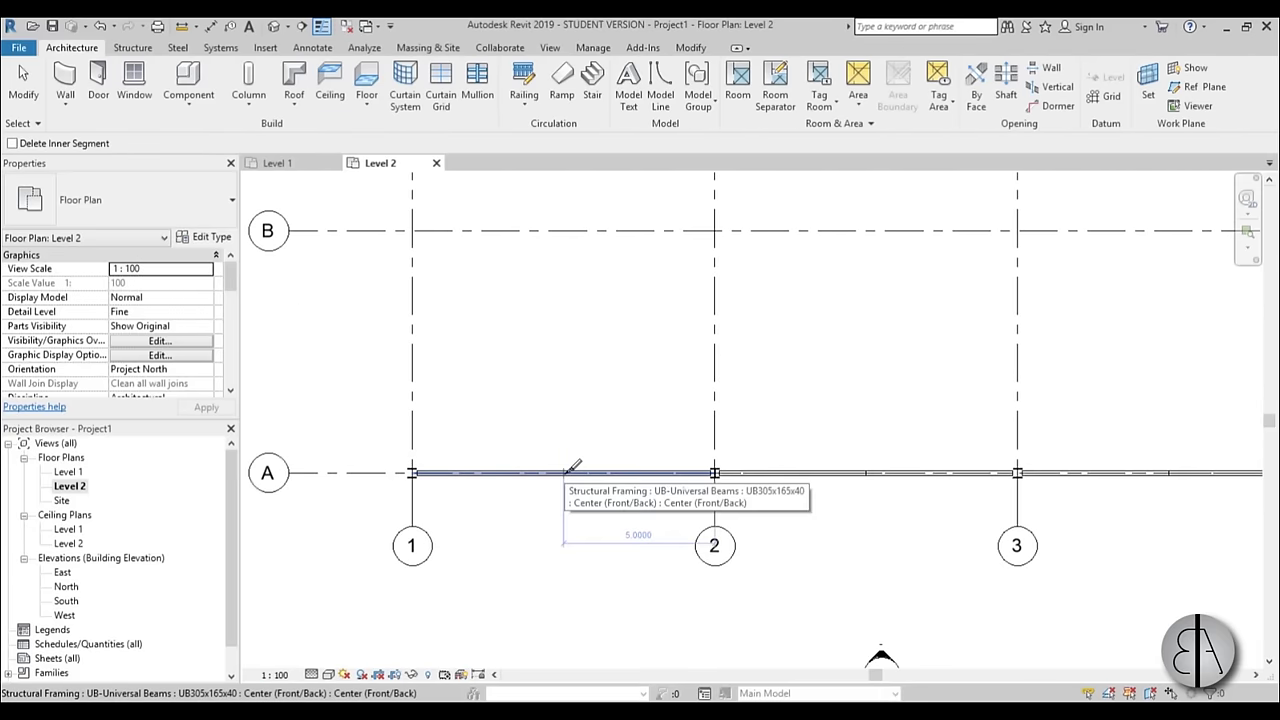
left_click(571, 465)
scroll(548, 498, "down", 3)
key("Escape")
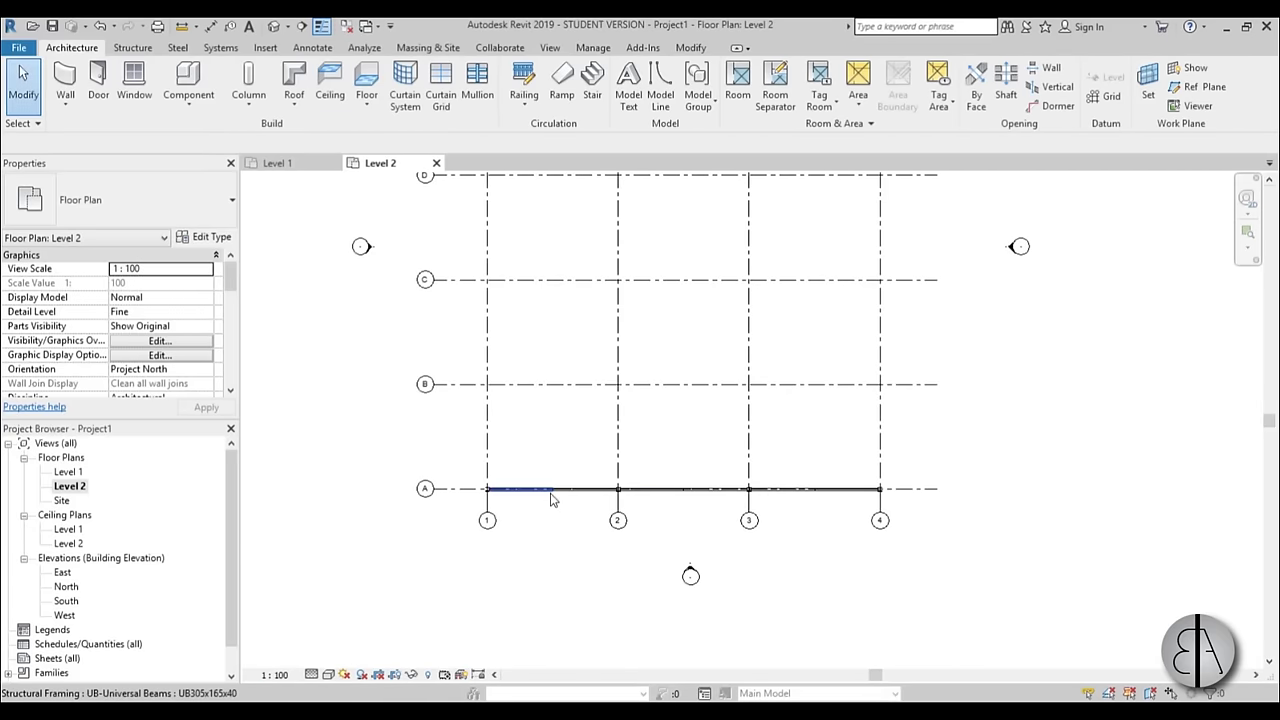
left_click(554, 489)
left_click(575, 508)
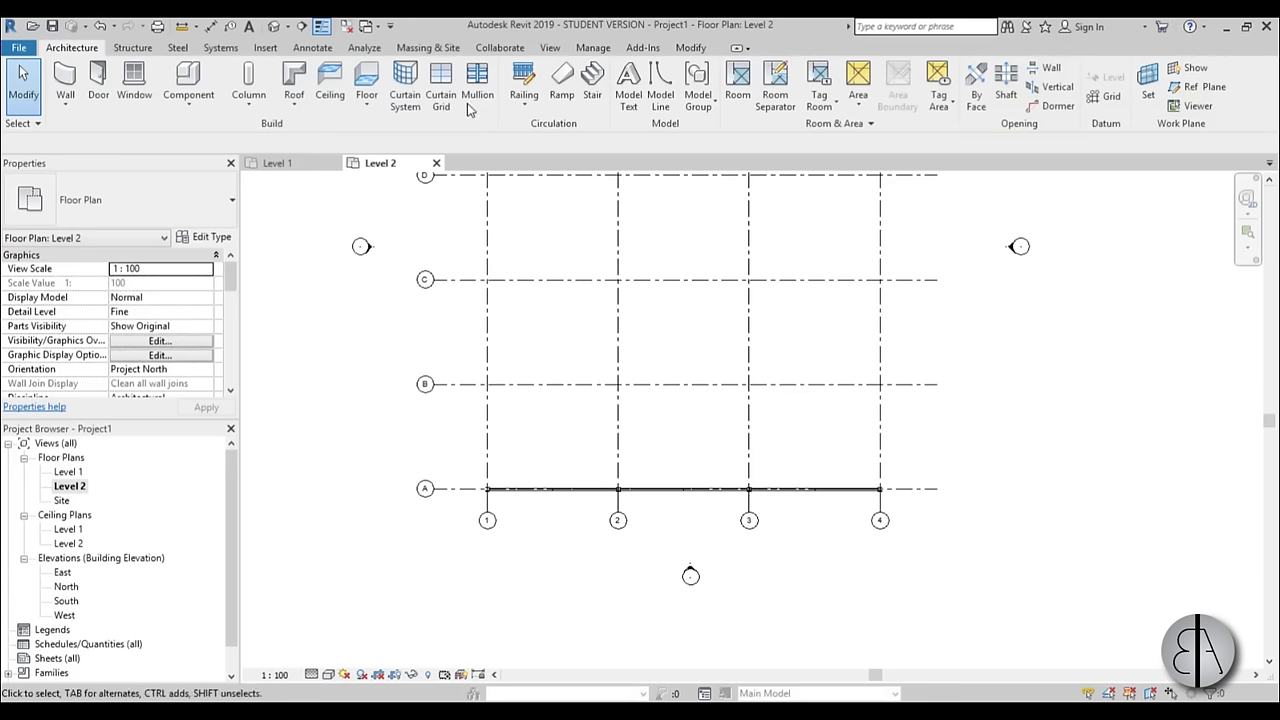
- Open the default 3D view and select the three half beams that start at the columns on grids 1, 2 and 3
left_click(272, 28)
middle_click_drag(757, 526, 800, 480, "shift")
left_click(505, 561)
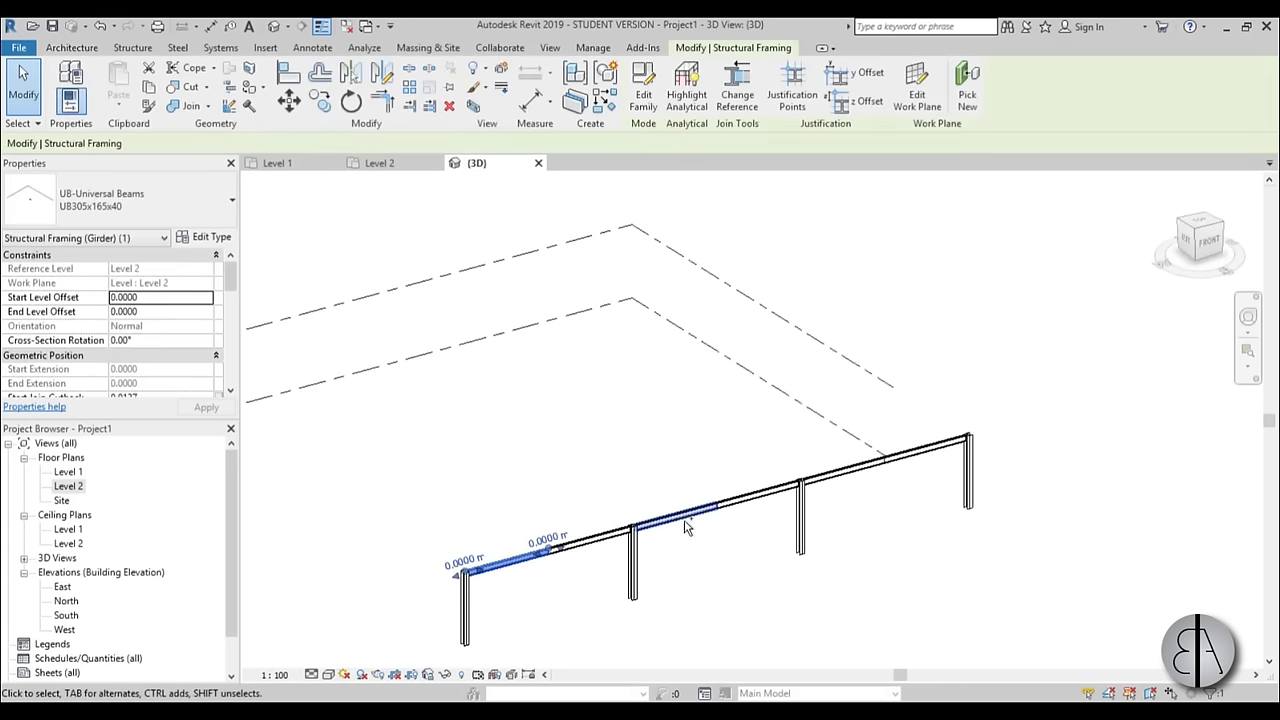
left_click(675, 516, "ctrl")
left_click(842, 471, "ctrl")
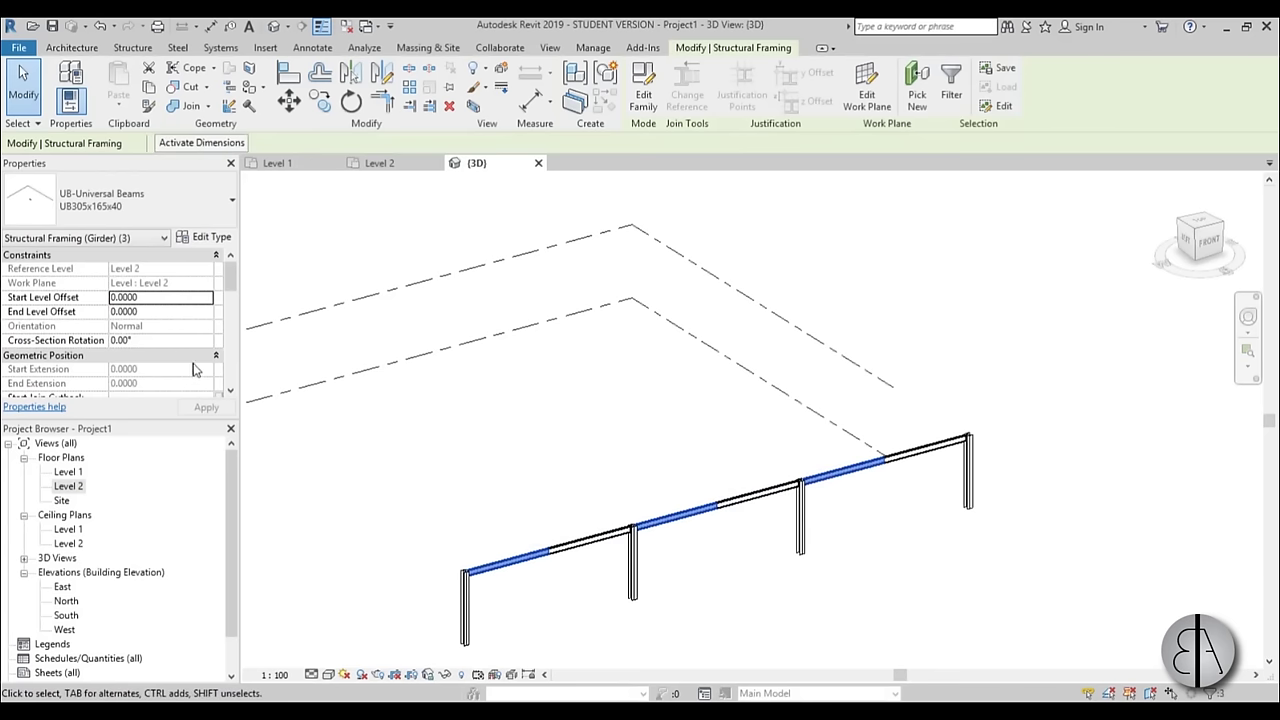
left_click(158, 300)
type("1.5")
key("Return")
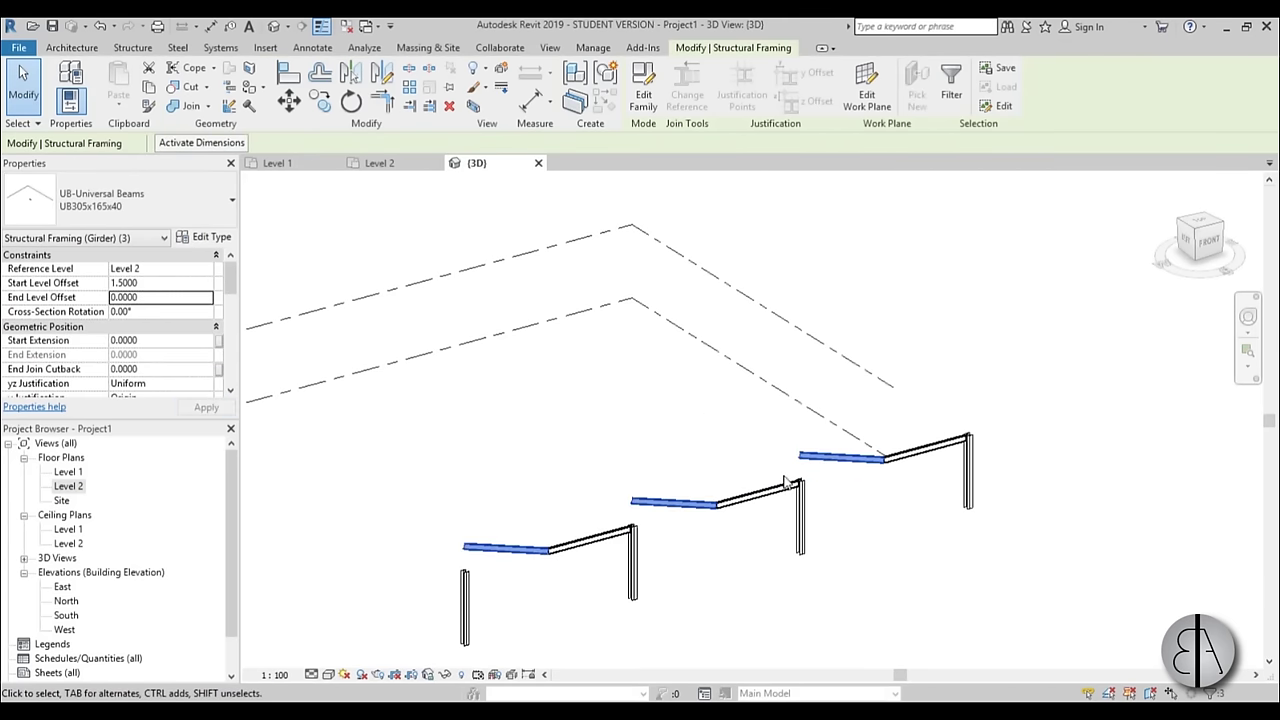
- Set the selected half beams' start level offset to 0 and end level offset to 1.5 m
type("0.0000")
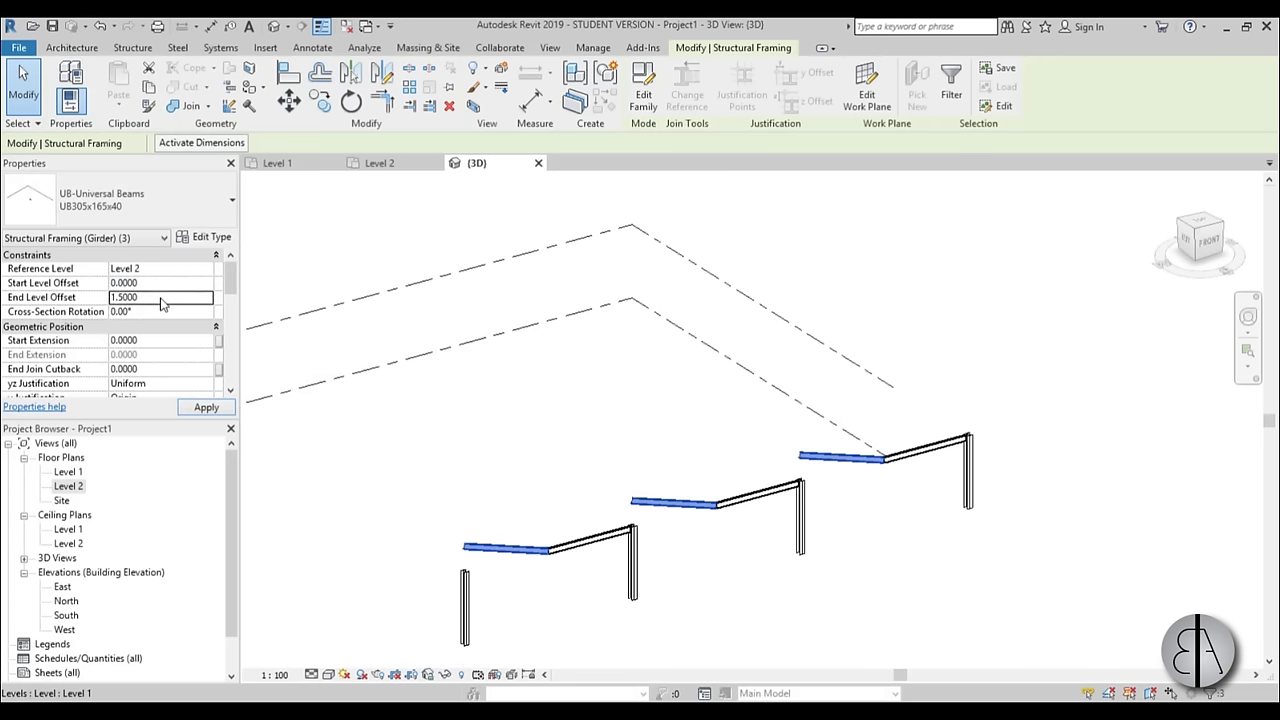
scroll(620, 505, "up", 2)
- Set the start level offset of the three half beams that end at the columns on grids 2, 3 and 4 to 1.5 m
left_click(543, 458)
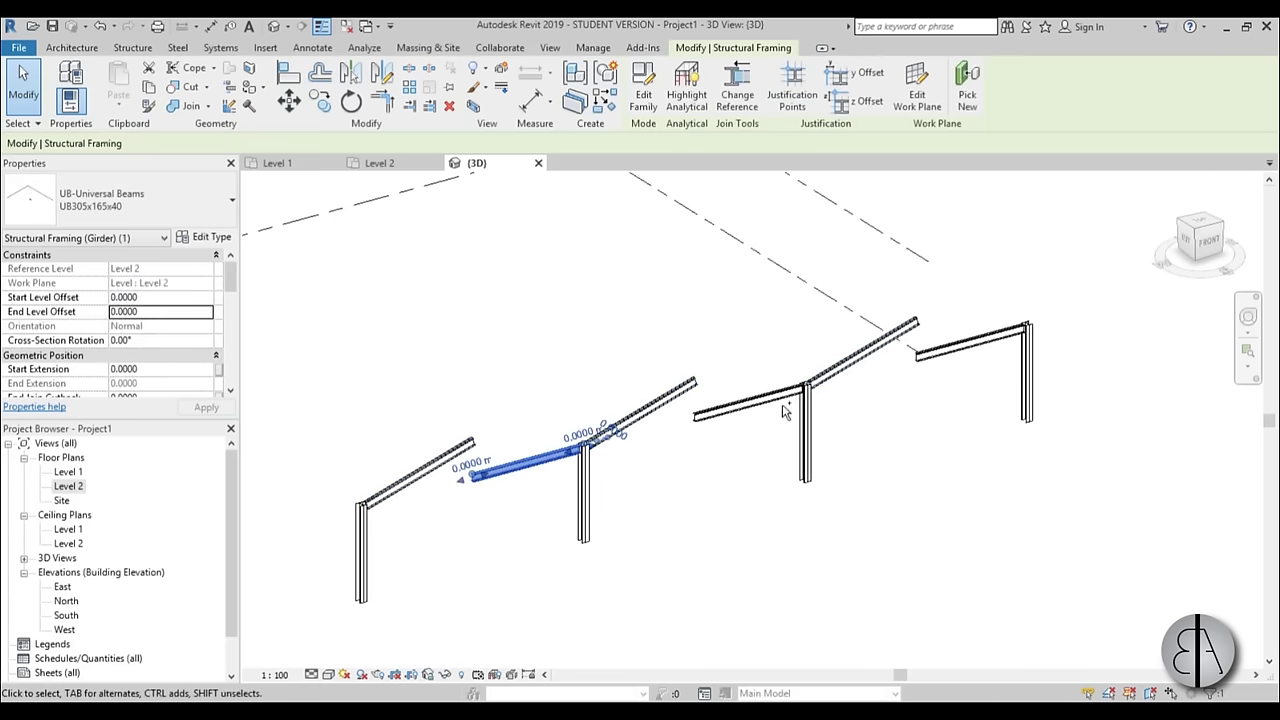
left_click(775, 400, "ctrl")
left_click(955, 346, "ctrl")
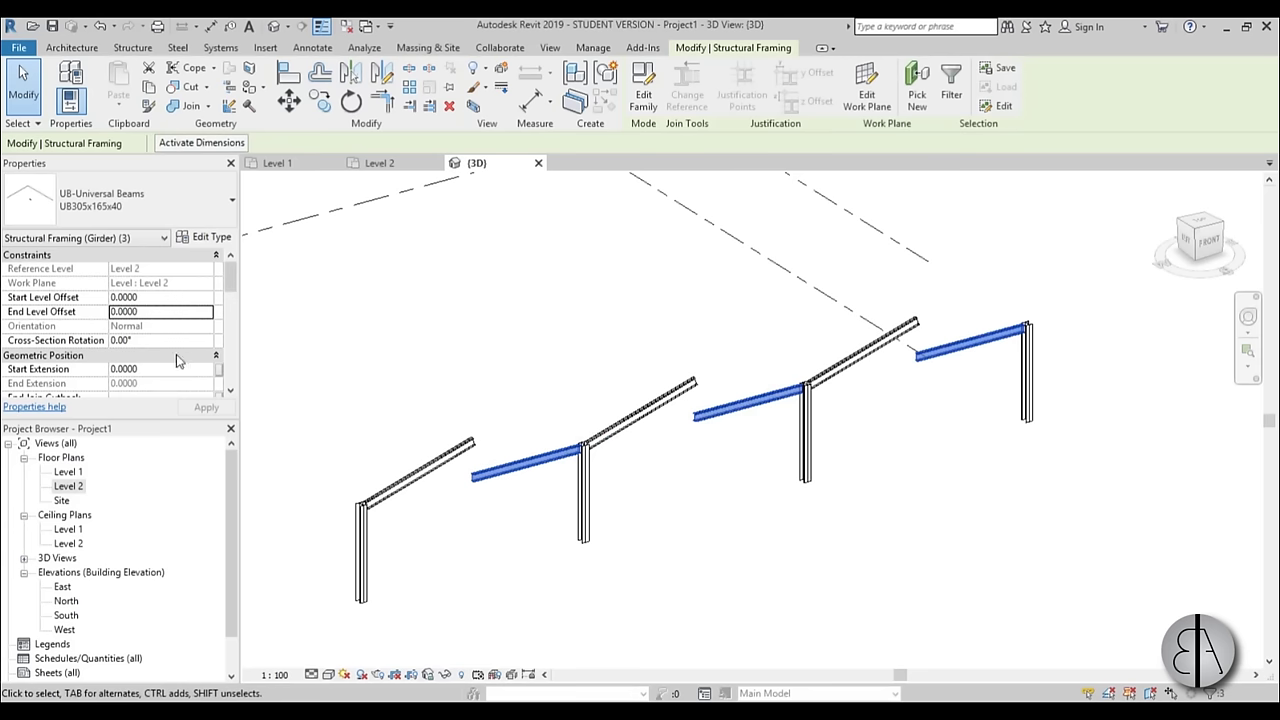
left_click(146, 298)
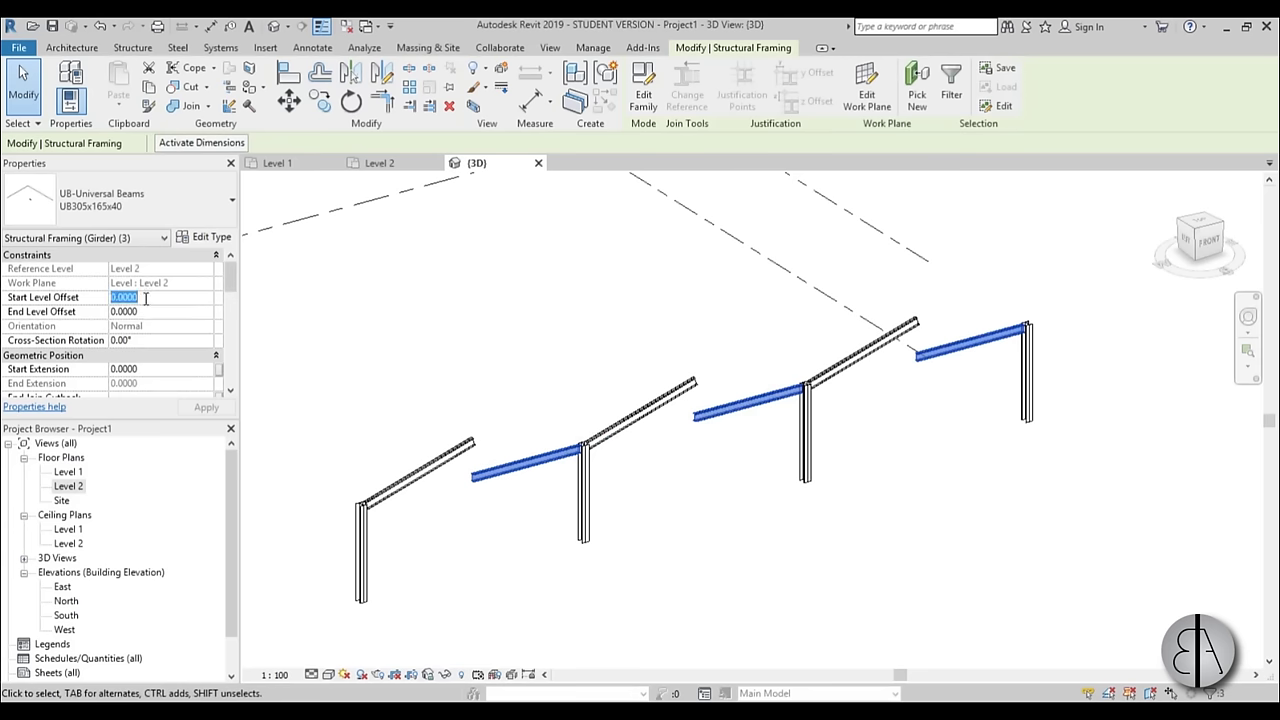
type("1")
key("Tab")
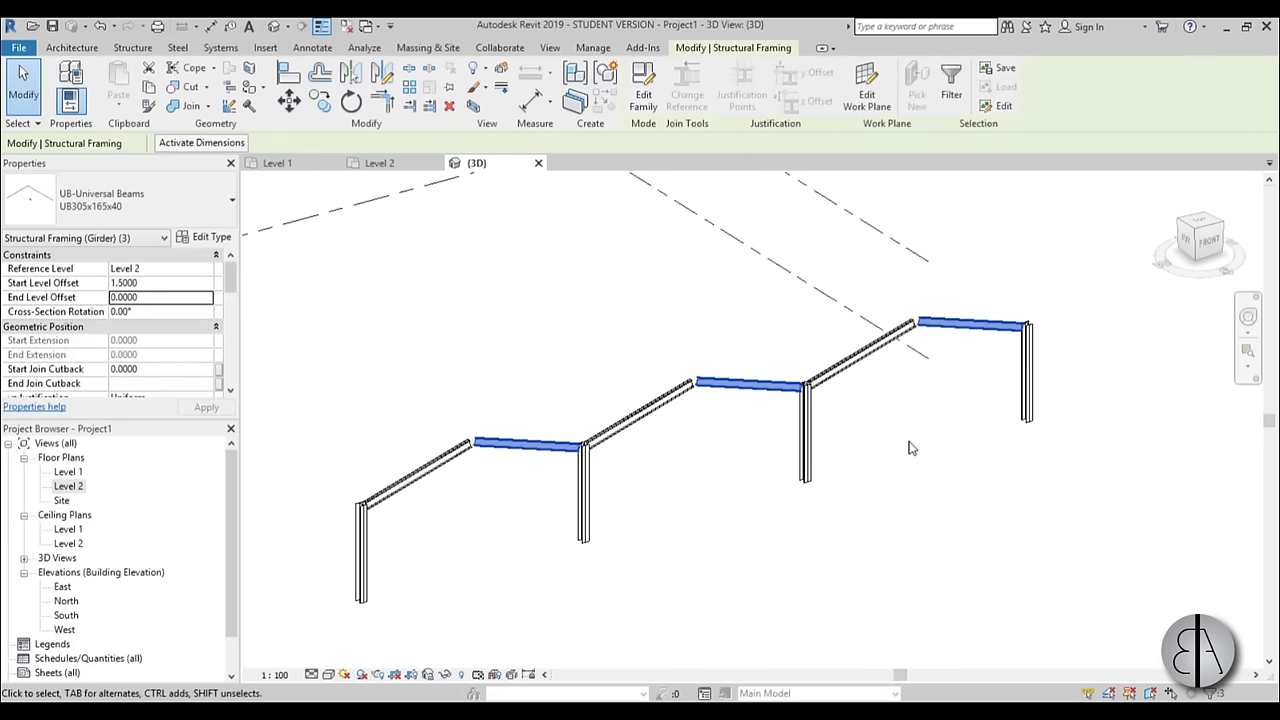
left_click(760, 515)
- Trim/extend the two sloping half beams of each of the three pitches to each other so they meet at the apex
scroll(760, 515, "up", 3)
key("t")
key("r")
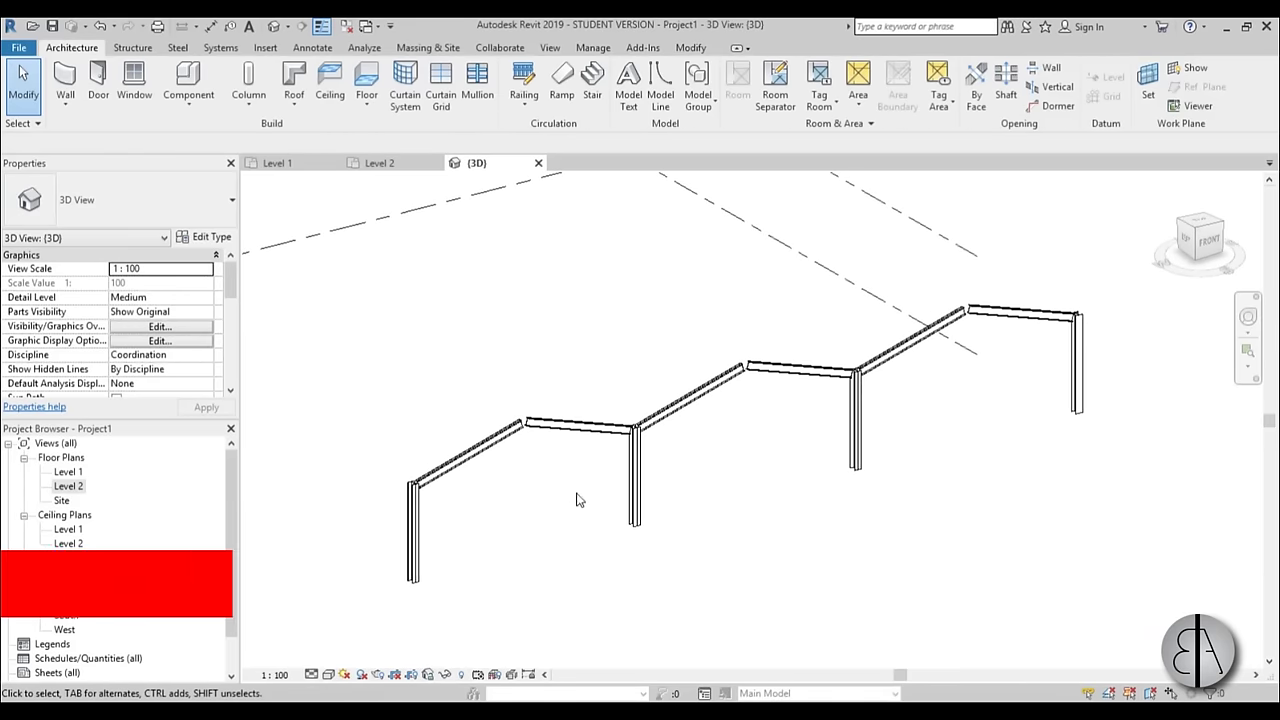
left_click(510, 440)
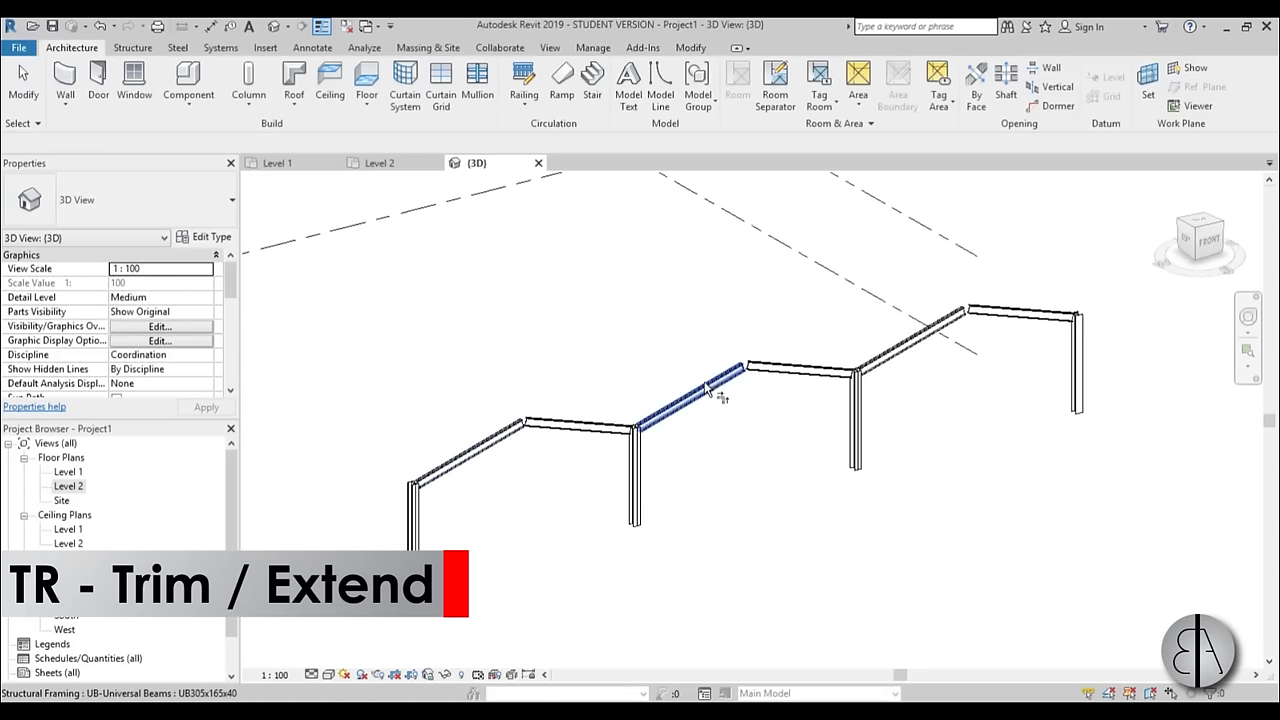
left_click(742, 381)
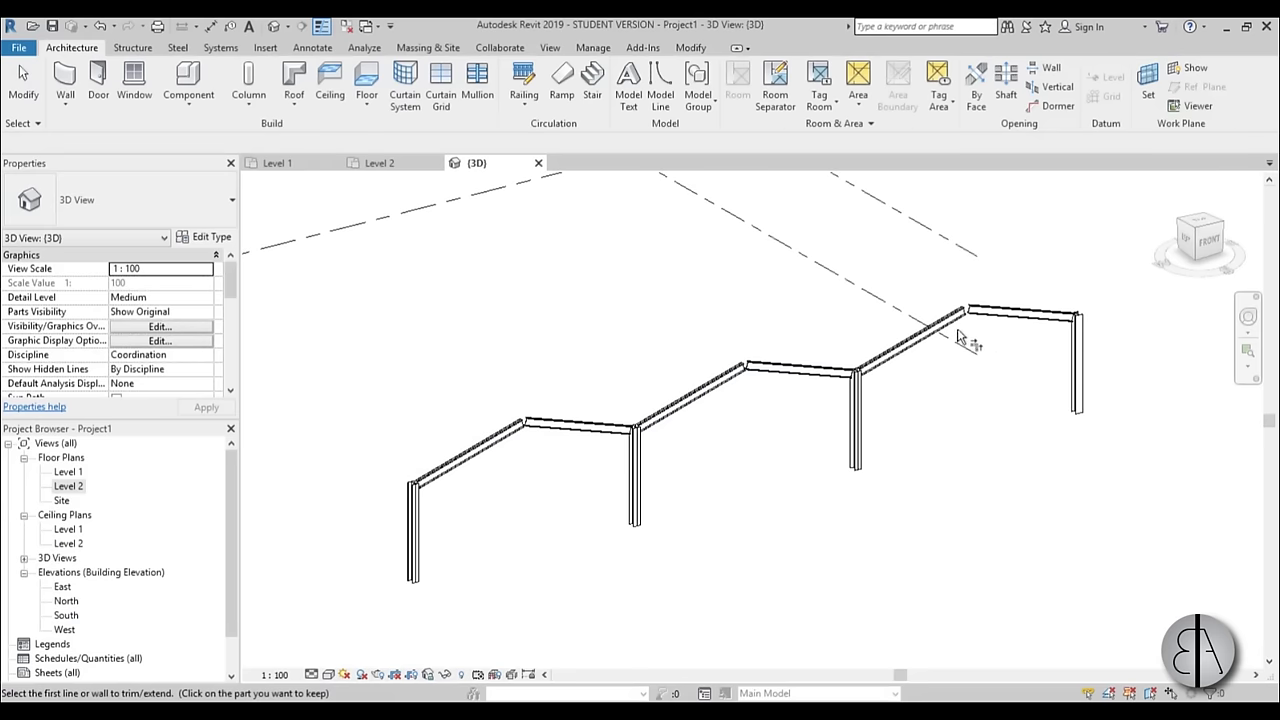
left_click(990, 314)
key("Escape")
key("Escape")
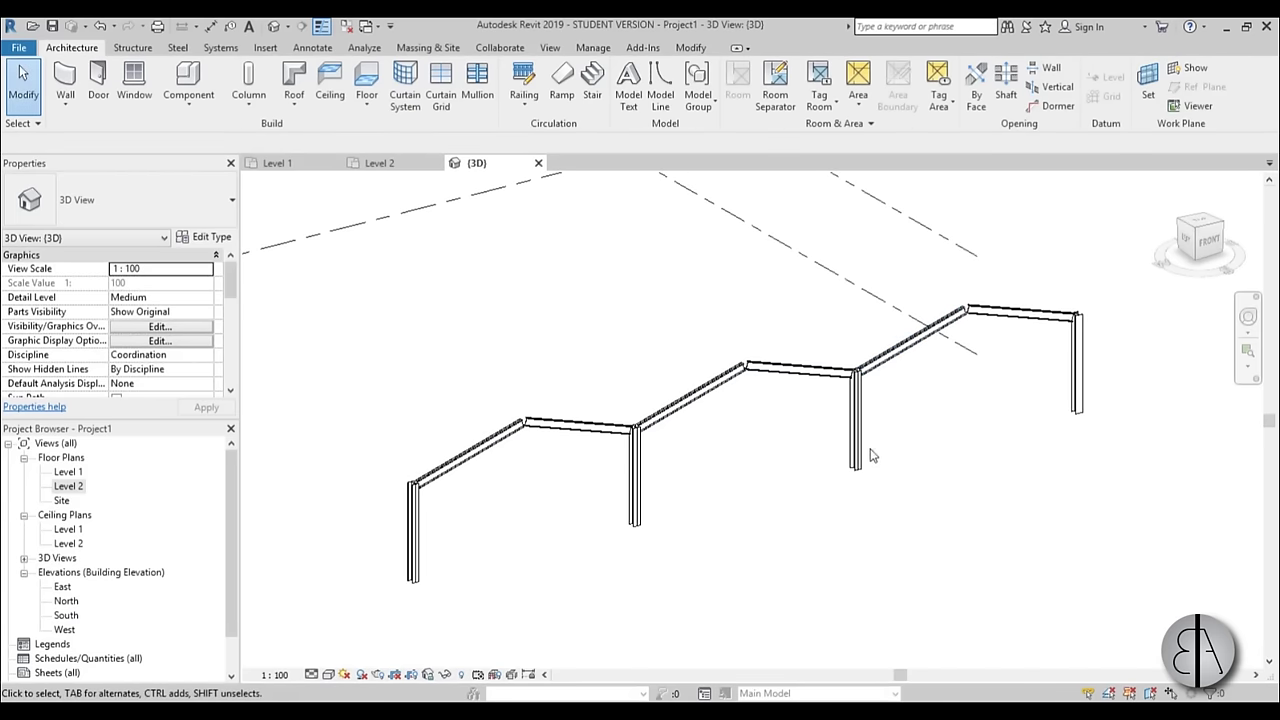
middle_click_drag(870, 455, 771, 440, "shift")
middle_click_drag(471, 455, 477, 443)
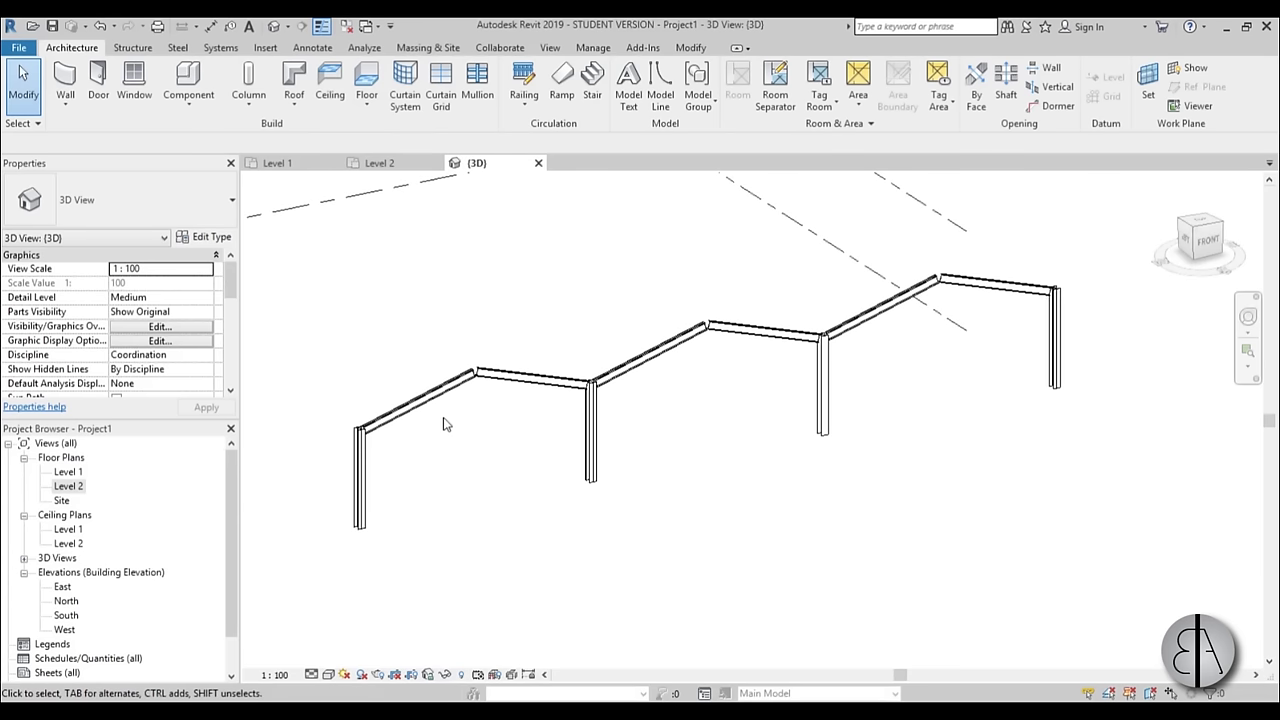
- Load all available steel connections, from Apex haunch to Vertical purlin plate, in the Structural Connection Settings
left_click(176, 50)
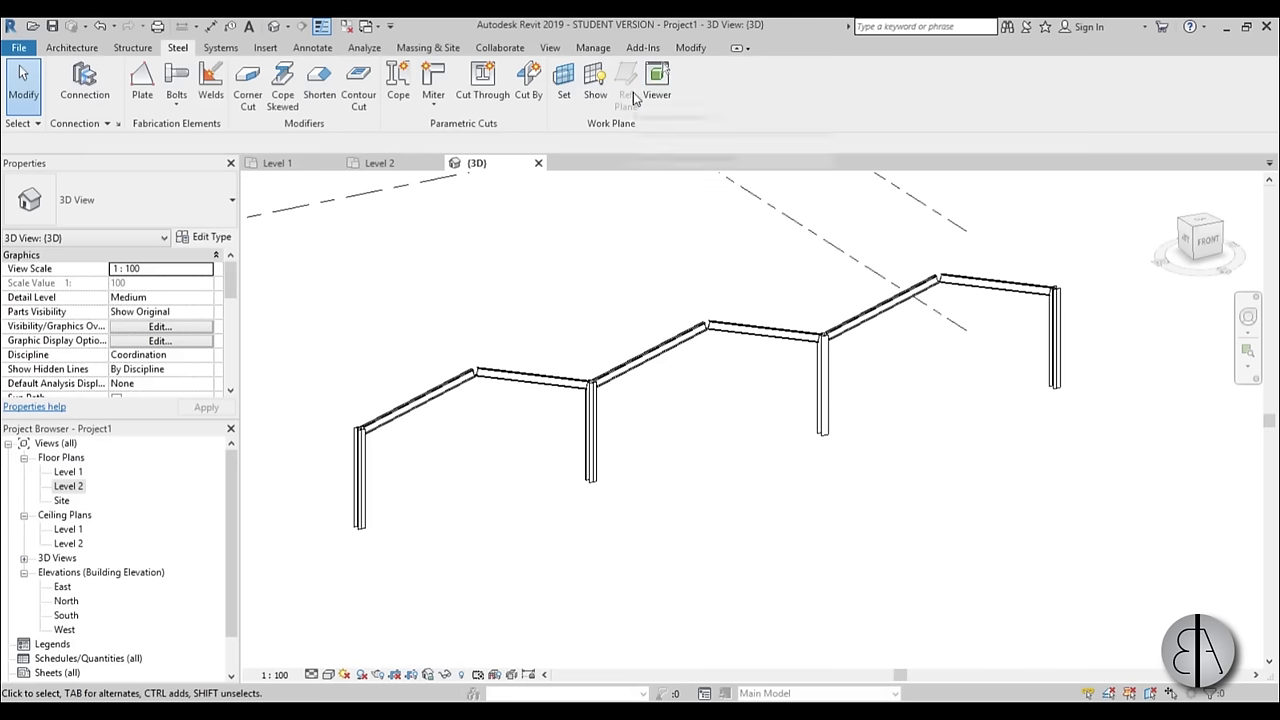
middle_click_drag(581, 462, 579, 432)
scroll(469, 386, "up", 3)
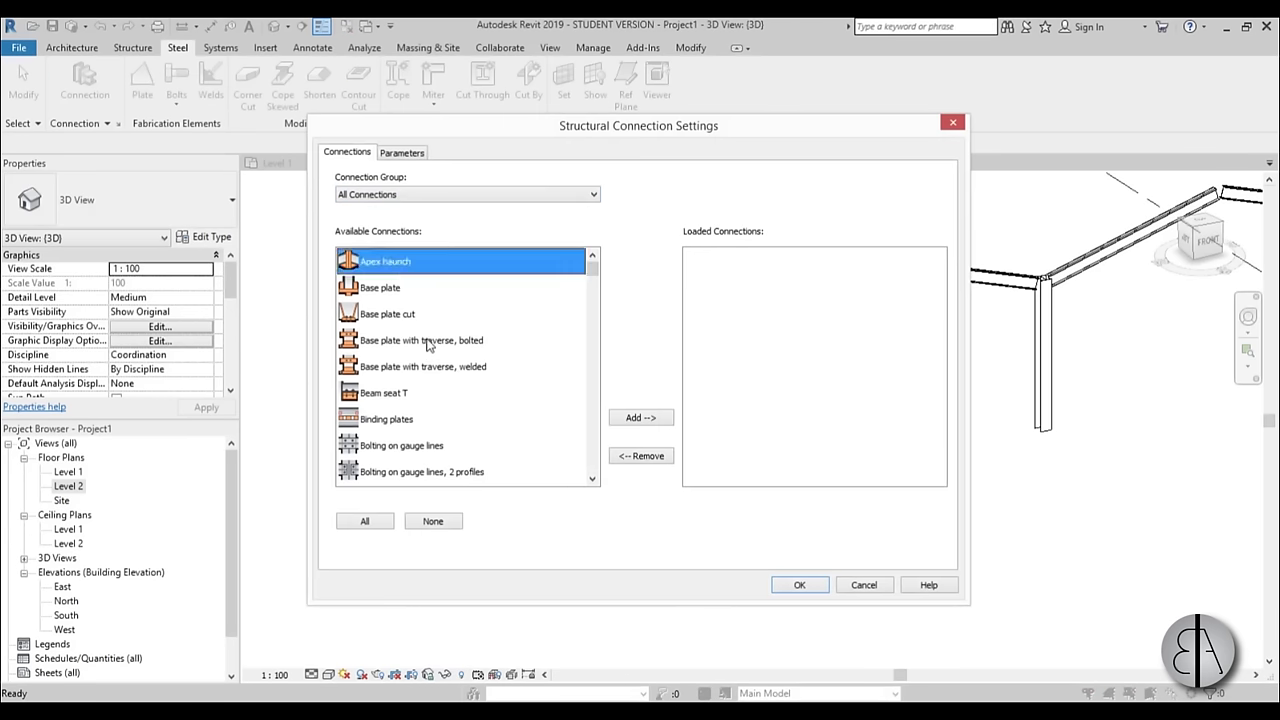
scroll(423, 363, "down", 10)
left_click_drag(592, 351, 596, 486)
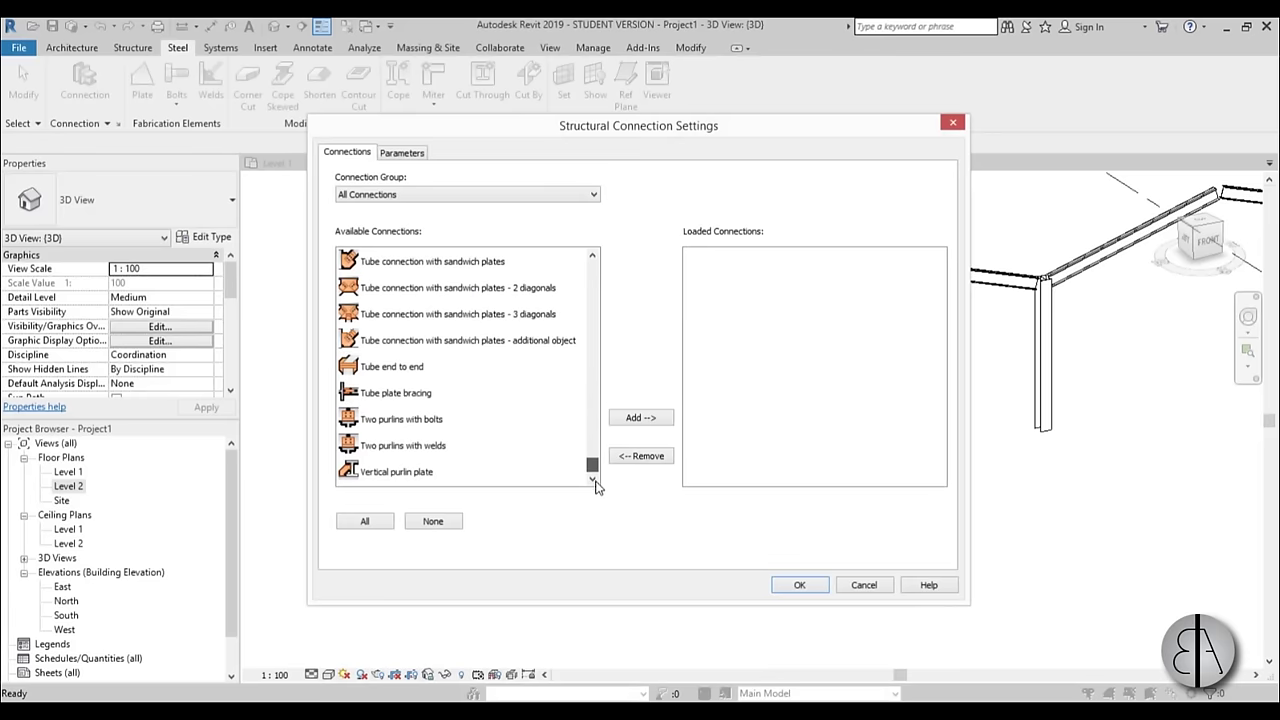
left_click(403, 472, "shift")
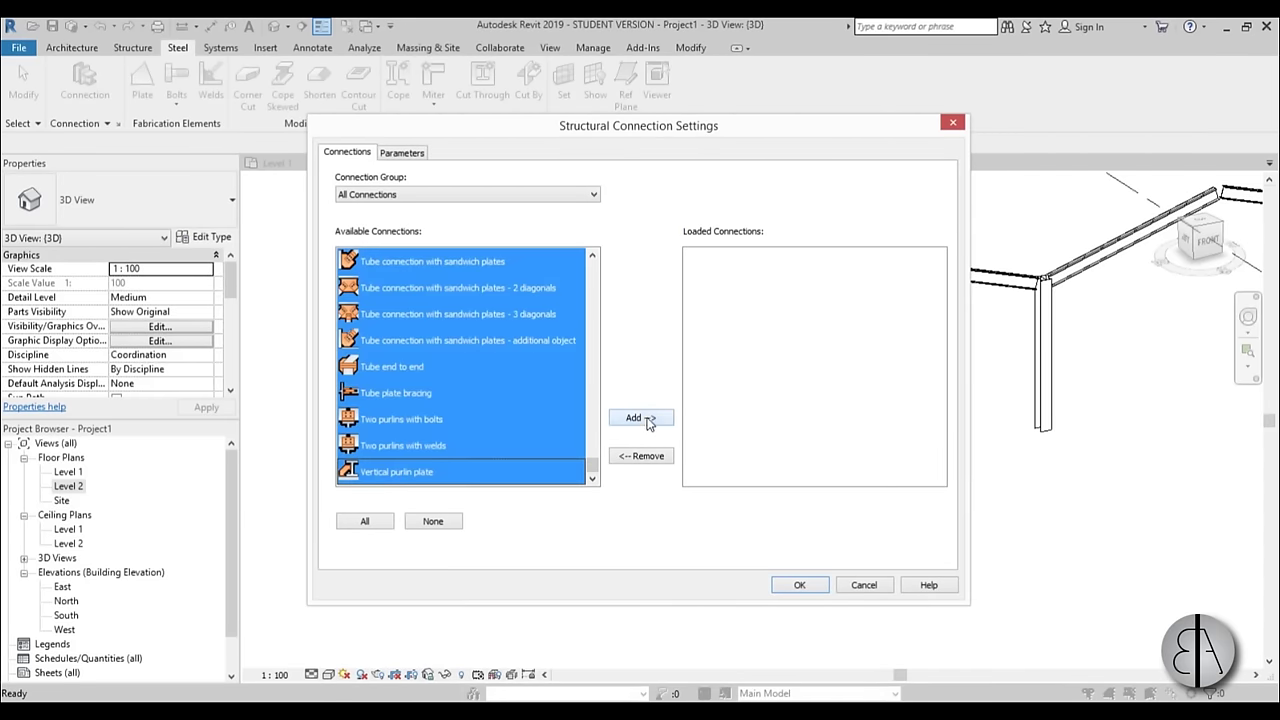
left_click(645, 418)
left_click(800, 585)
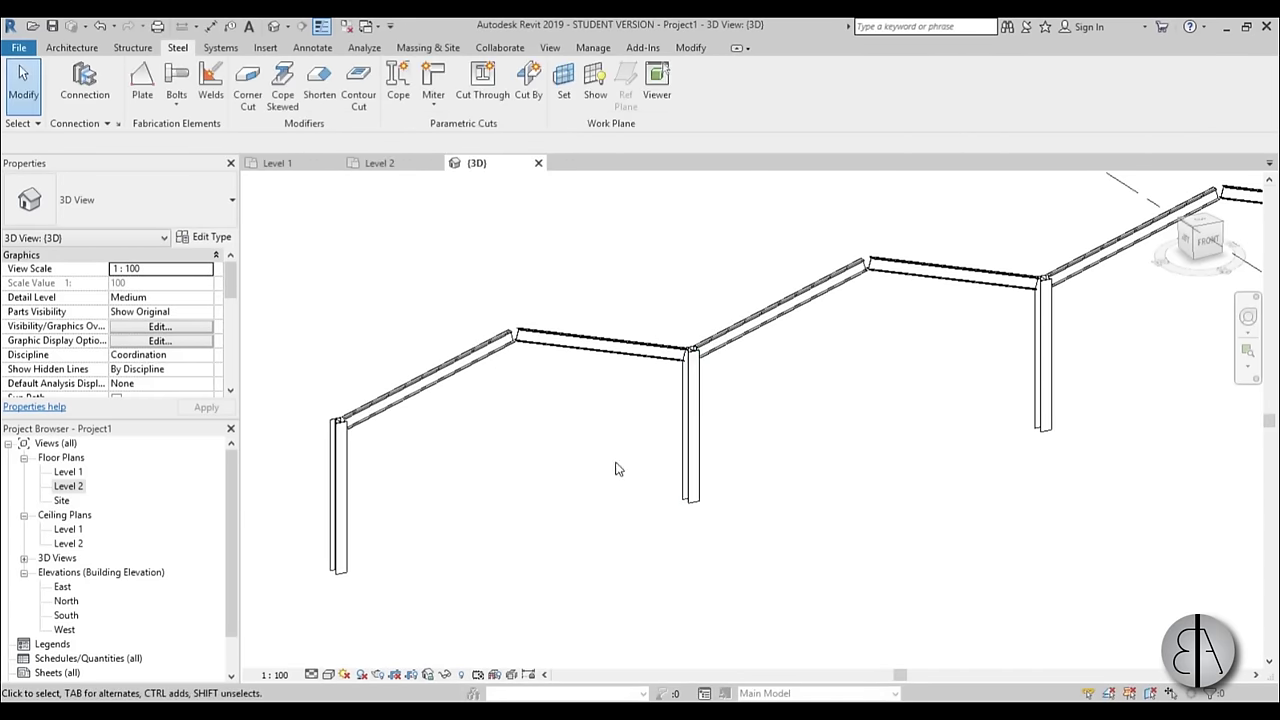
- Add a structural connection between the two half beams of the pitch between grids 1 and 2, using the Apex haunch type
scroll(620, 462, "up", 4)
left_click_drag(633, 421, 289, 320)
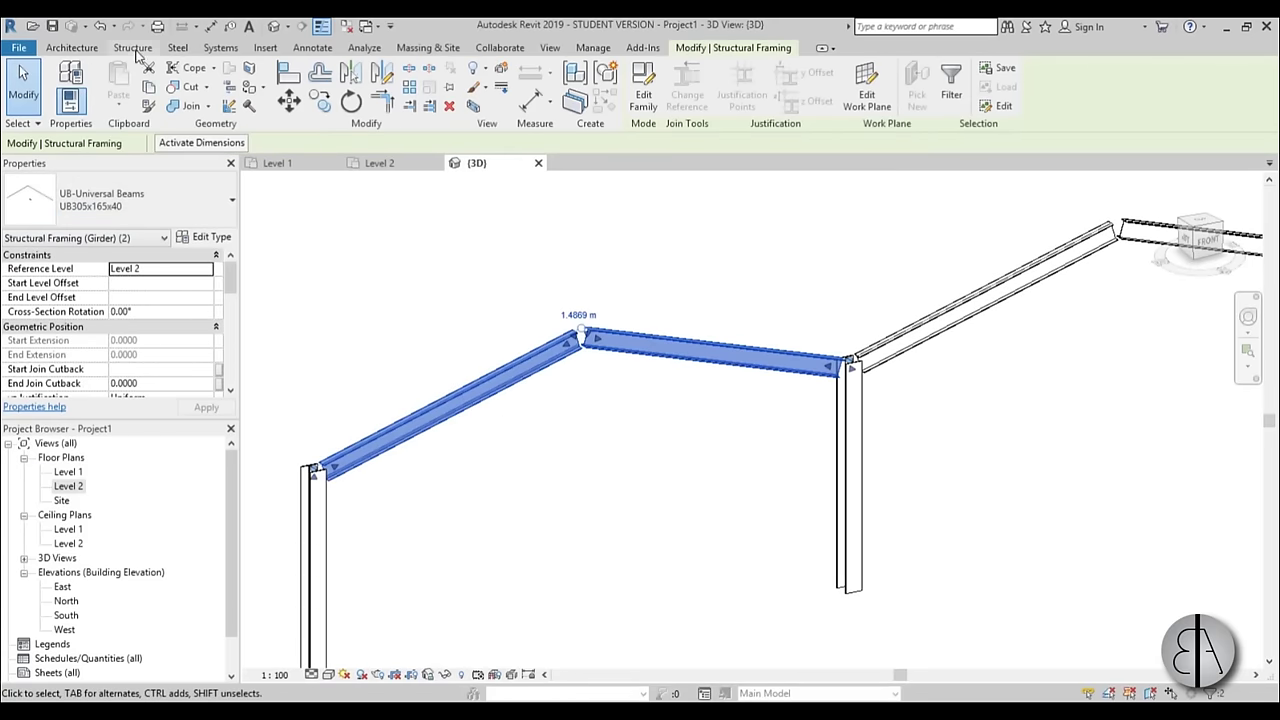
left_click(178, 47)
left_click(70, 85)
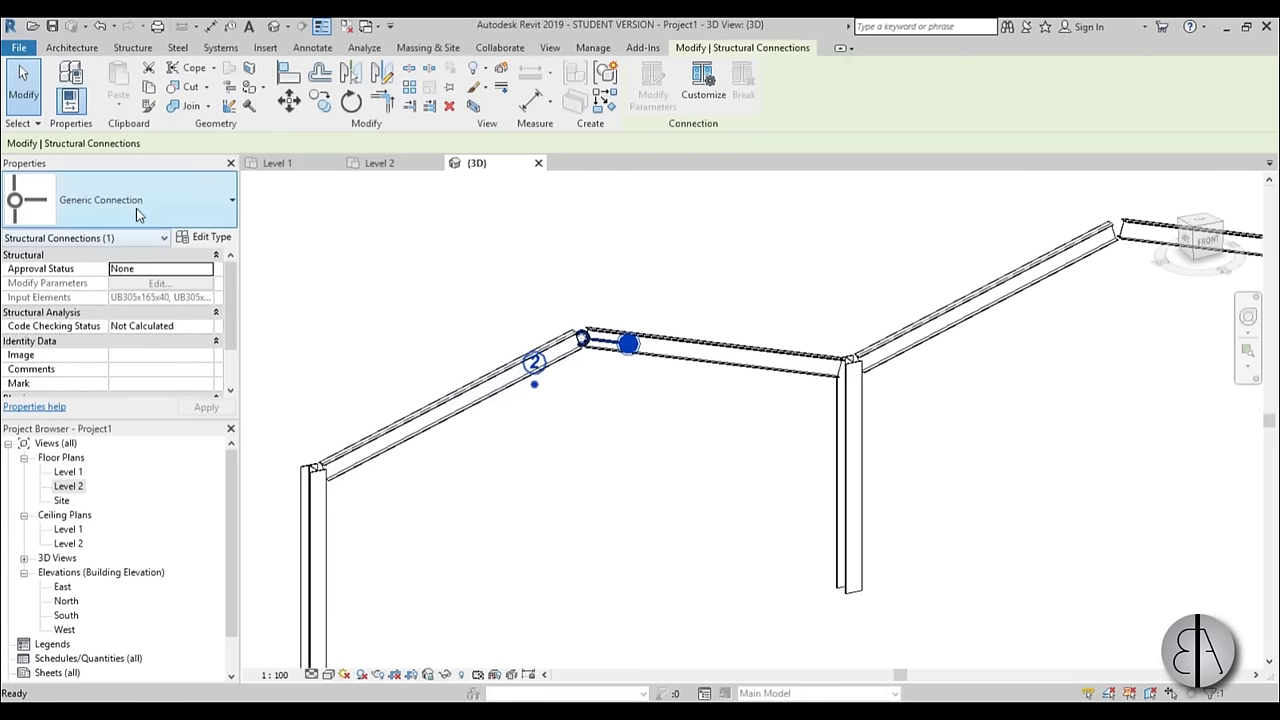
left_click(130, 205)
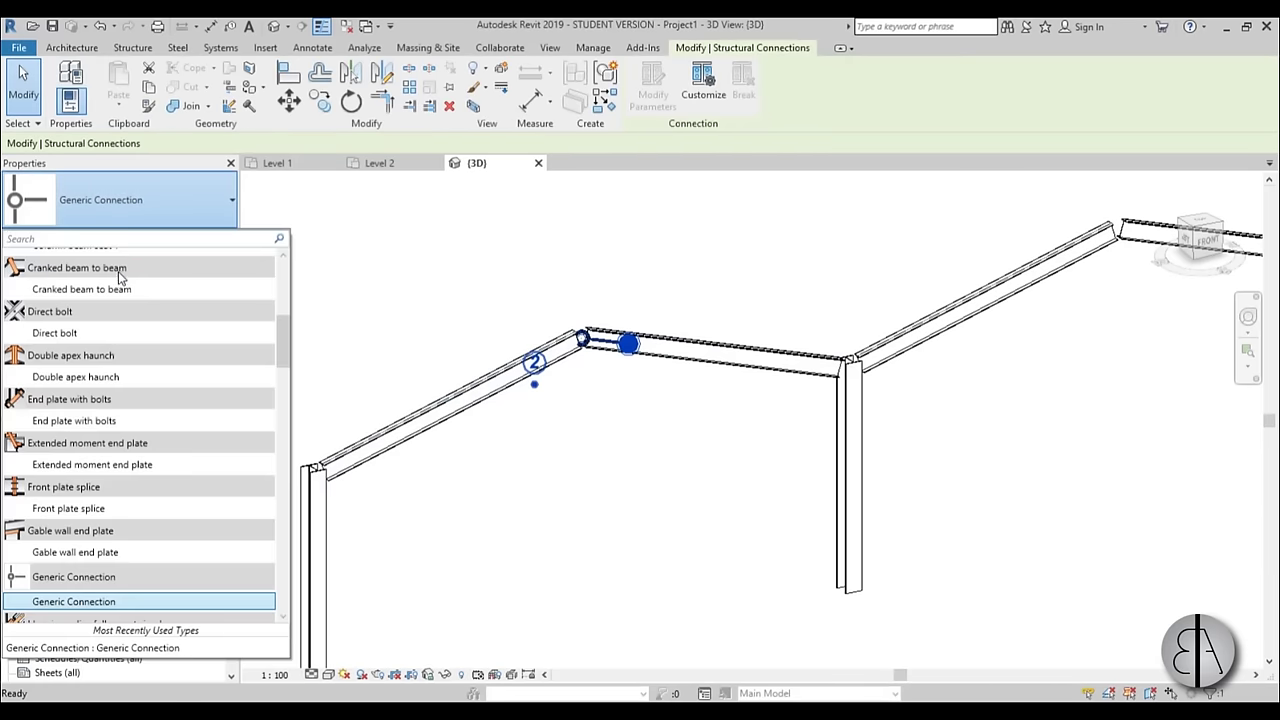
scroll(250, 325, "up", 6)
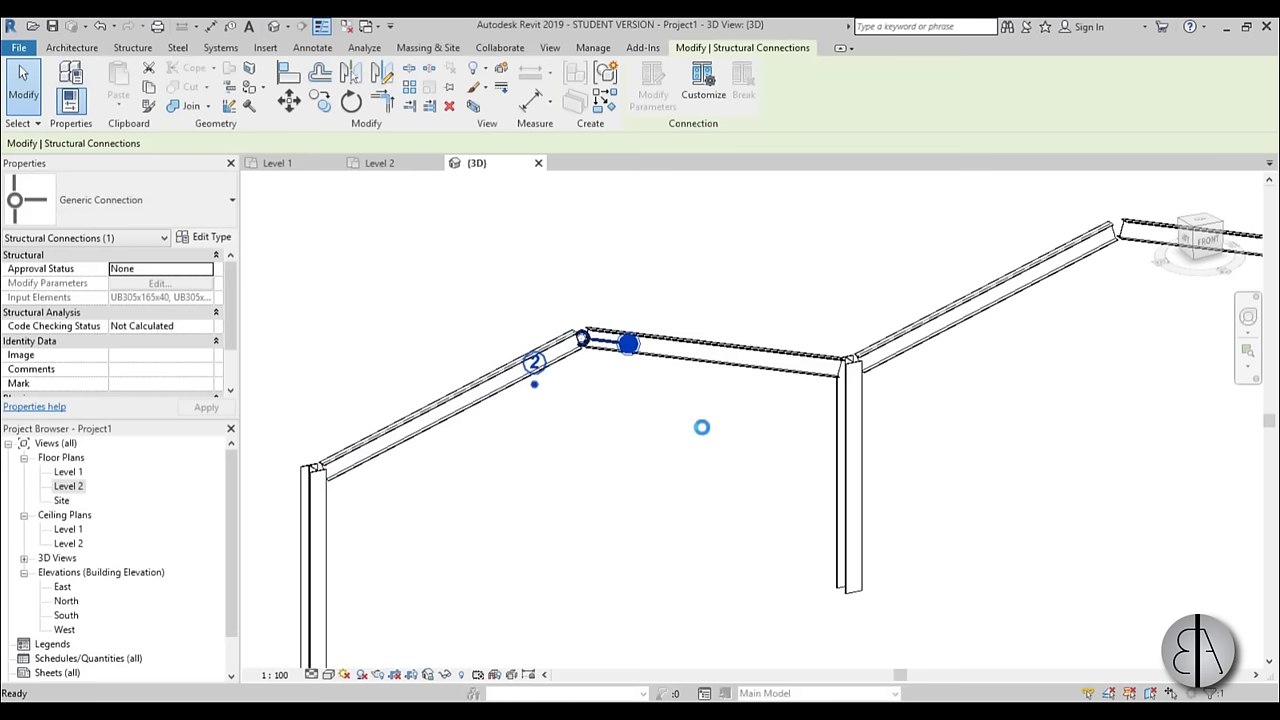
- Set the 3D view's detail level to Fine
middle_click_drag(732, 431, 702, 457)
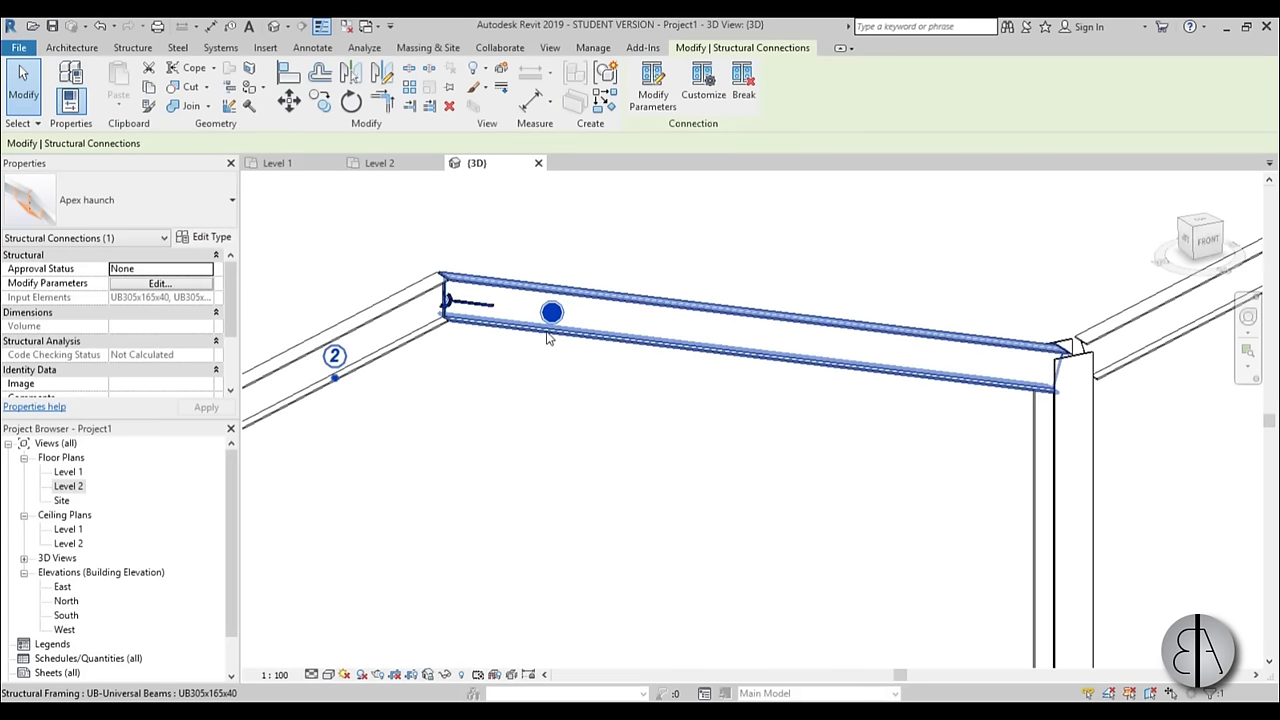
scroll(530, 330, "up", 4)
scroll(430, 328, "up", 1)
left_click(311, 675)
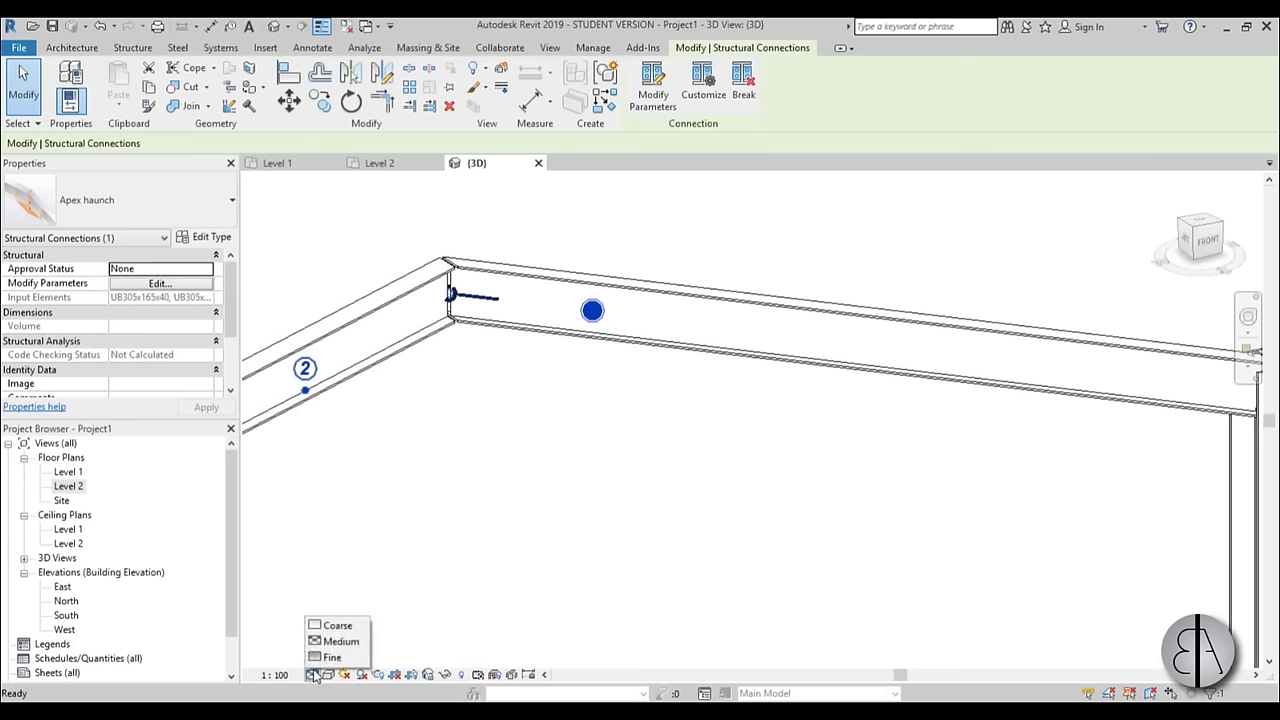
left_click(334, 657)
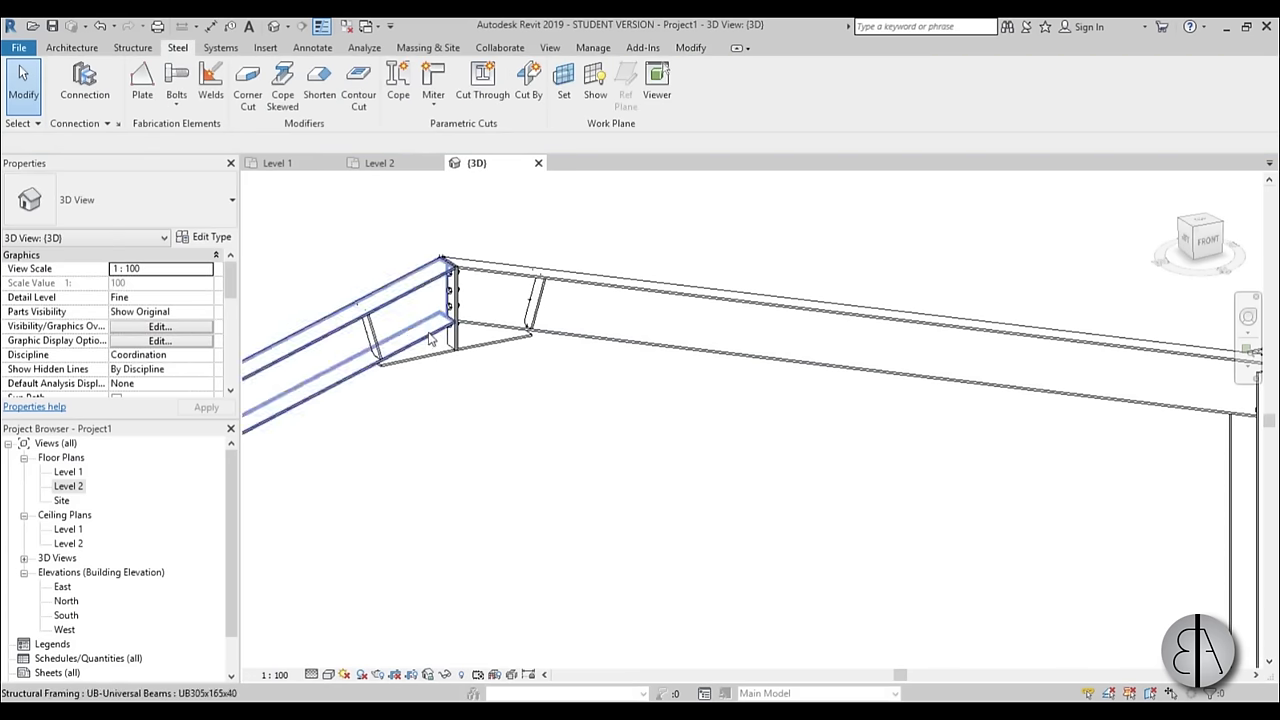
- Add an Apex haunch connection between the two half beams of the pitch between grids 2 and 3
scroll(498, 433, "up", 3)
key("Tab")
left_click(763, 330)
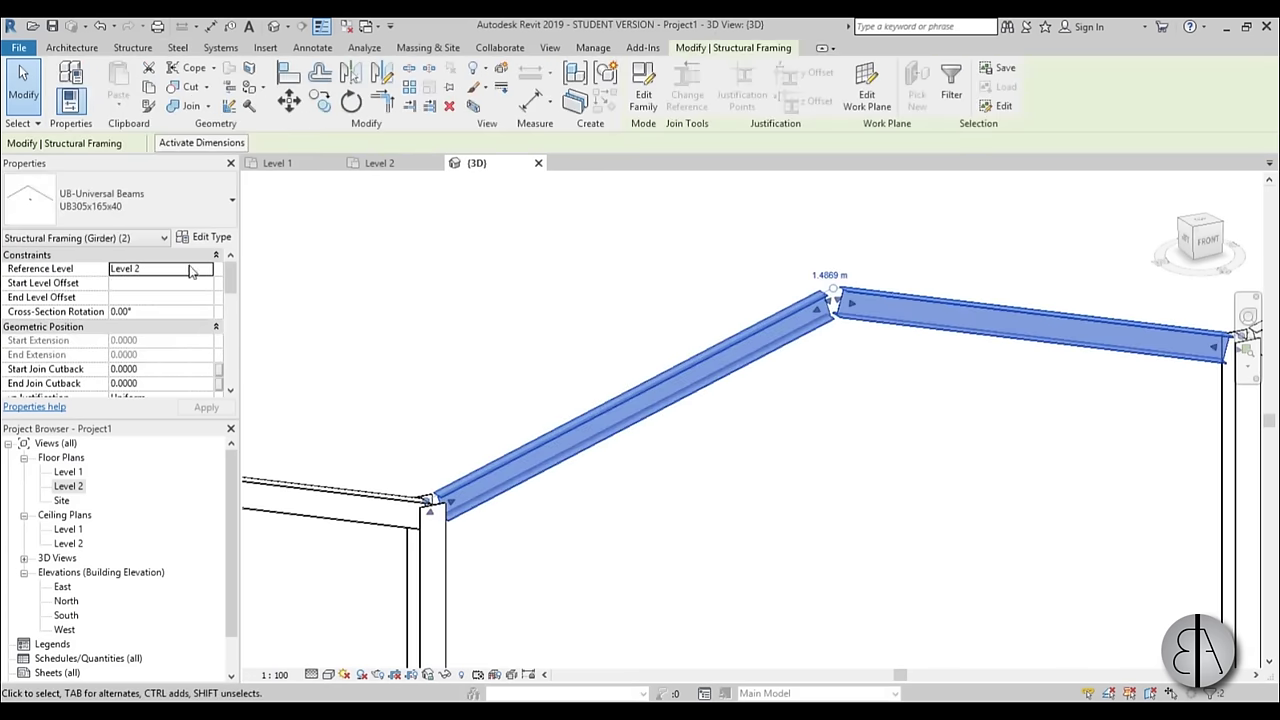
left_click(136, 48)
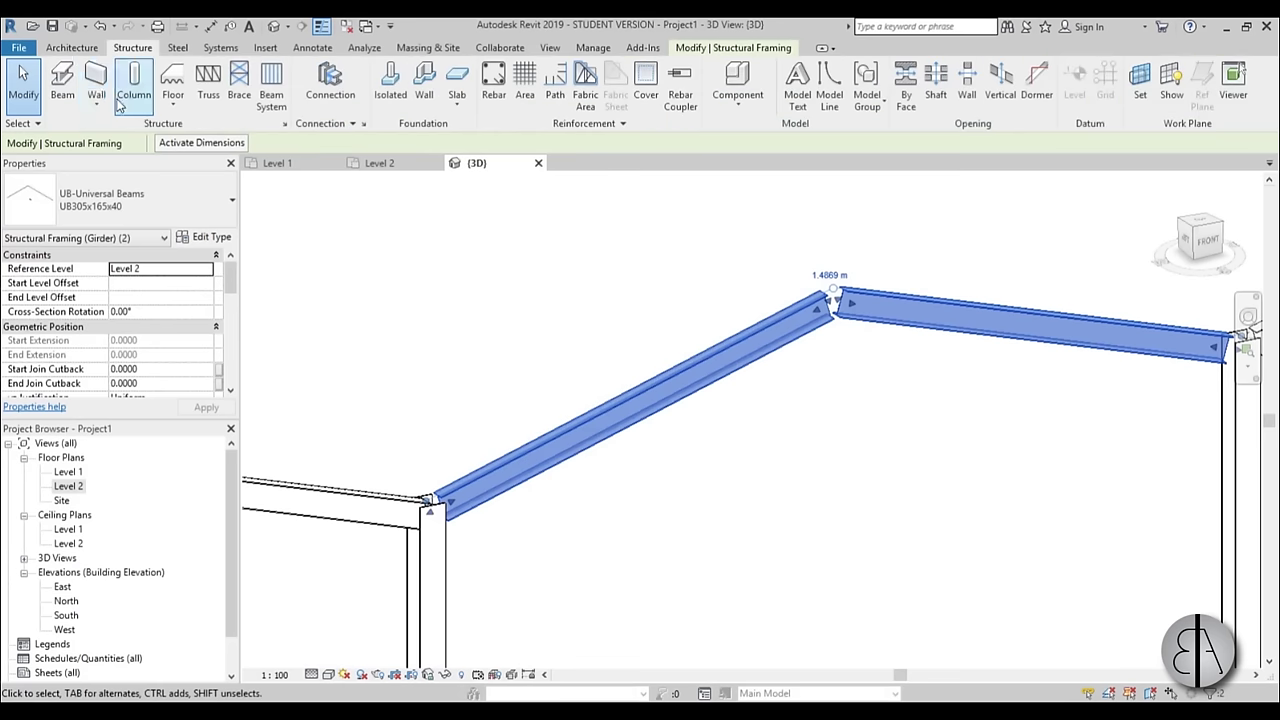
left_click(178, 48)
left_click(112, 86)
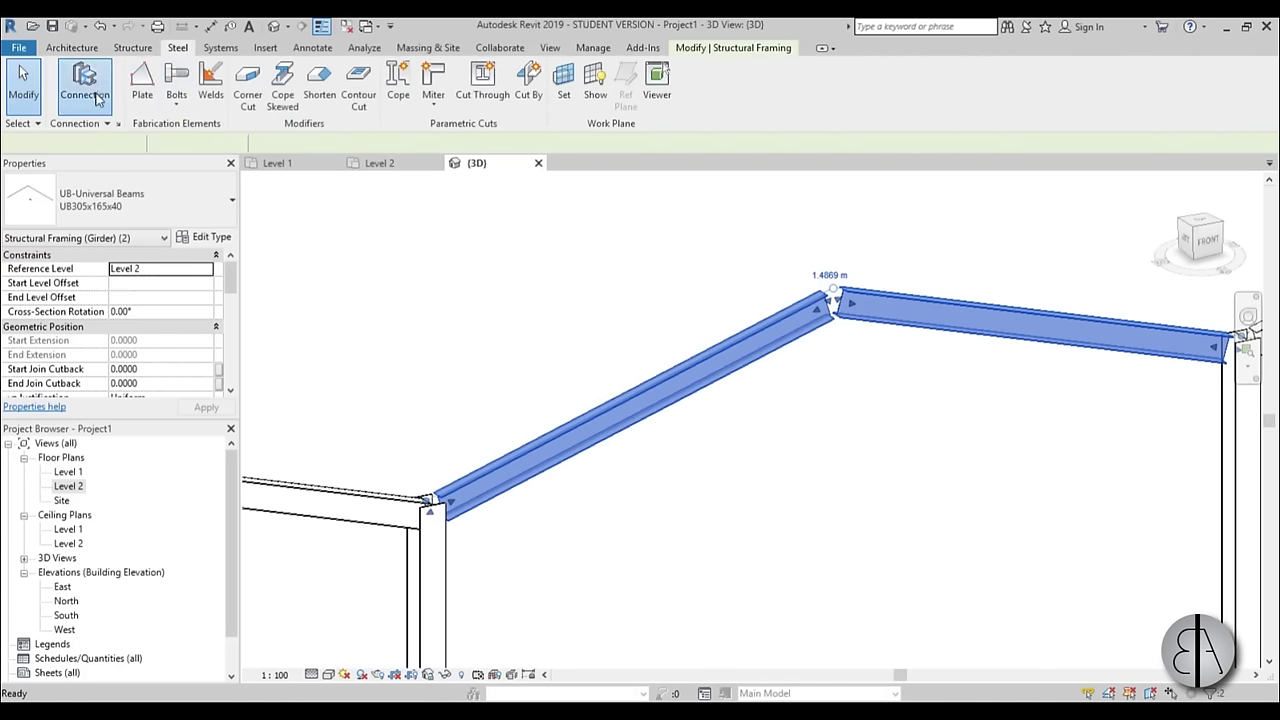
left_click(130, 200)
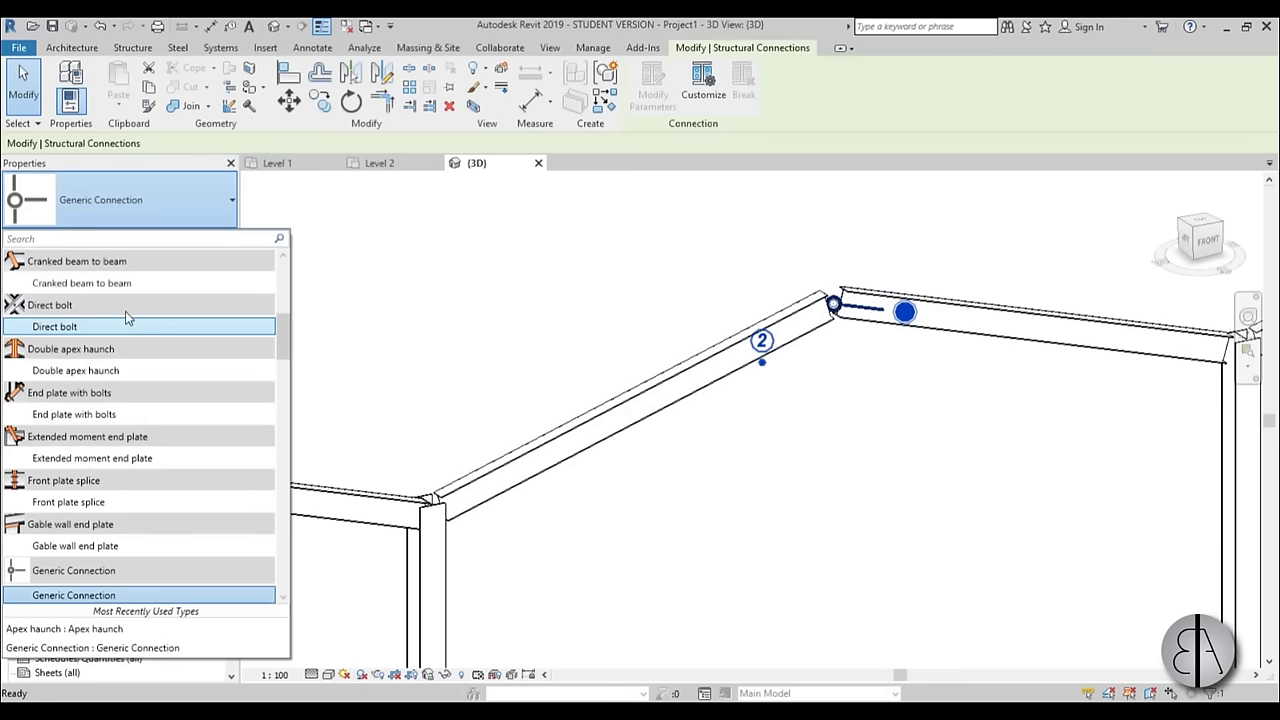
scroll(126, 317, "up", 6)
left_click(90, 283)
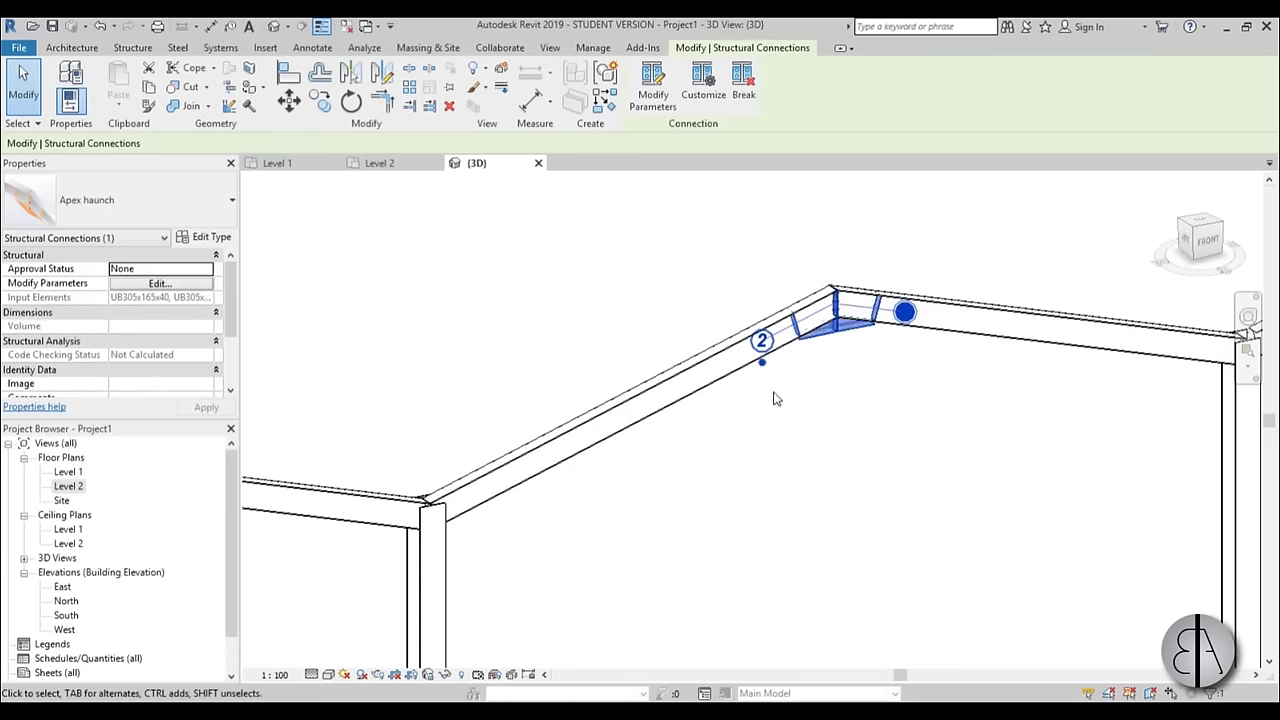
key("Escape")
- Add an Apex haunch connection between the two half beams of the pitch between grids 3 and 4
scroll(895, 390, "down", 5)
middle_click_drag(895, 345, 886, 400)
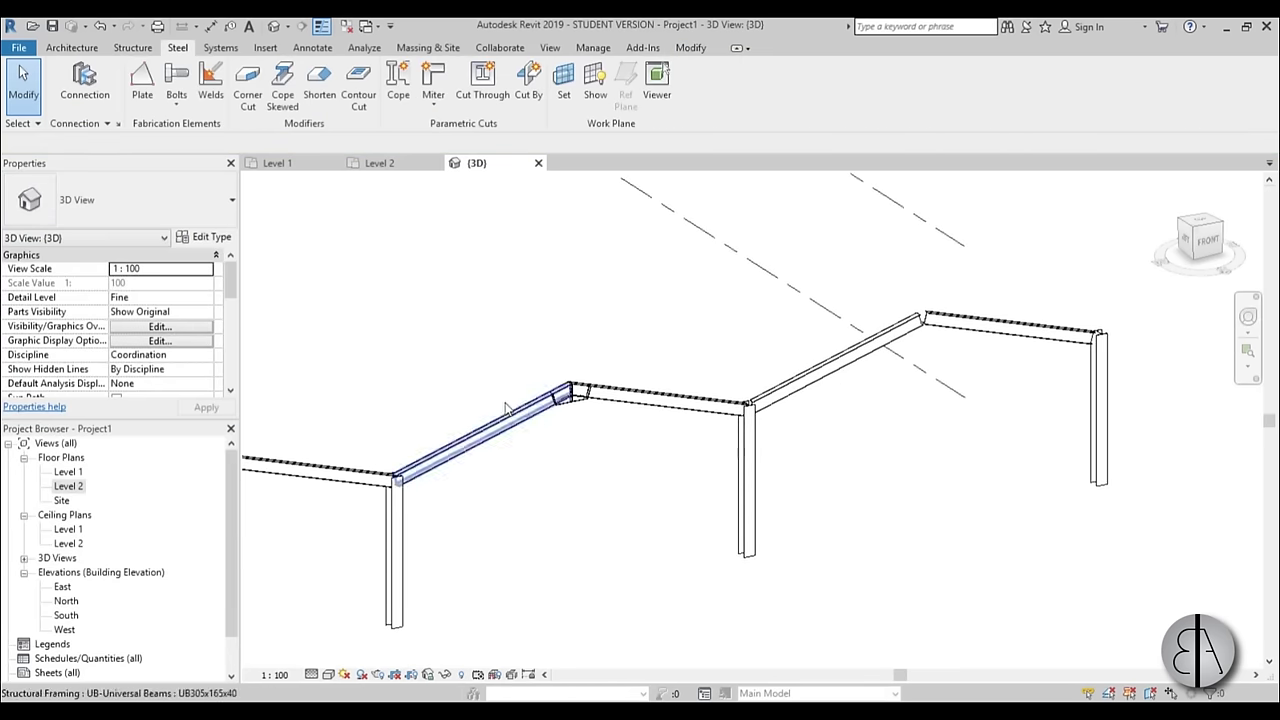
scroll(586, 394, "up", 3)
scroll(797, 385, "up", 3)
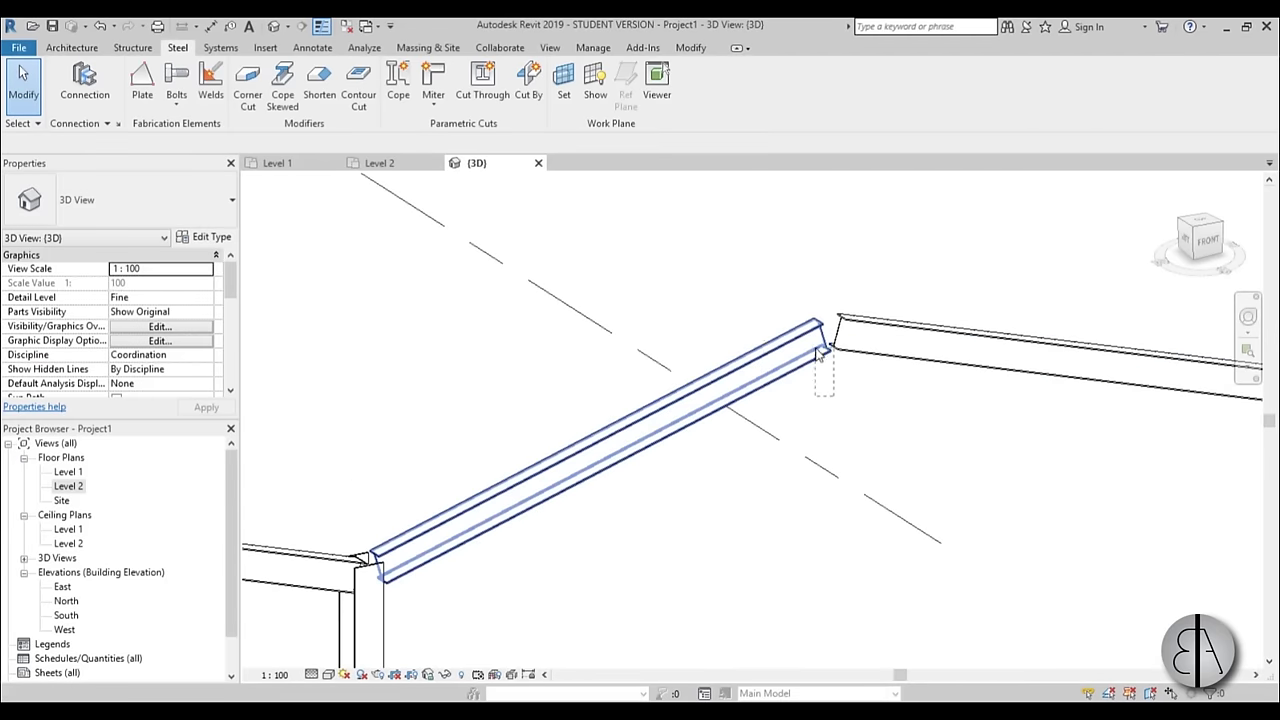
left_click_drag(832, 338, 760, 263)
left_click(177, 47)
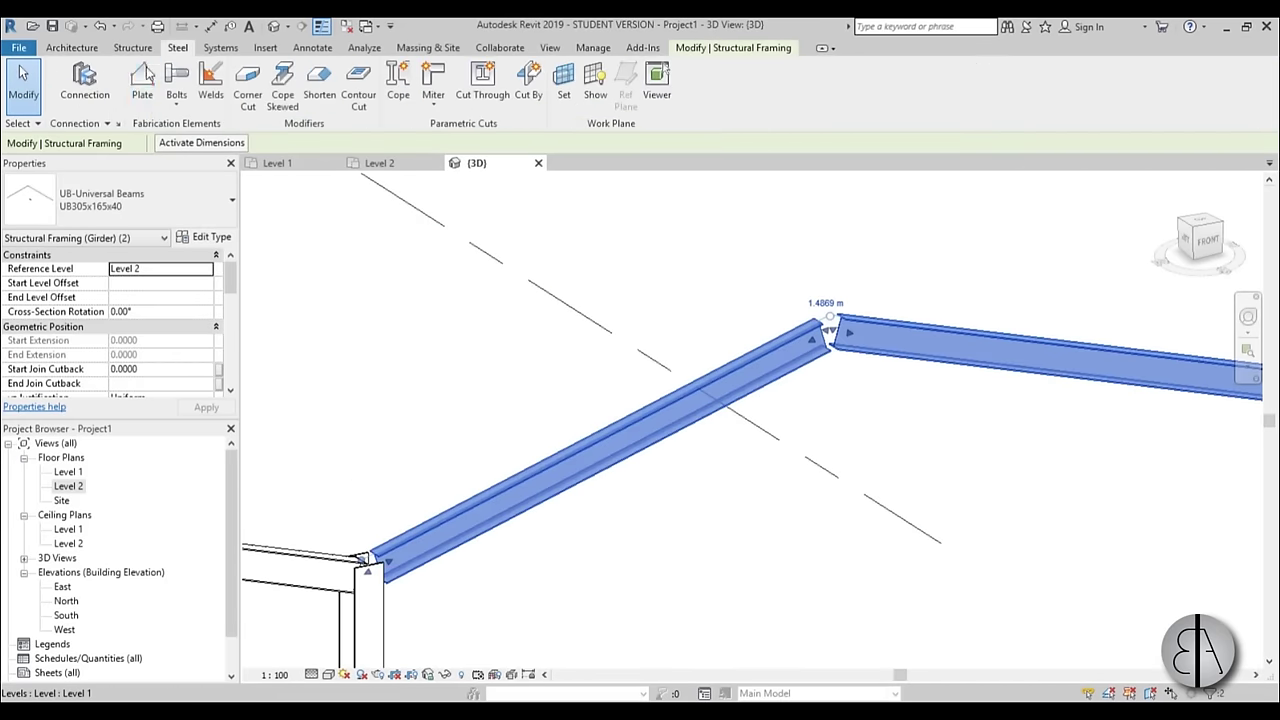
left_click(86, 82)
left_click(230, 200)
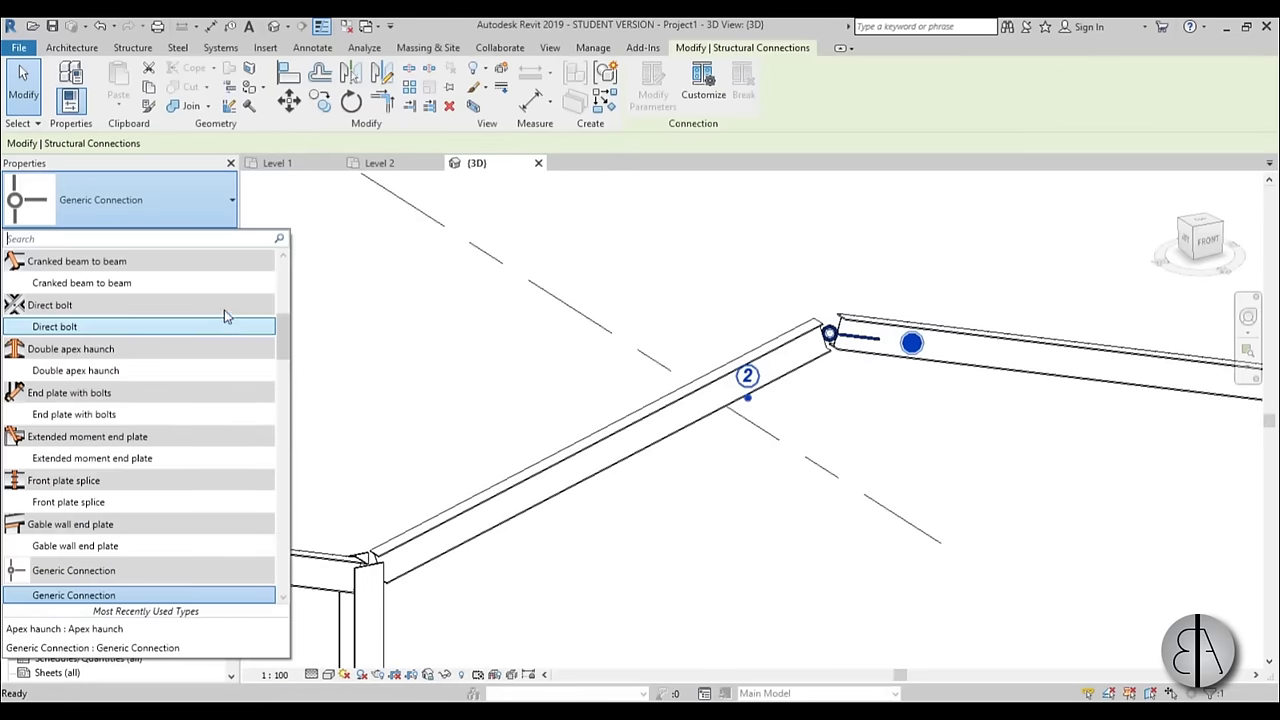
scroll(105, 282, "up", 10)
left_click(99, 285)
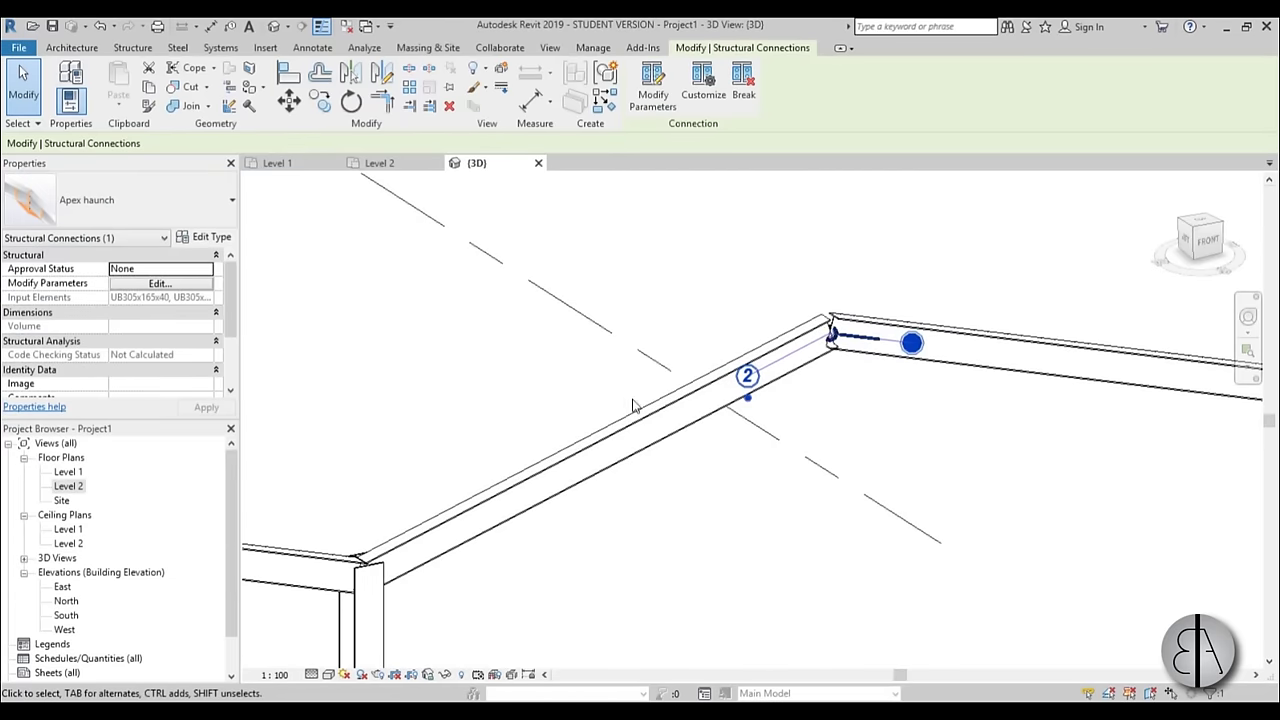
left_click(808, 421)
- Create a structural connection joining the column on grid 2 with the two beams meeting at its top
scroll(808, 421, "down", 4)
scroll(620, 348, "up", 3)
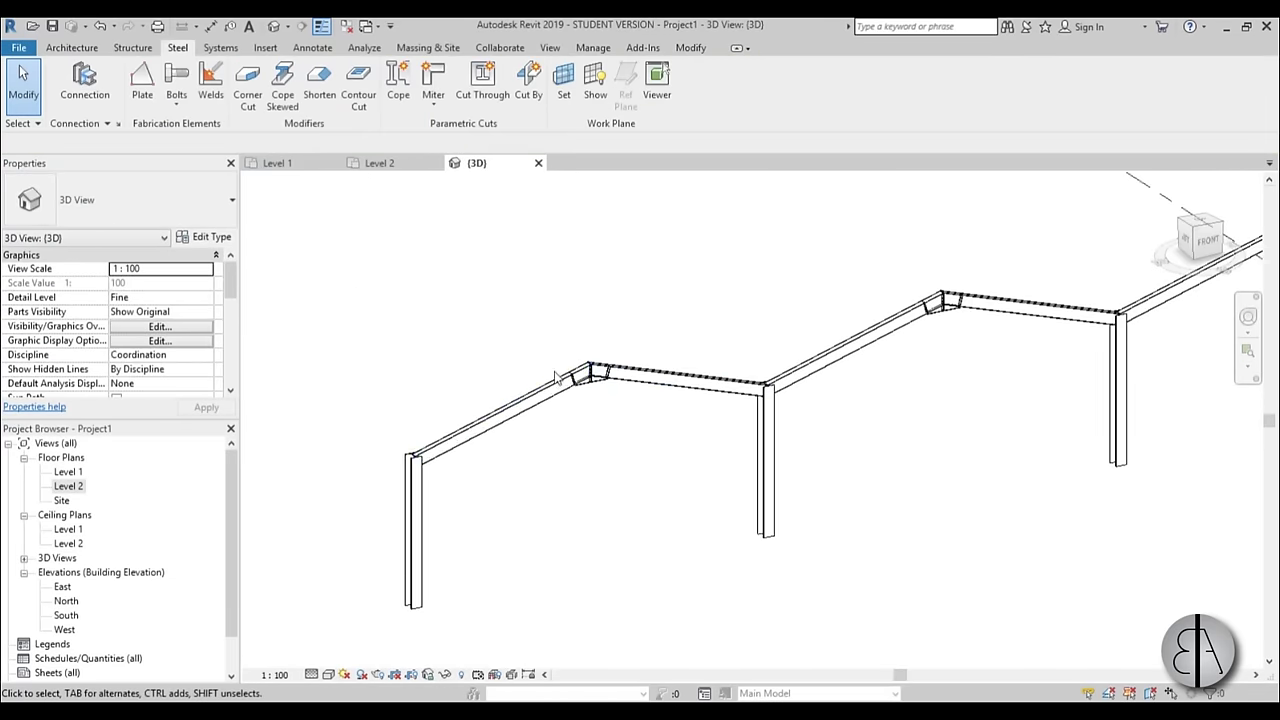
scroll(672, 434, "up", 4)
key("ctrl+Left")
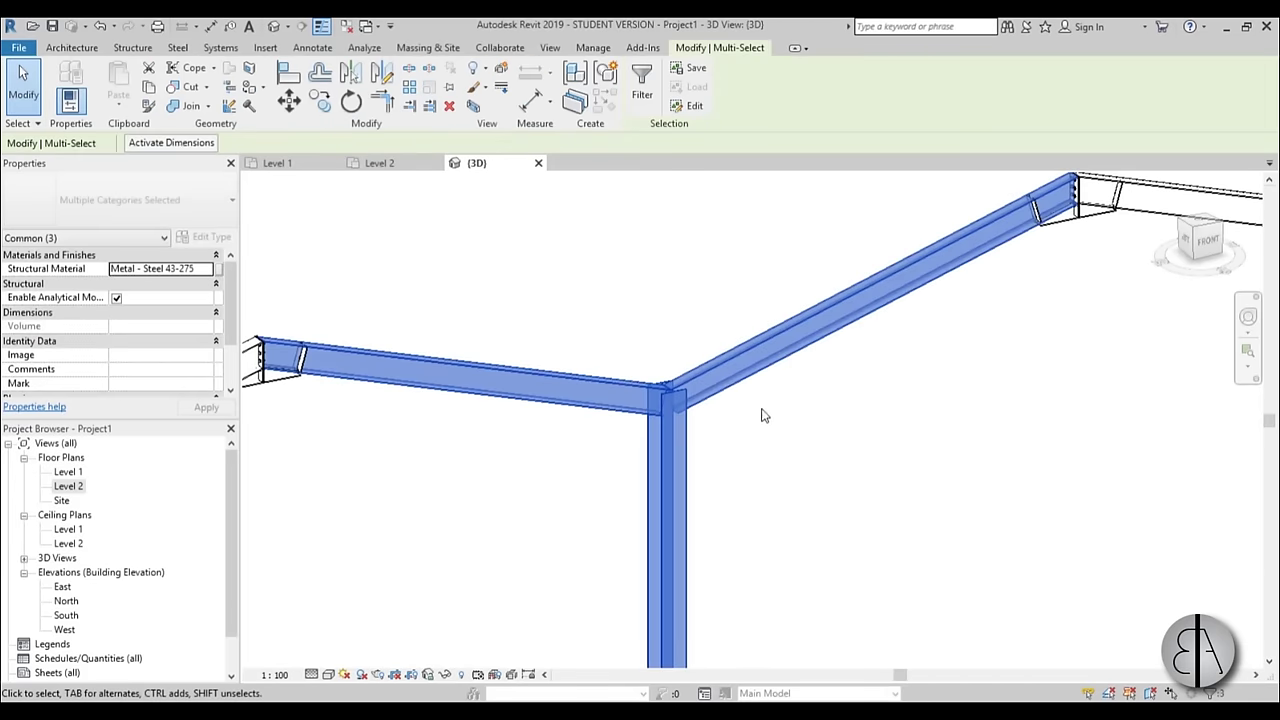
middle_click_drag(728, 471, 533, 348)
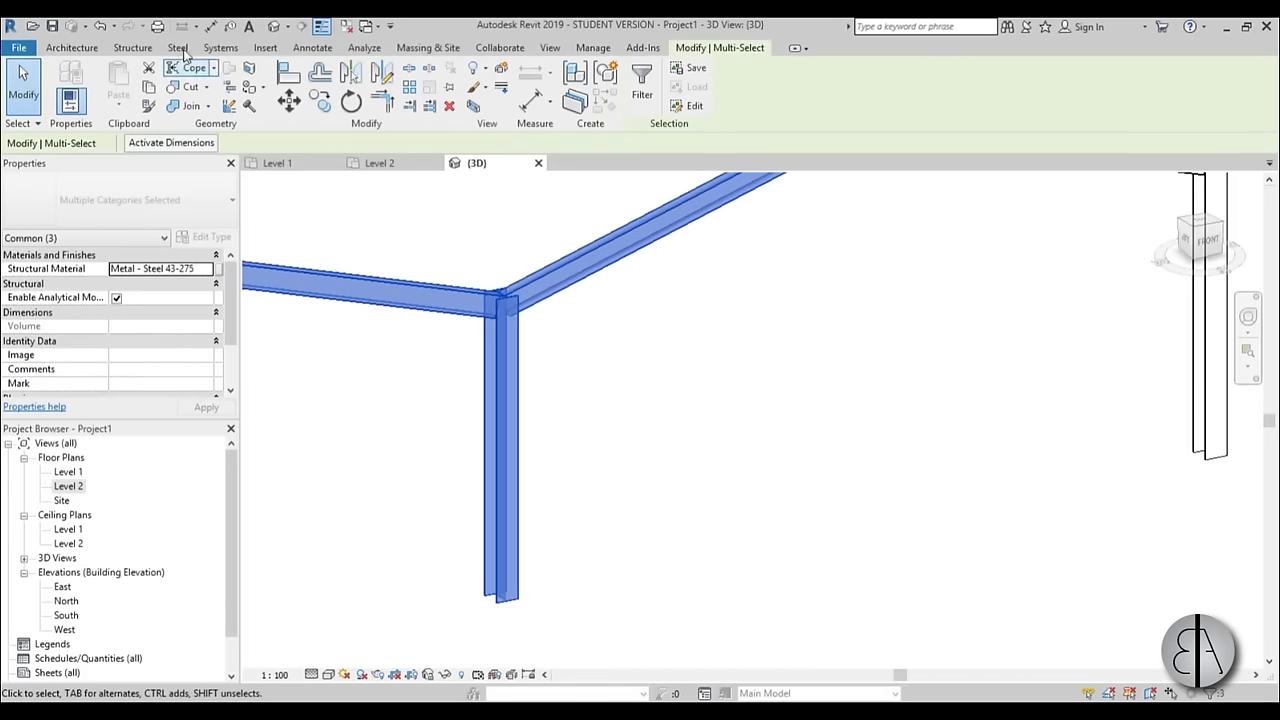
left_click(177, 47)
left_click(84, 85)
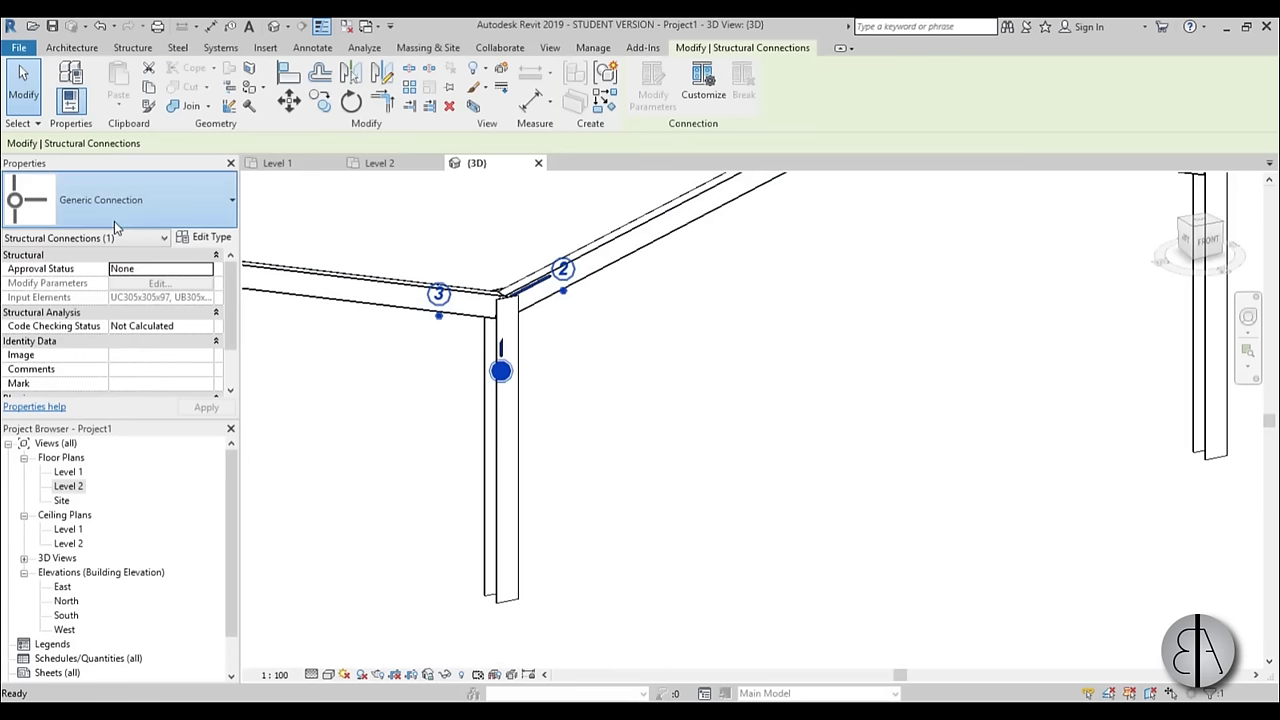
- Set the connection type at the grid 2 column to Bracing I splice angle double
left_click(114, 210)
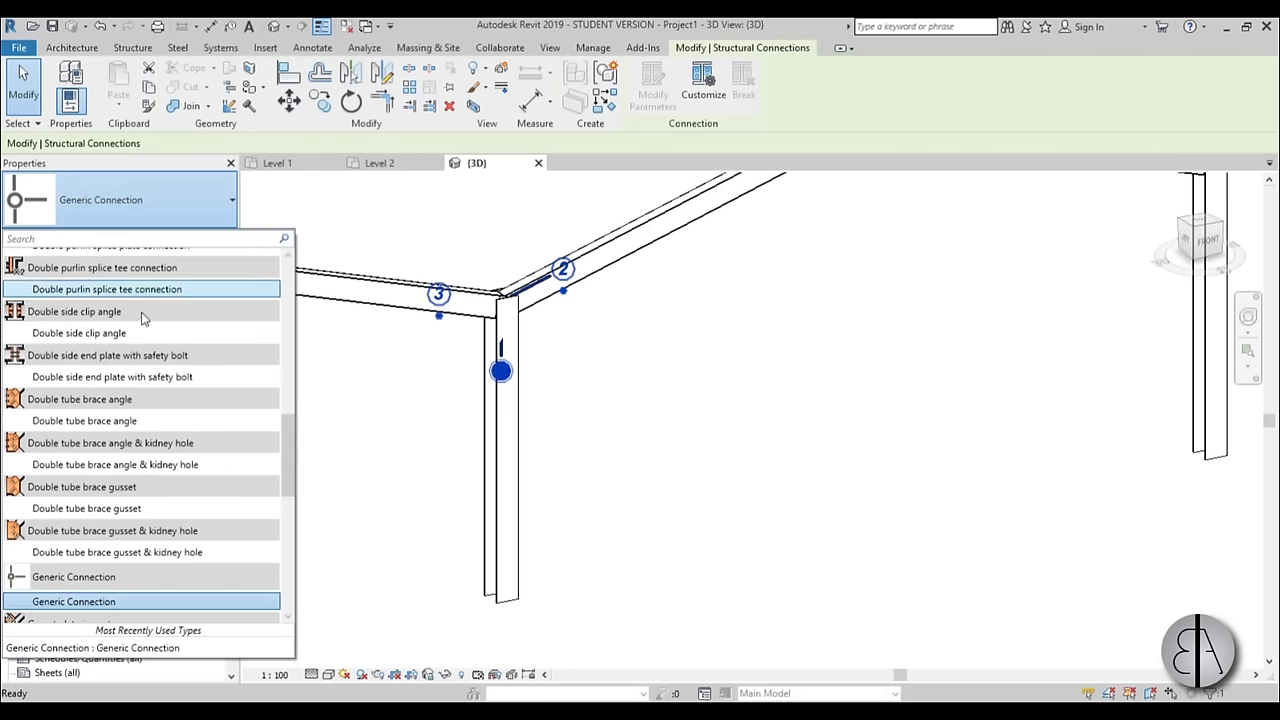
scroll(185, 378, "up", 5)
scroll(188, 380, "up", 5)
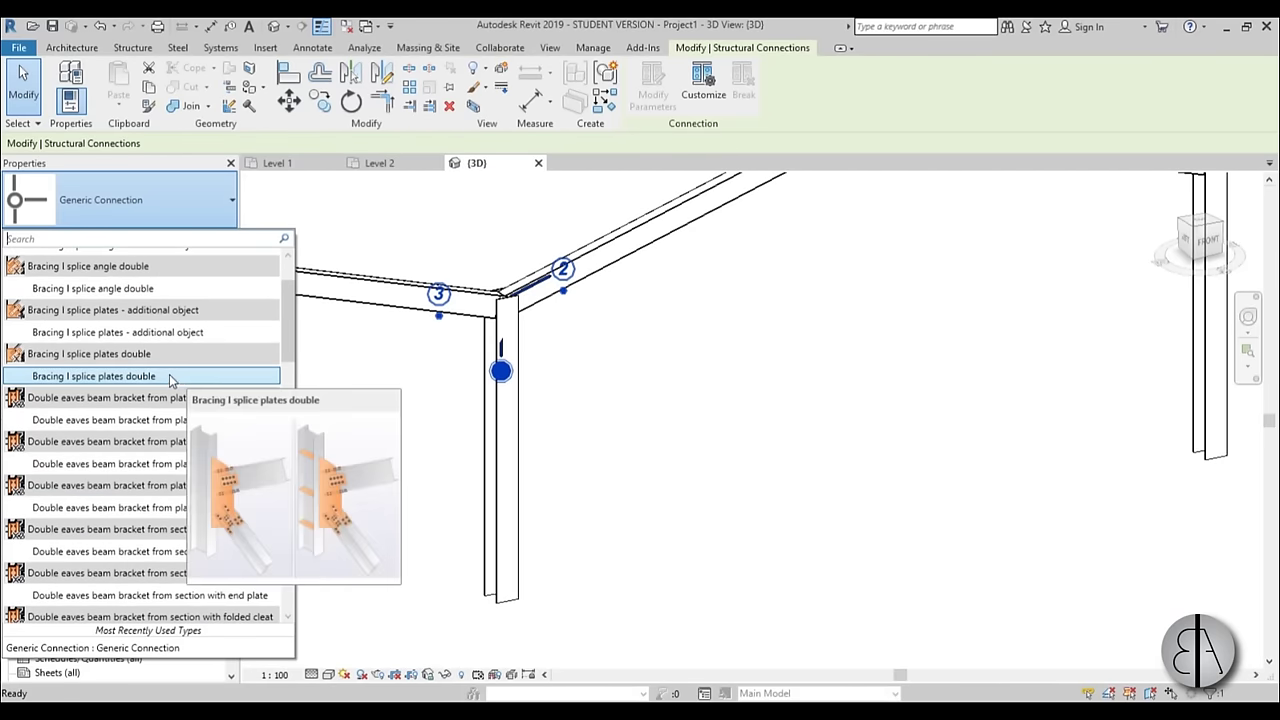
left_click(119, 290)
scroll(492, 316, "up", 5)
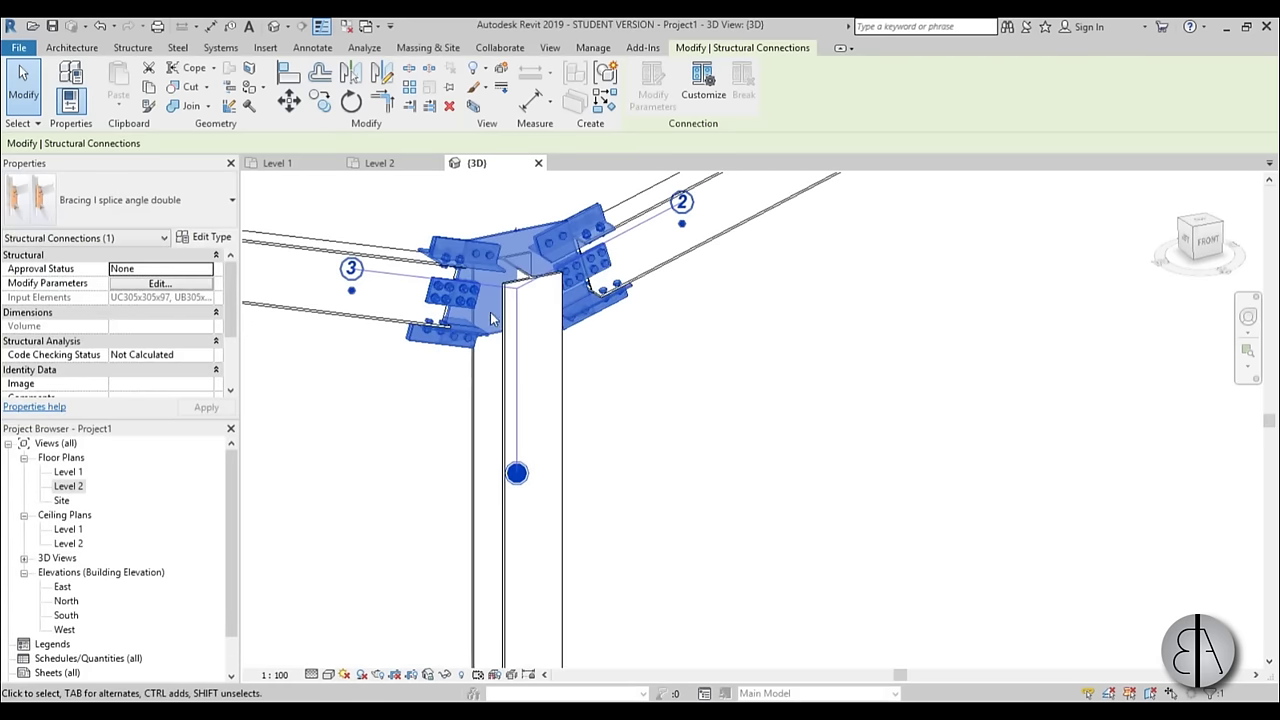
scroll(436, 410, "down", 5)
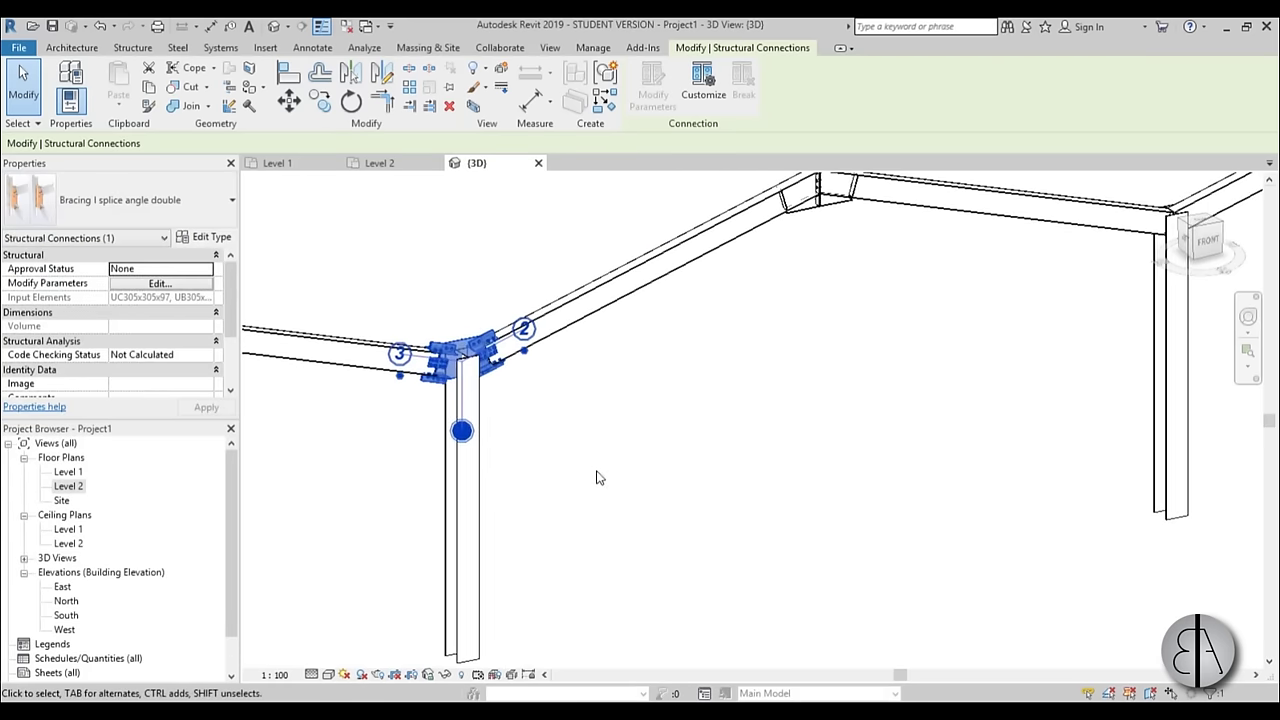
left_click(526, 437)
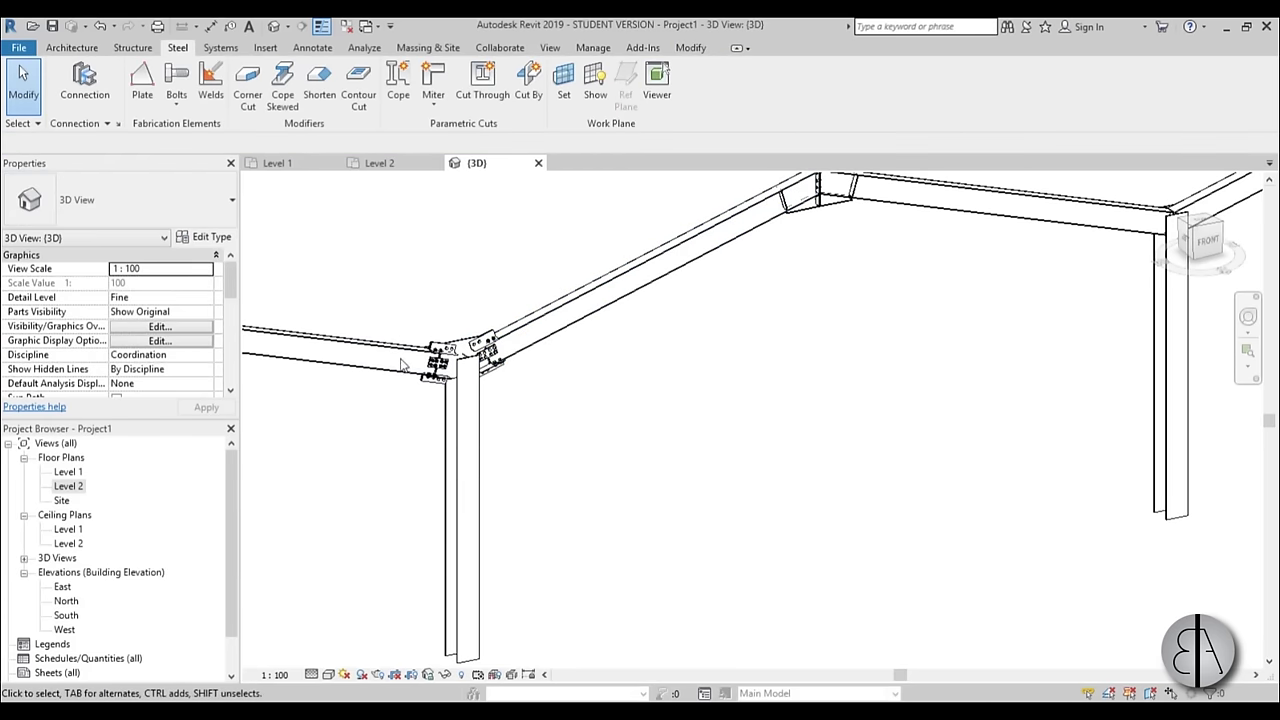
- Add a Bracing I splice plates double connection between the grid 3 column and its two adjoining beams
scroll(283, 509, "down", 3)
scroll(674, 463, "up", 5)
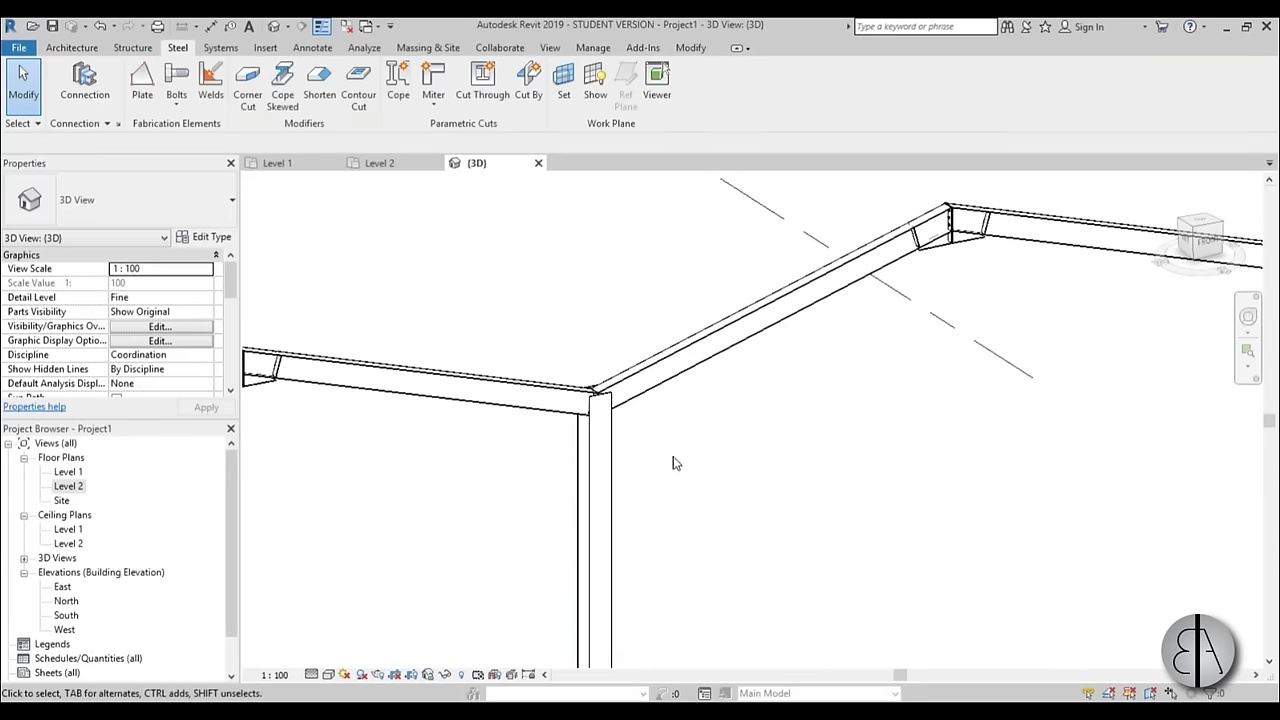
left_click_drag(674, 463, 386, 267)
left_click(177, 47)
left_click(72, 85)
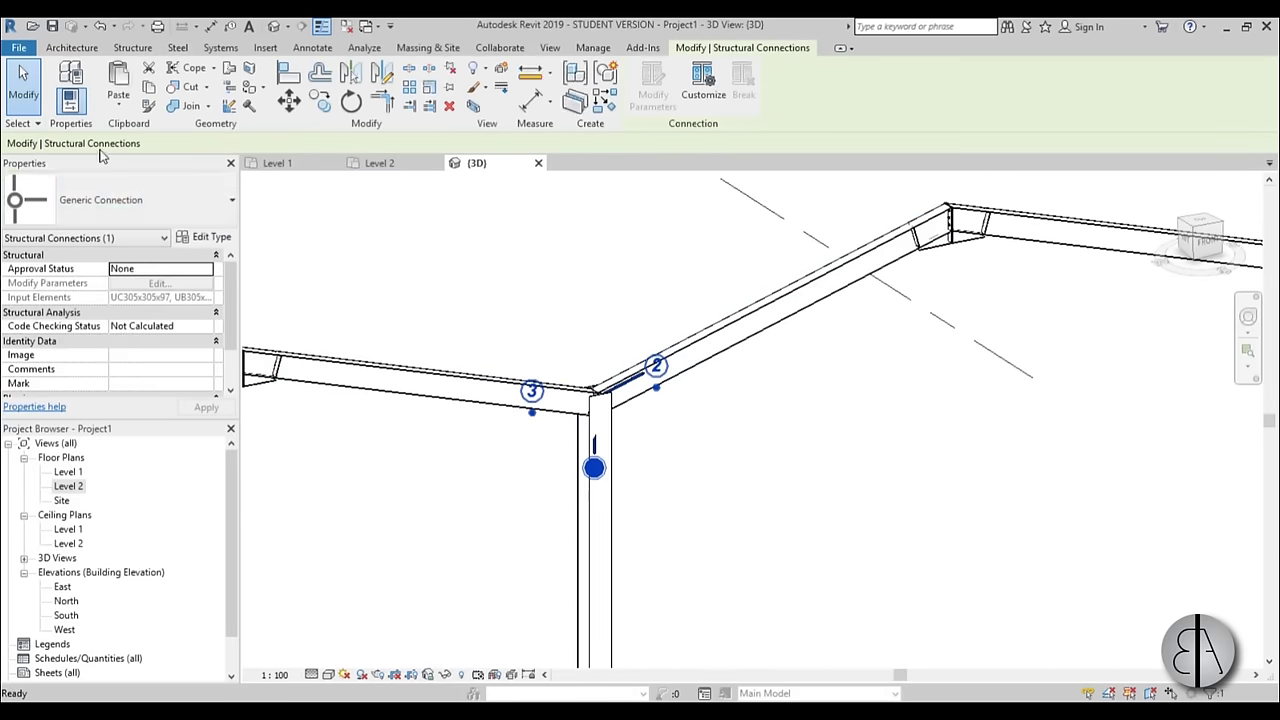
left_click(120, 200)
scroll(95, 340, "up", 10)
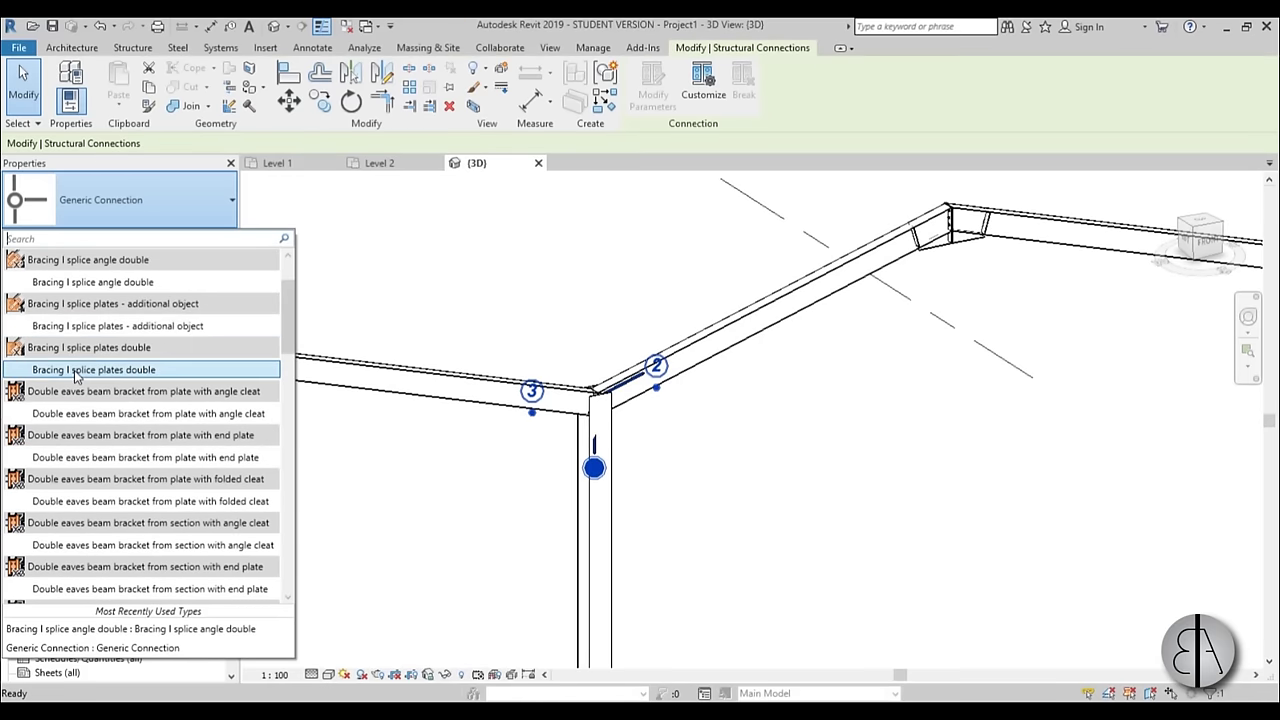
left_click(92, 369)
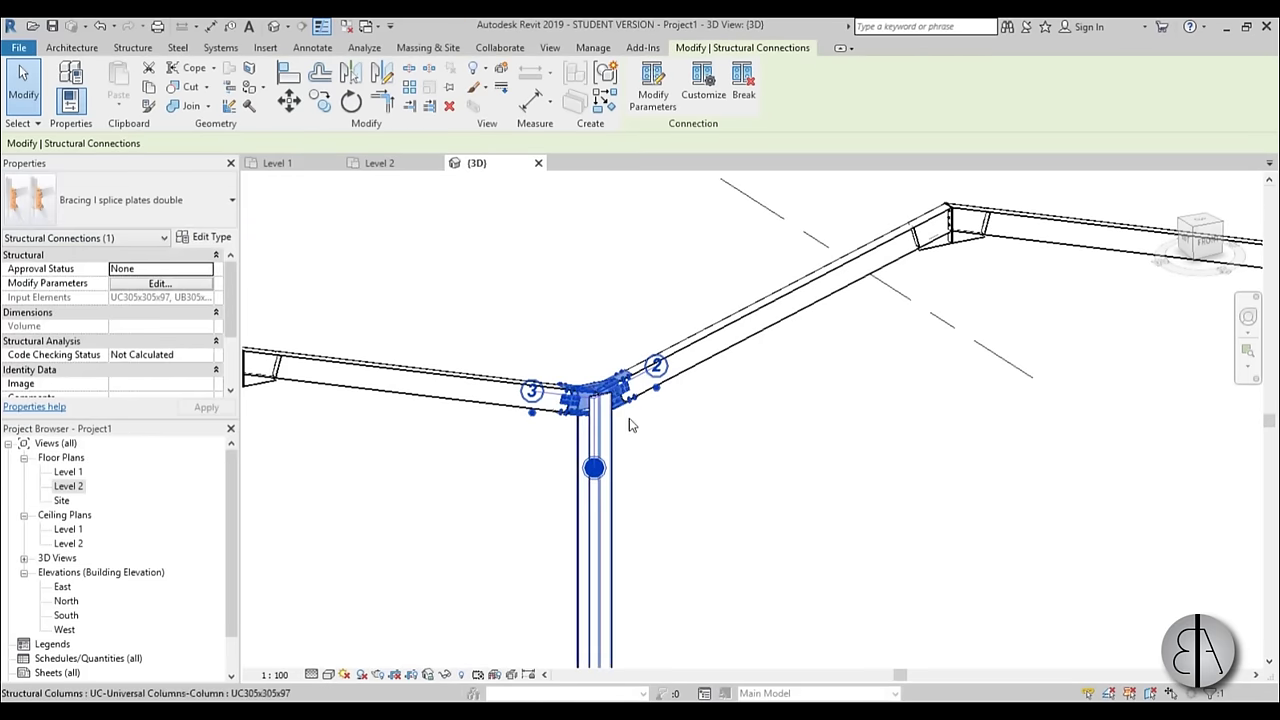
left_click(709, 437)
- Create a structural connection between the end column on grid 1 and its adjoining beam
scroll(700, 400, "down", 5)
scroll(580, 380, "up", 8)
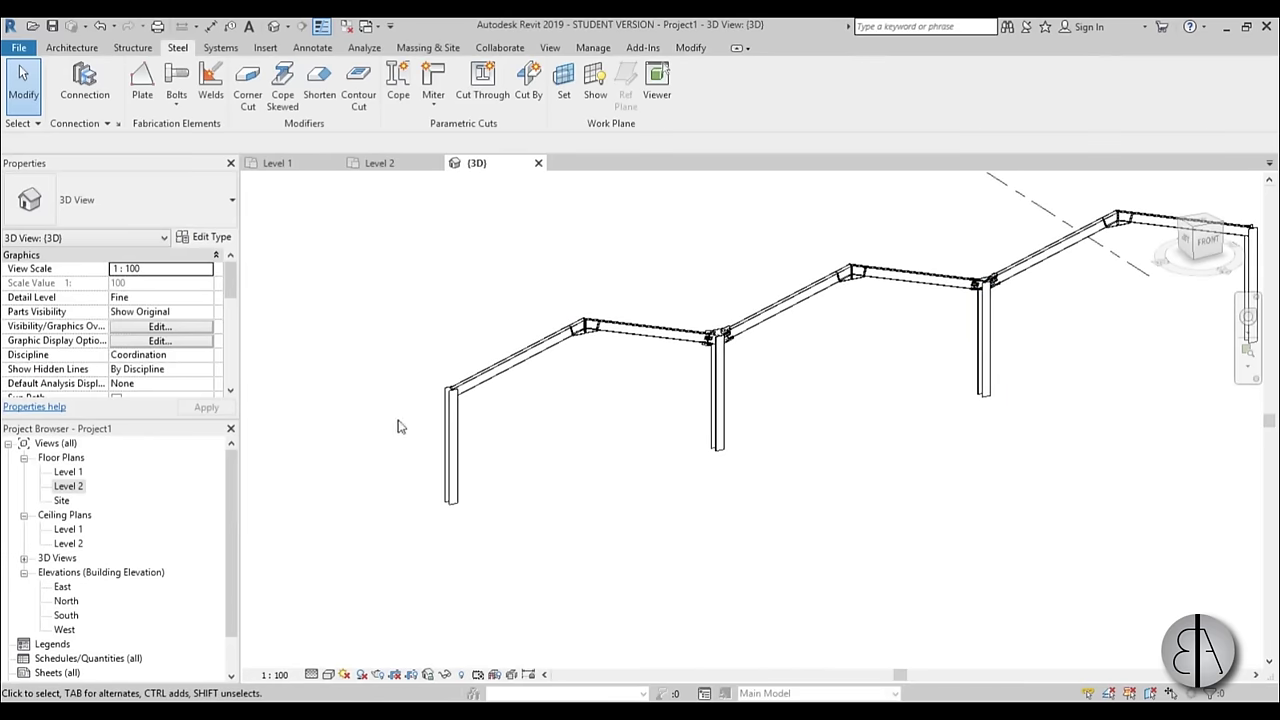
left_click_drag(569, 391, 294, 277)
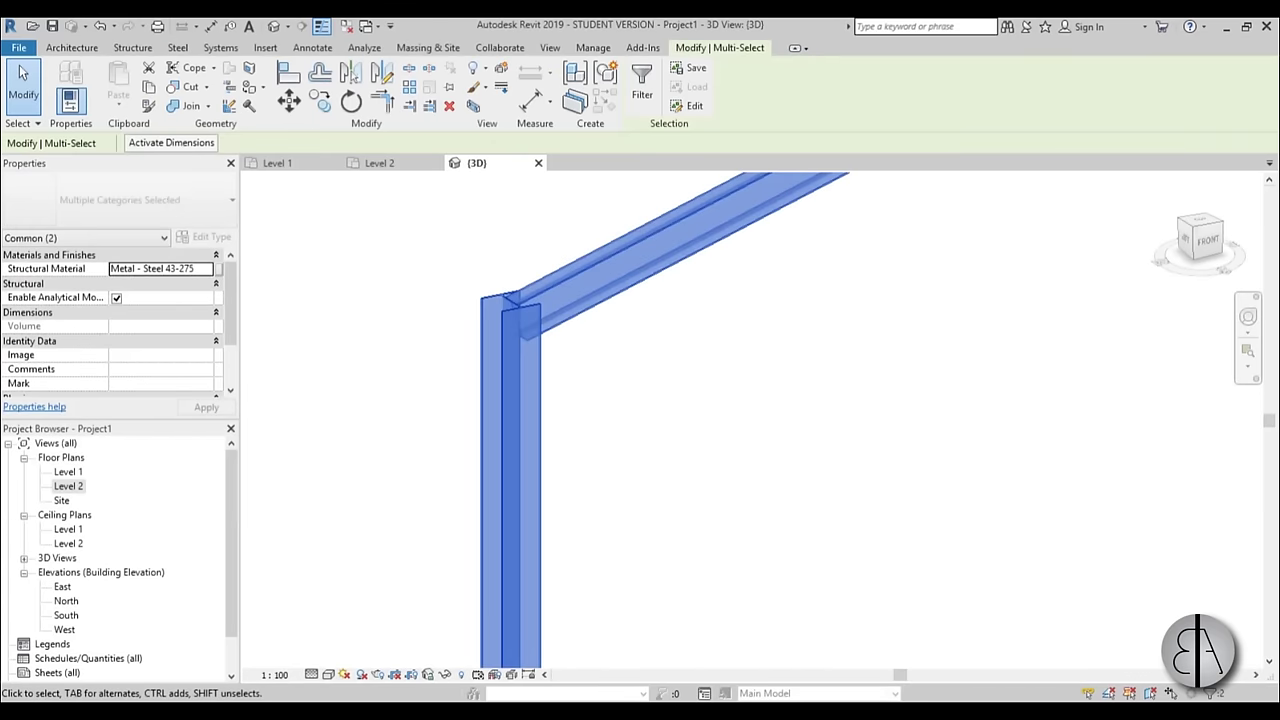
left_click(177, 48)
left_click(85, 88)
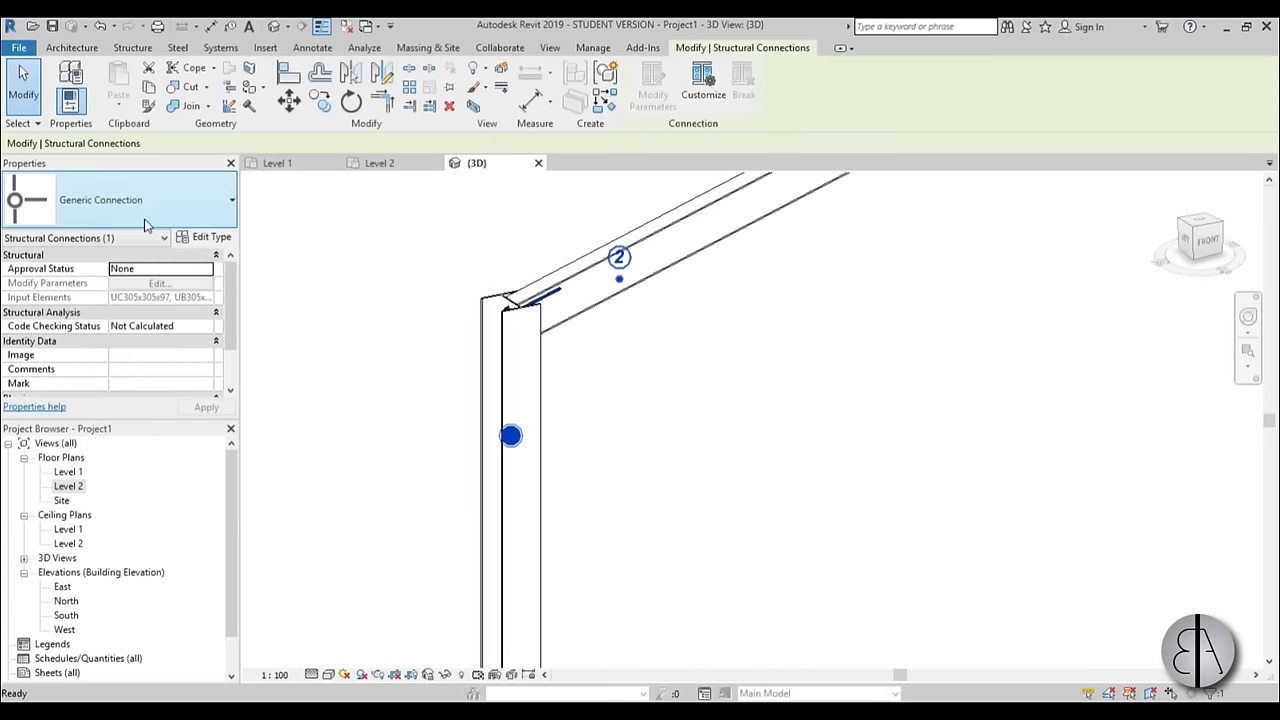
- Set the grid 1 column-to-beam connection type to Clip angle and inspect the bolted angle up close
left_click(150, 215)
scroll(99, 352, "up", 5)
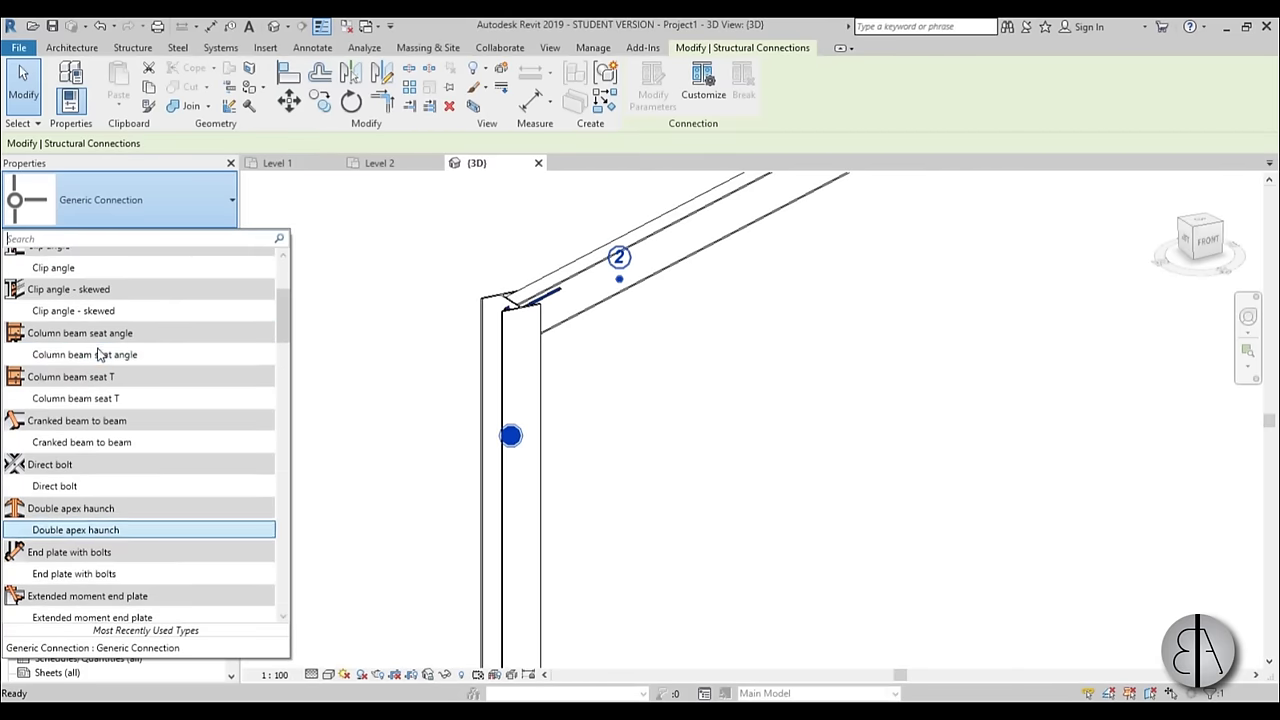
scroll(89, 366, "down", 1)
left_click(84, 350)
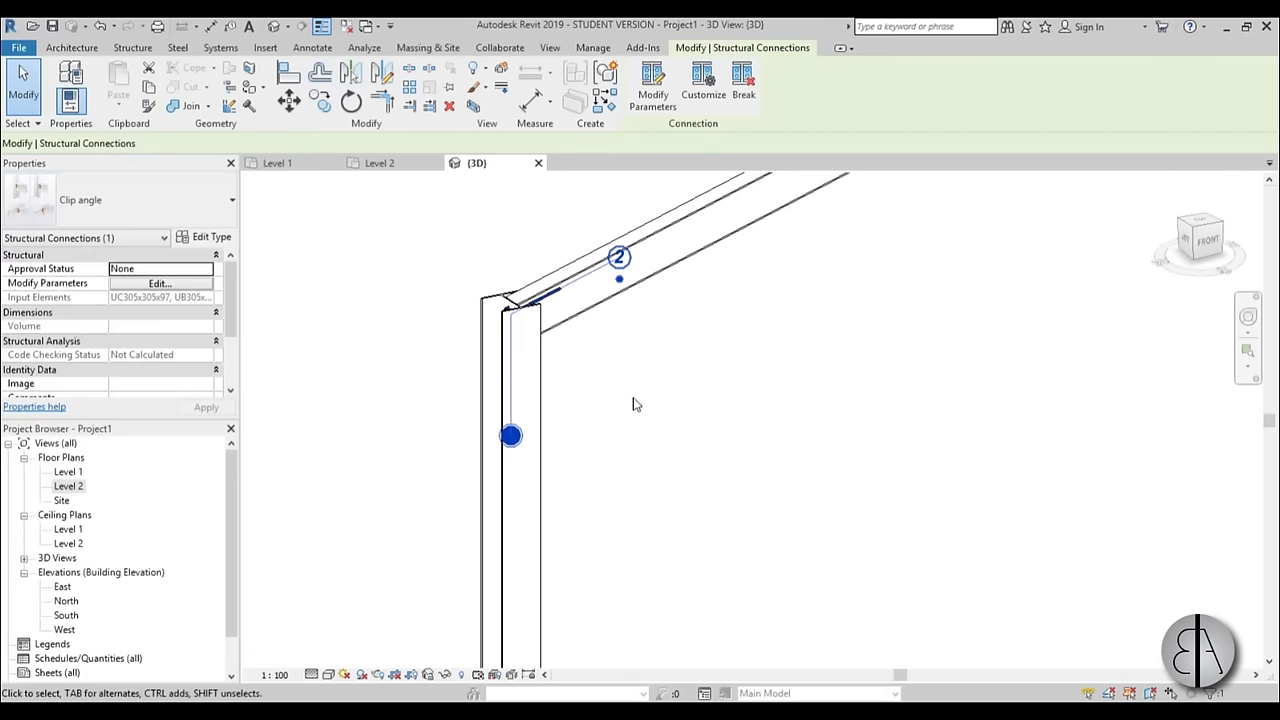
left_click(643, 383)
scroll(660, 390, "down", 3)
middle_click_drag(674, 397, 971, 437, "shift")
scroll(740, 388, "up", 4)
left_click(738, 388)
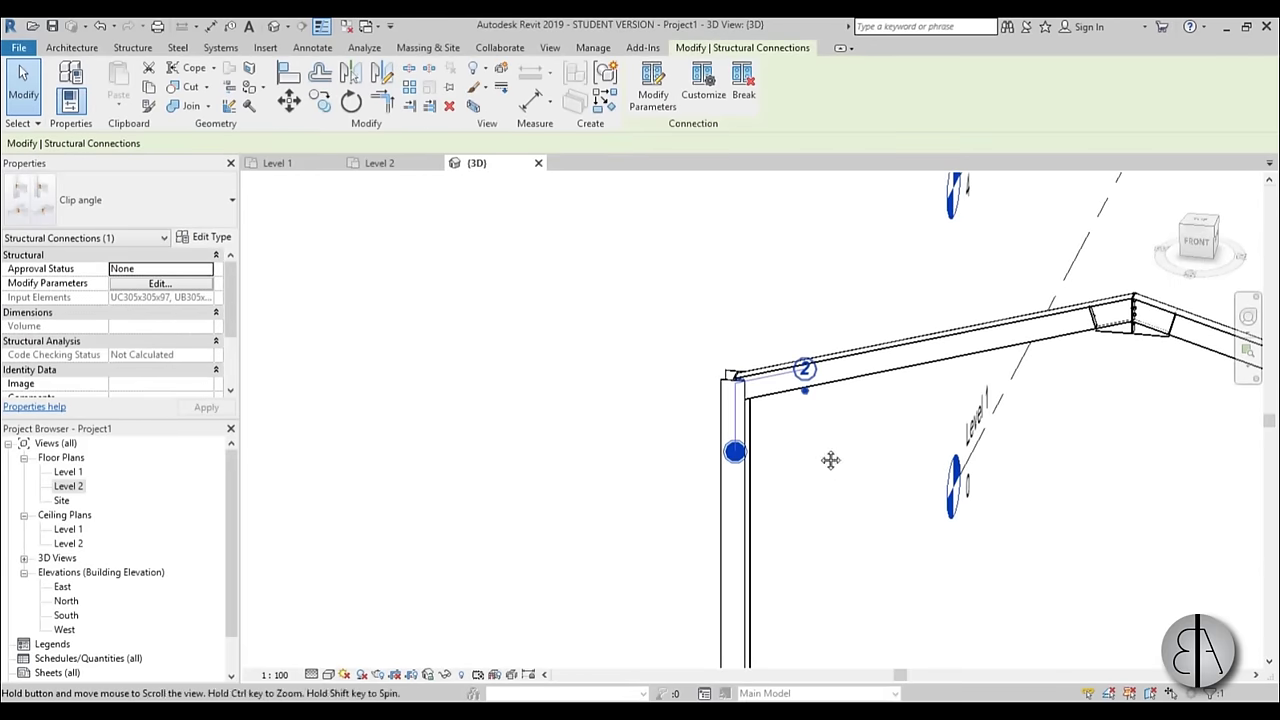
scroll(694, 423, "up", 5)
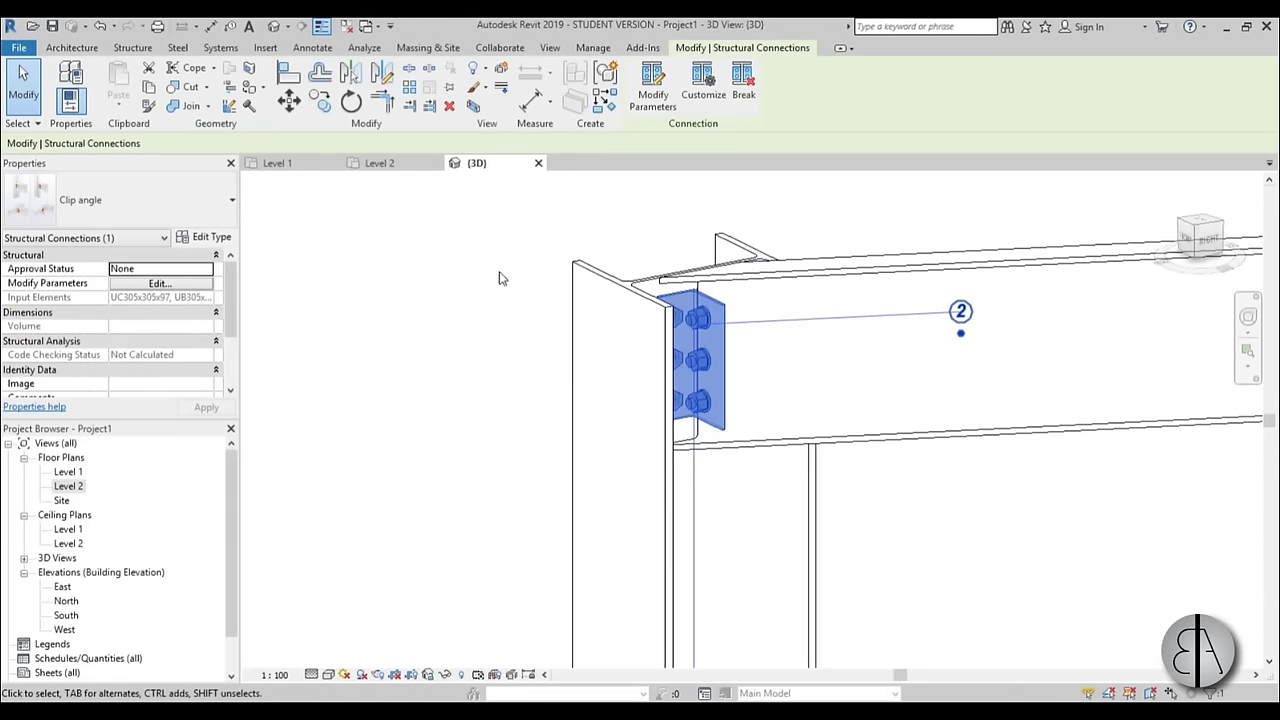
- Add a Clip angle connection between the end column on grid 4 and its adjoining beam
scroll(372, 302, "down", 8)
middle_click_drag(510, 428, 823, 357, "shift")
scroll(660, 500, "up", 6)
left_click_drag(855, 521, 690, 445)
scroll(684, 510, "up", 2)
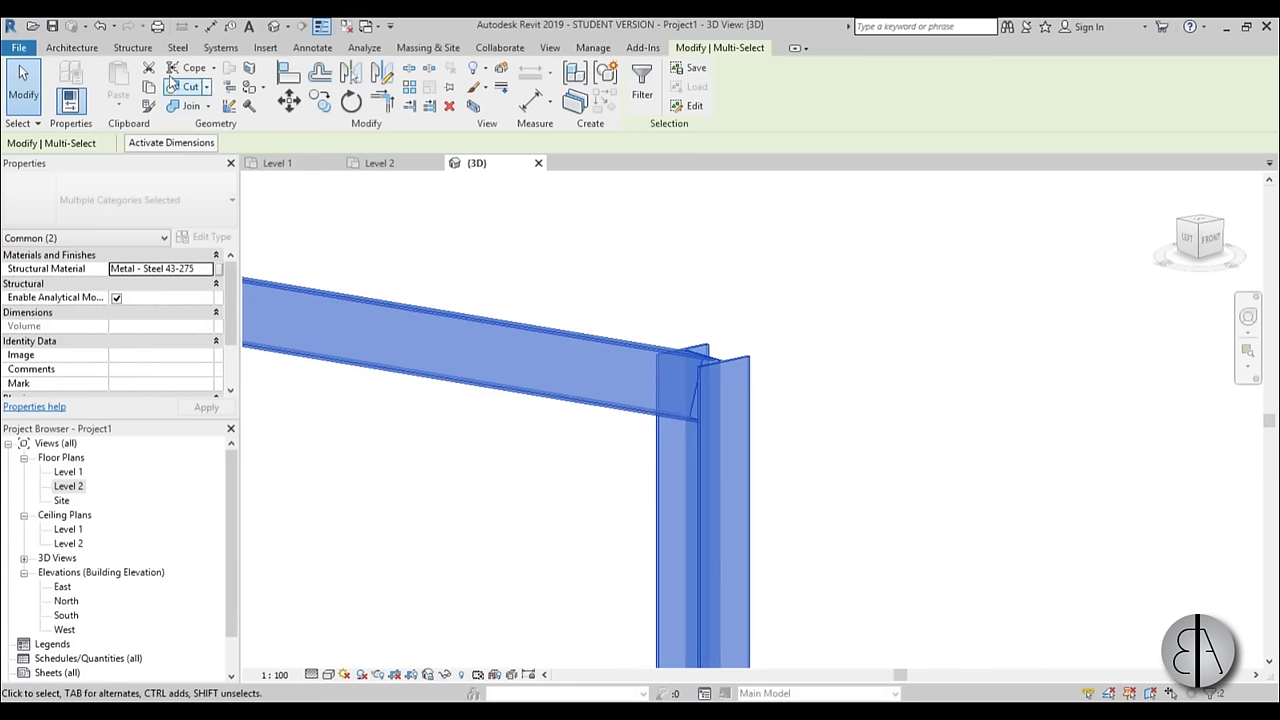
left_click(177, 47)
left_click(80, 75)
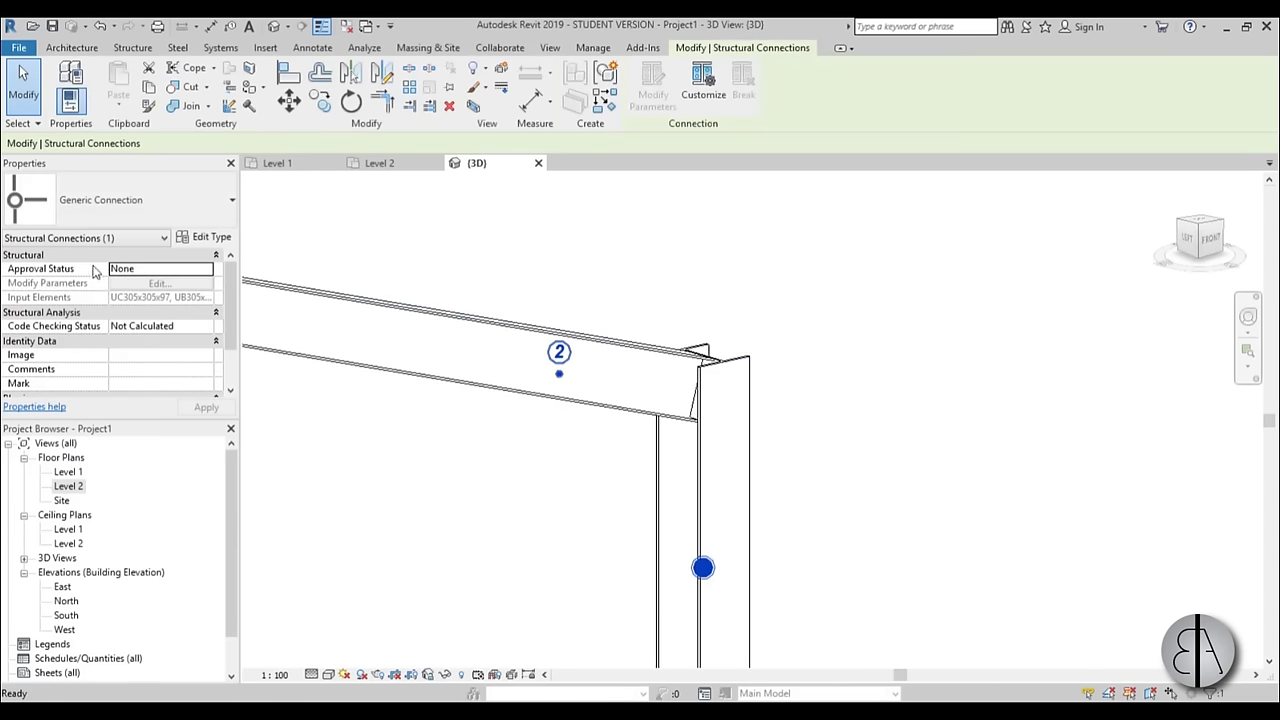
left_click(133, 199)
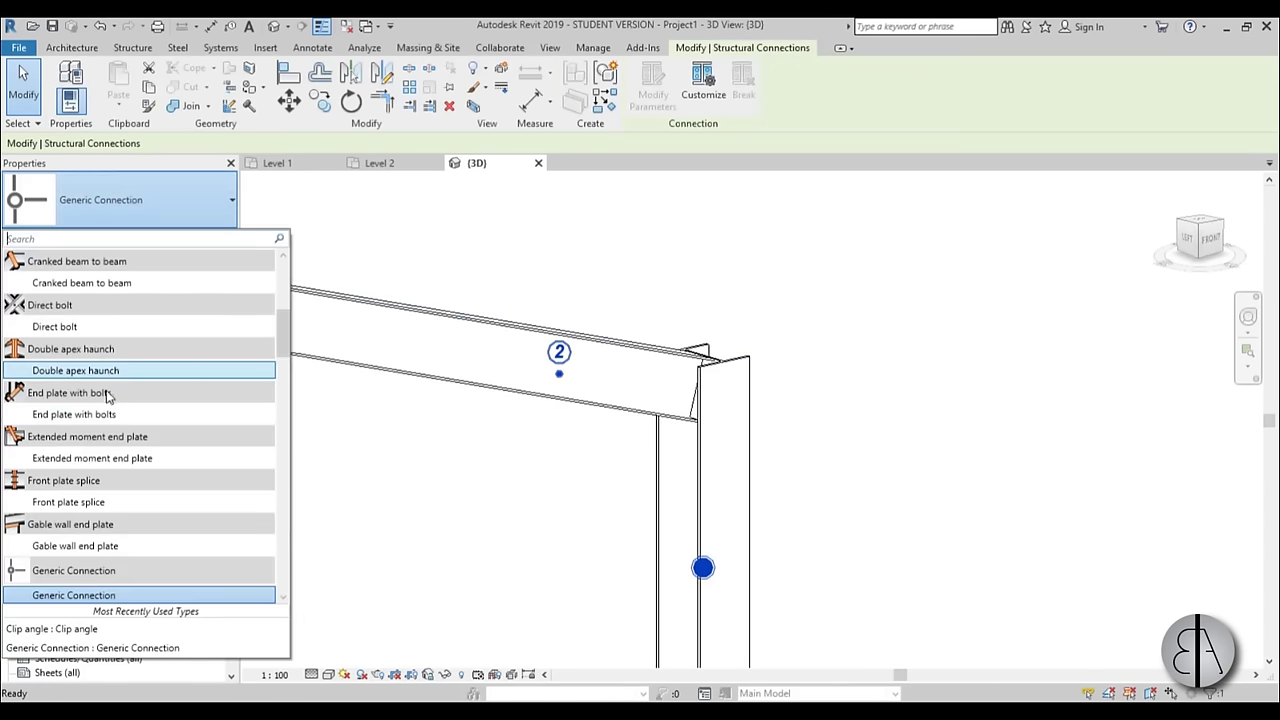
scroll(110, 396, "up", 3)
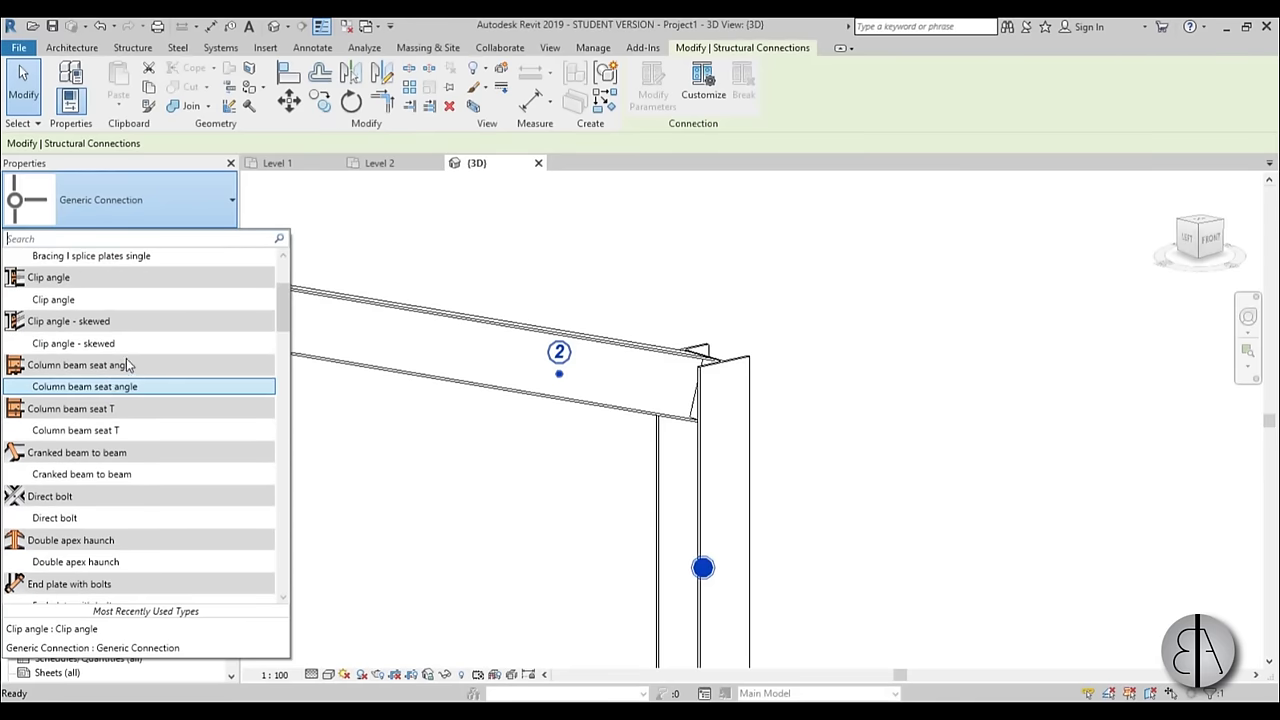
left_click(114, 303)
middle_click_drag(700, 482, 738, 484, "shift")
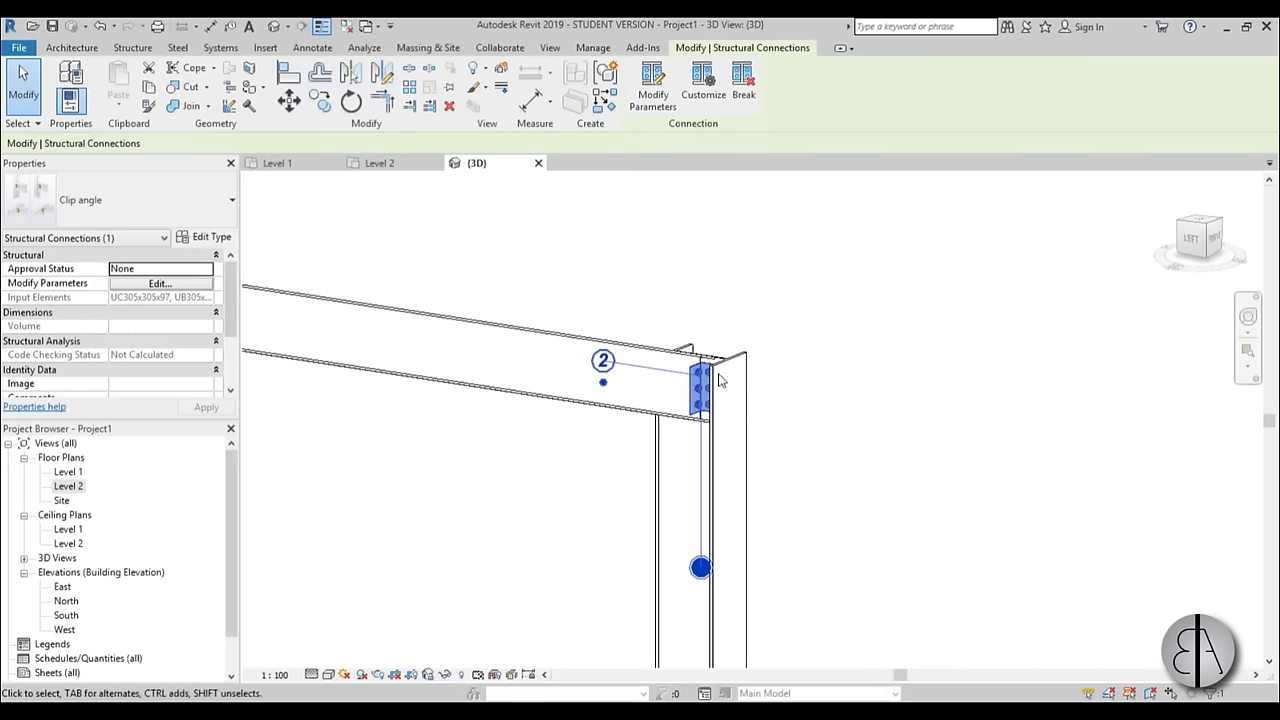
- Try making the beam the primary element of the grid 4 clip angle connection, and restore the column as primary
left_click(603, 382)
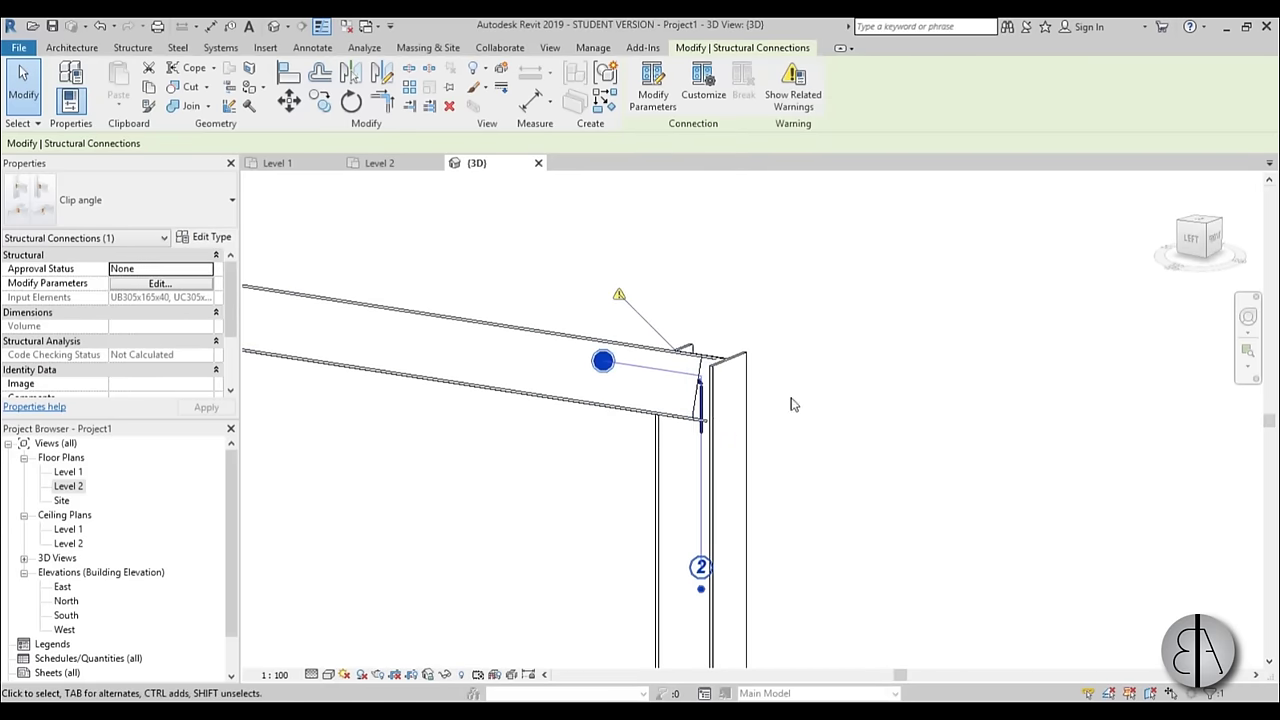
middle_click_drag(737, 465, 710, 560, "shift")
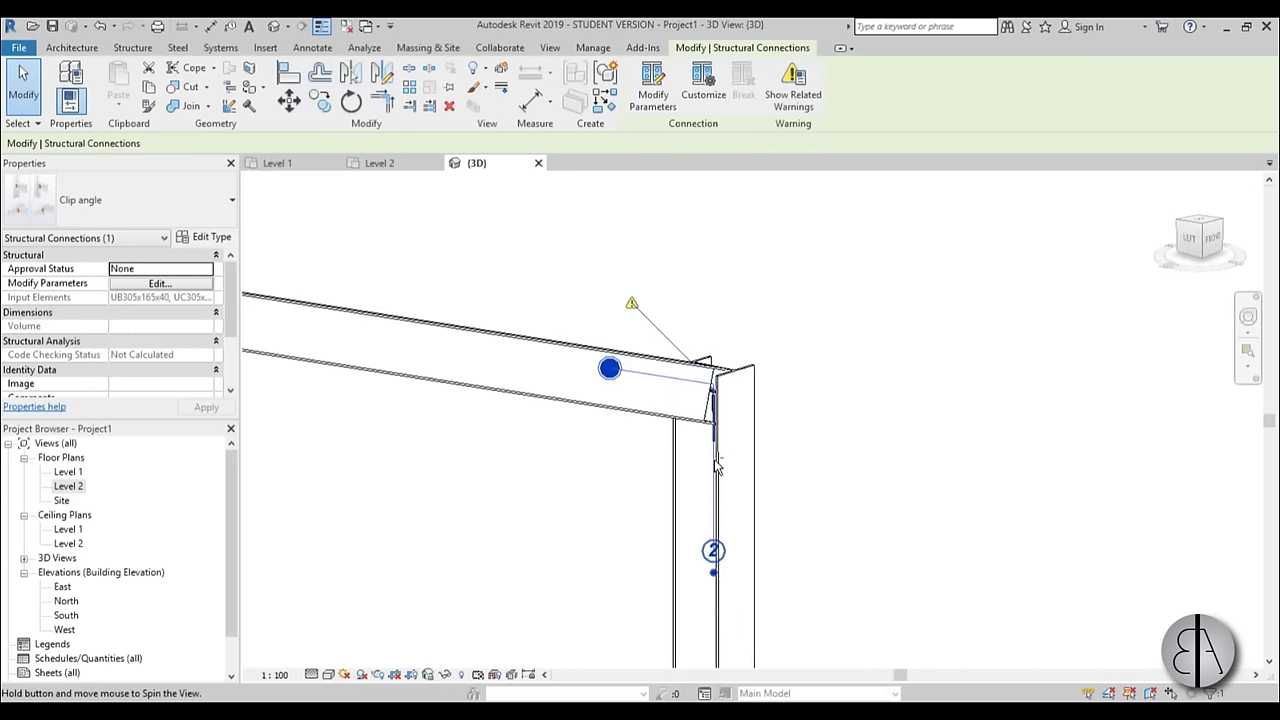
left_click(713, 573)
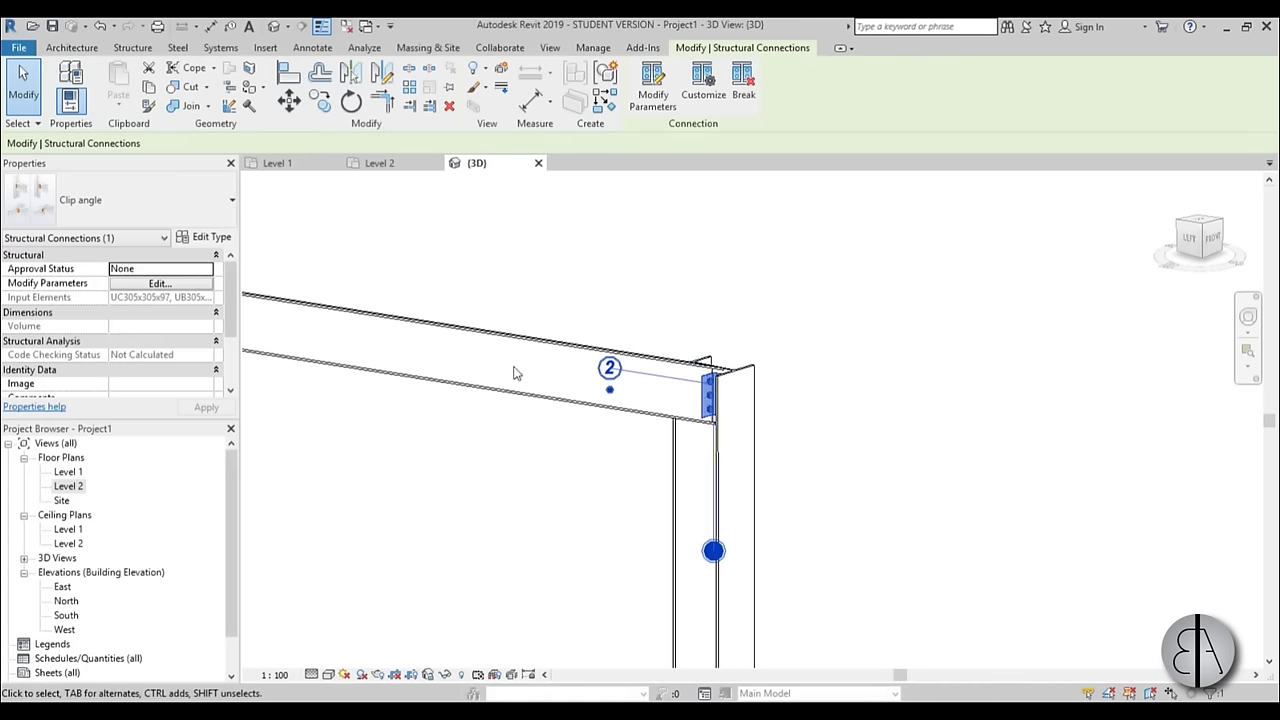
- Create a structural connection on the end column on grid 1 alone, at its base
scroll(790, 330, "down", 5)
left_click(900, 402)
scroll(903, 402, "down", 3)
middle_click_drag(903, 402, 846, 452, "shift")
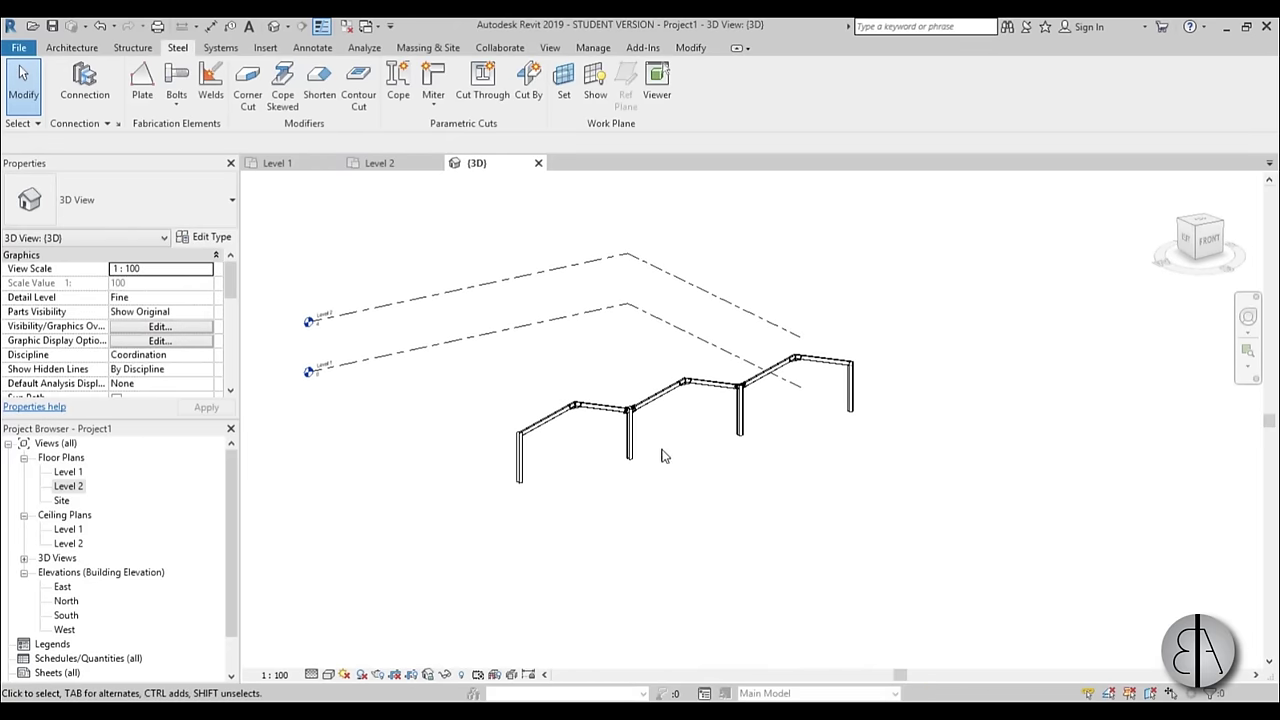
middle_click_drag(662, 456, 806, 458, "shift")
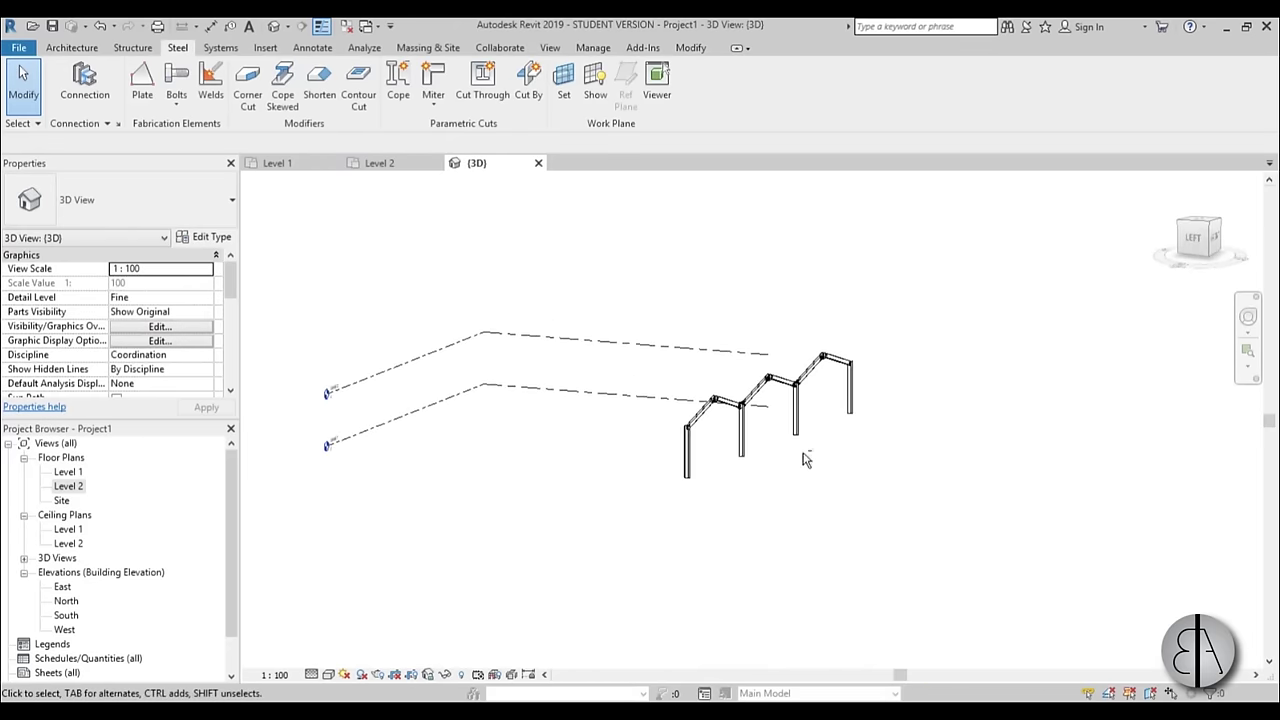
scroll(729, 478, "up", 4)
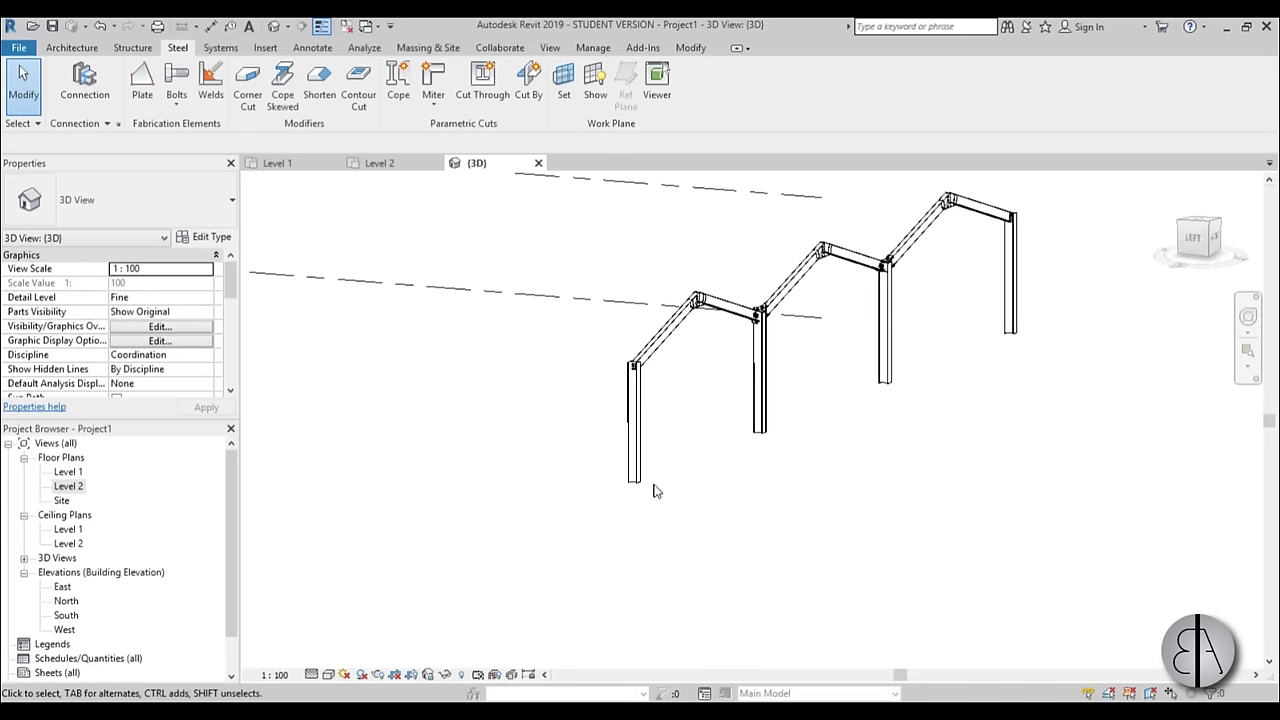
left_click(643, 490)
left_click(177, 47)
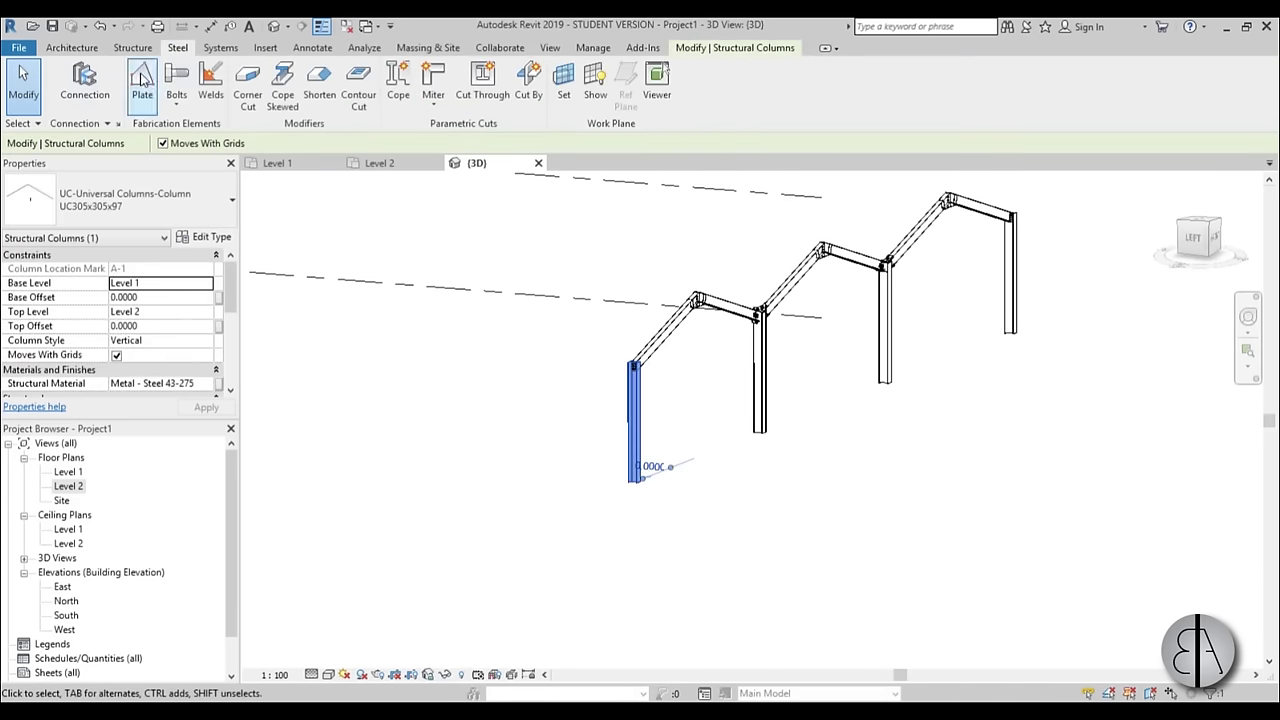
left_click(82, 90)
- Set the connection type at the foot of the grid 1 column to Base plate
left_click(110, 205)
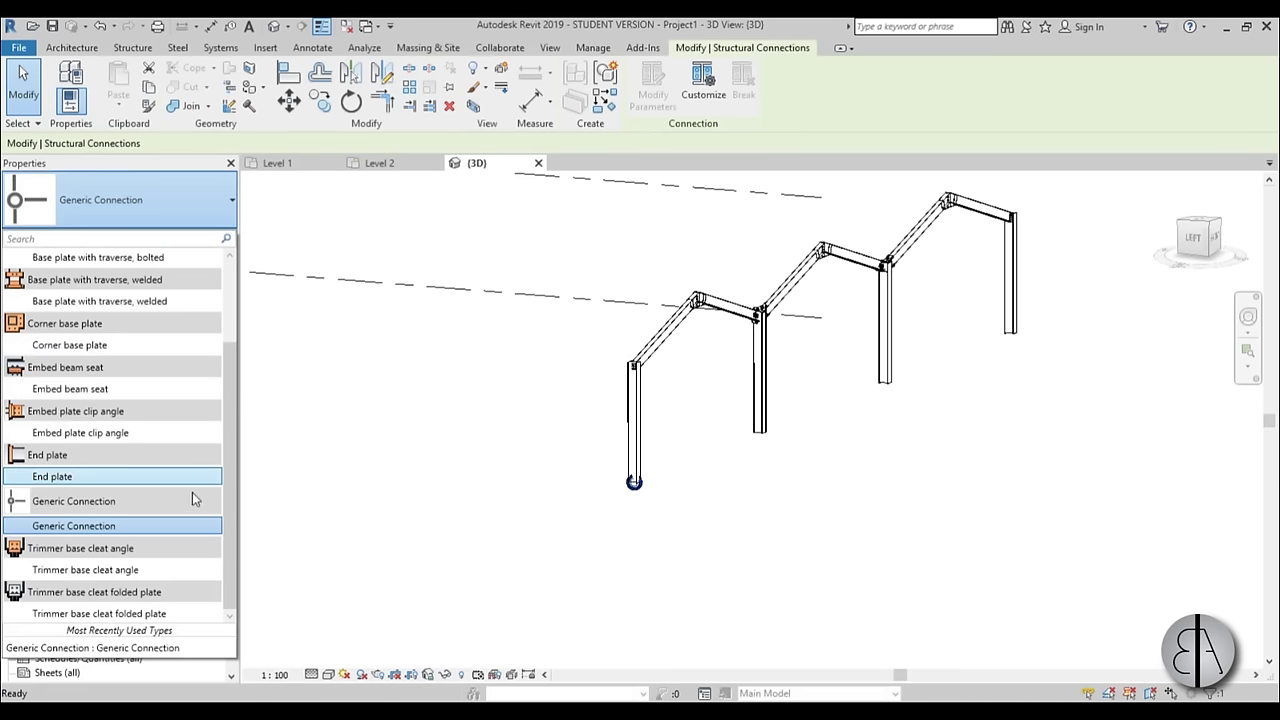
left_click_drag(228, 481, 227, 331)
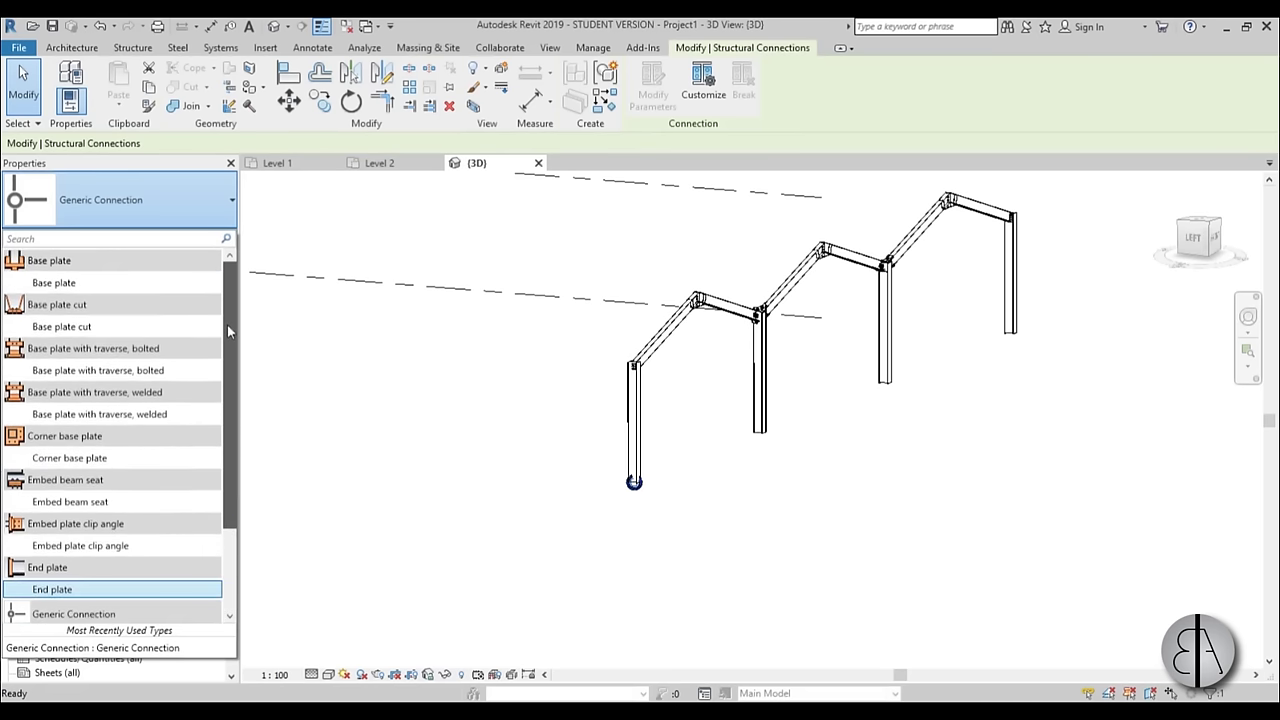
left_click(100, 283)
left_click(645, 507)
scroll(645, 505, "up", 5)
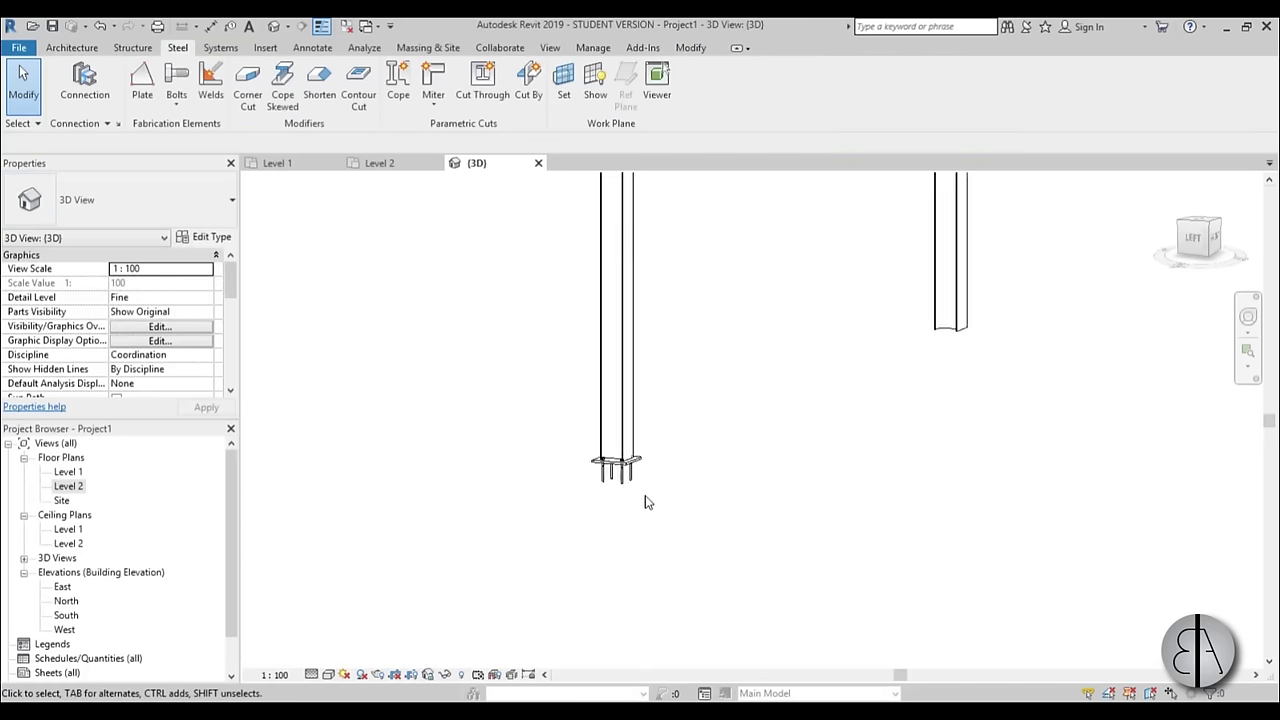
scroll(462, 515, "down", 3)
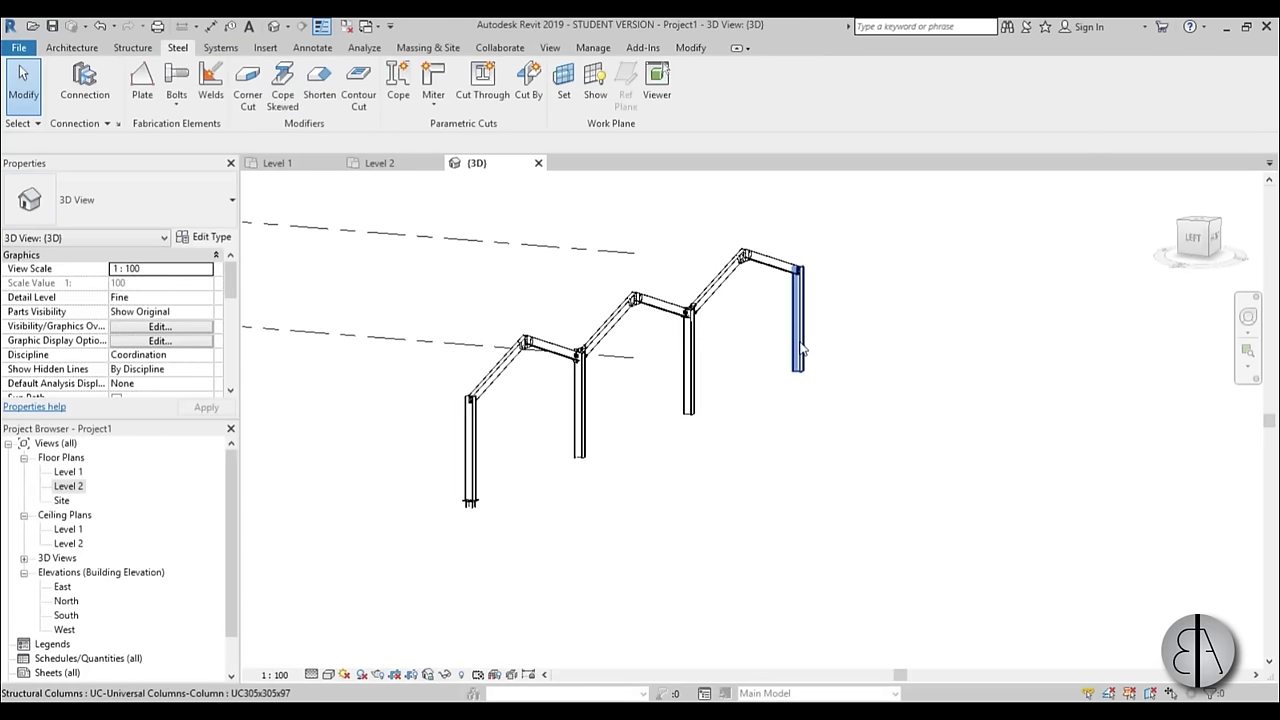
middle_click_drag(494, 491, 609, 491, "shift")
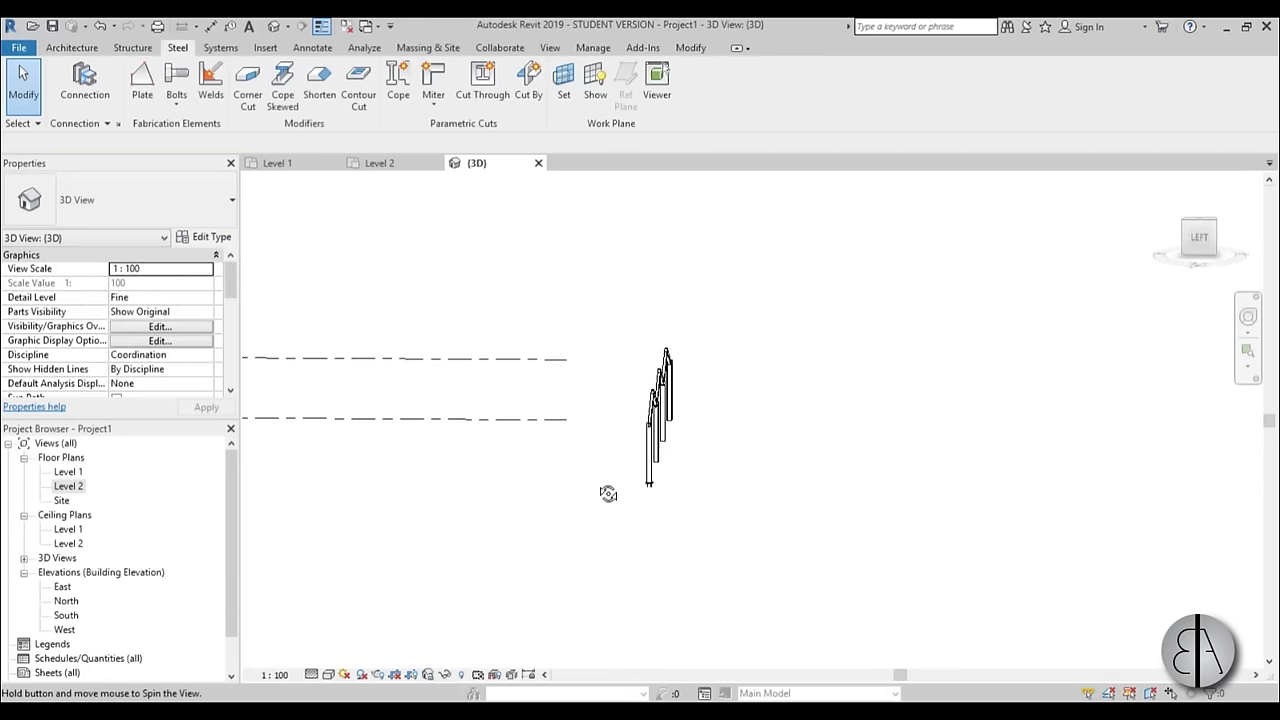
left_click(135, 48)
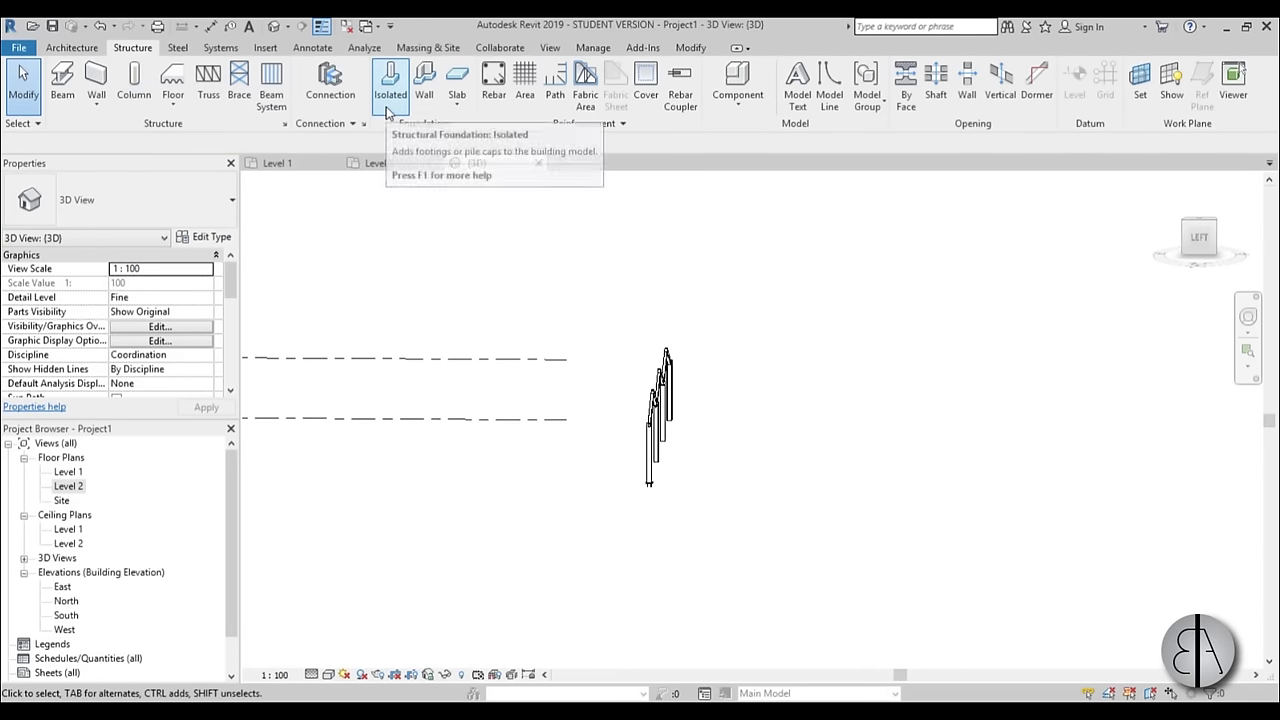
- Copy the entire steel frame from grid A to grids B, C, D, E and F in the Level 1 plan, using the Multiple option
middle_click_drag(743, 480, 700, 455, "shift")
left_click_drag(603, 306, 822, 584)
middle_click_drag(774, 389, 741, 281, "shift")
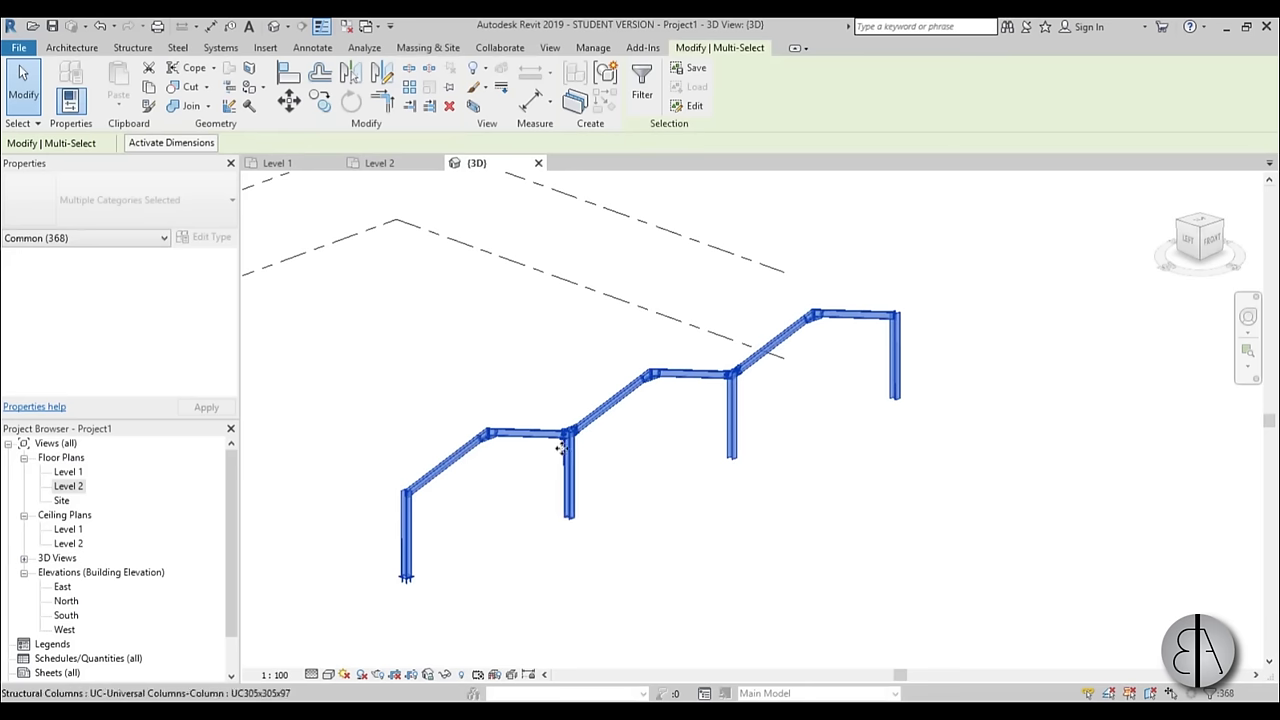
double_click(67, 471)
scroll(500, 383, "down", 3)
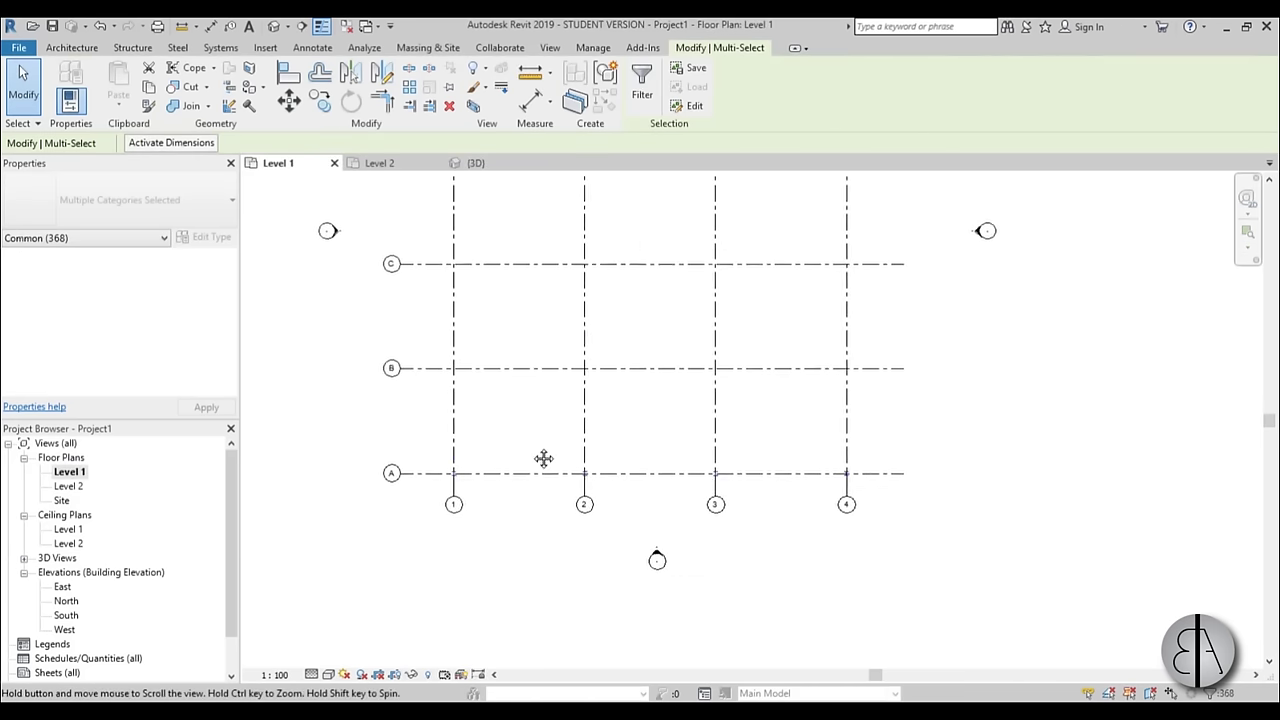
middle_click_drag(543, 457, 535, 466)
key("c")
key("o")
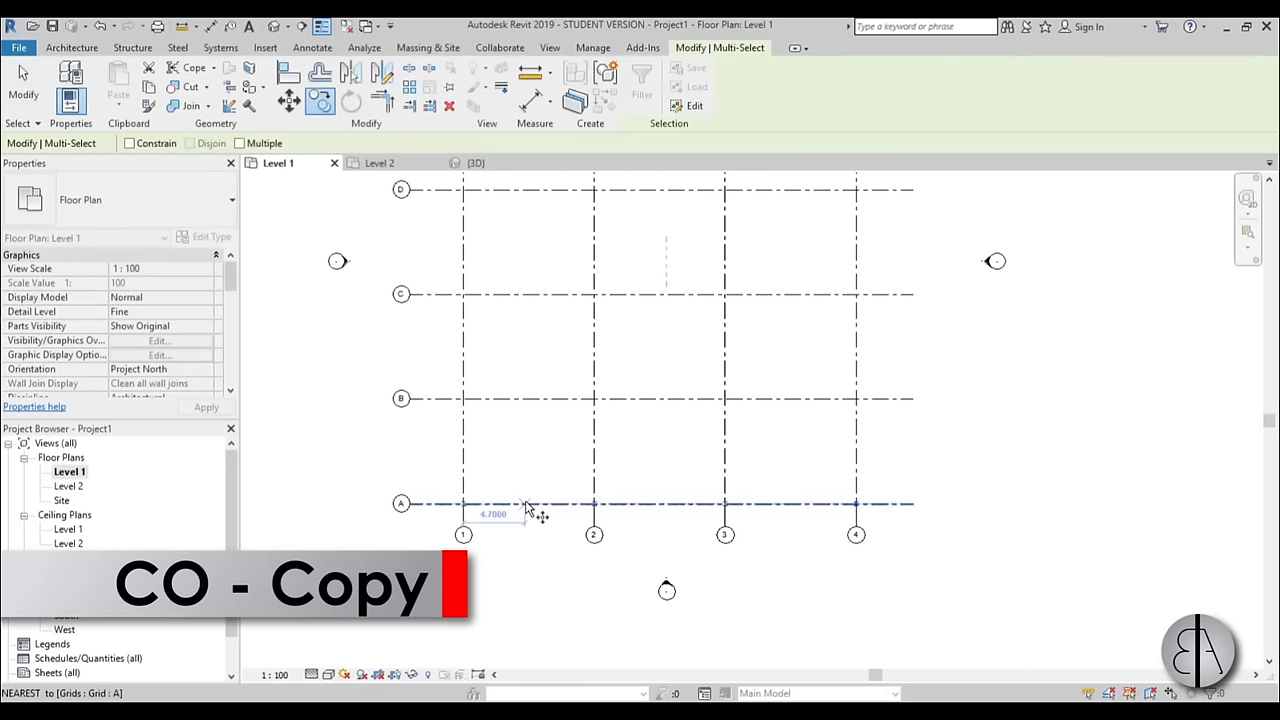
left_click(238, 143)
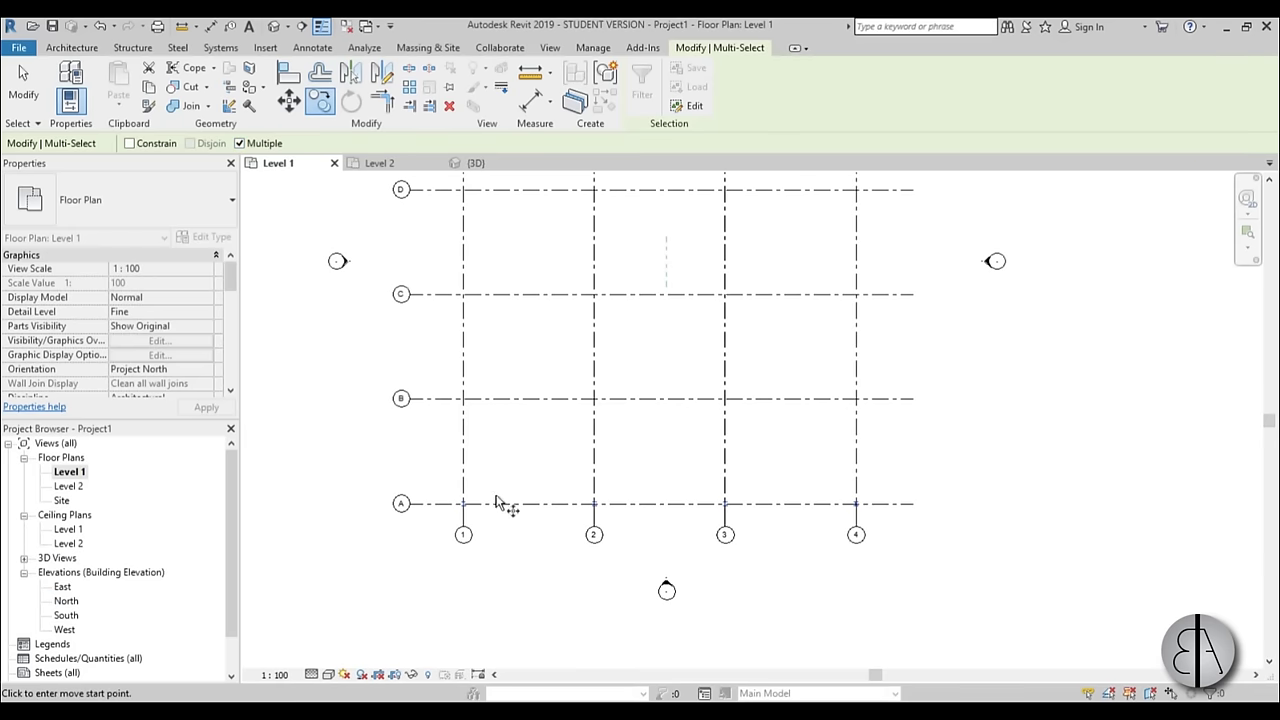
left_click(531, 504)
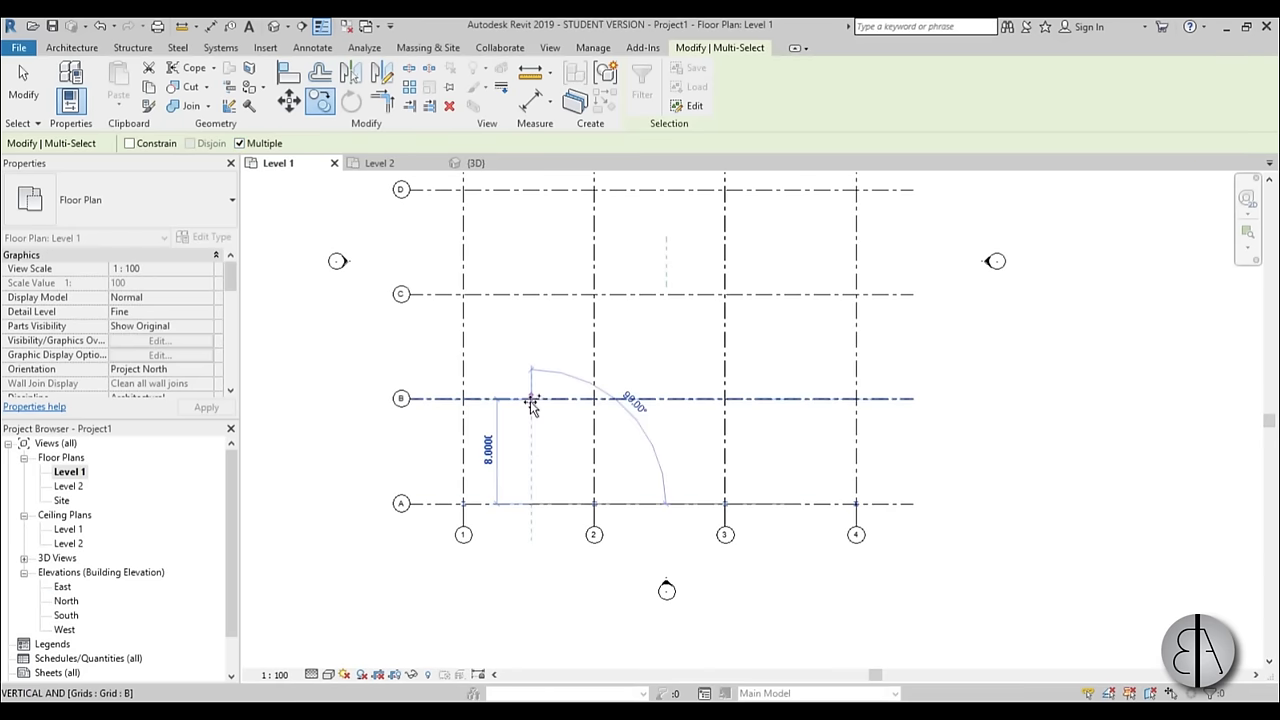
left_click(530, 401)
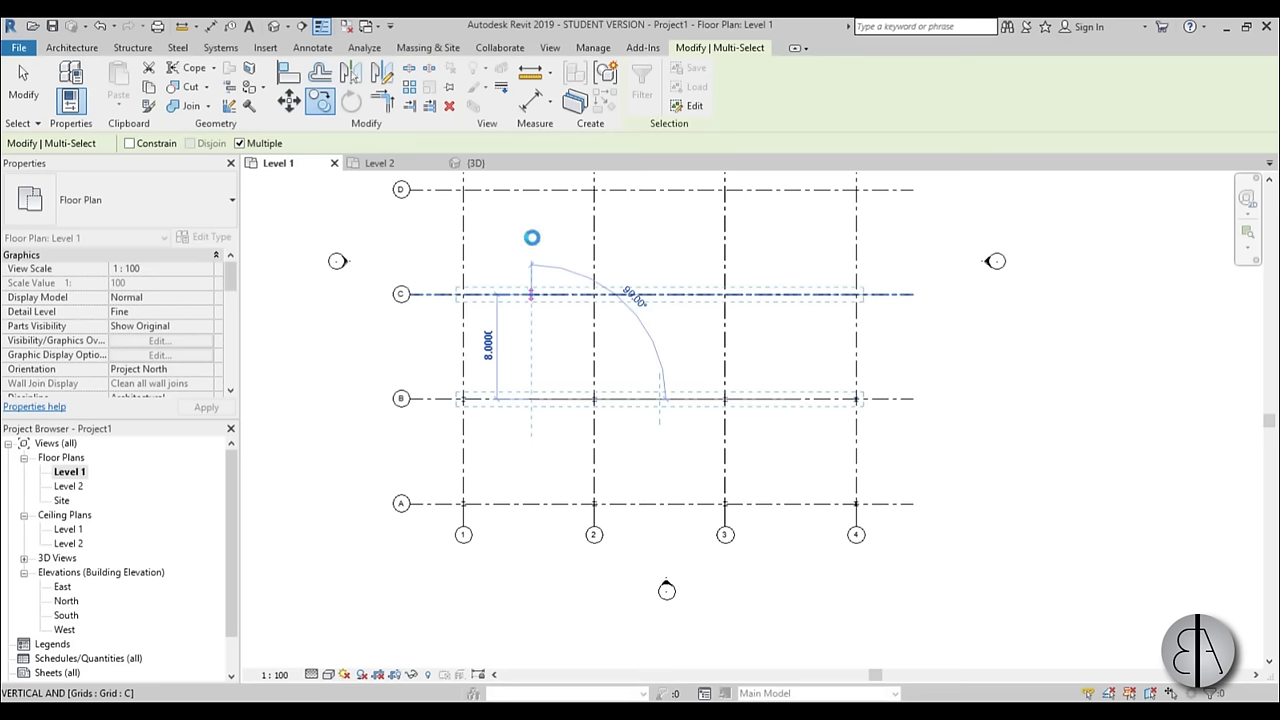
middle_click_drag(543, 263, 543, 509)
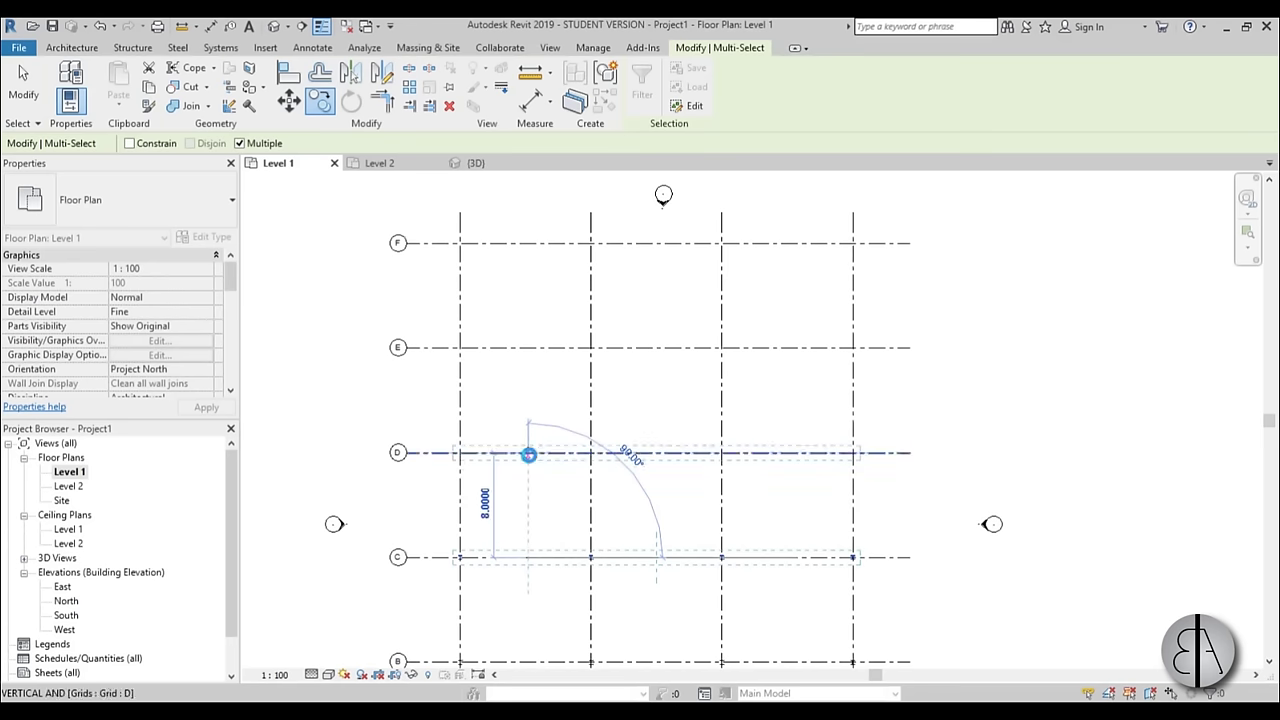
key("Escape")
key("Escape")
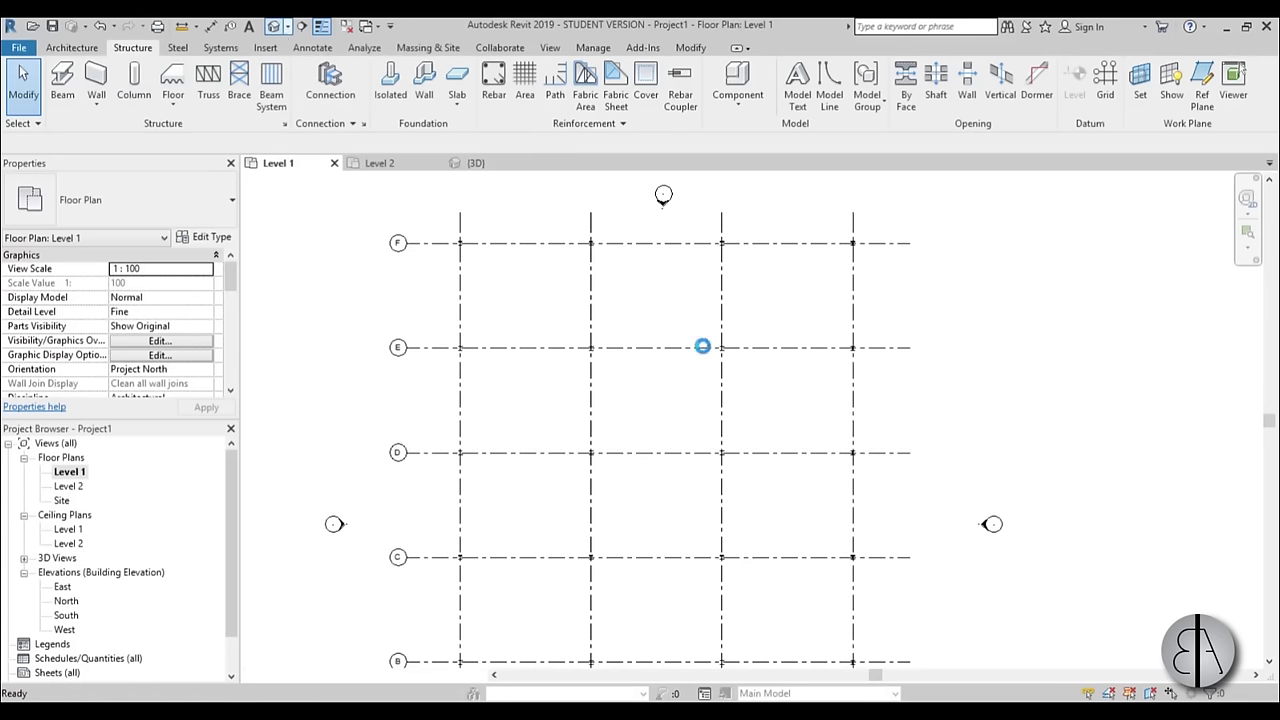
- Inspect the copied frames and their connections and base plates in the 3D view
scroll(627, 513, "down", 4)
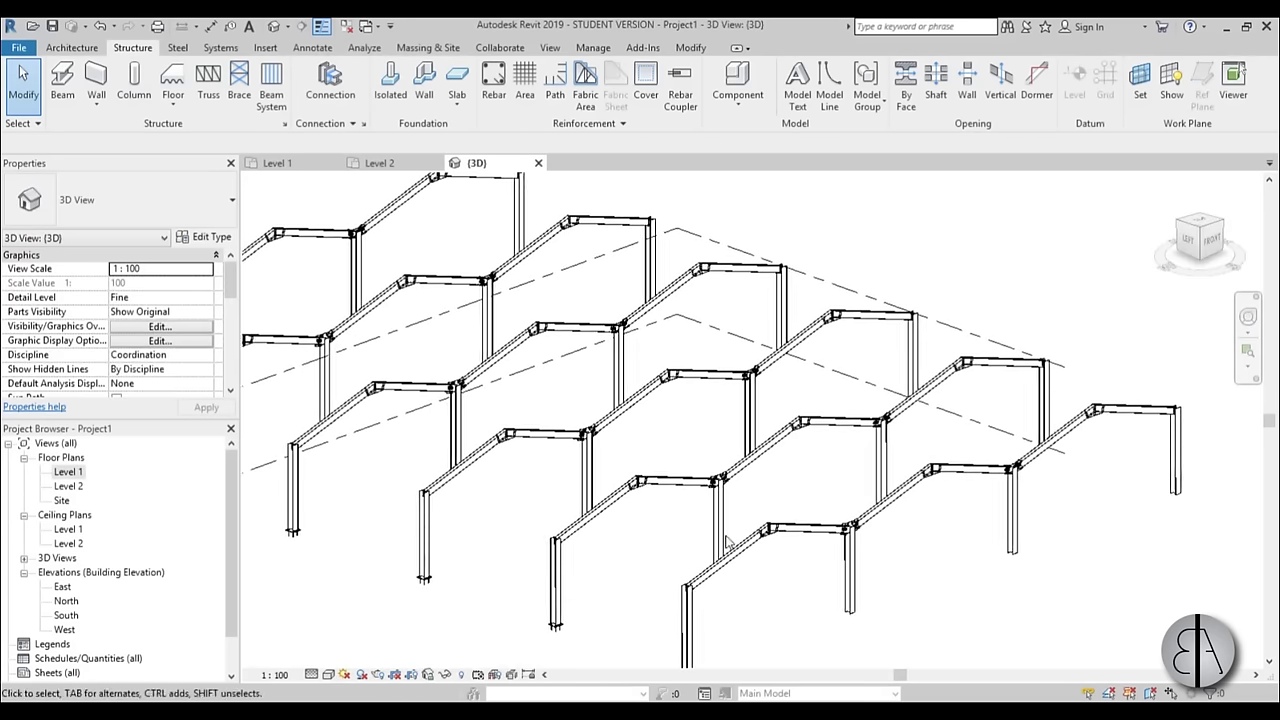
middle_click_drag(740, 440, 711, 526, "shift")
scroll(714, 466, "up", 3)
scroll(760, 454, "up", 3)
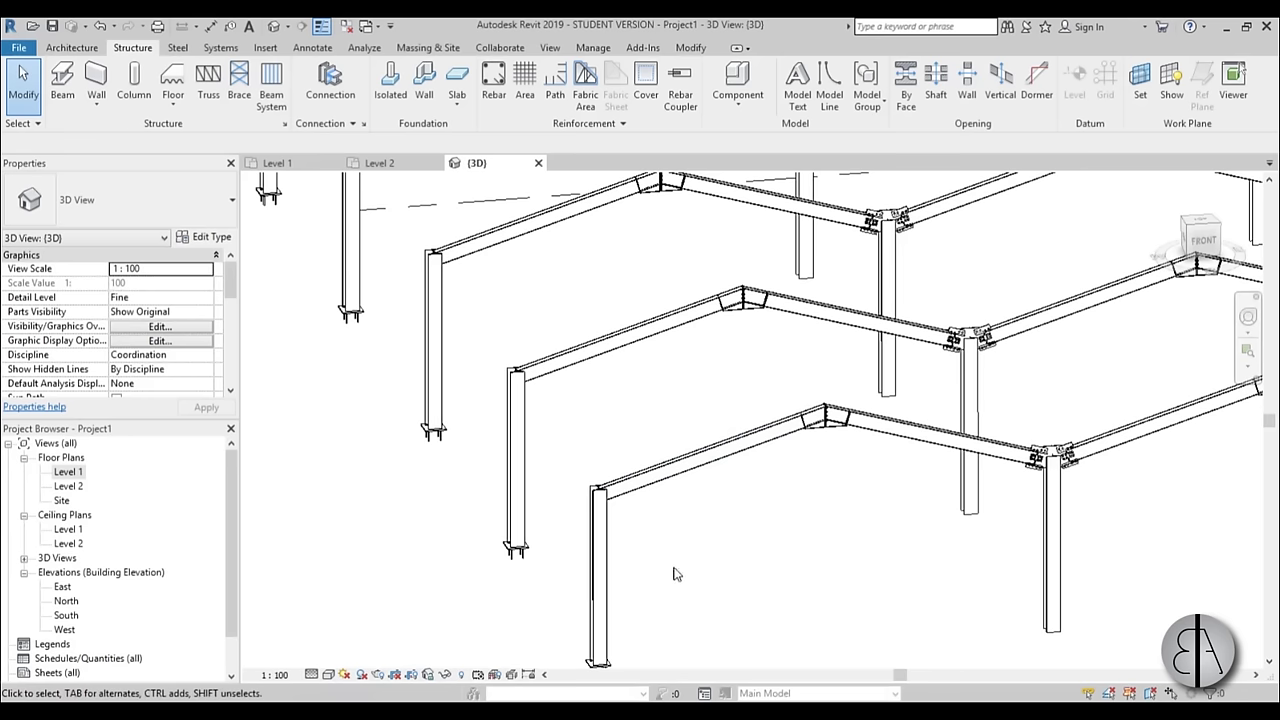
scroll(662, 426, "down", 3)
middle_click_drag(784, 528, 745, 526, "shift")
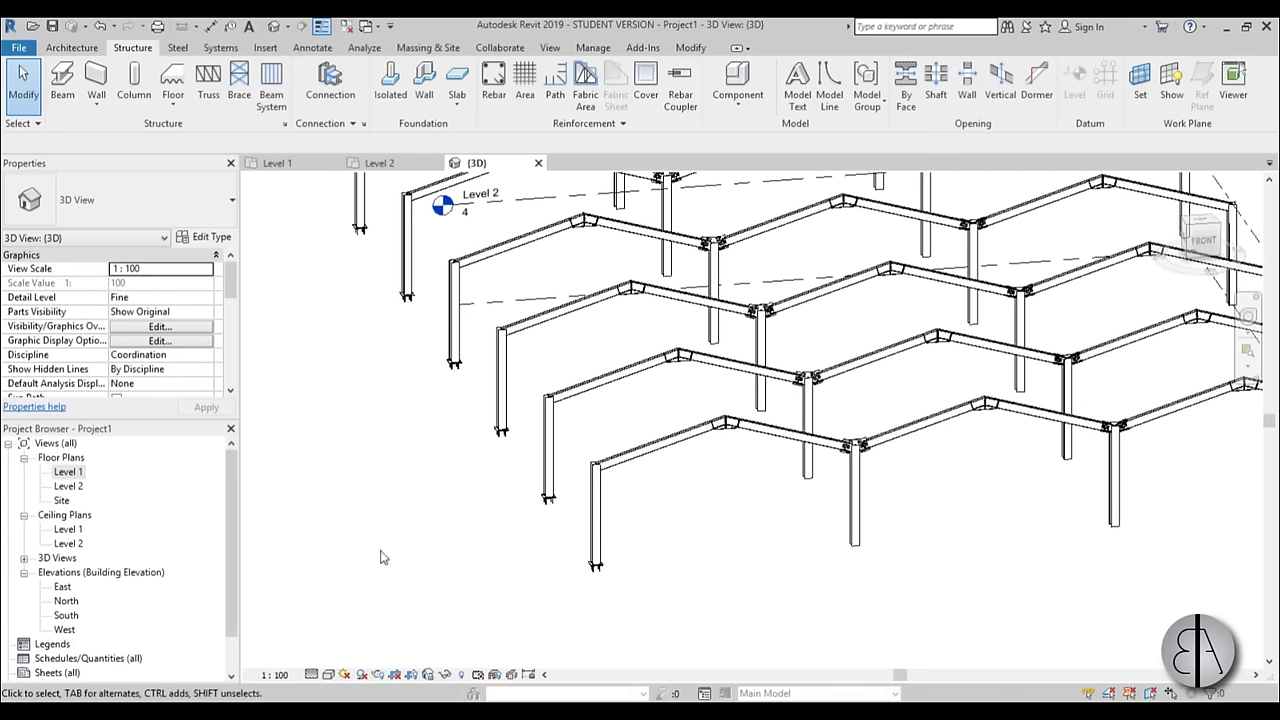
- Add an angular dimension between the sloped beam next to grid 1 and the Level 2 line in the South elevation
double_click(74, 617)
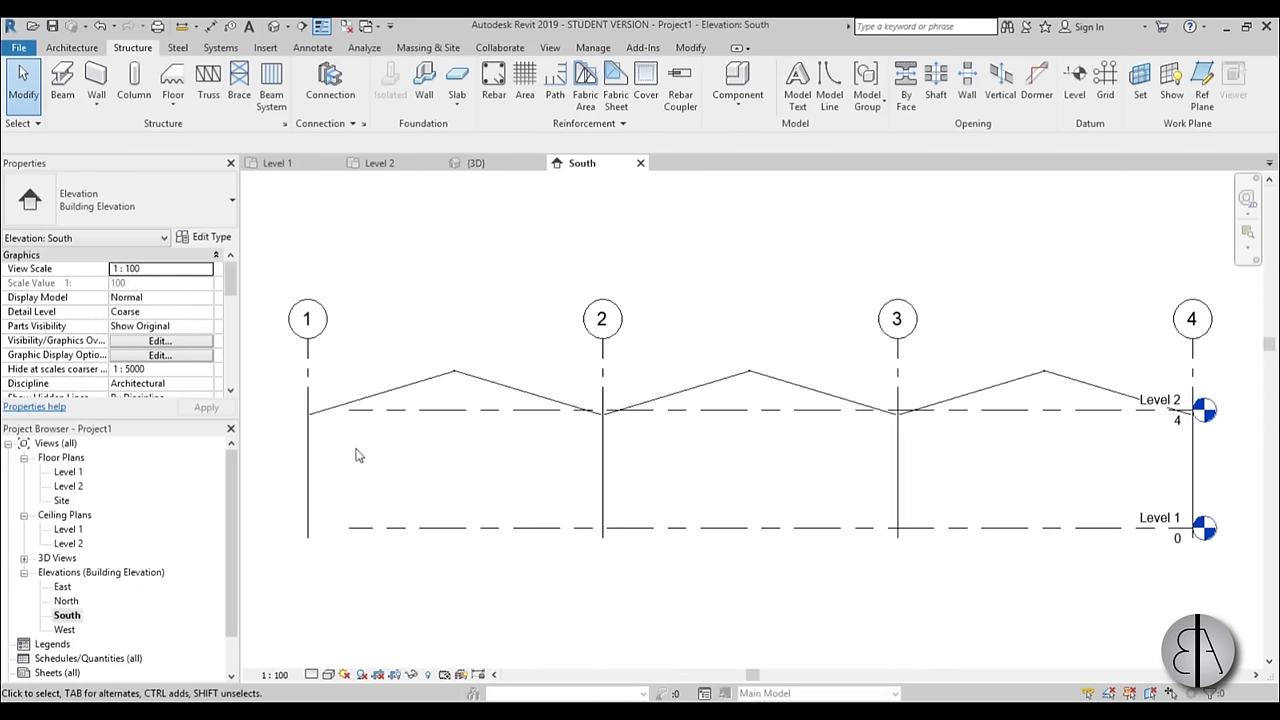
scroll(340, 440, "up", 3)
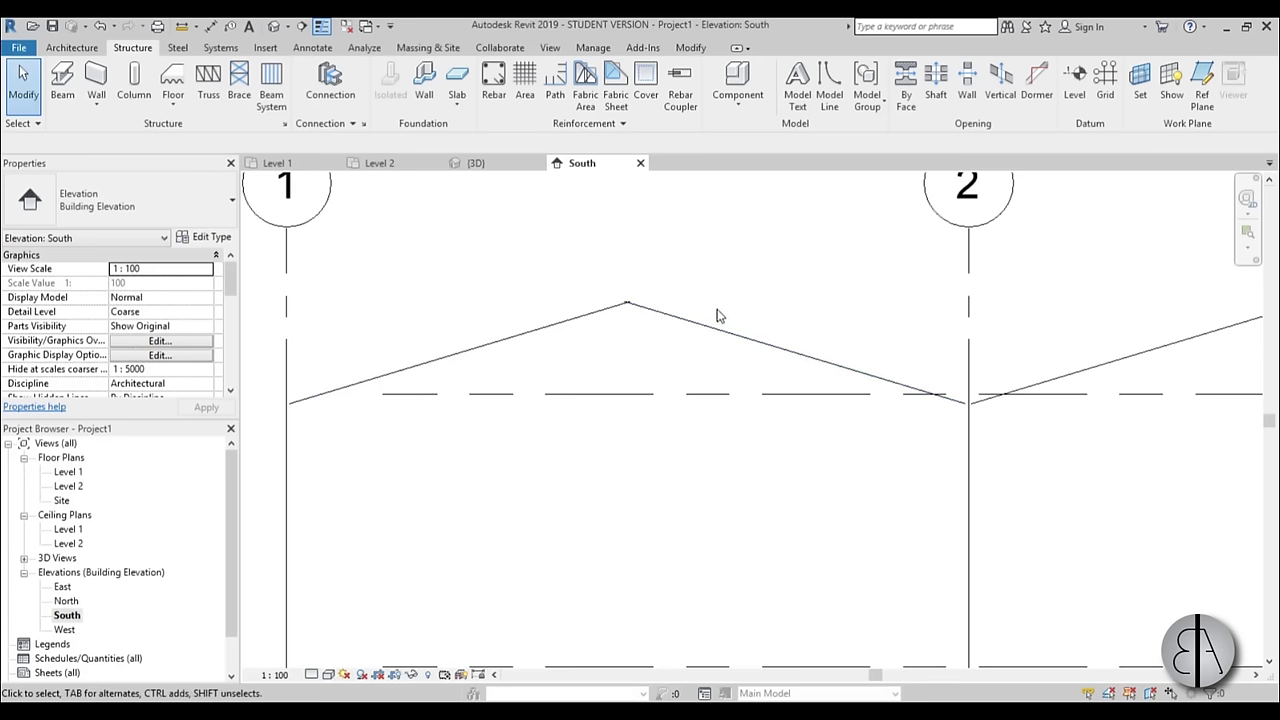
scroll(654, 389, "down", 2)
scroll(583, 360, "up", 4)
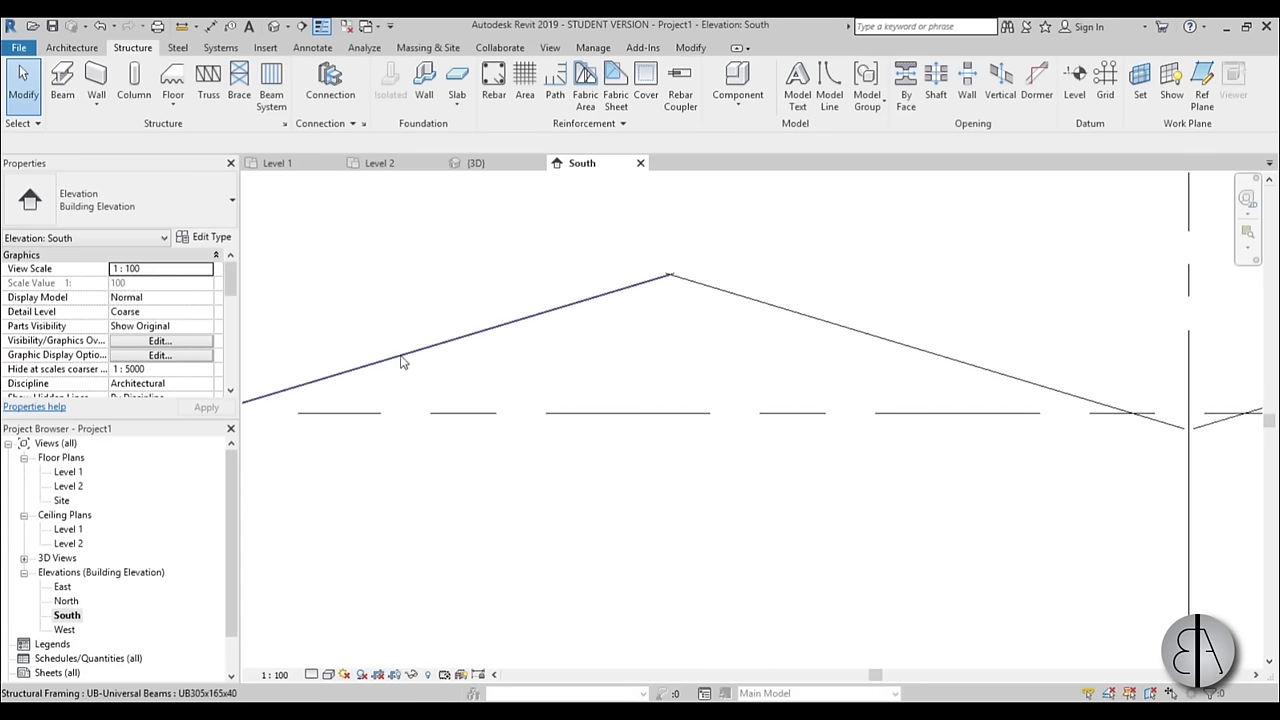
key("d")
key("i")
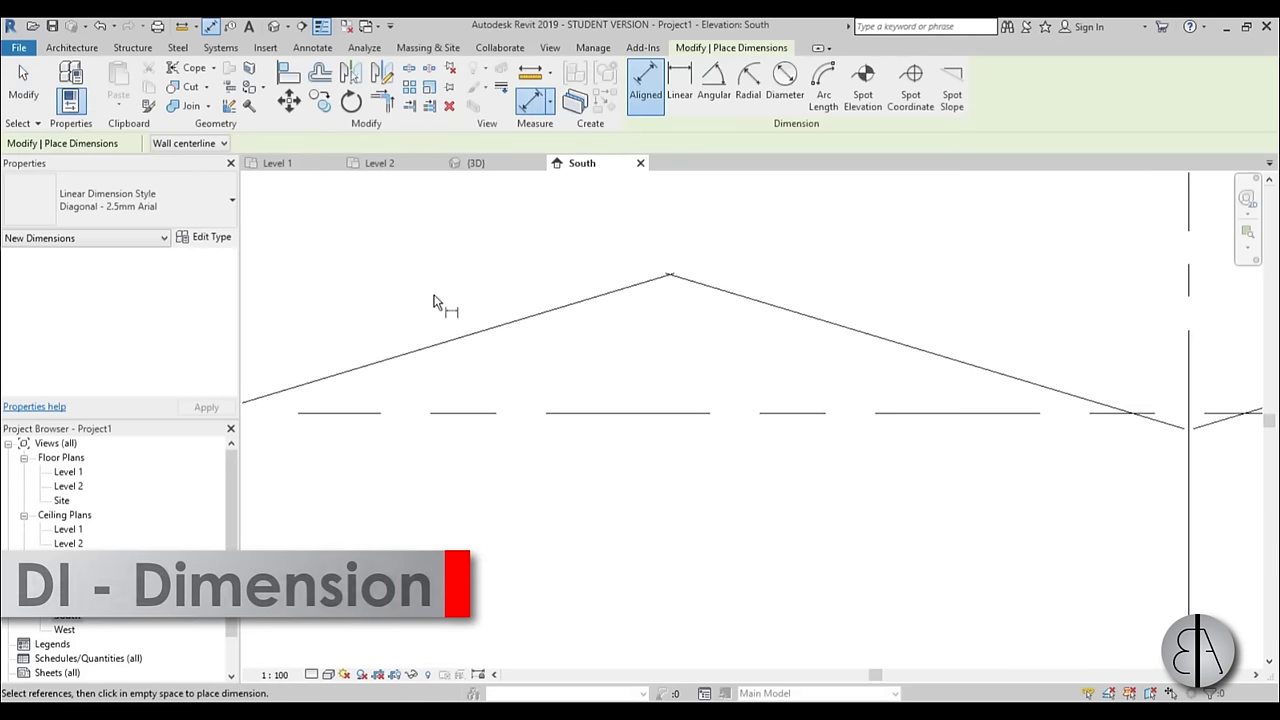
left_click(720, 100)
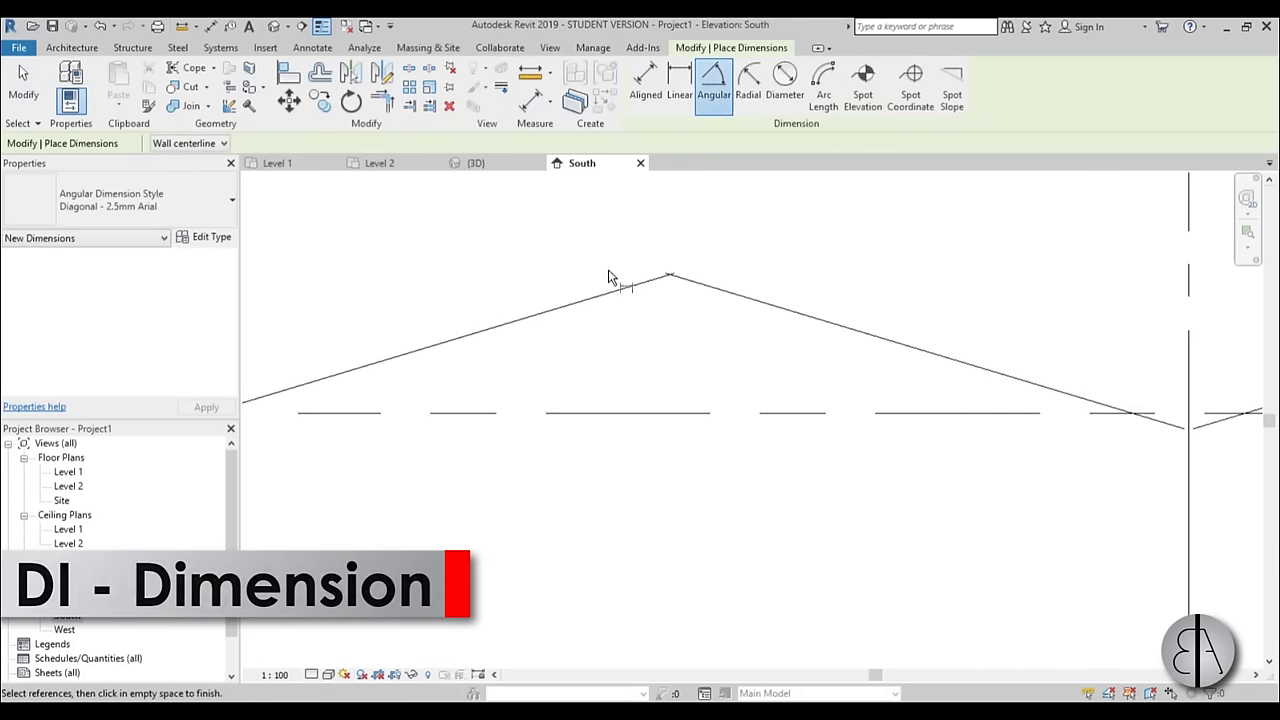
left_click(558, 310)
left_click(563, 414)
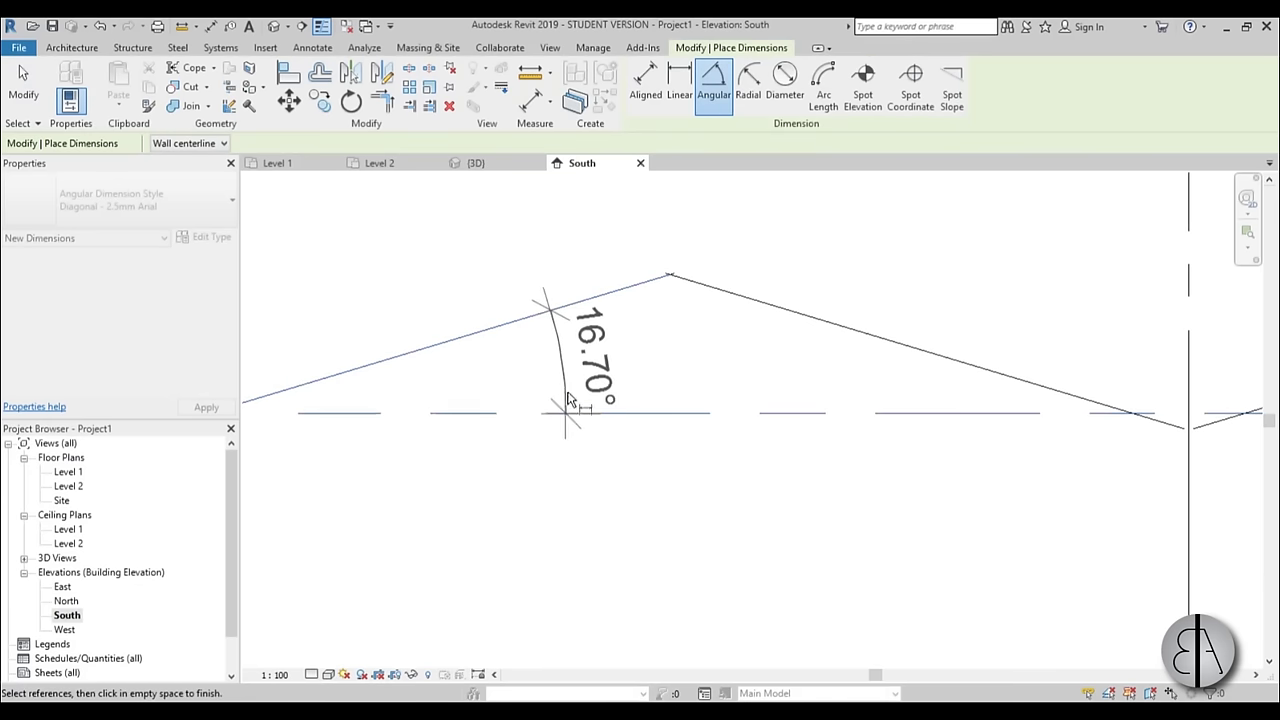
left_click(580, 402)
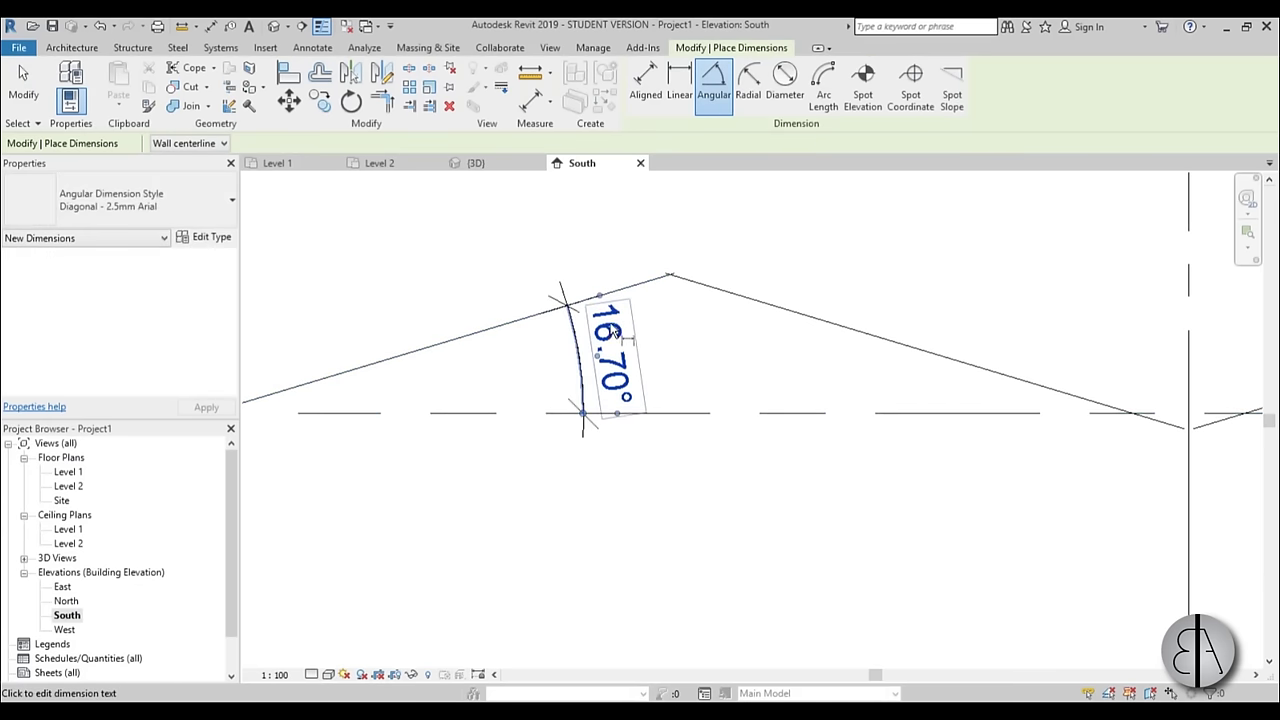
key("Escape")
key("Escape")
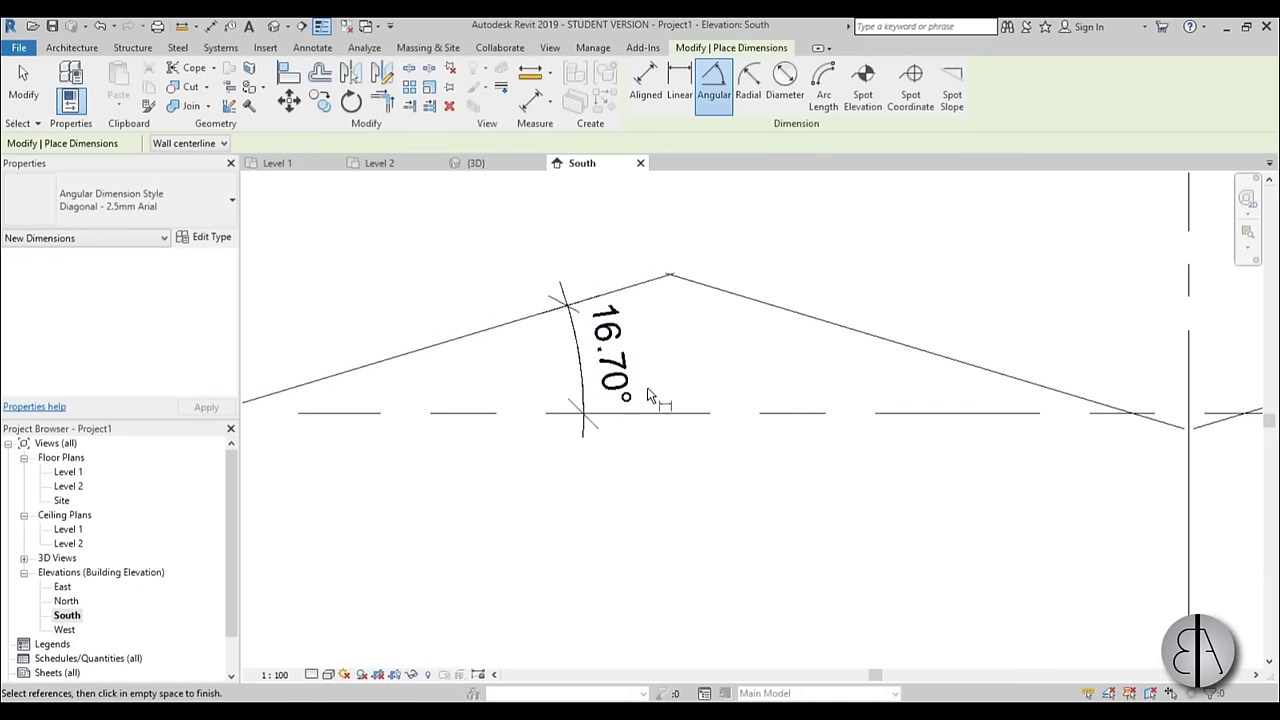
left_click(626, 378)
left_click(537, 549)
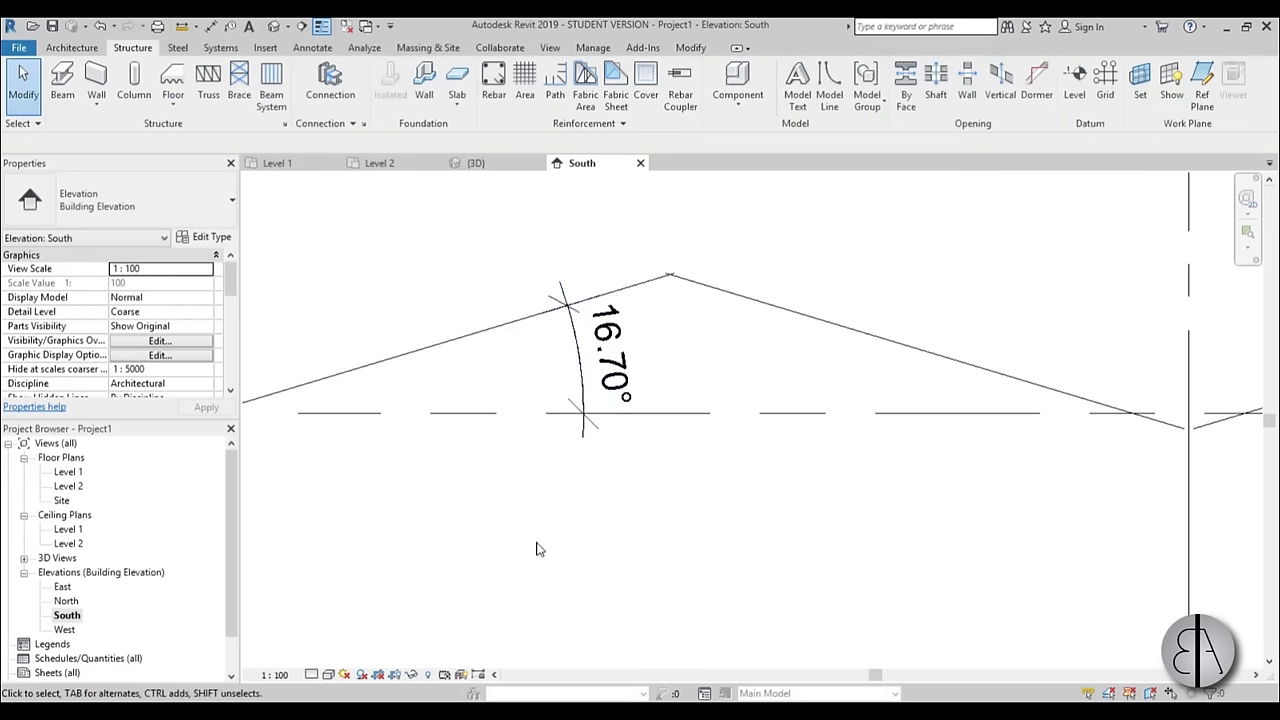
- Start a roof by footprint on Level 2 and sketch its rectangular boundary from grid 1 at A to grid 2 at F
double_click(70, 486)
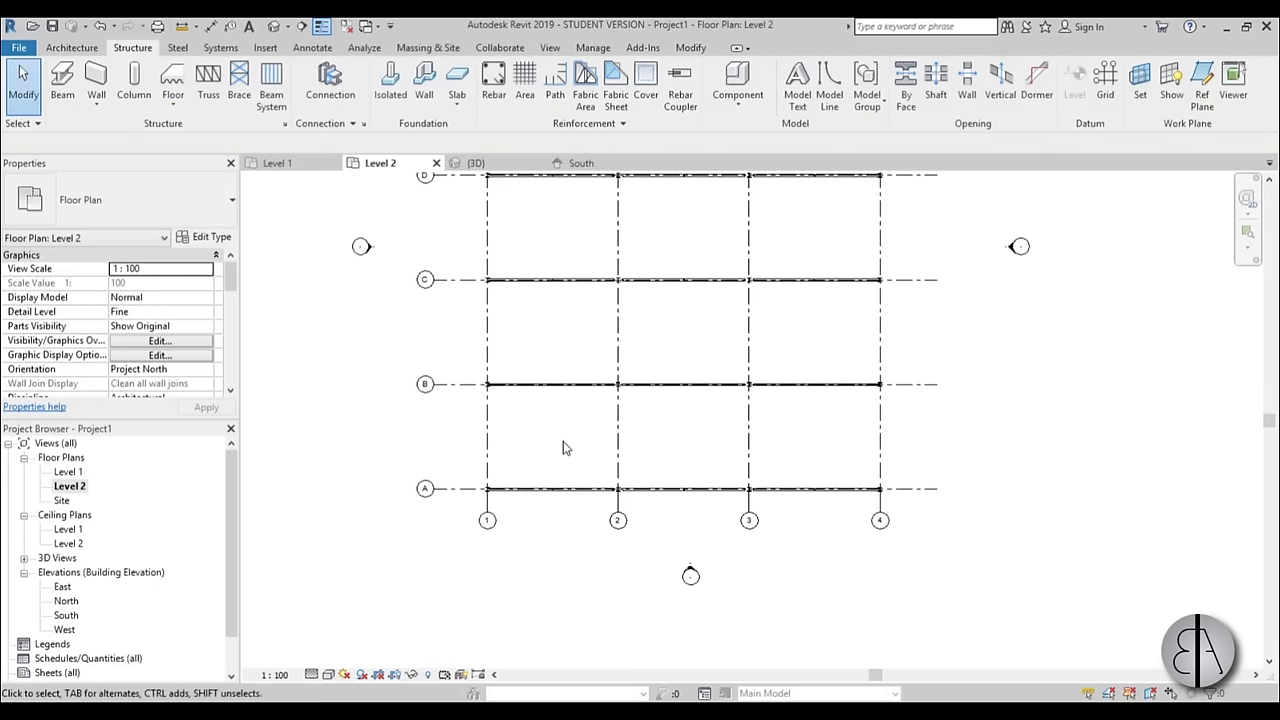
scroll(563, 441, "down", 2)
middle_click_drag(587, 425, 571, 486)
scroll(560, 434, "up", 2)
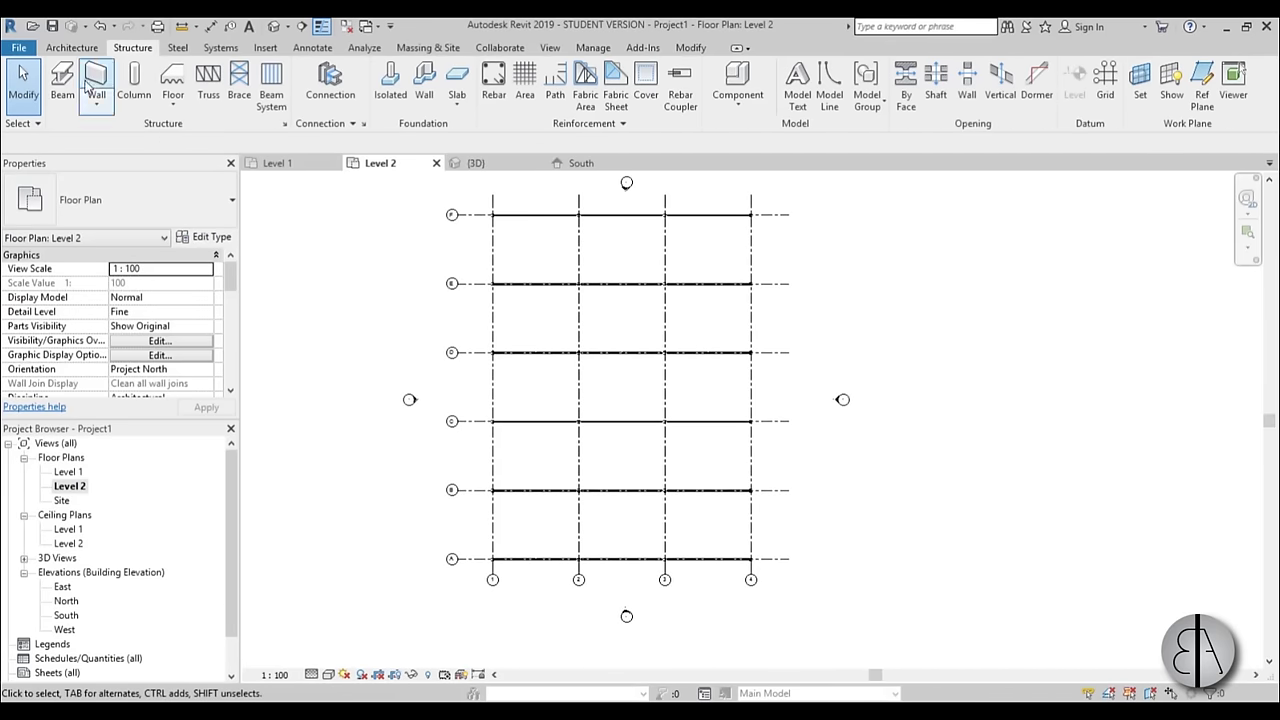
left_click(72, 47)
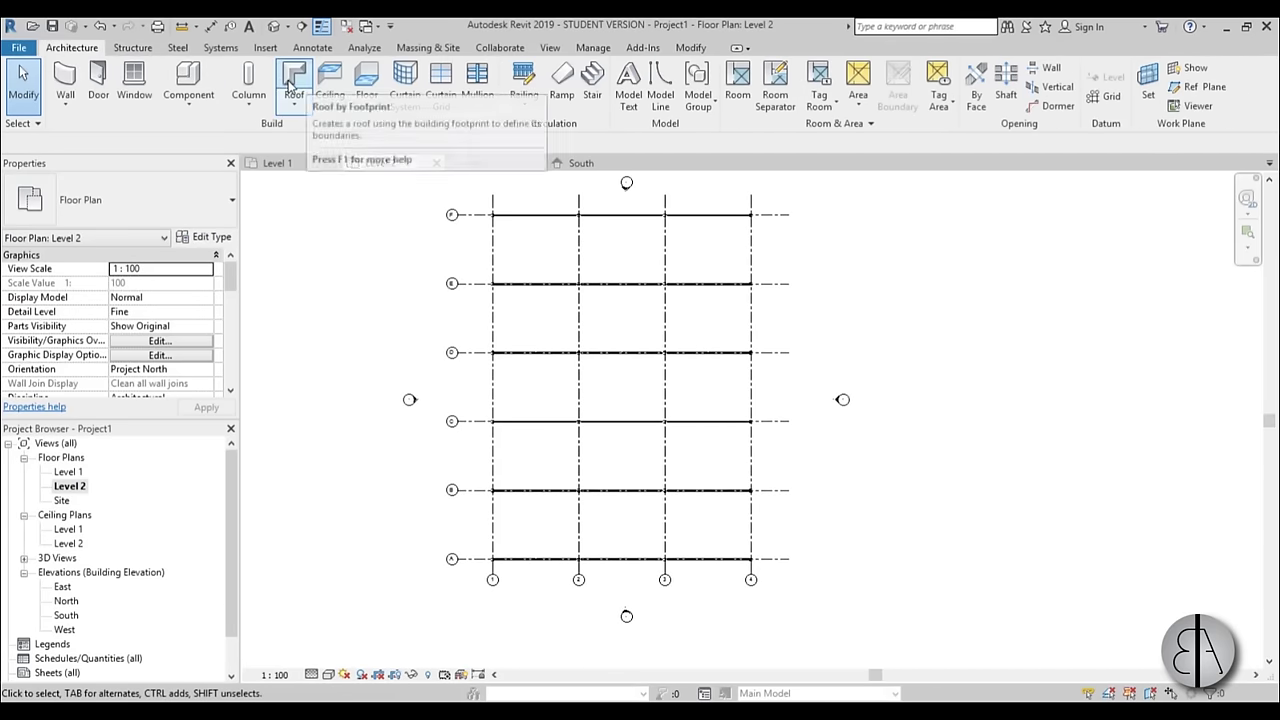
left_click(294, 82)
scroll(523, 563, "up", 8)
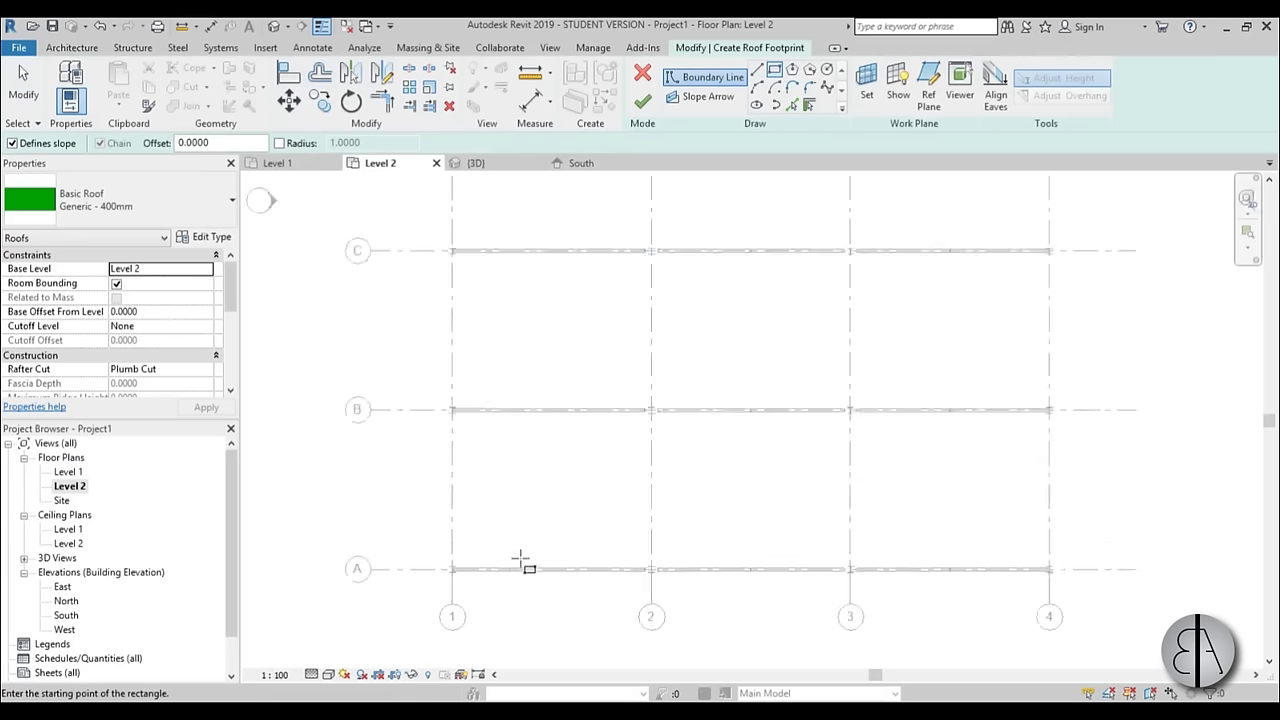
left_click(352, 541)
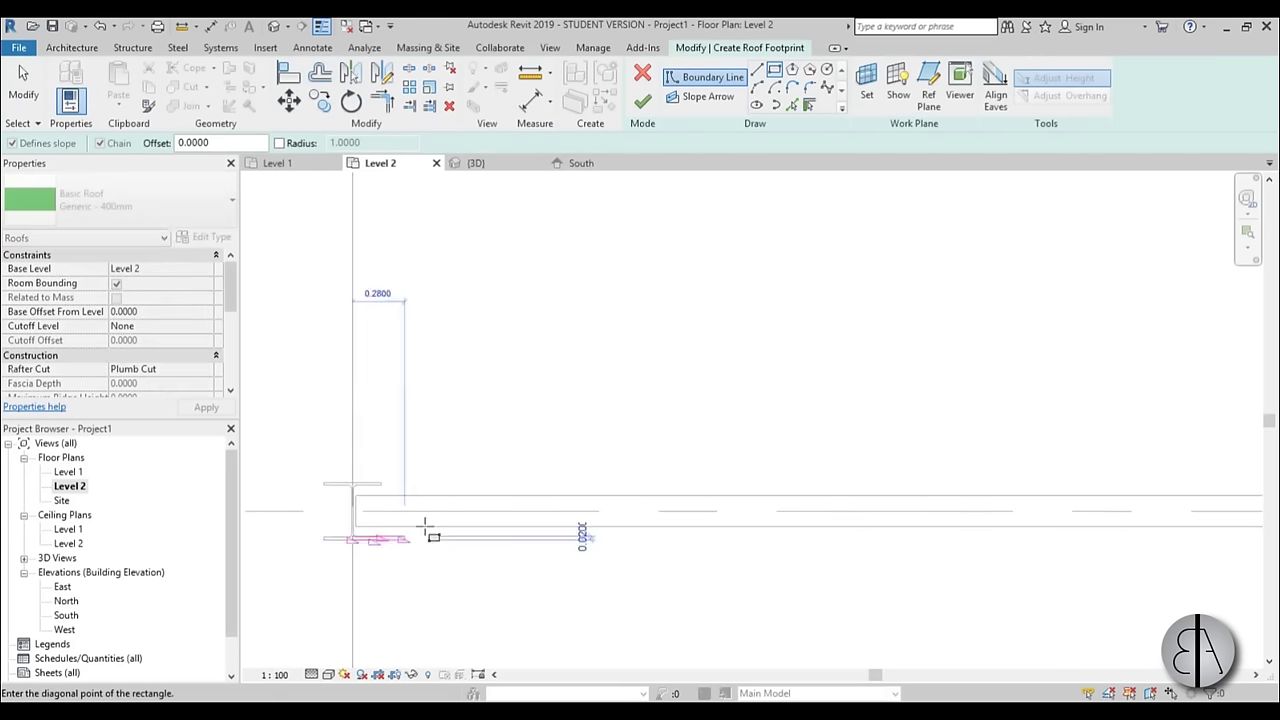
scroll(586, 531, "down", 6)
scroll(537, 517, "up", 8)
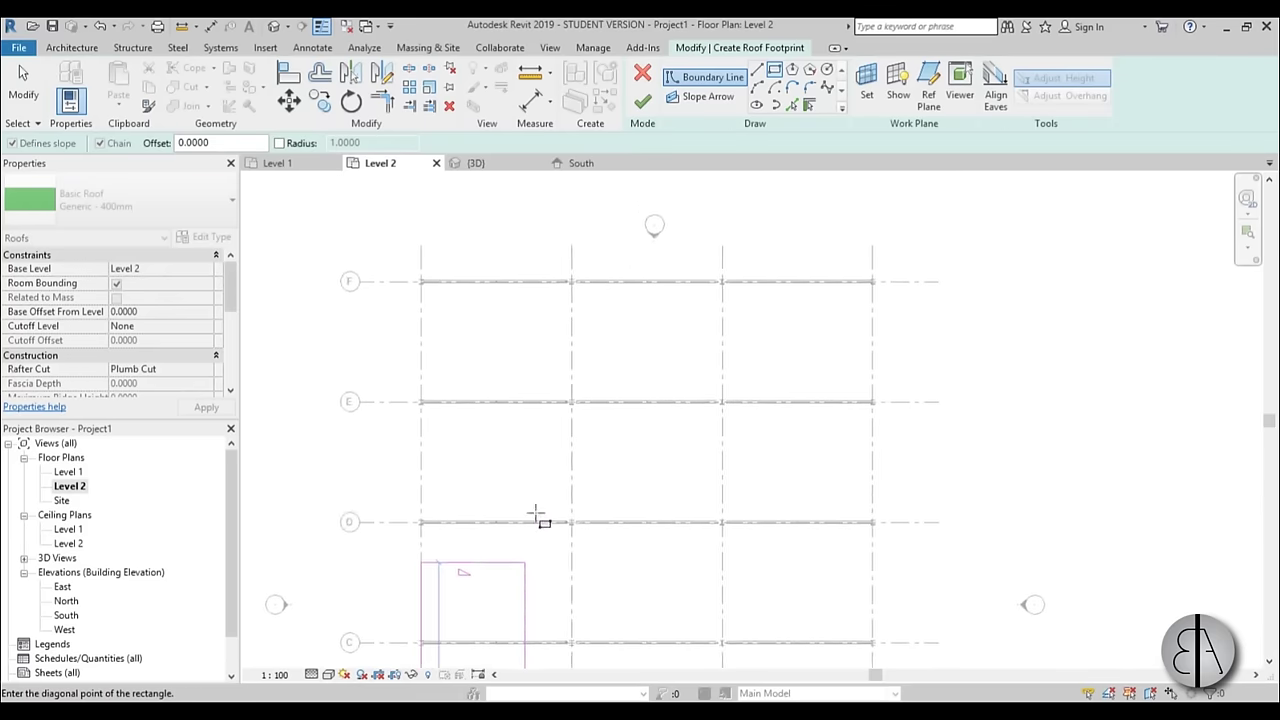
left_click(638, 243)
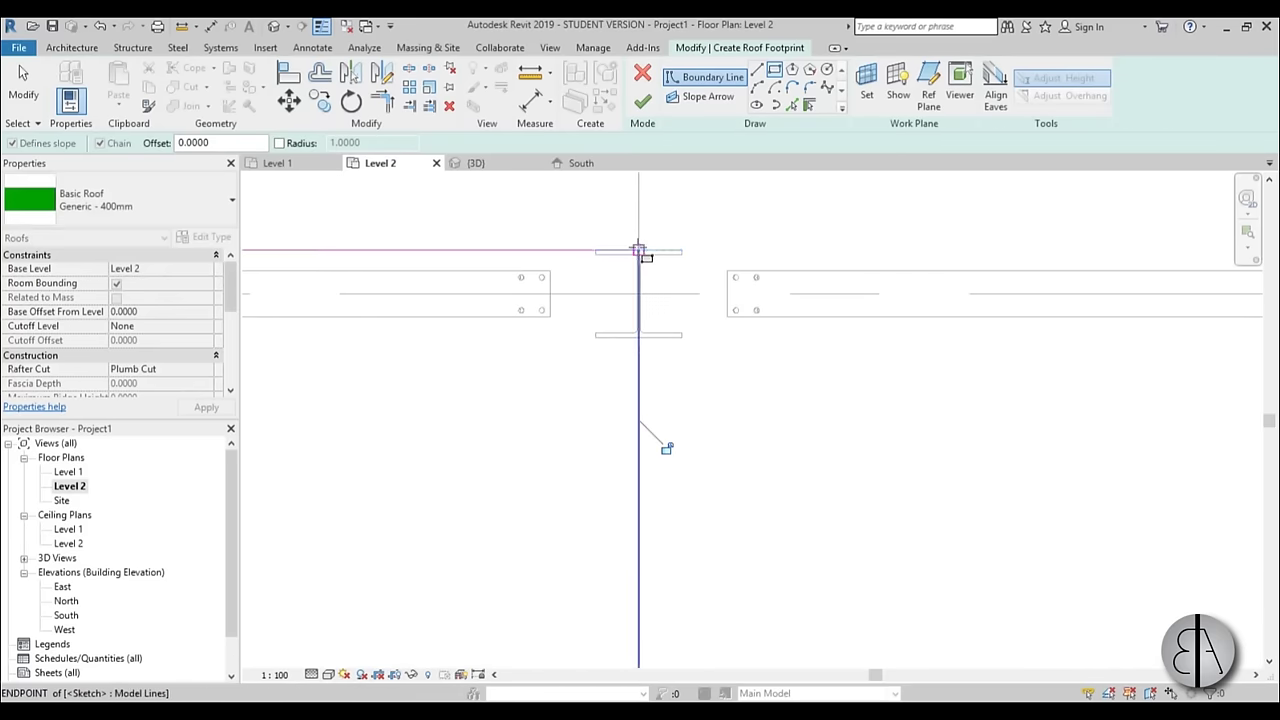
scroll(684, 232, "down", 7)
key("Escape")
key("Escape")
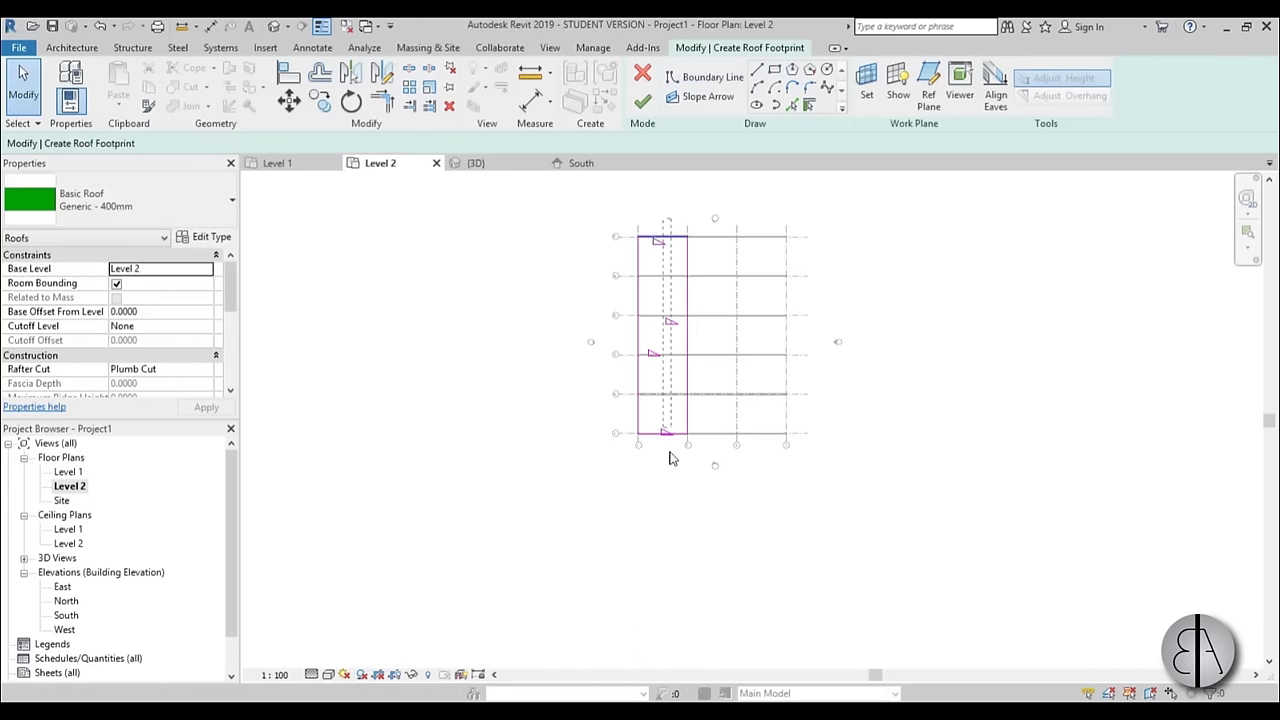
- Remove the slope definition from the roof footprint's two short edges, and set the slope of the two long edges to 16.70°
left_click_drag(666, 521, 662, 226)
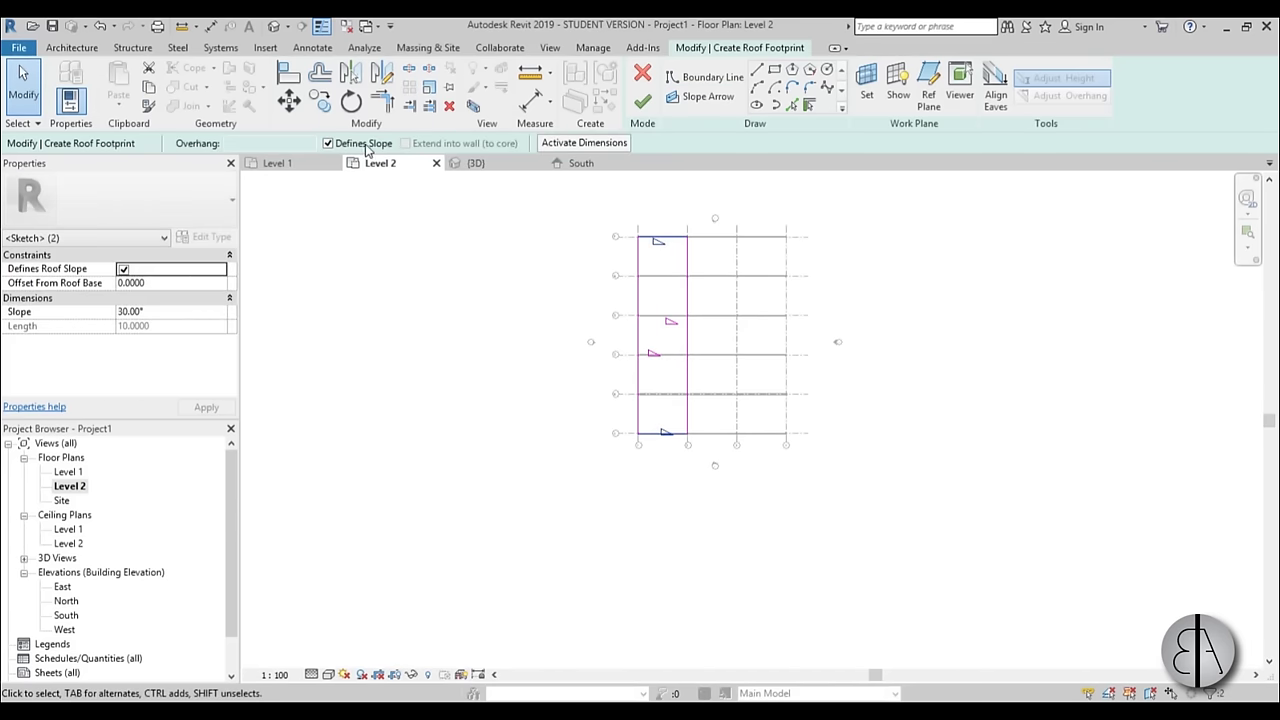
scroll(660, 343, "up", 3)
left_click_drag(749, 403, 325, 398)
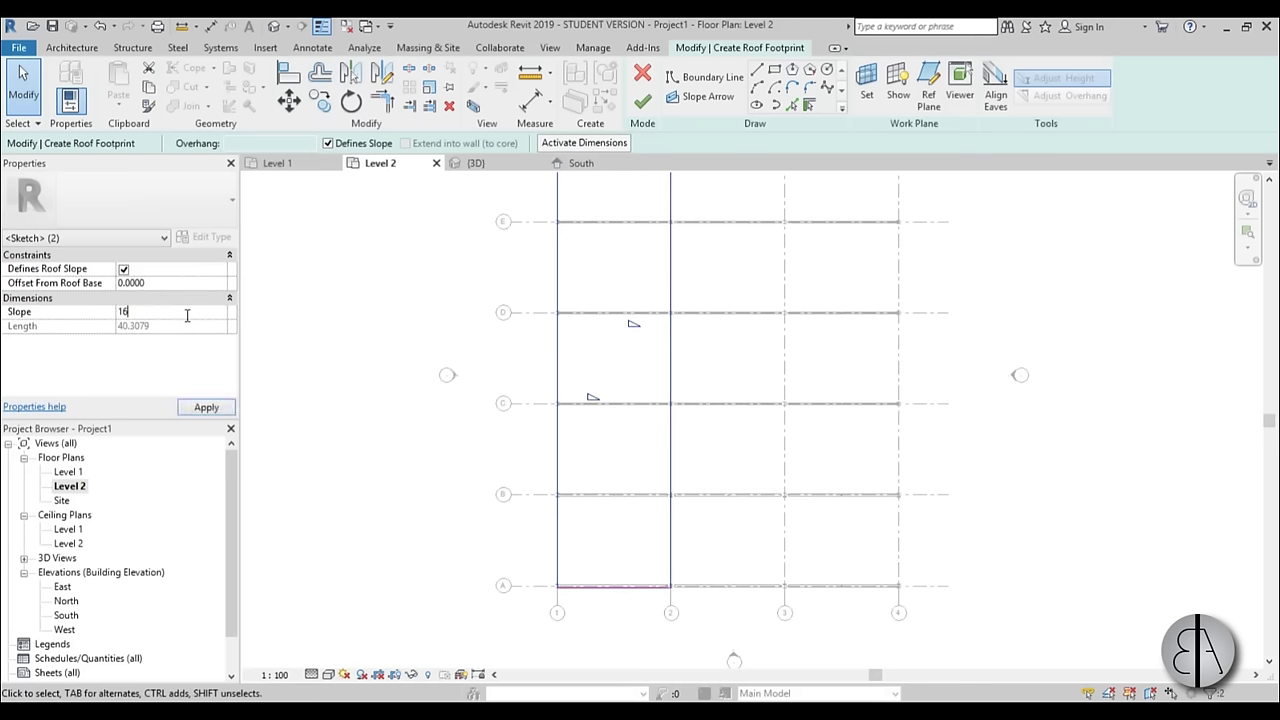
left_click(207, 409)
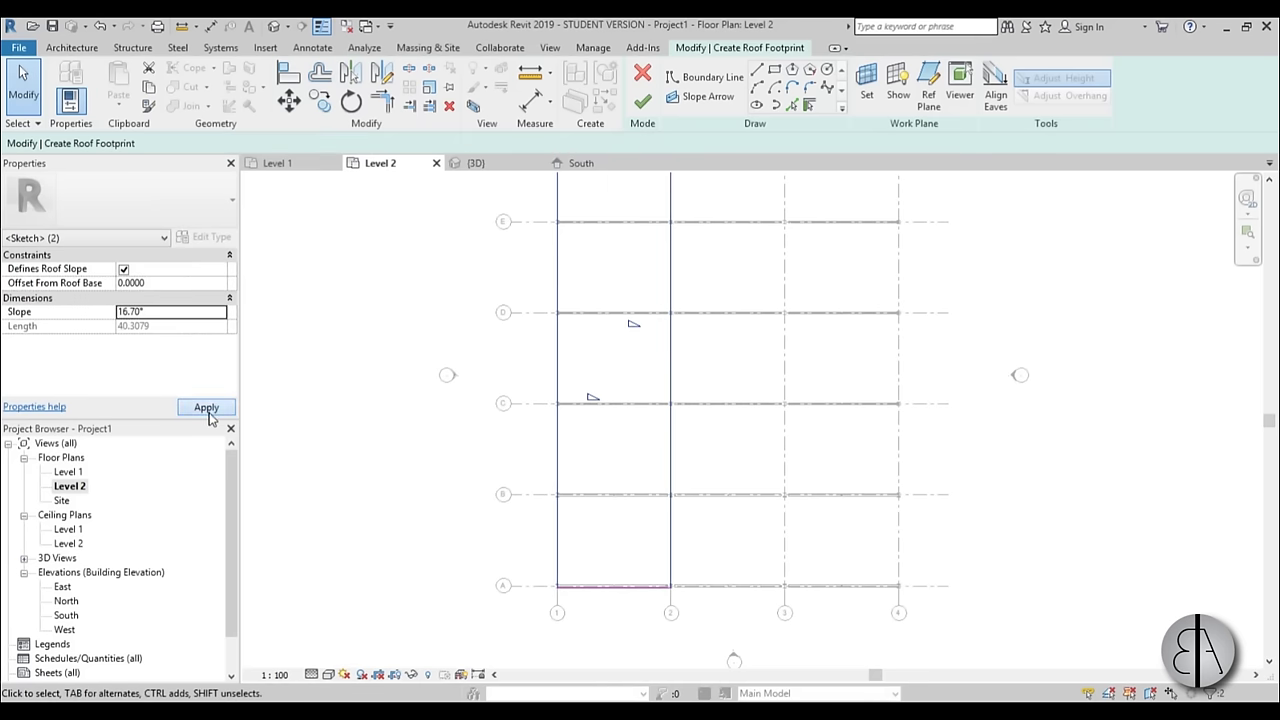
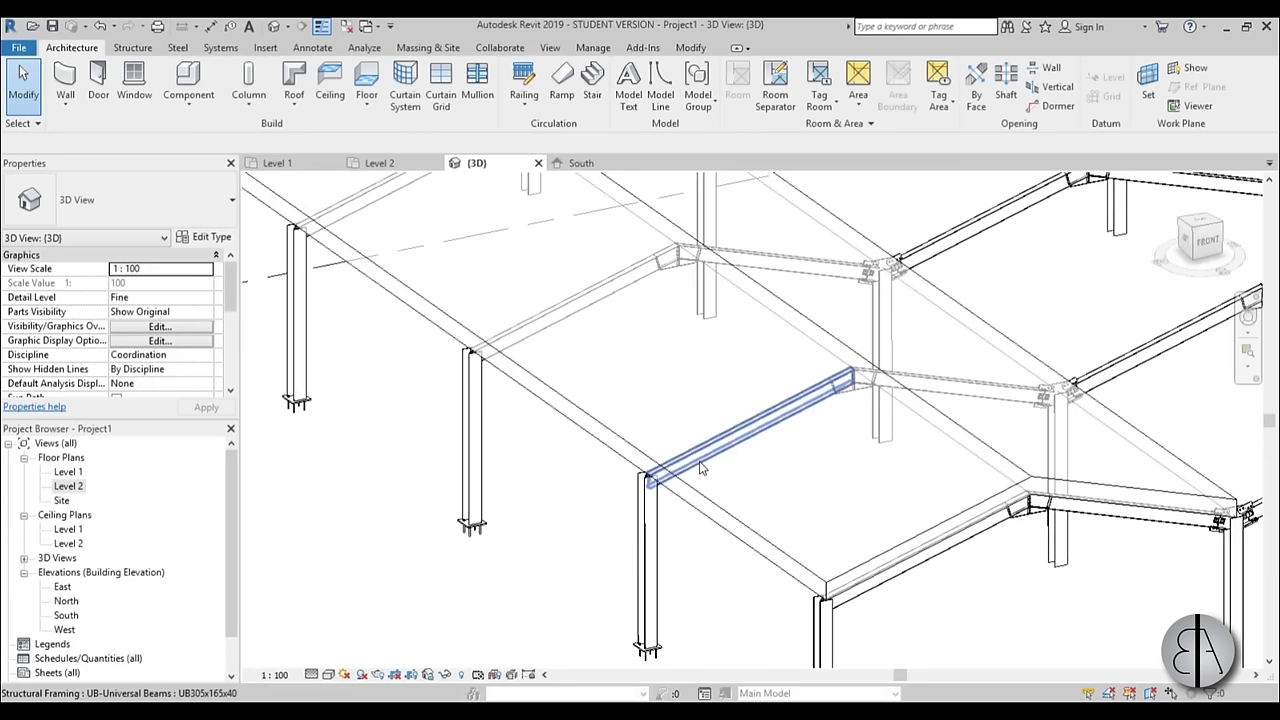
- Start loading a family and browse the US Metric library to the Steel folder of Structural Framing
scroll(700, 470, "up", 1)
scroll(678, 468, "up", 2)
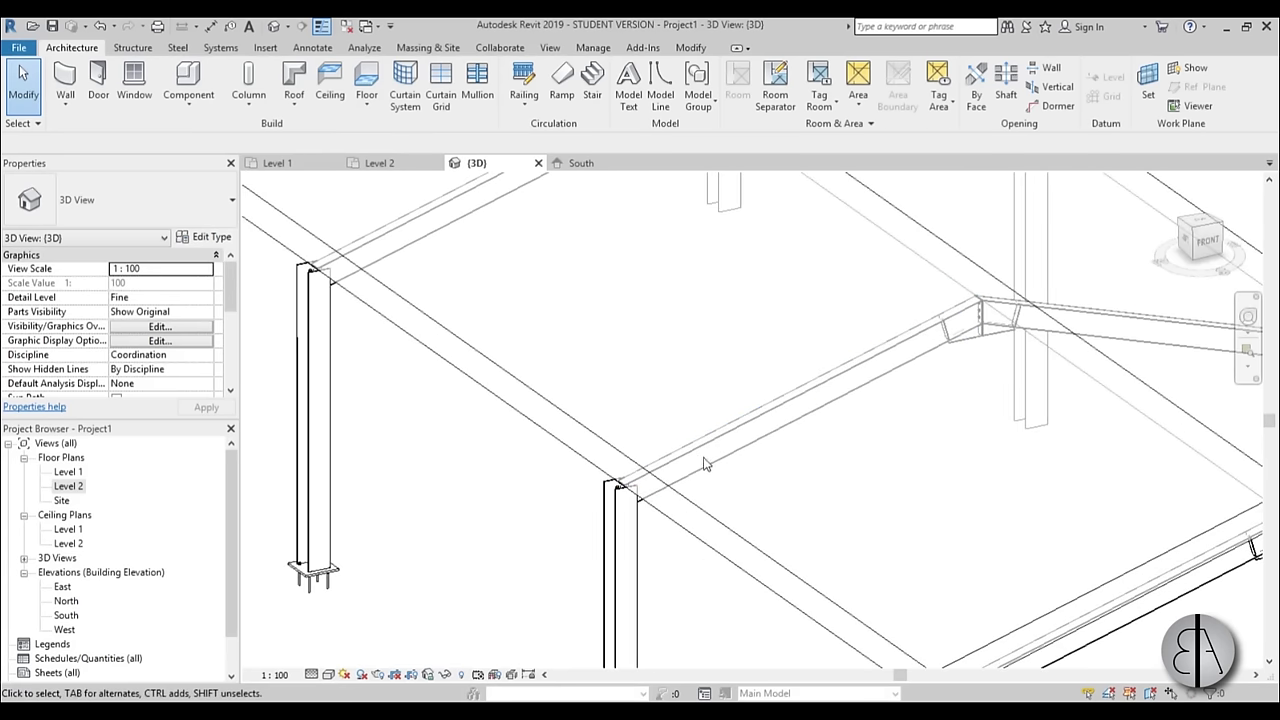
left_click(690, 440)
left_click(724, 390)
left_click(265, 47)
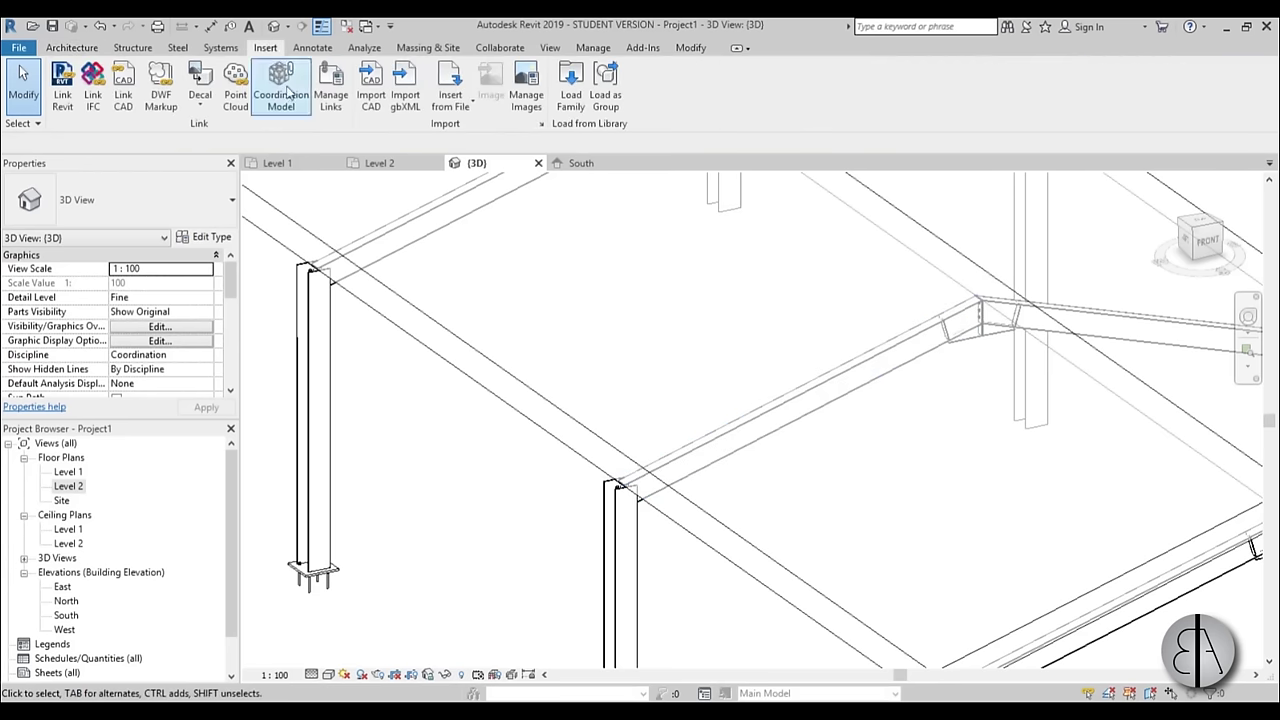
left_click(572, 105)
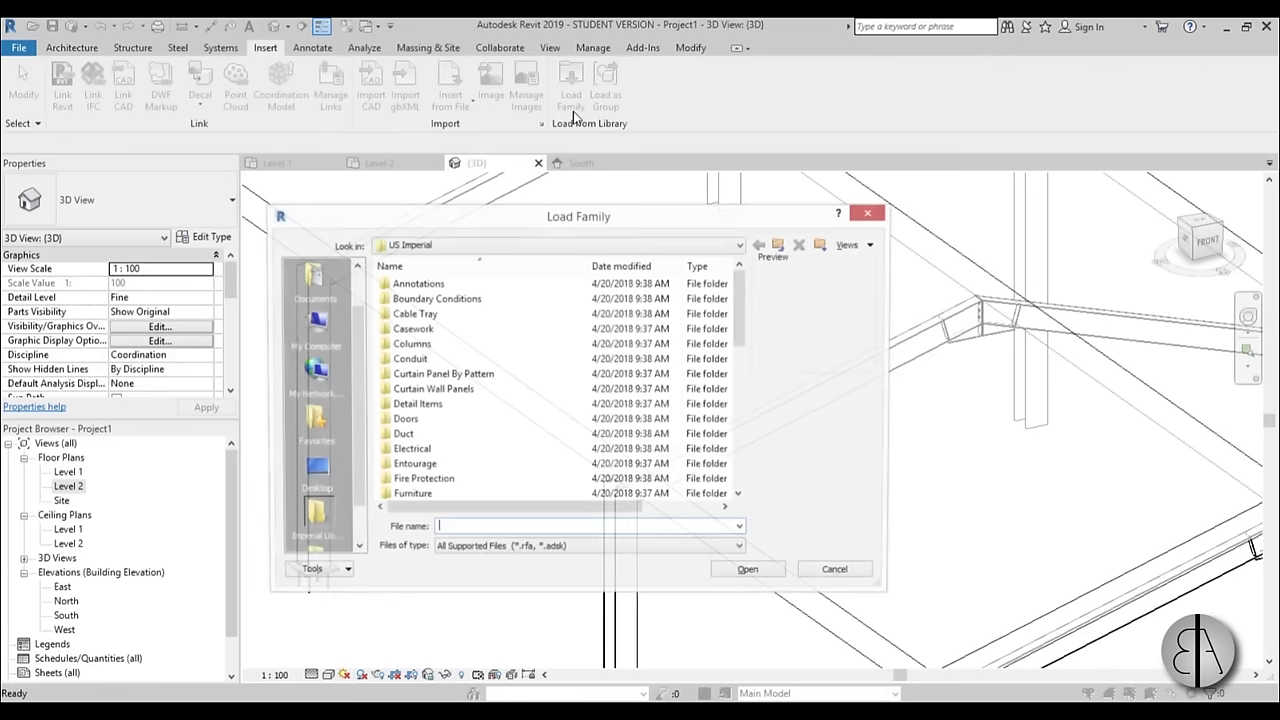
left_click(779, 245)
double_click(425, 314)
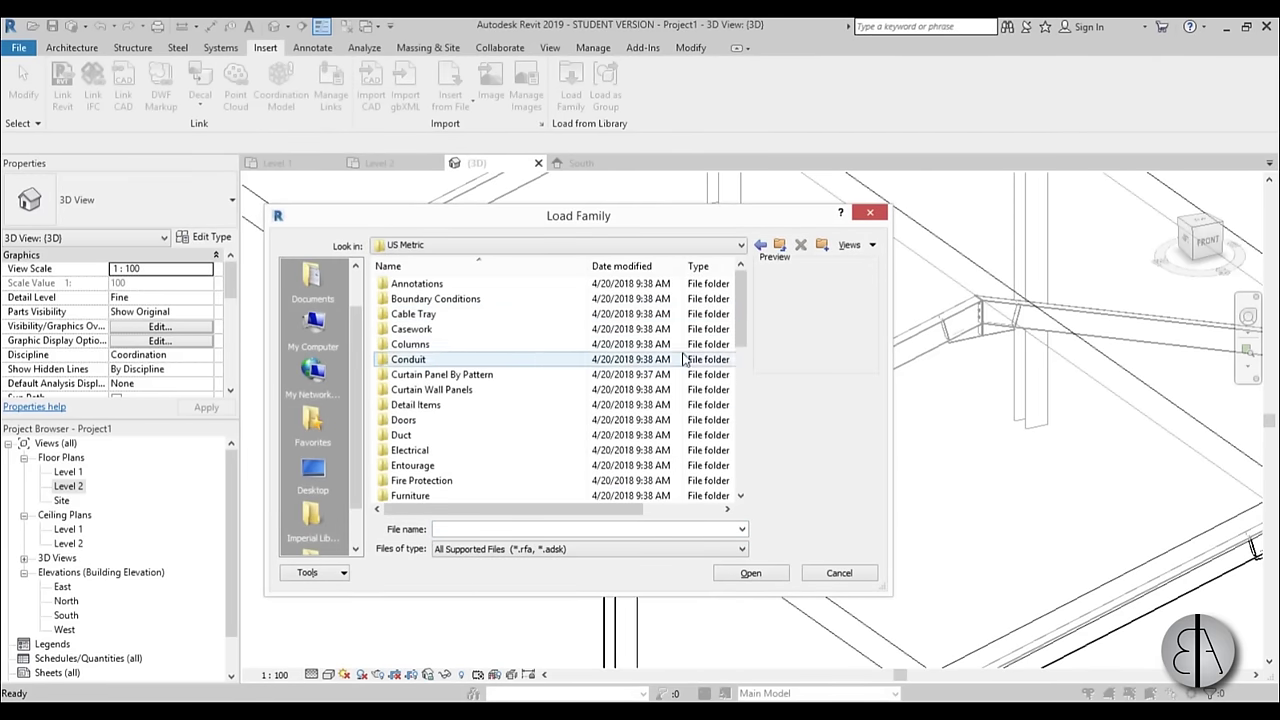
left_click_drag(748, 318, 748, 445)
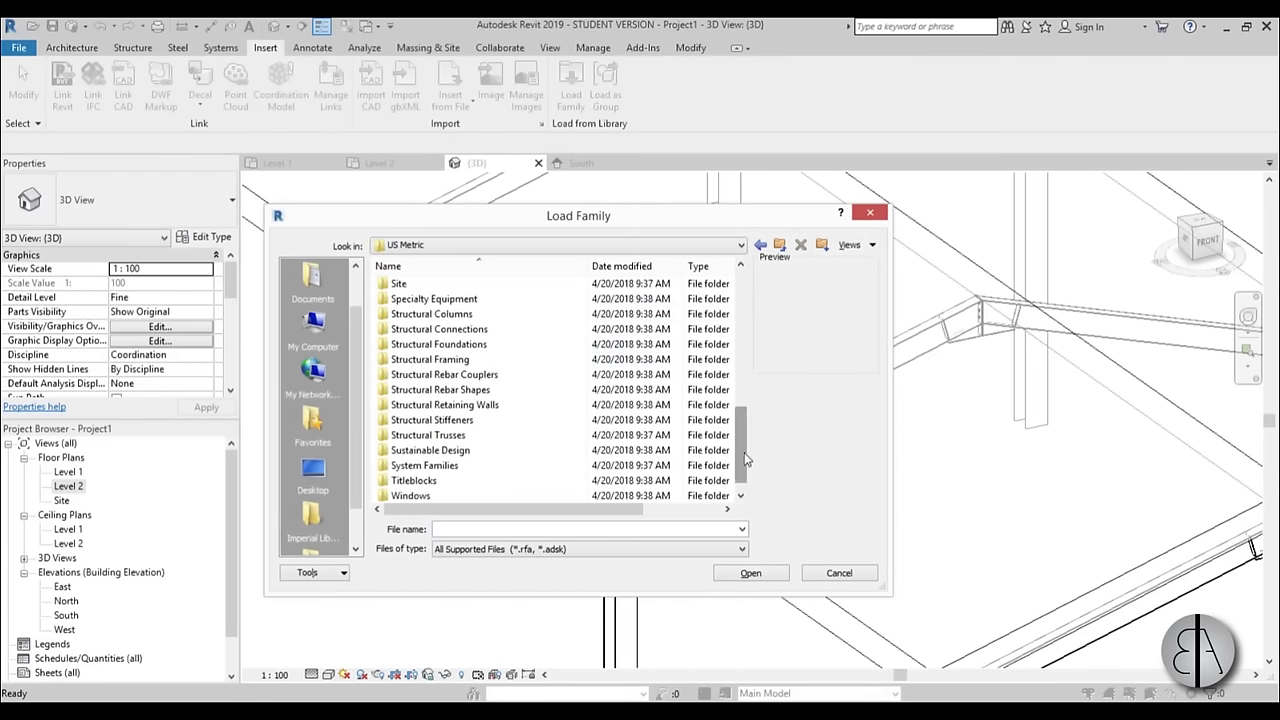
double_click(428, 359)
double_click(408, 332)
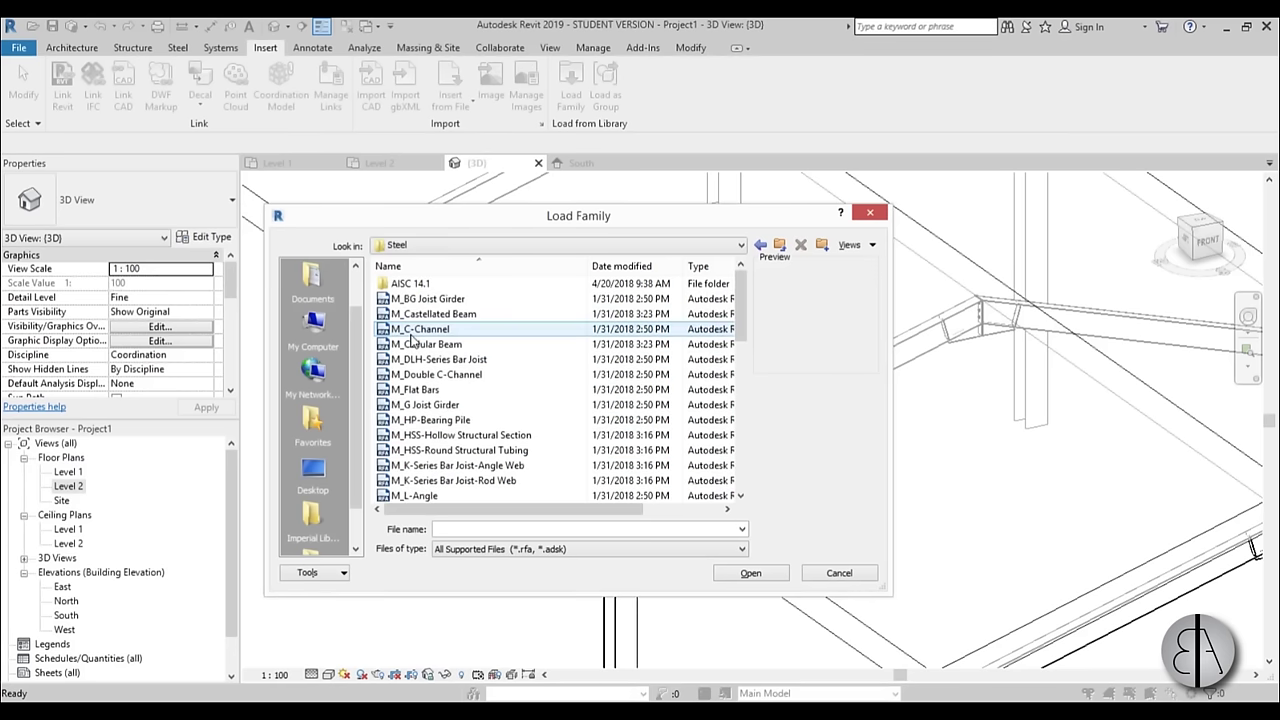
- Load the UB-Universal Beam family with only the type 152x89x16UB
left_click_drag(741, 325, 746, 478)
left_click(452, 452)
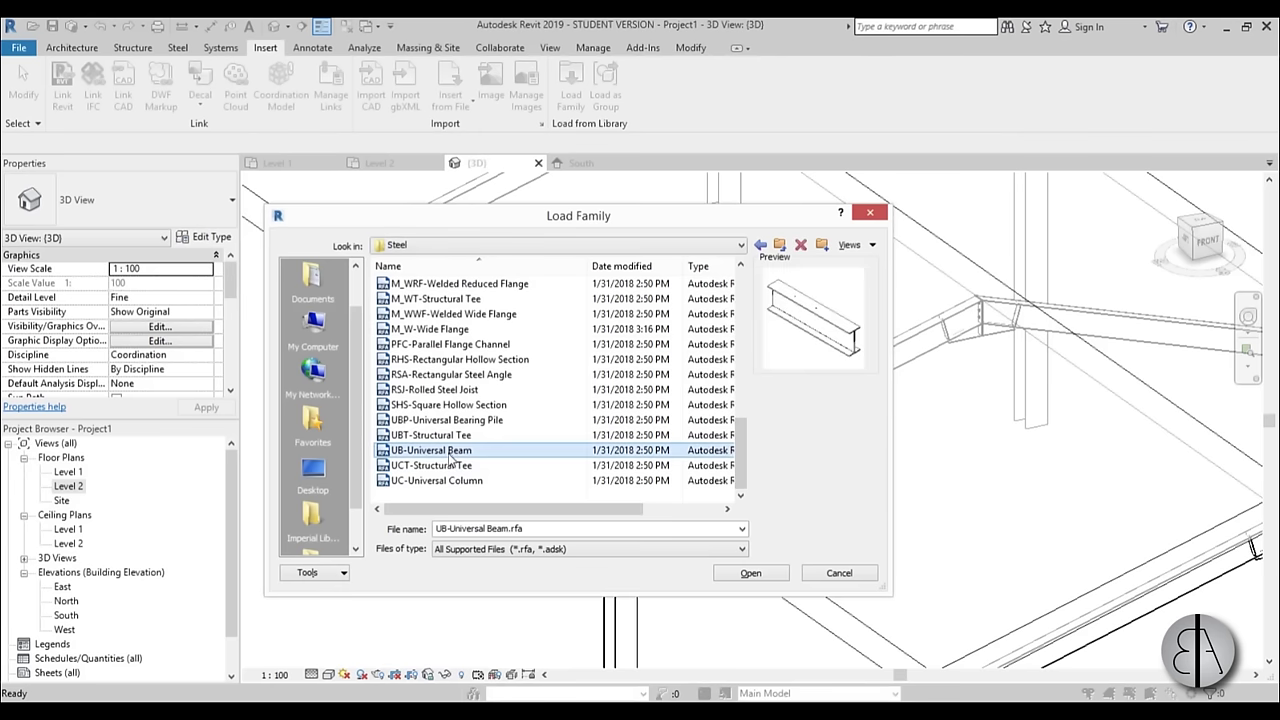
left_click(750, 572)
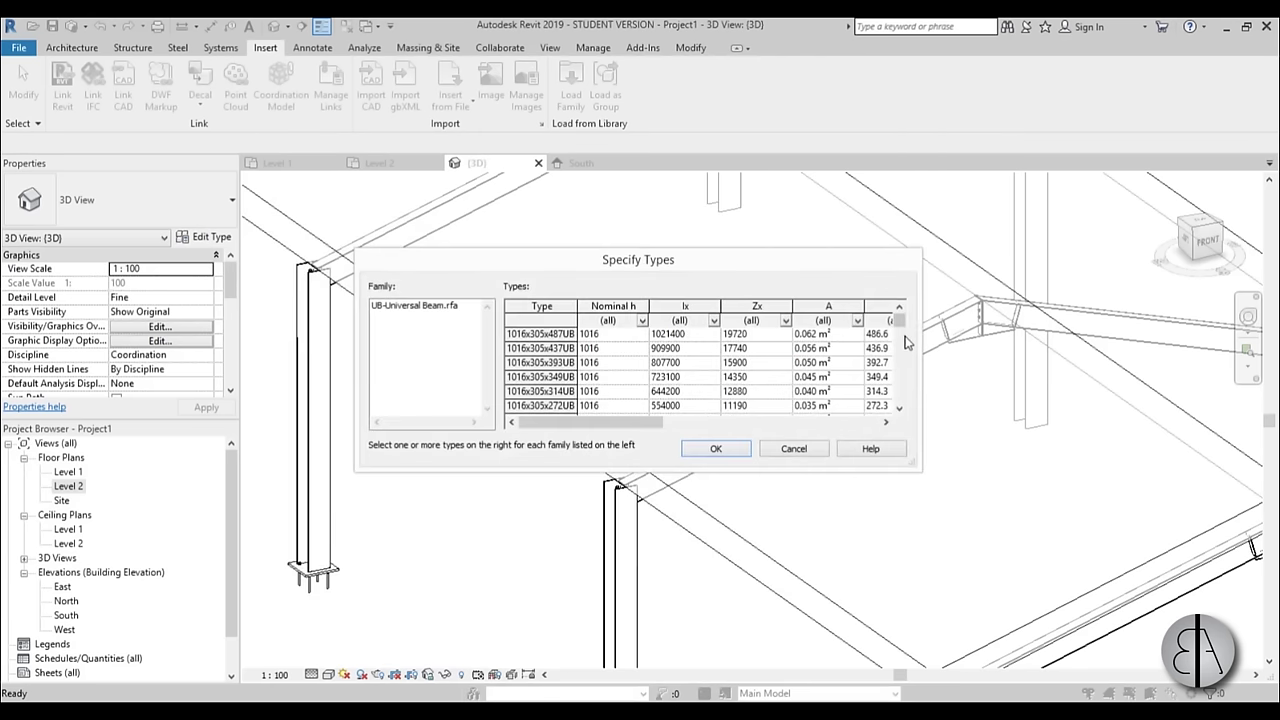
left_click_drag(904, 332, 912, 394)
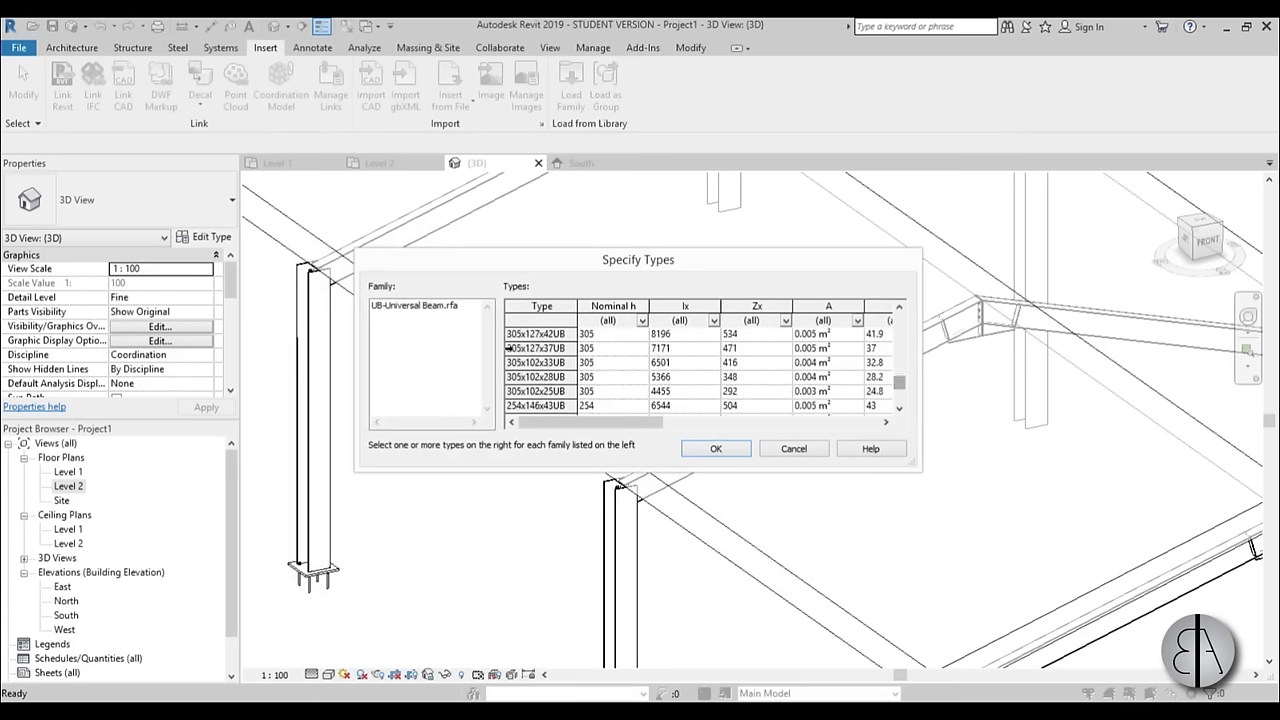
left_click_drag(904, 389, 904, 407)
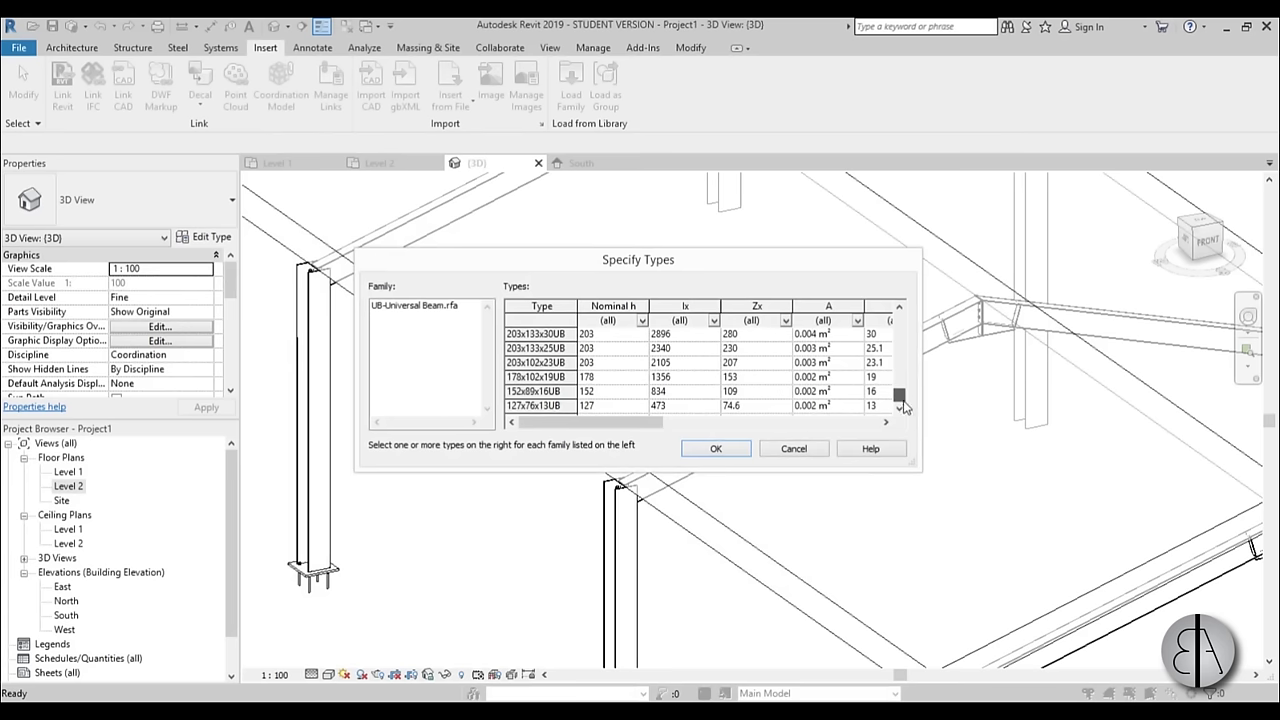
left_click(524, 404)
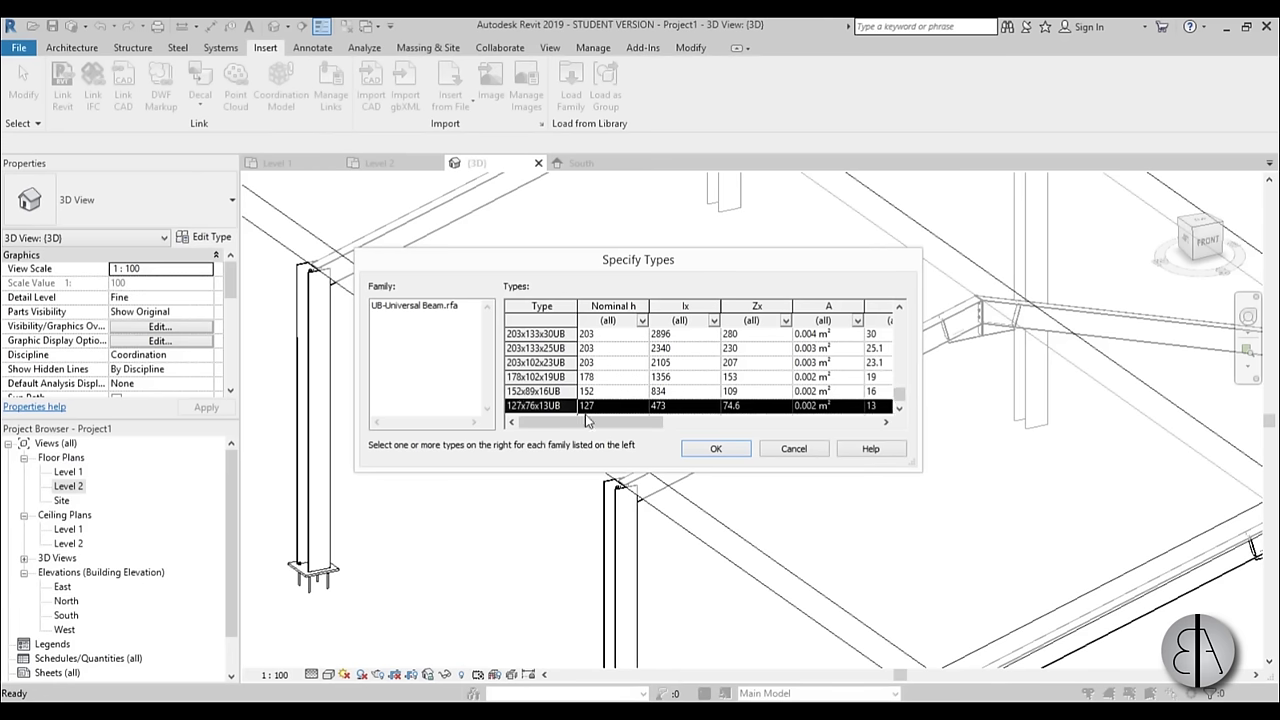
left_click(526, 390)
left_click(716, 448)
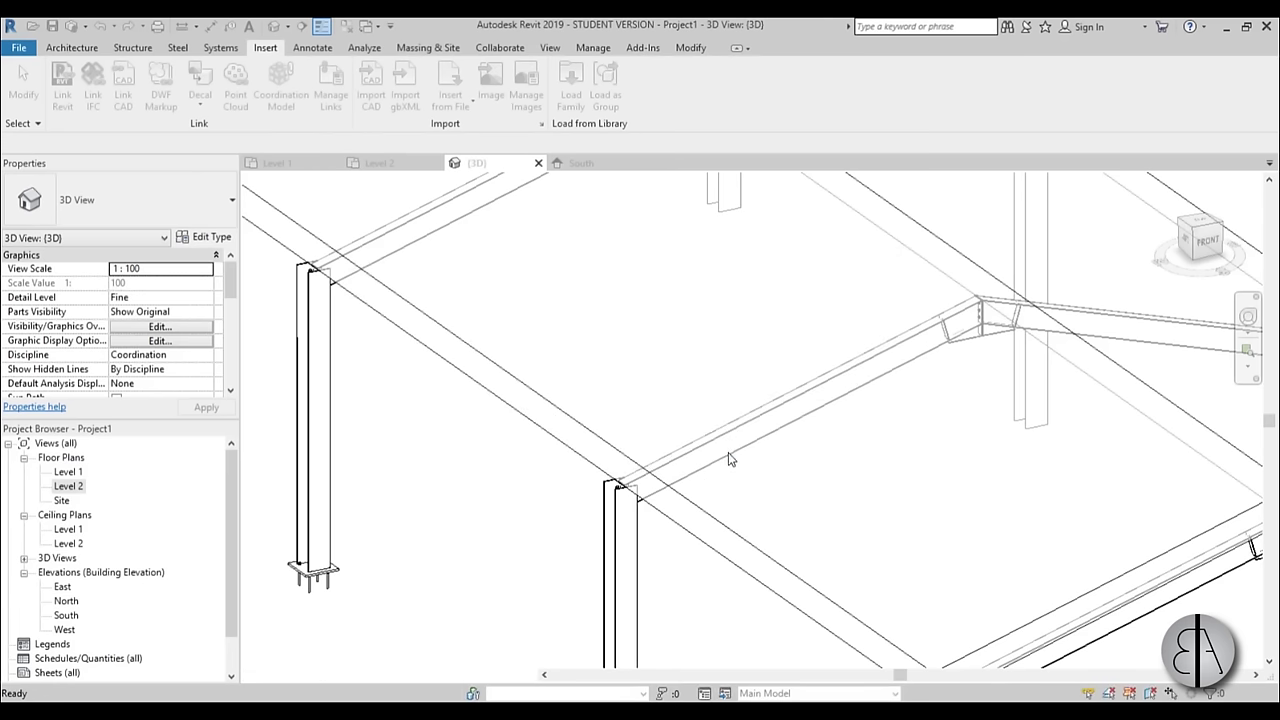
- Start a structural beam system in the 3D view and pick the roof slope above the outer column row as its work plane
scroll(602, 489, "down", 2)
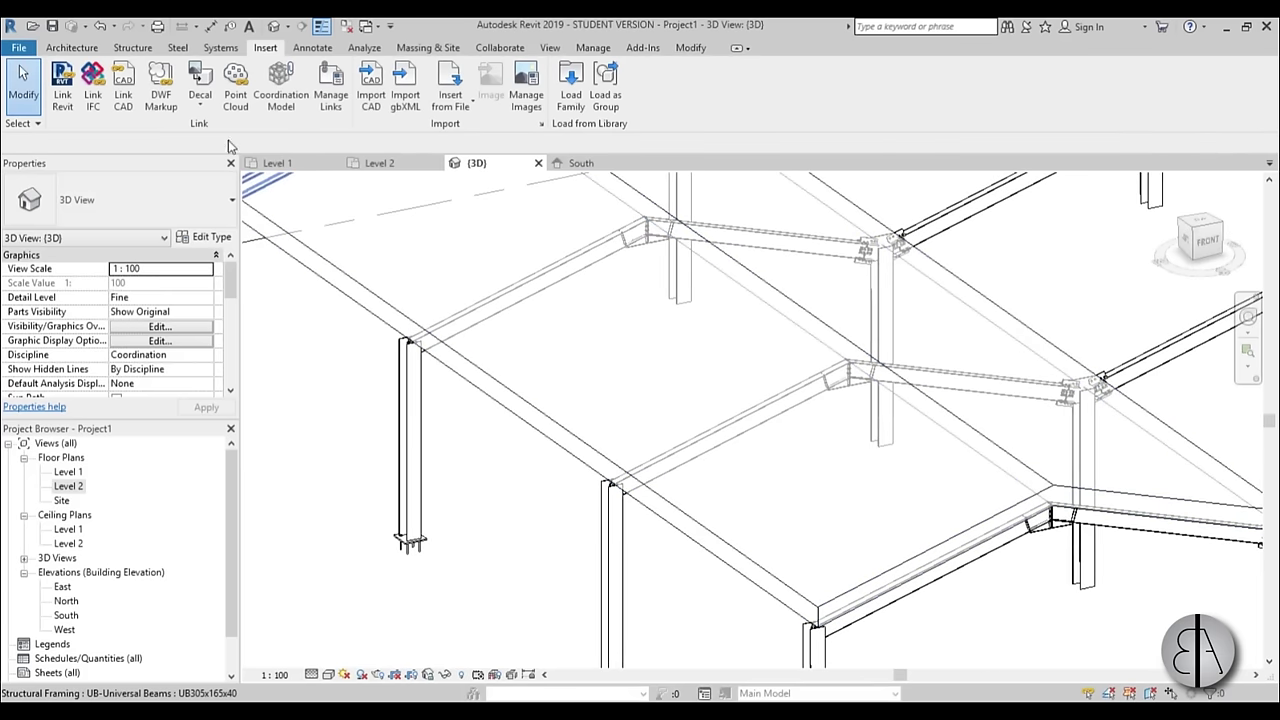
left_click(130, 48)
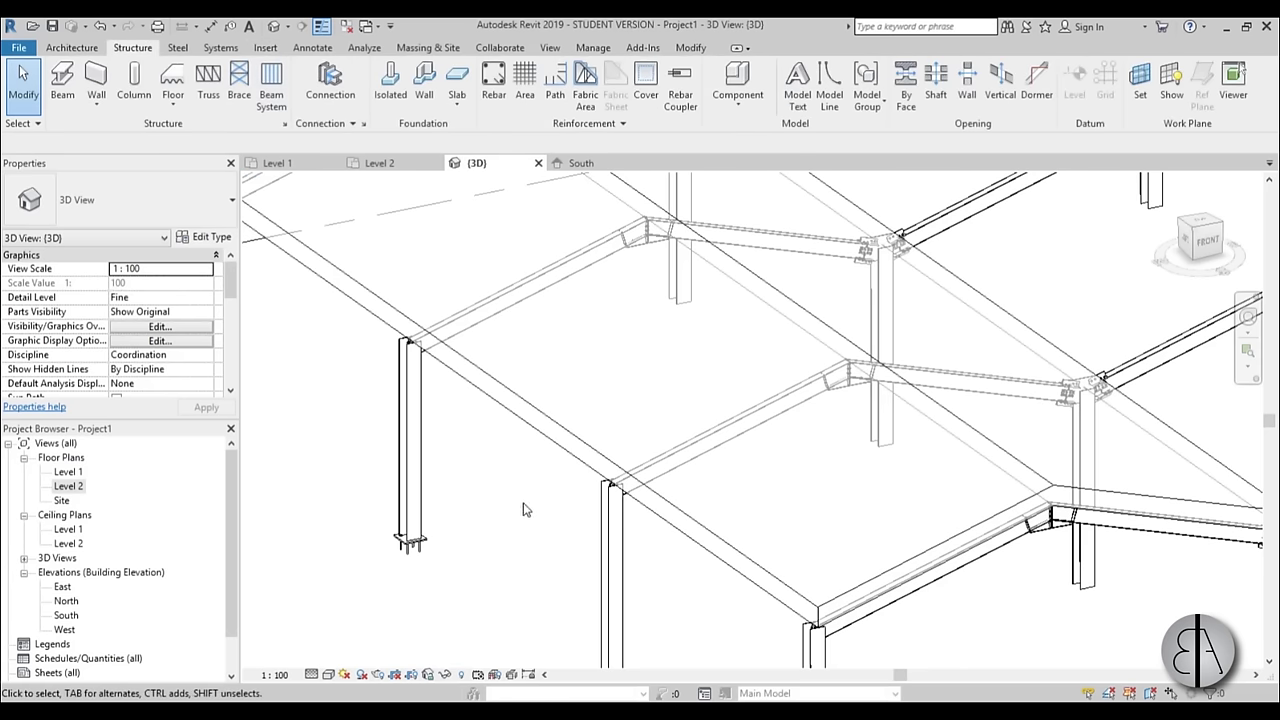
scroll(524, 509, "down", 5)
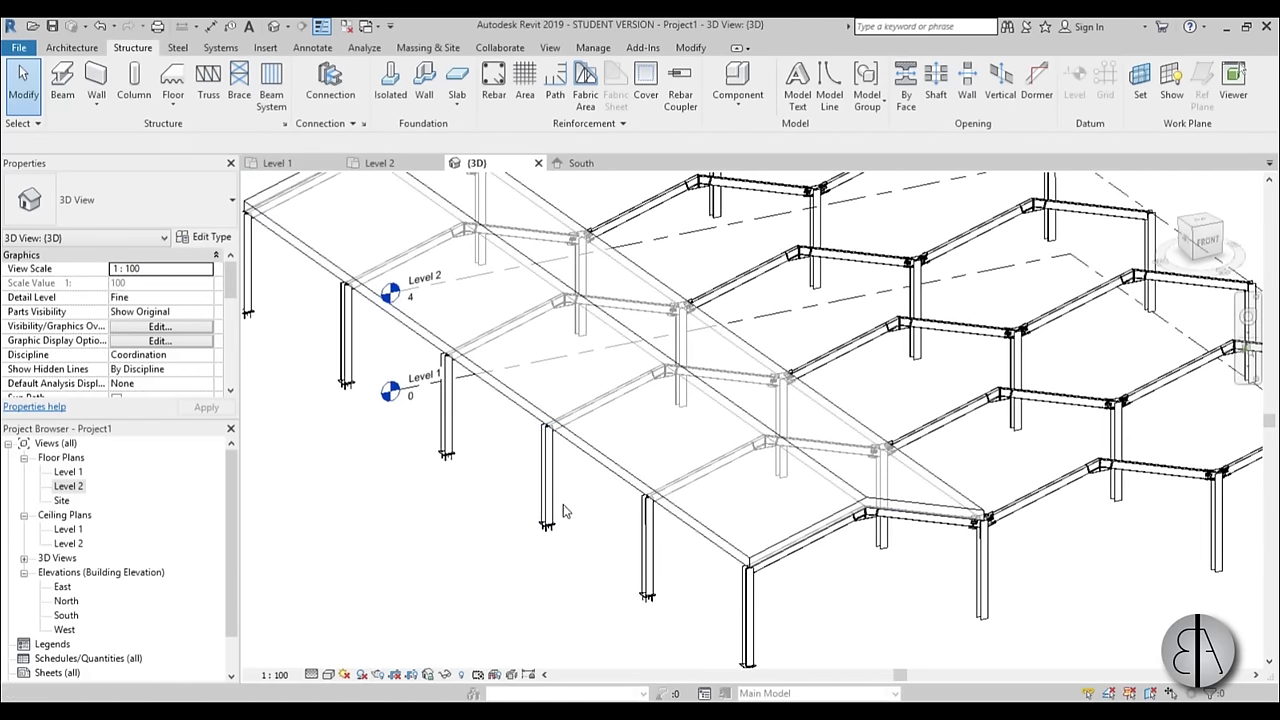
left_click(272, 95)
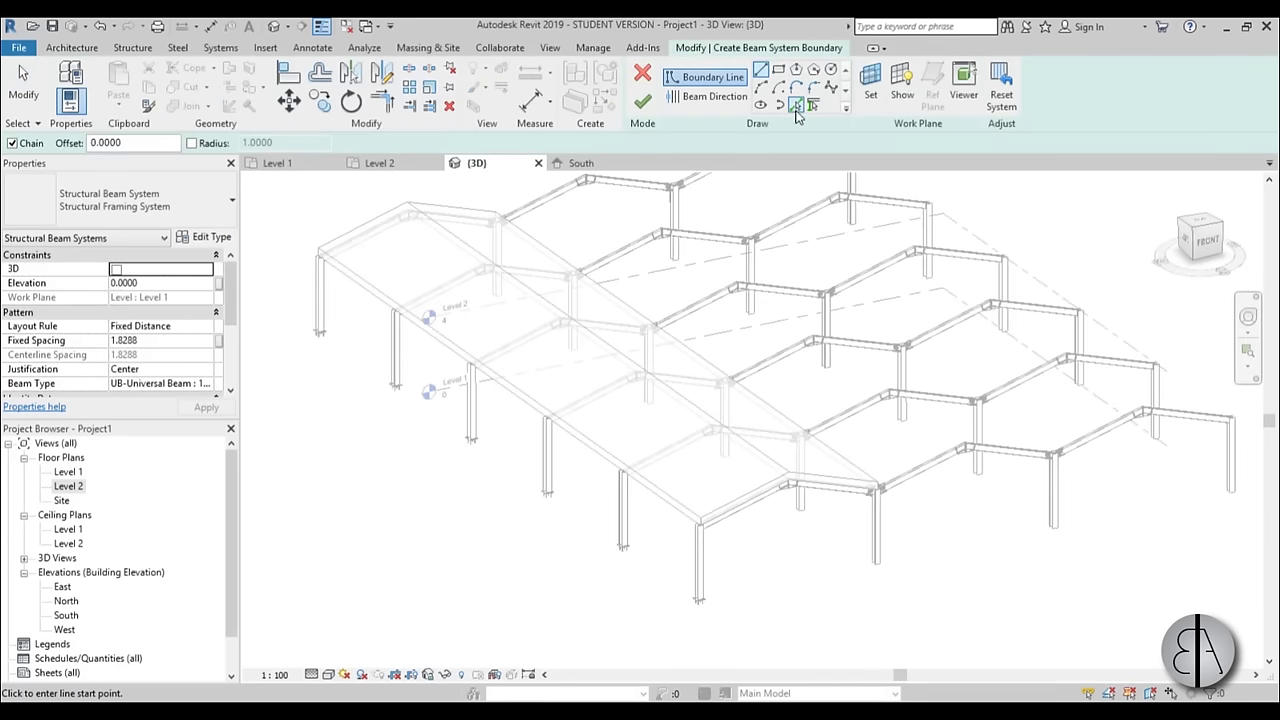
left_click(870, 95)
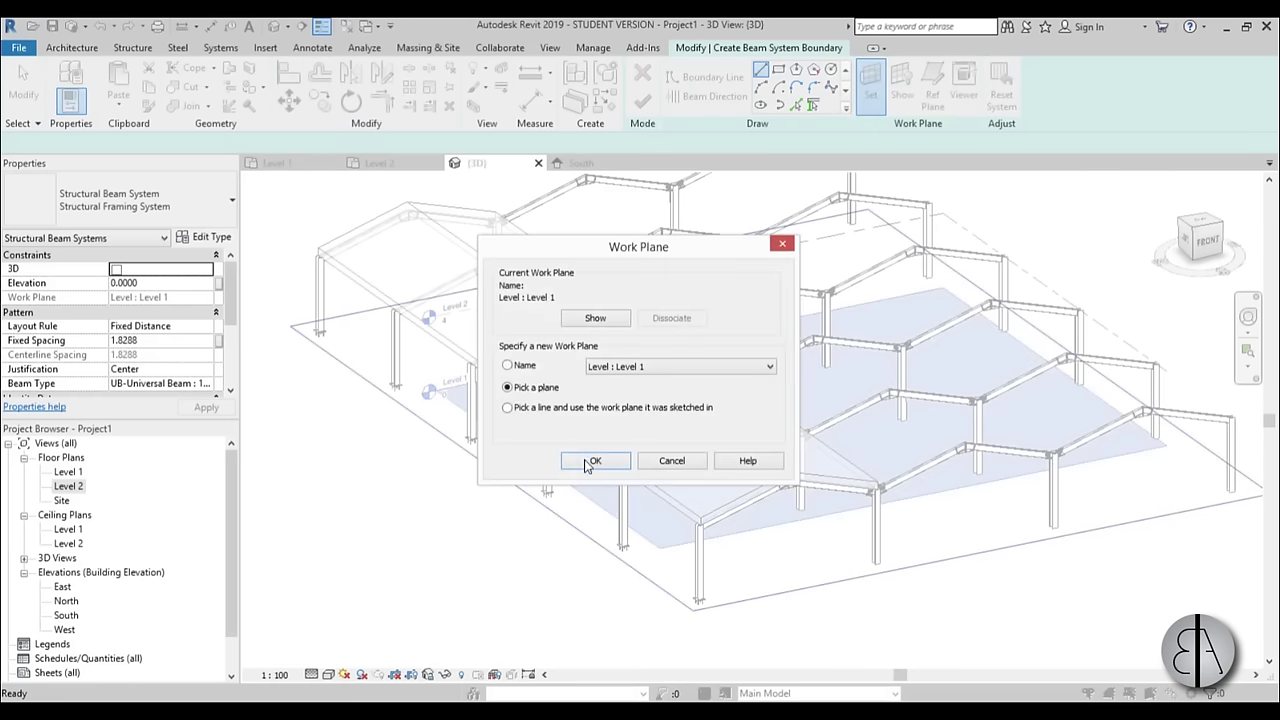
left_click(592, 461)
scroll(665, 525, "up", 5)
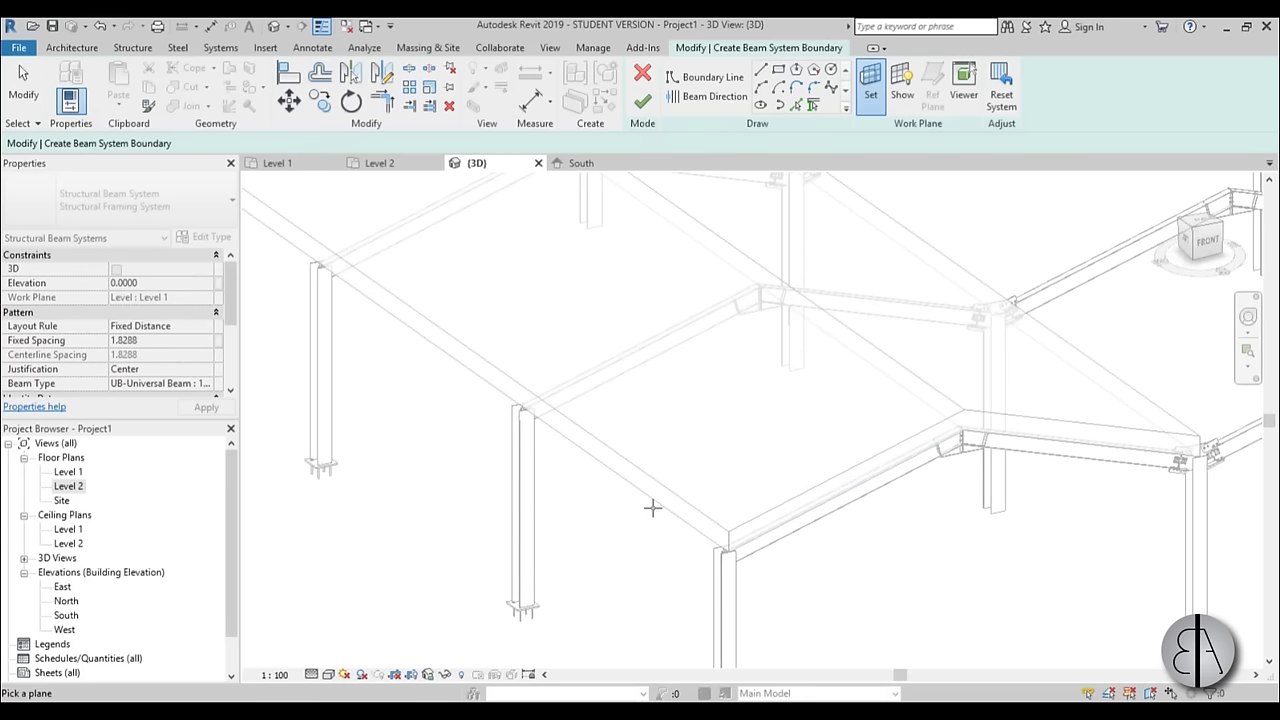
left_click(652, 508)
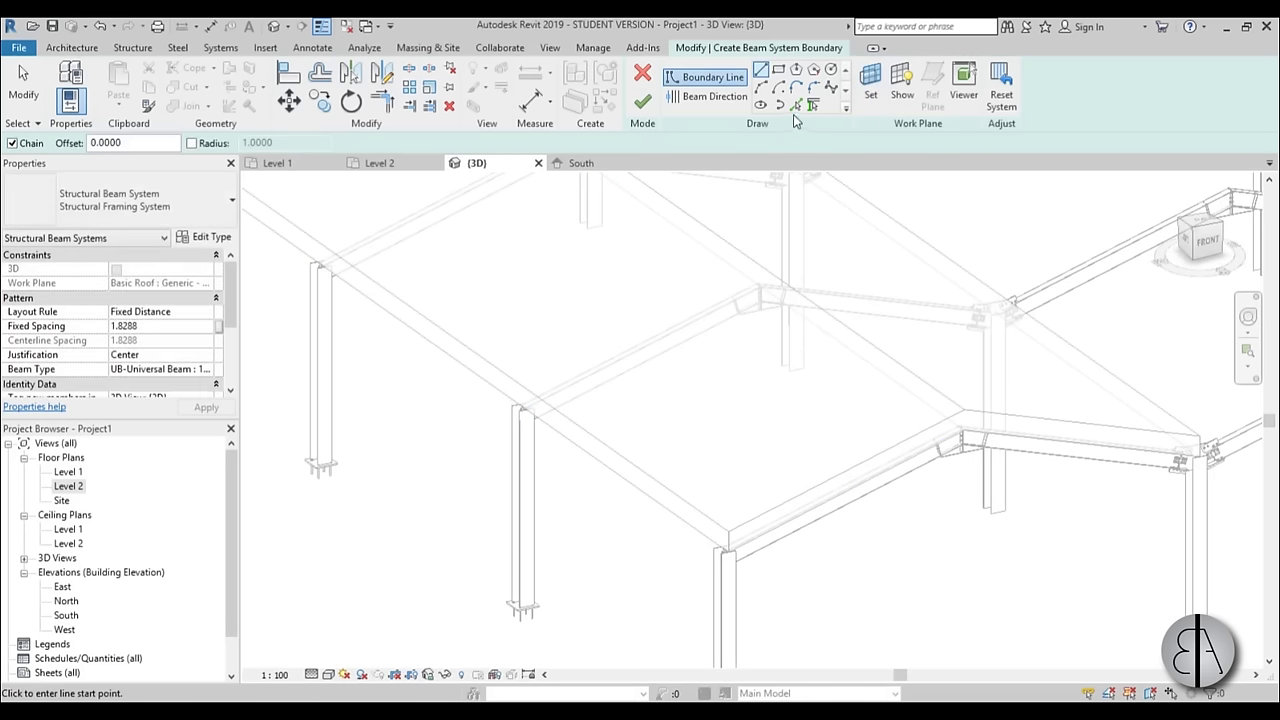
- Pick the eave, ridge and end-frame lines of the roof slope as the beam system's boundary lines
left_click(796, 105)
left_click(640, 495)
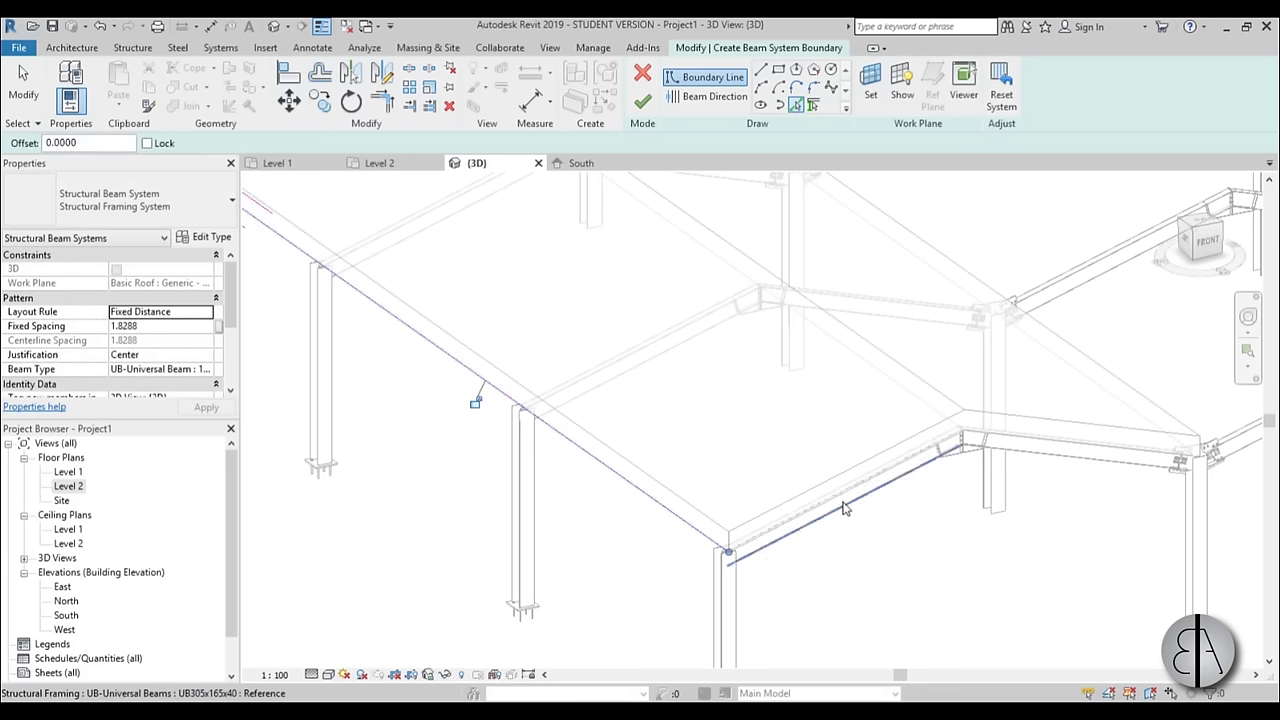
left_click(840, 507)
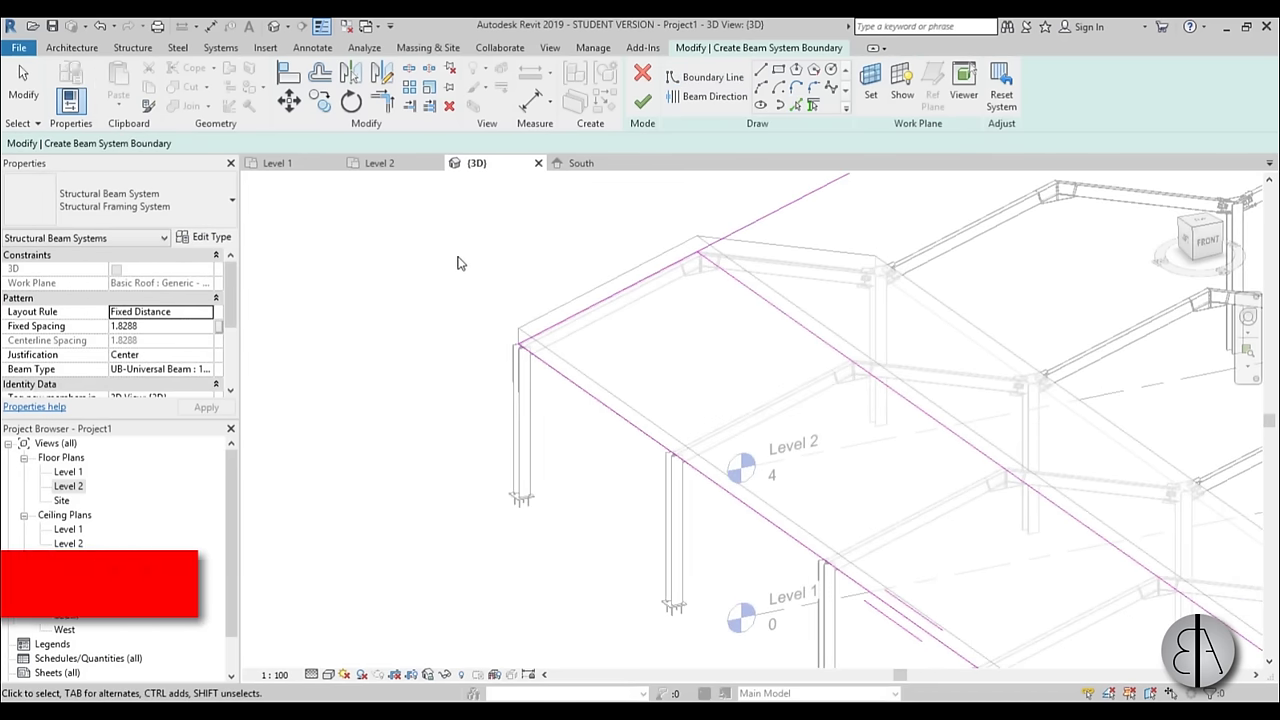
- Trim the overlapping boundary lines at the corners so that they form a closed rectangle
key("t")
key("r")
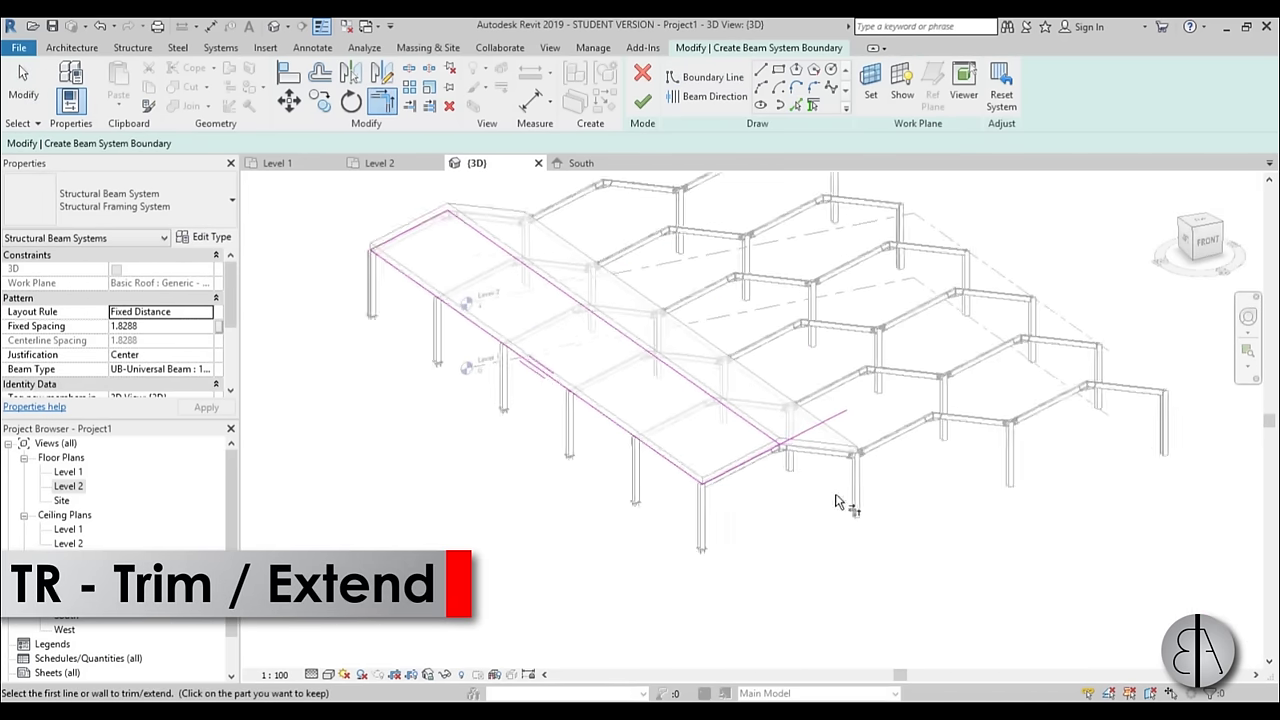
scroll(739, 426, "up", 3)
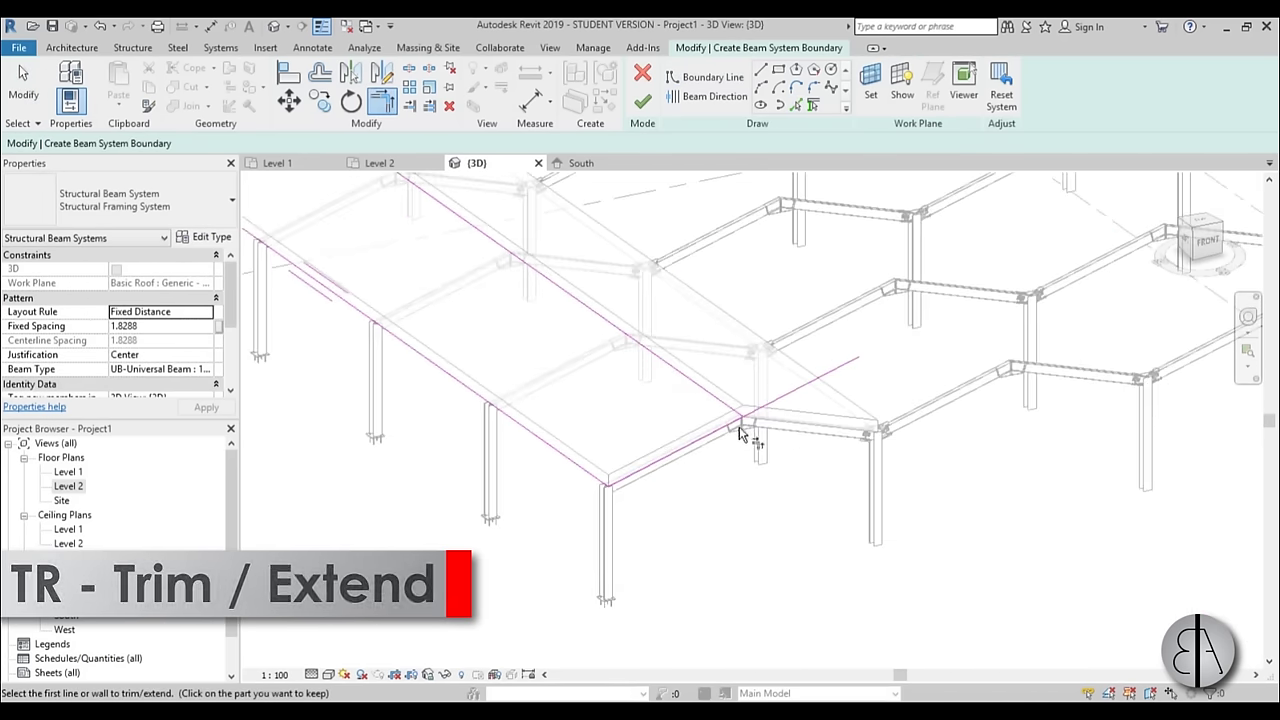
middle_click_drag(742, 424, 868, 515)
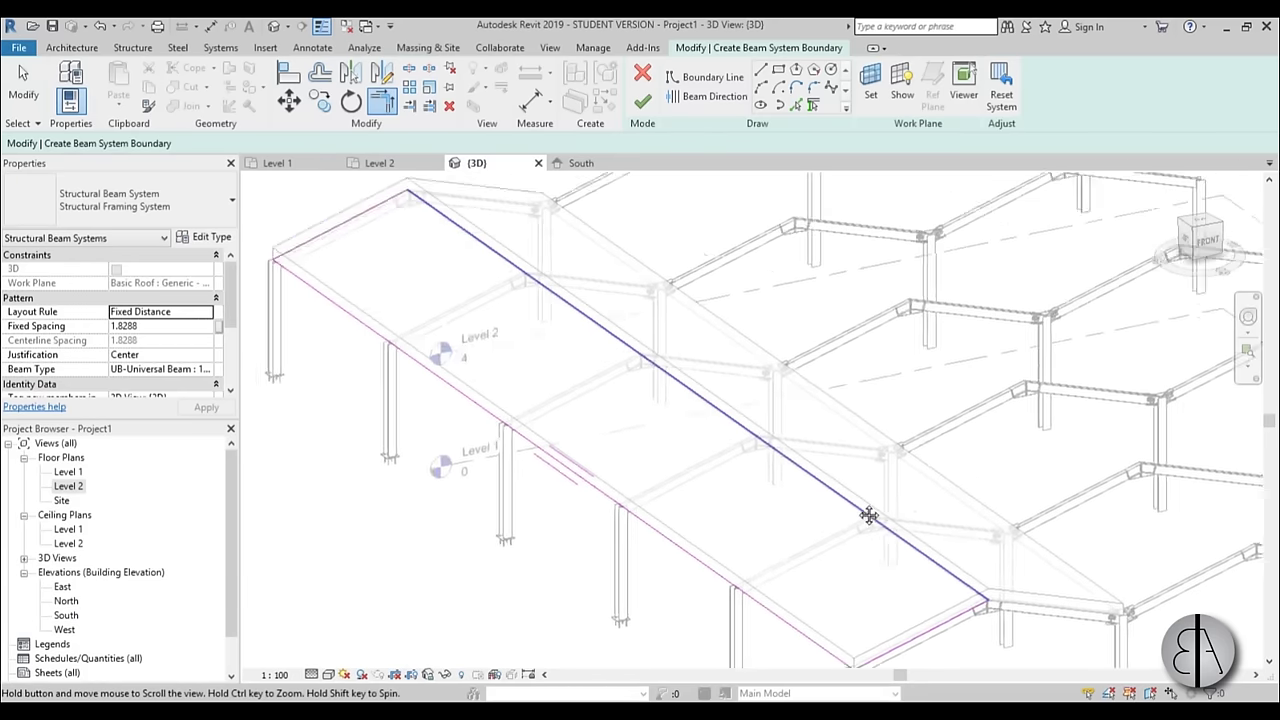
scroll(868, 515, "down", 3)
- Draw a beam direction line parallel to the eave, from one short boundary edge to the other
left_click(710, 96)
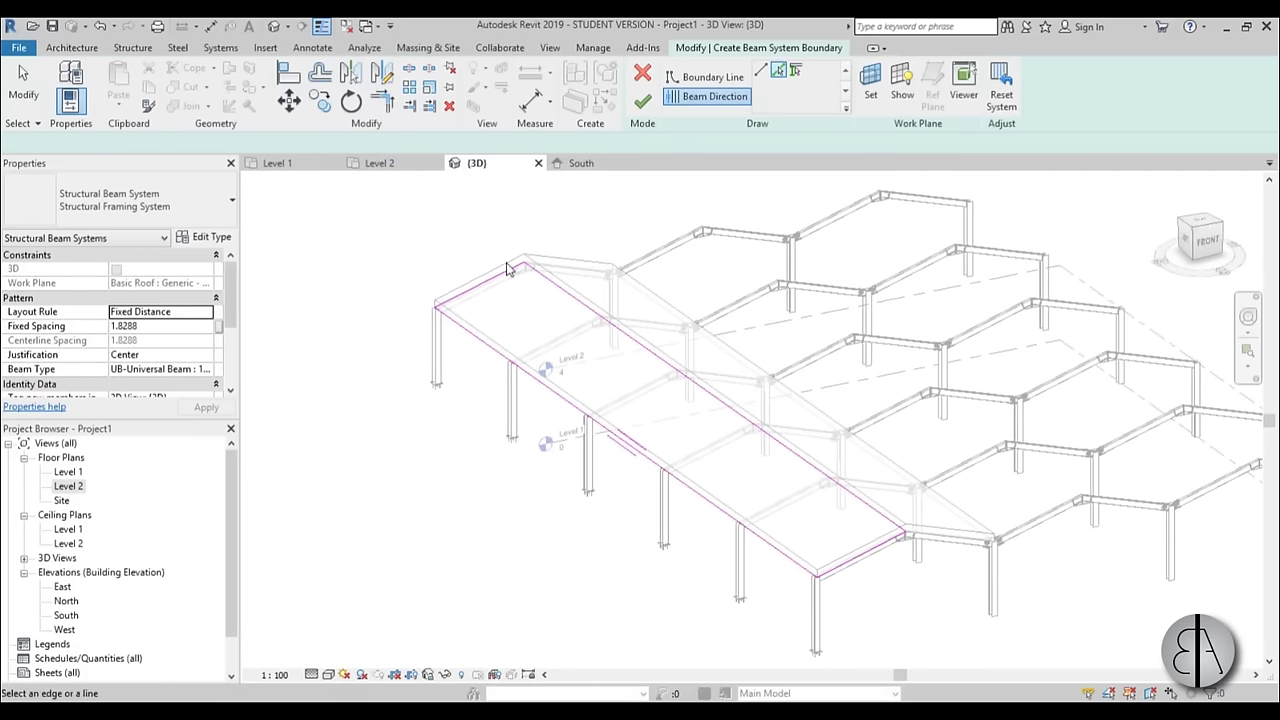
left_click(760, 70)
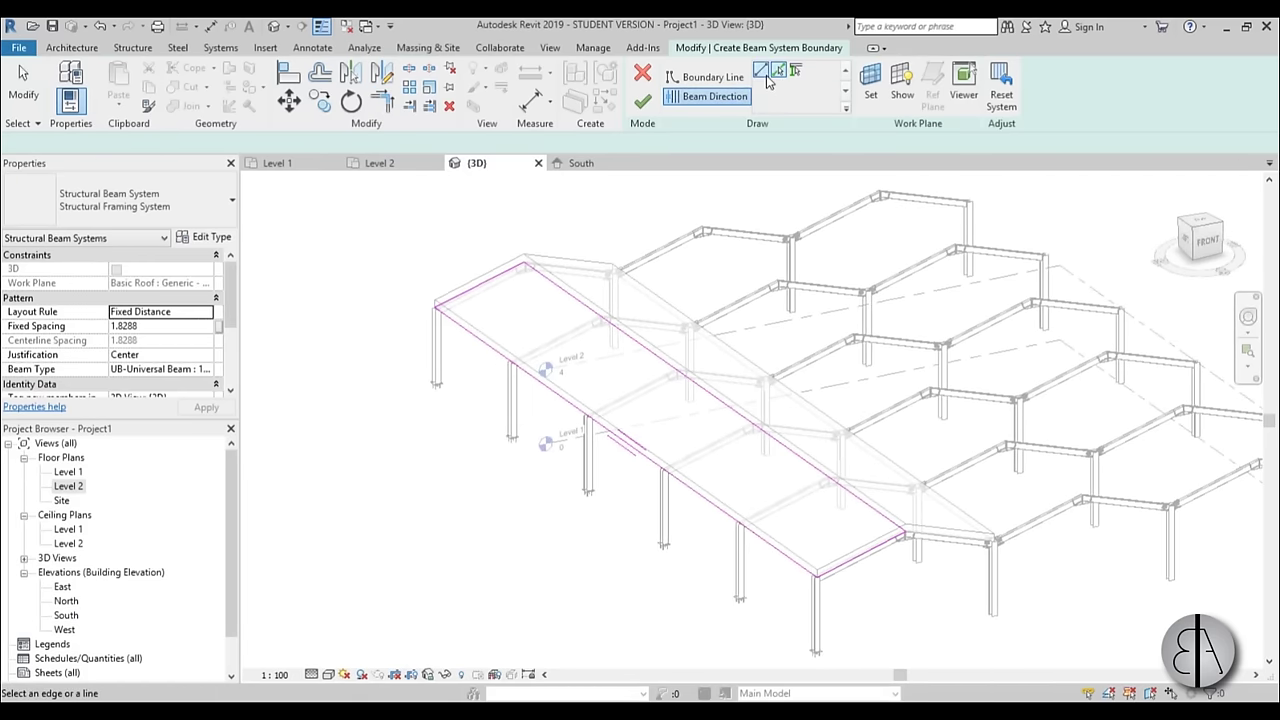
left_click(484, 283)
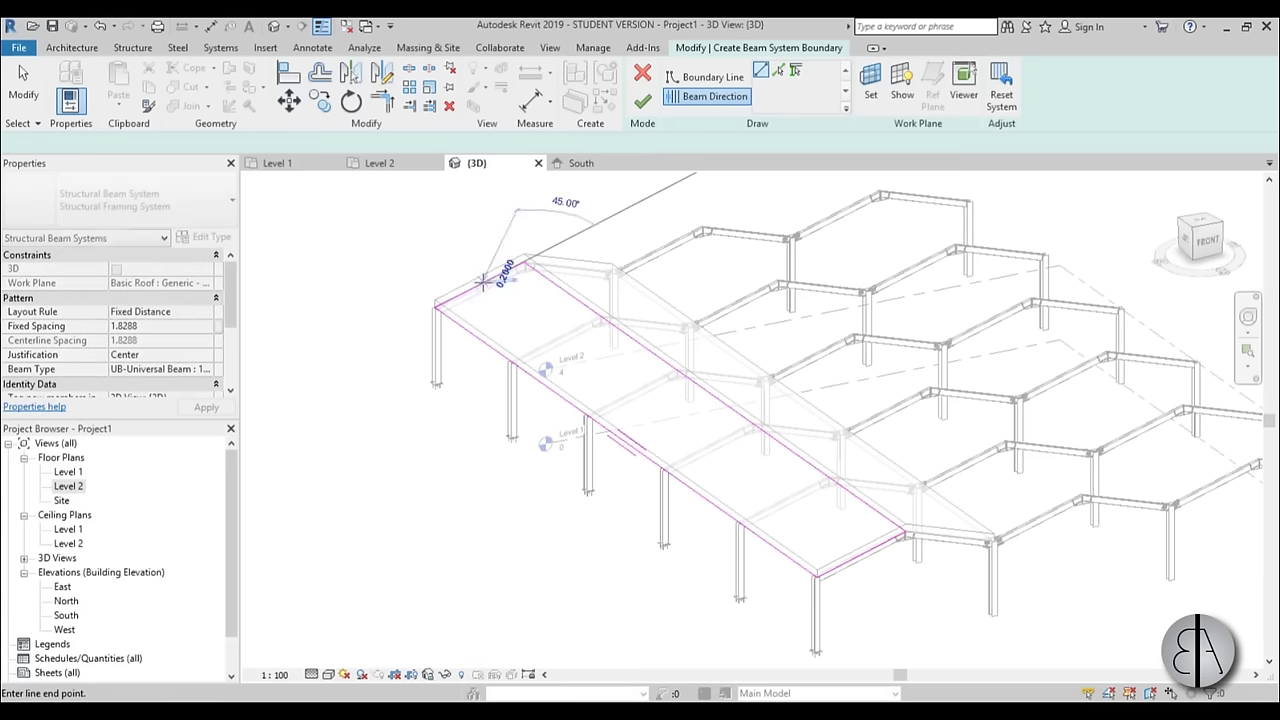
left_click(860, 556)
key("Escape")
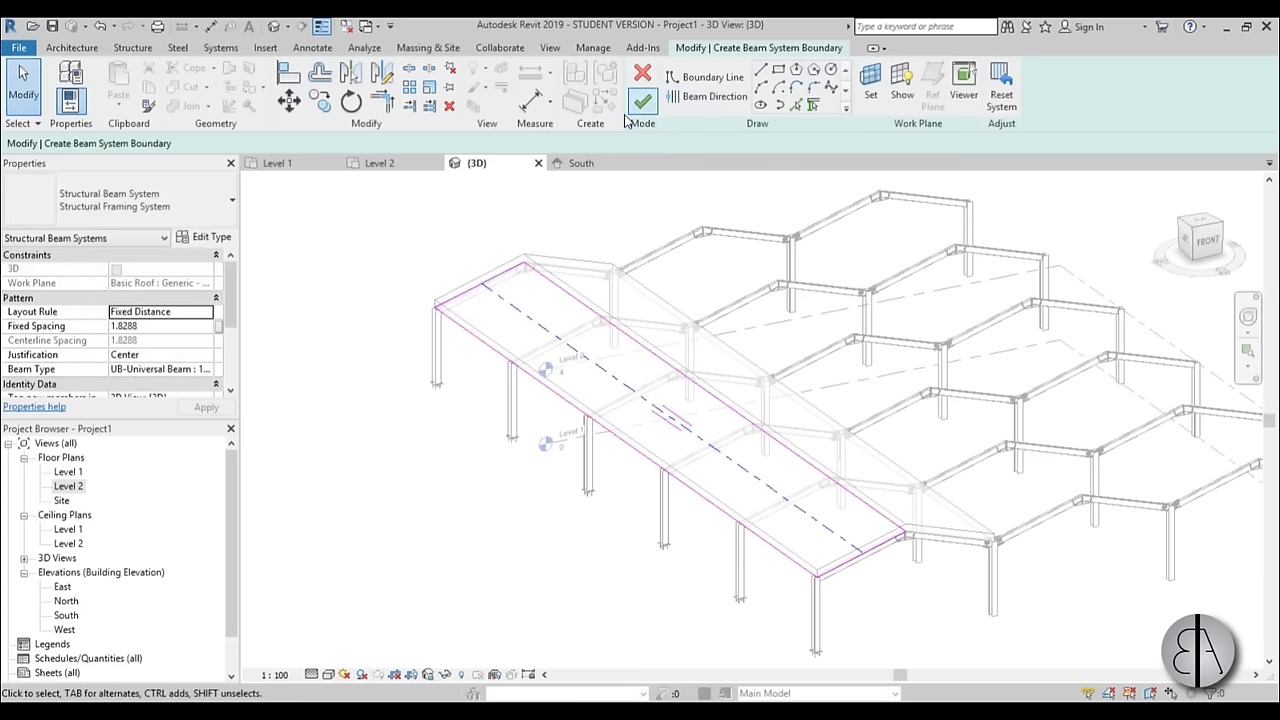
- Set the beam type to UB-Universal Beam : 152x89x16UB and finish the beam system
scroll(218, 335, "down", 2)
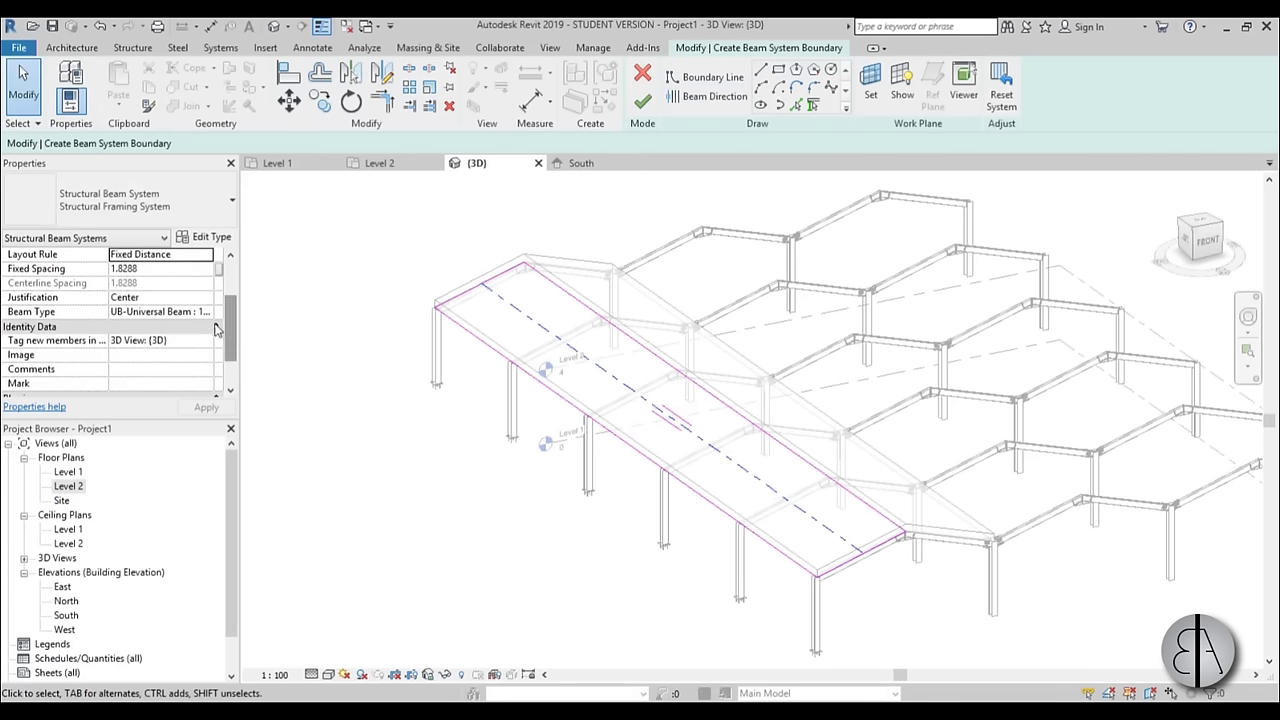
left_click(190, 311)
left_click(206, 311)
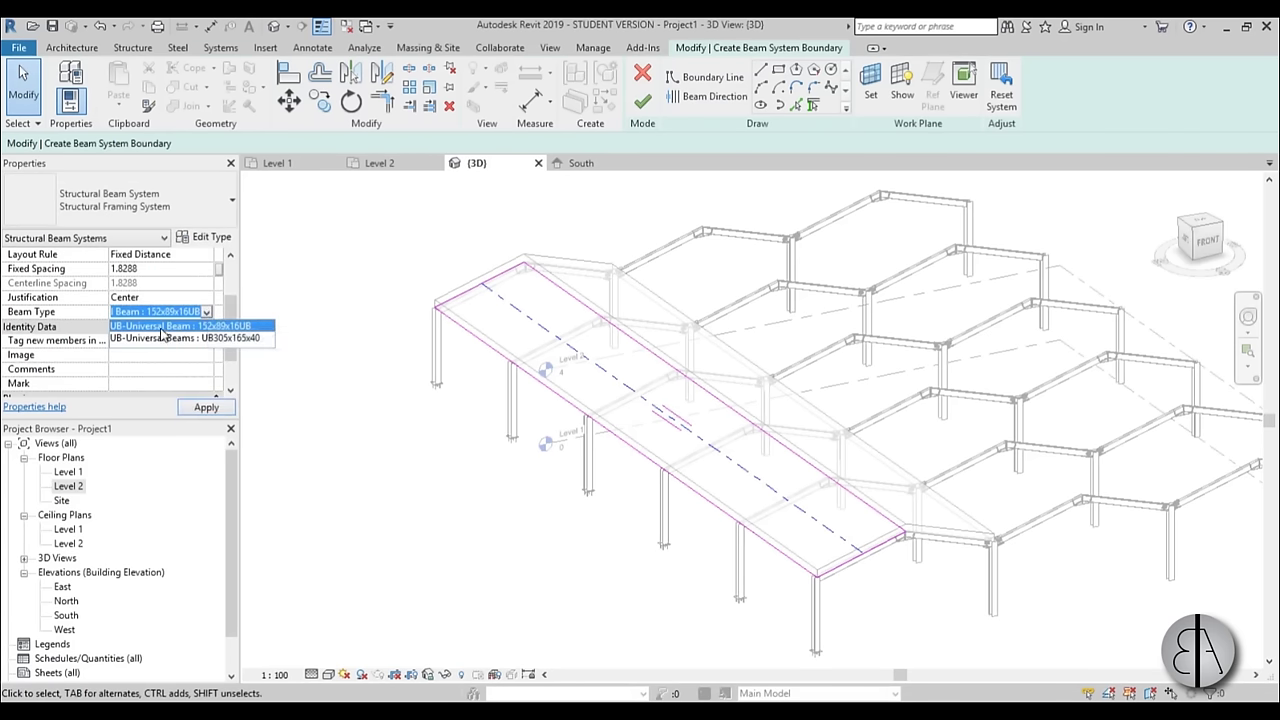
left_click(205, 408)
left_click(642, 101)
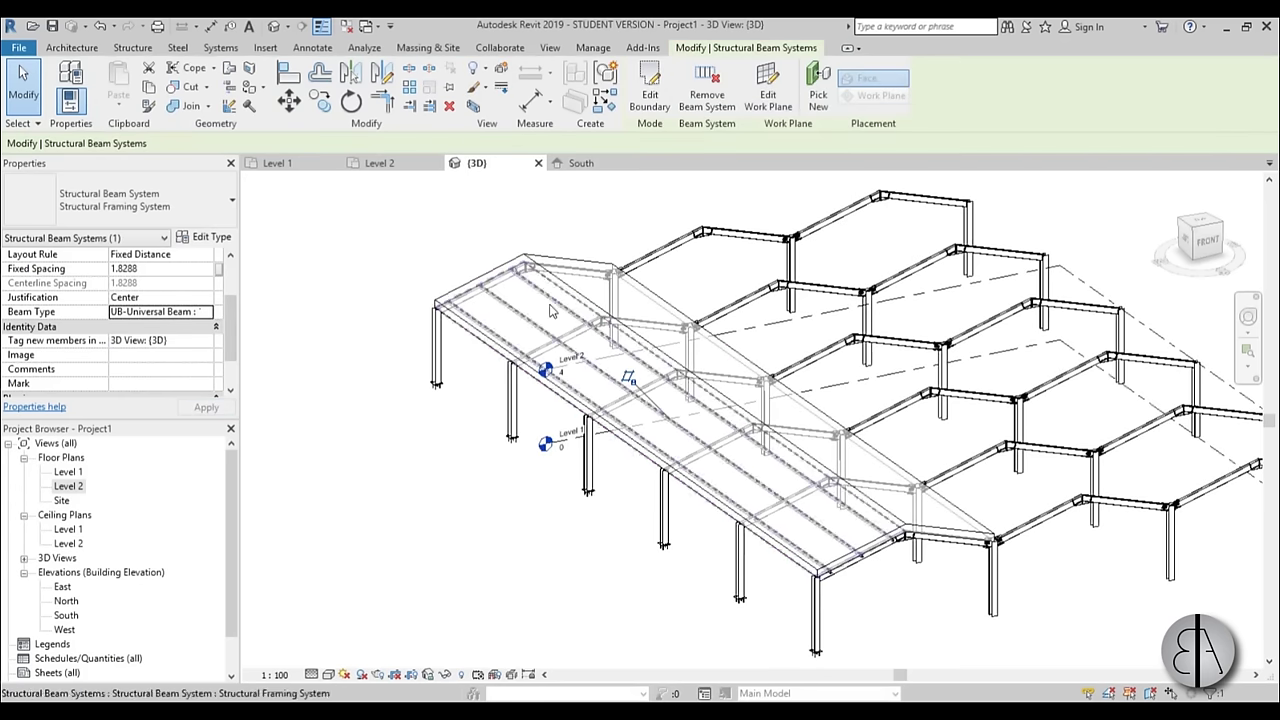
- Set the beam system's fixed spacing to 1.2 and check the beam layout under the roof
scroll(549, 311, "up", 4)
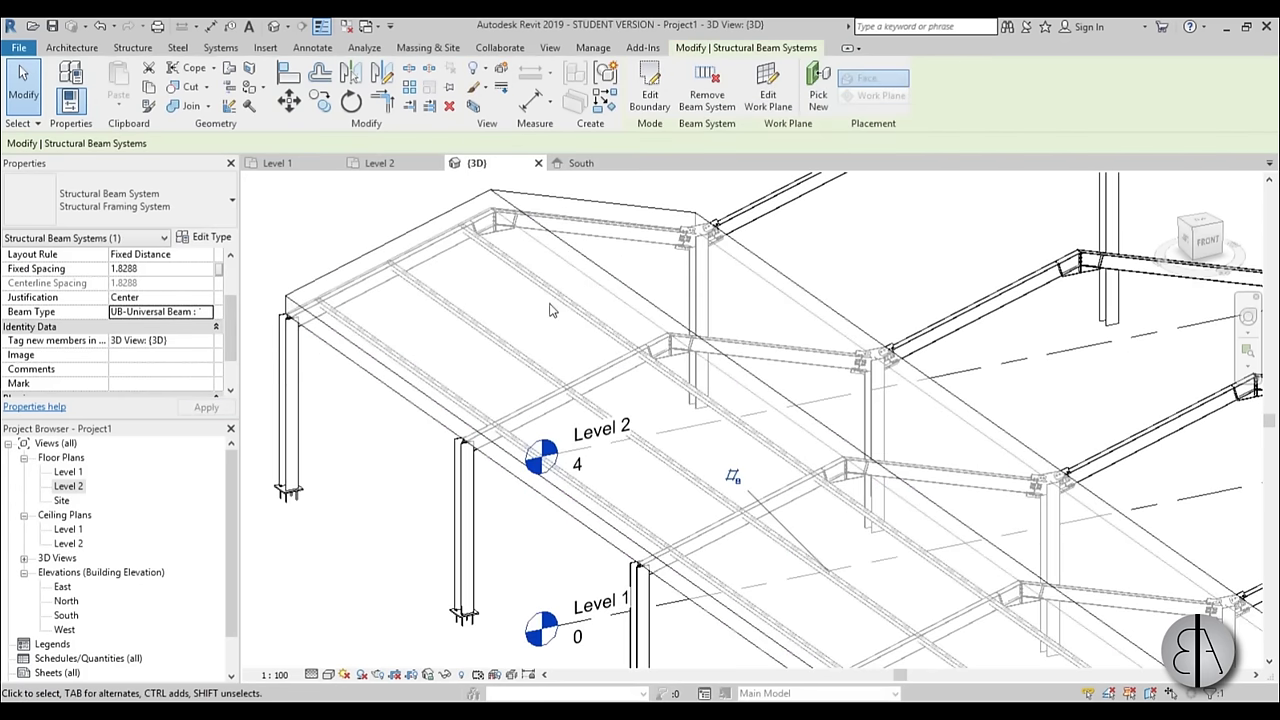
left_click(200, 269)
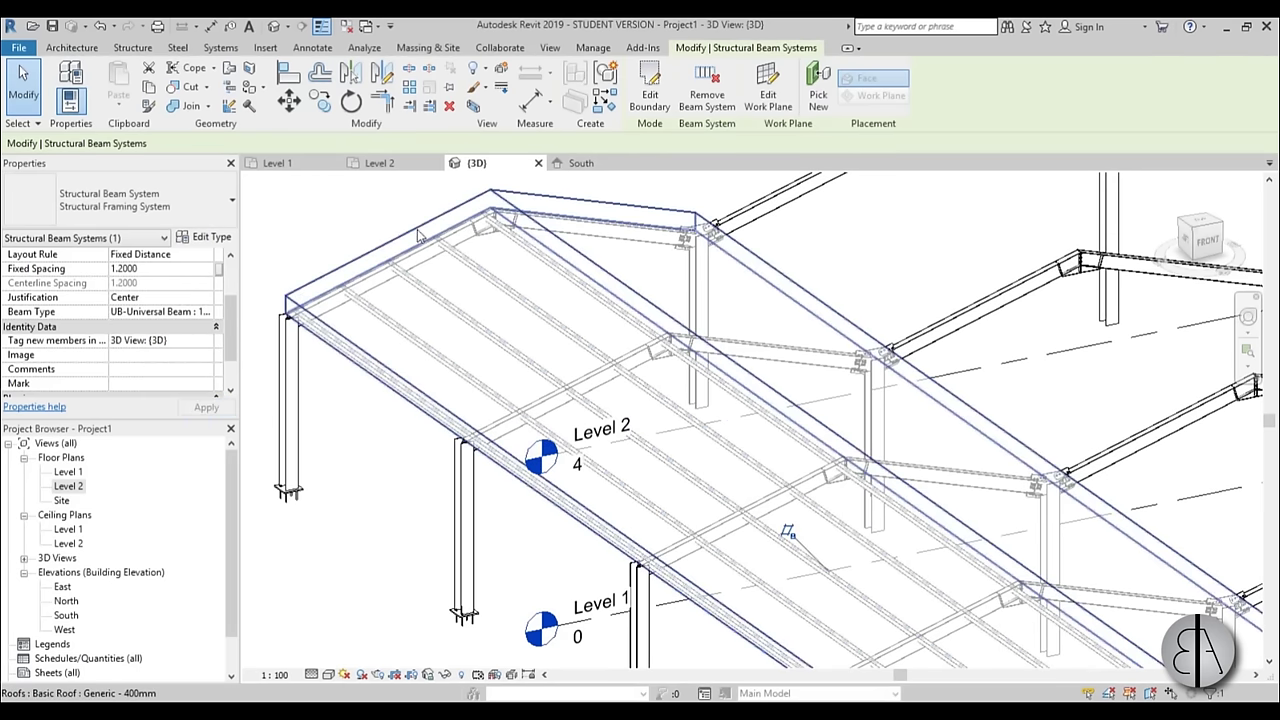
scroll(417, 229, "up", 2)
middle_click_drag(417, 229, 486, 241)
scroll(367, 237, "down", 4)
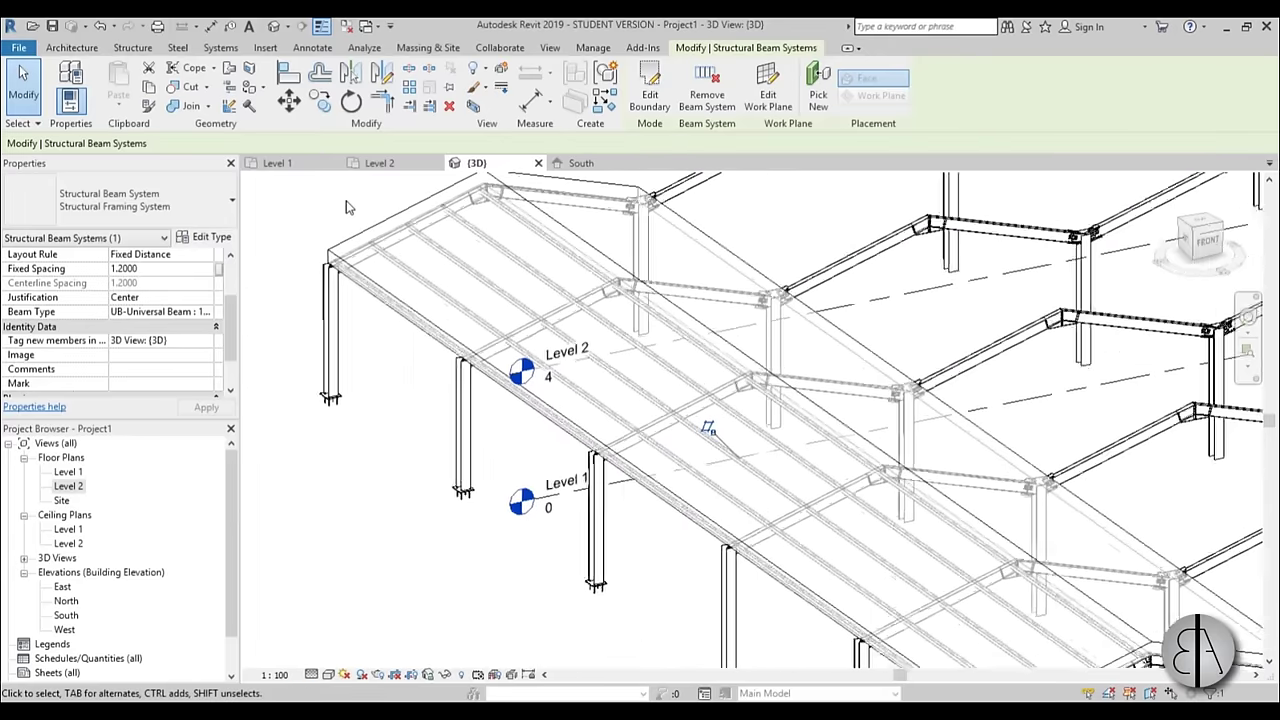
- Open the South elevation, set its detail level to Fine and deselect the beam system
double_click(65, 615)
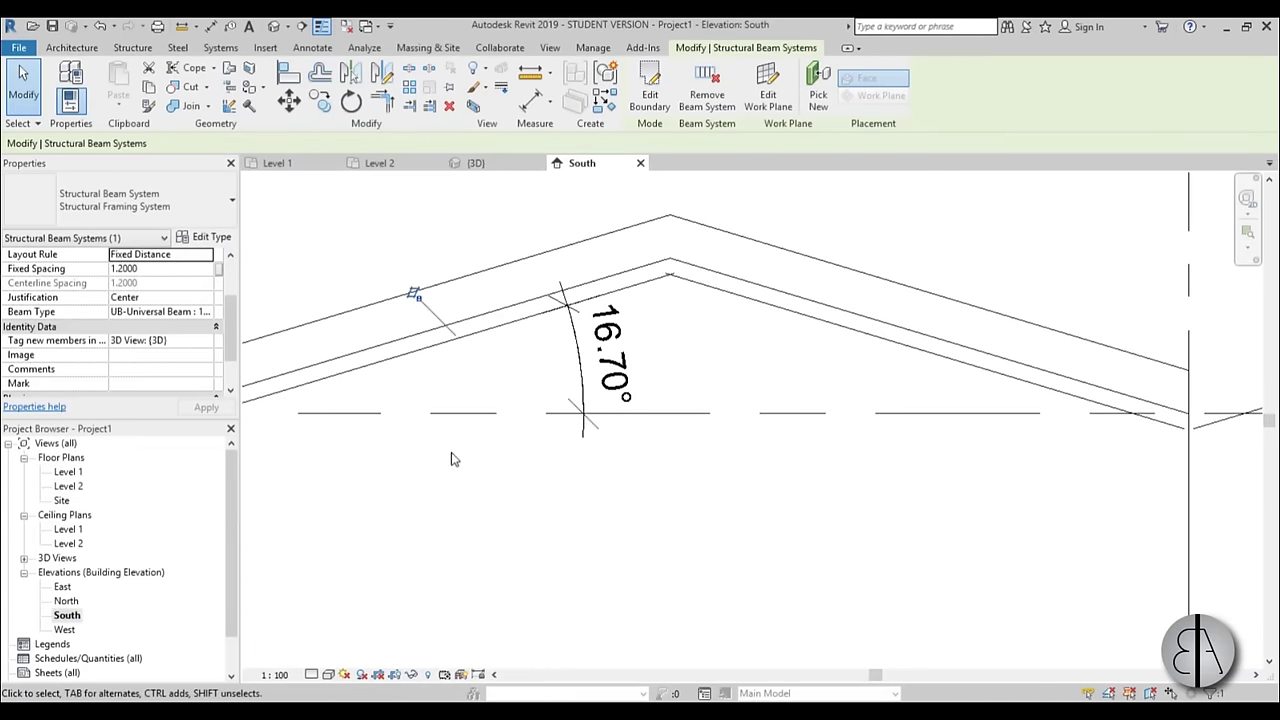
middle_click_drag(451, 459, 734, 449)
left_click(311, 675)
left_click(330, 657)
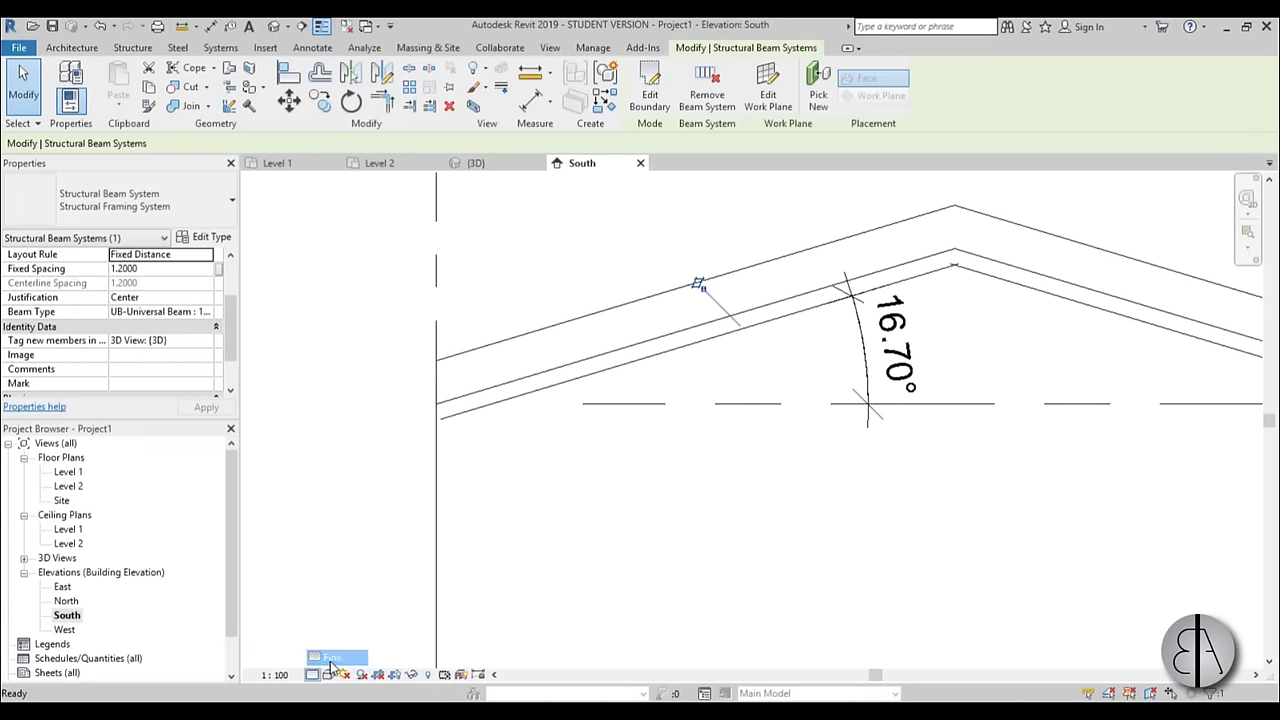
left_click(797, 503)
- Measure the vertical distance from the underside of a purlin's bottom flange to the roof's underside
scroll(658, 372, "up", 5)
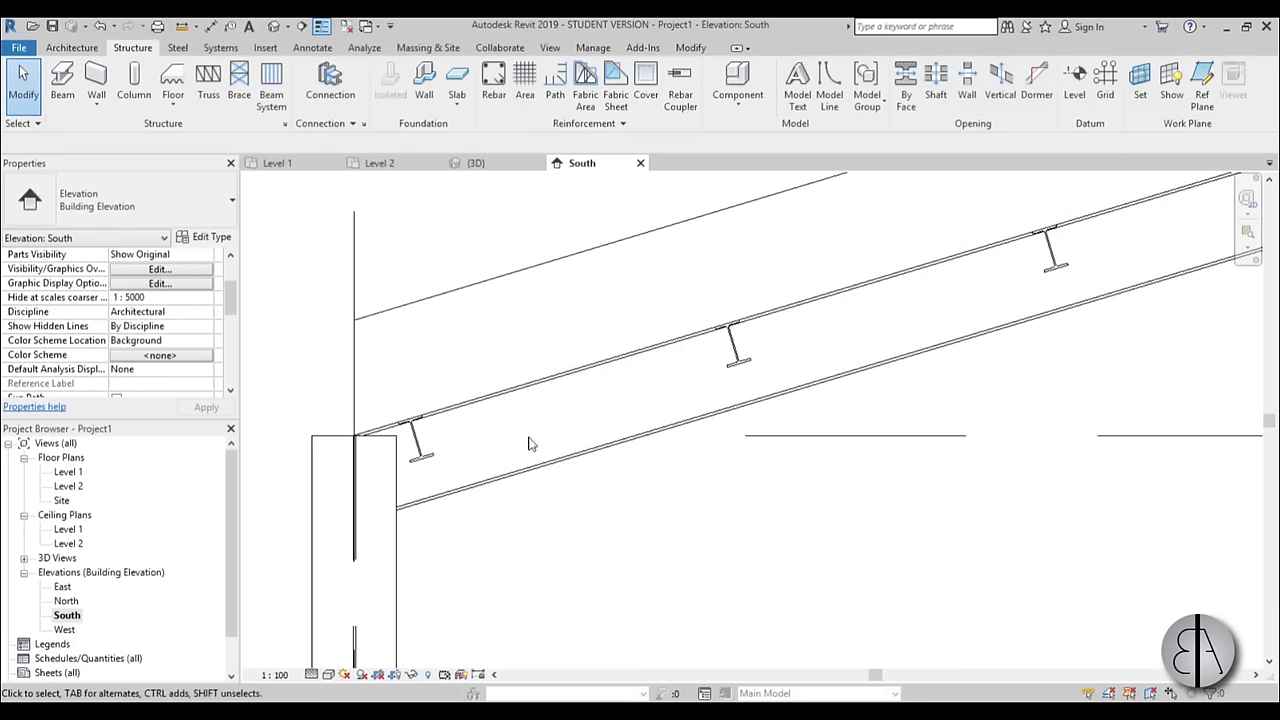
scroll(433, 459, "down", 6)
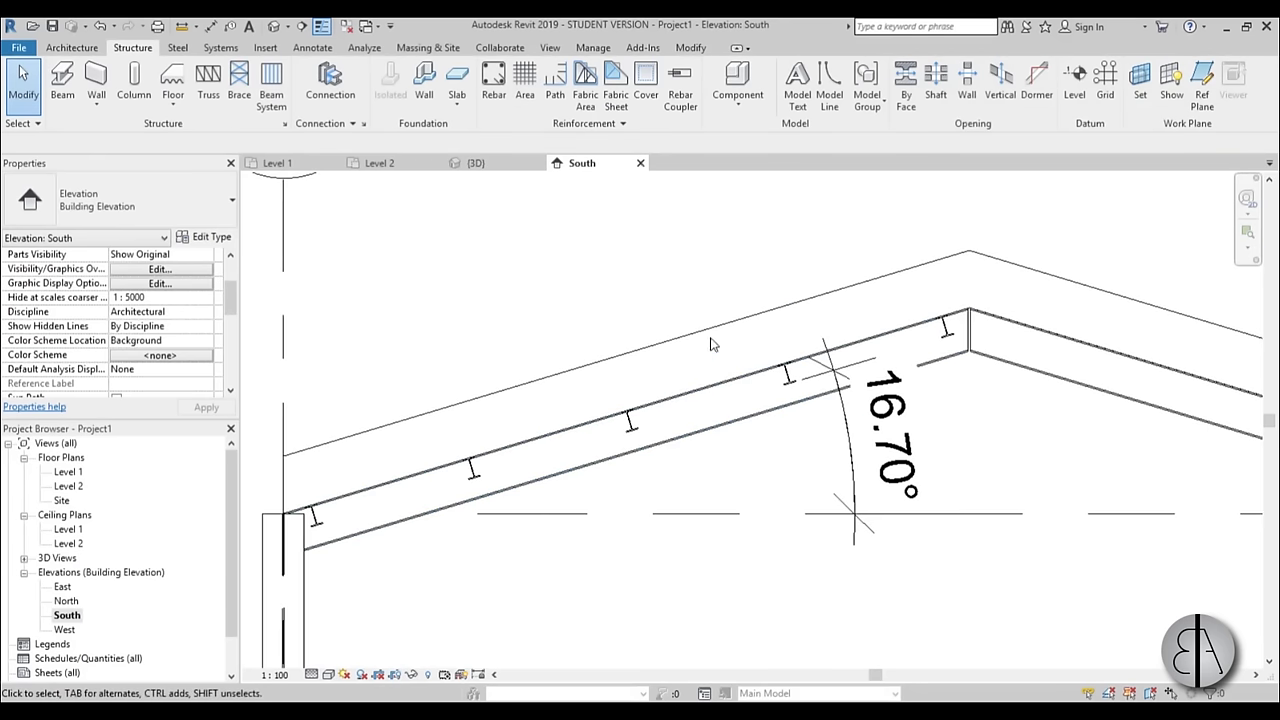
scroll(712, 244, "up", 4)
scroll(781, 375, "up", 2)
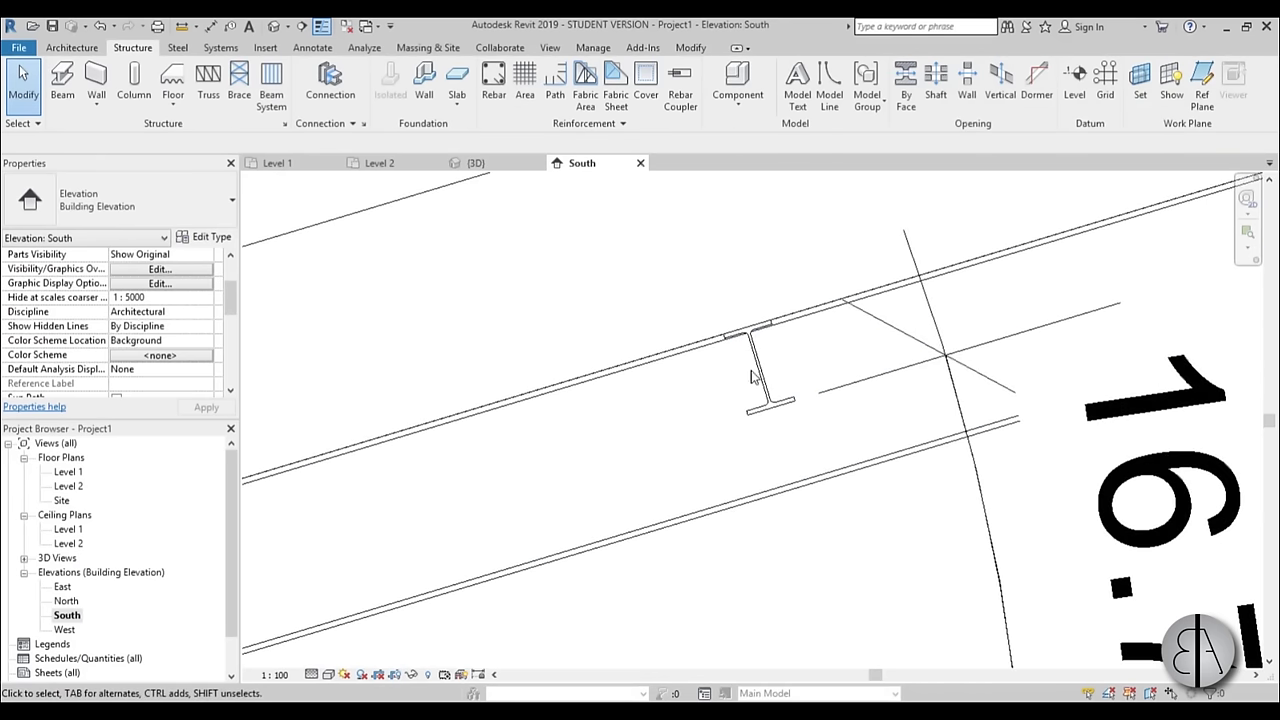
scroll(754, 372, "up", 1)
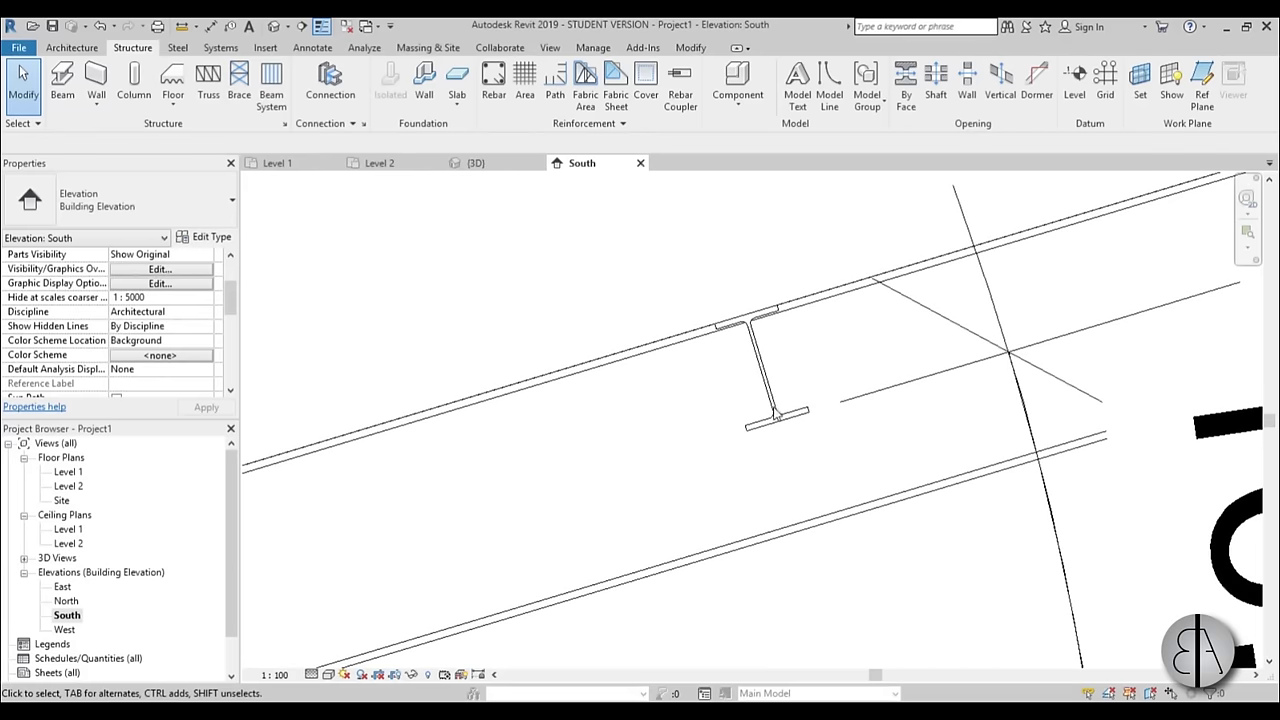
left_click(181, 26)
left_click(782, 414)
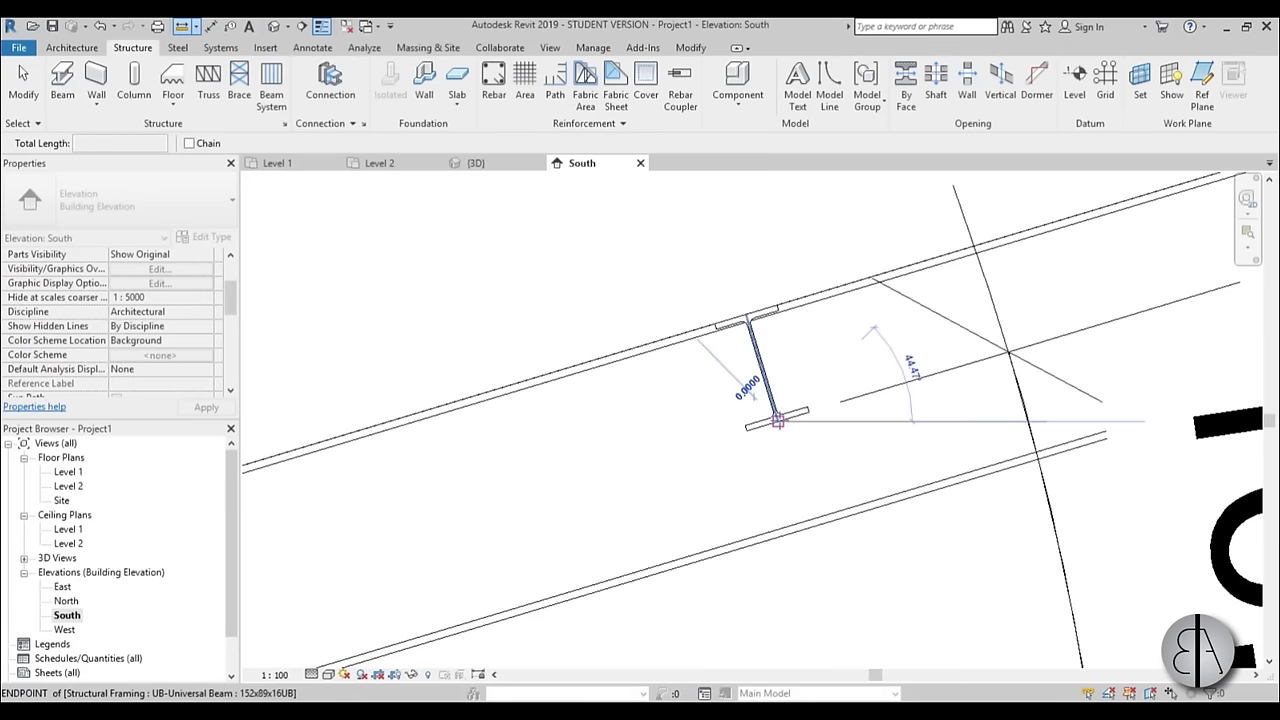
scroll(785, 322, "up", 3)
middle_click_drag(773, 460, 773, 508)
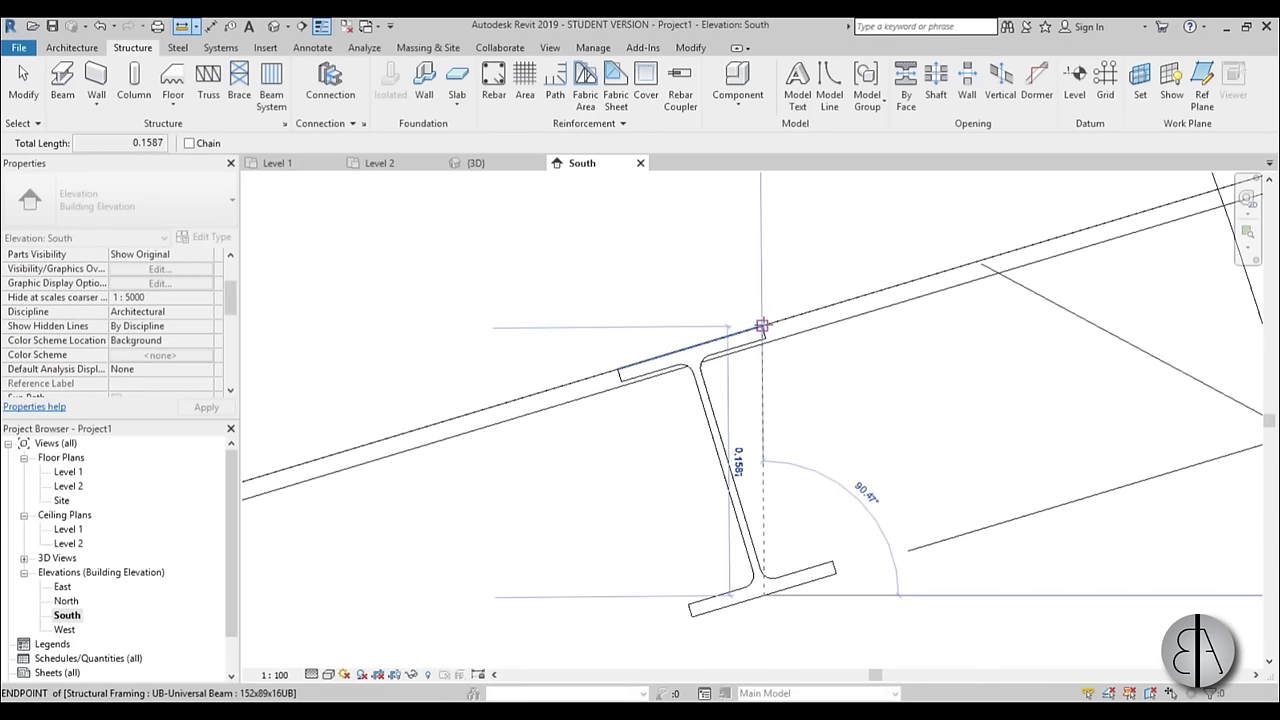
key("Escape")
key("Escape")
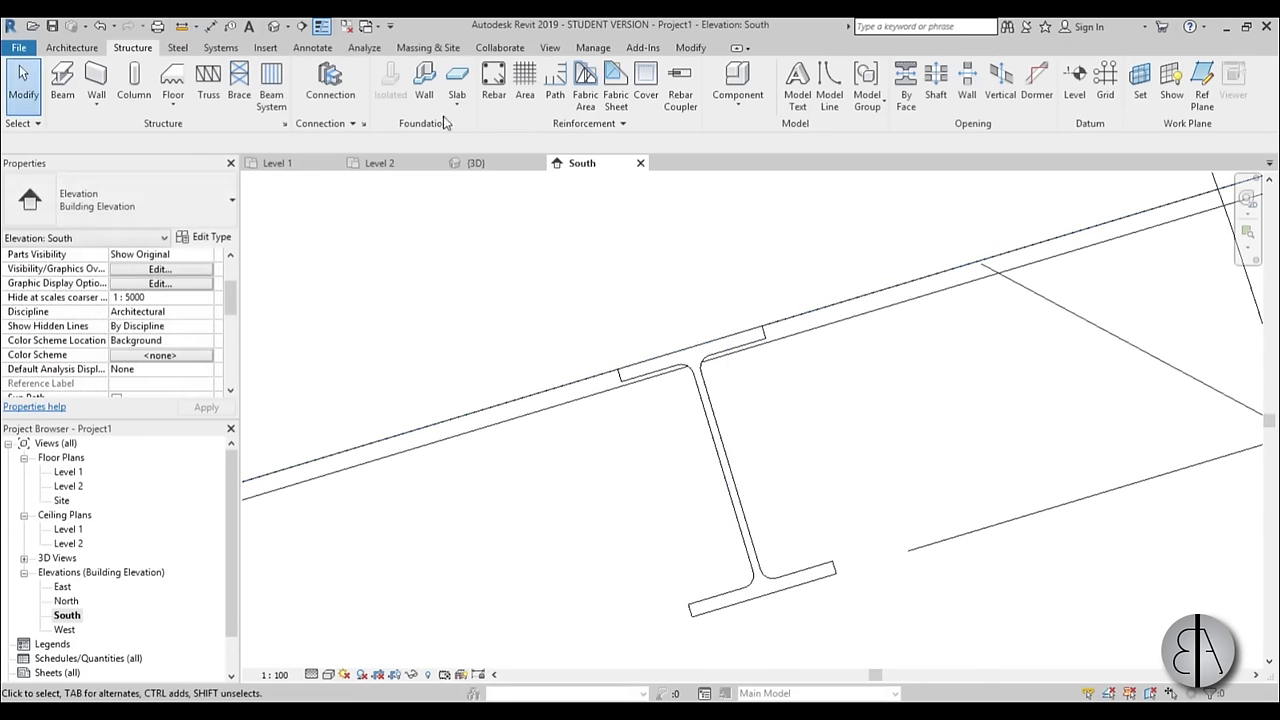
left_click(184, 26)
left_click(836, 572)
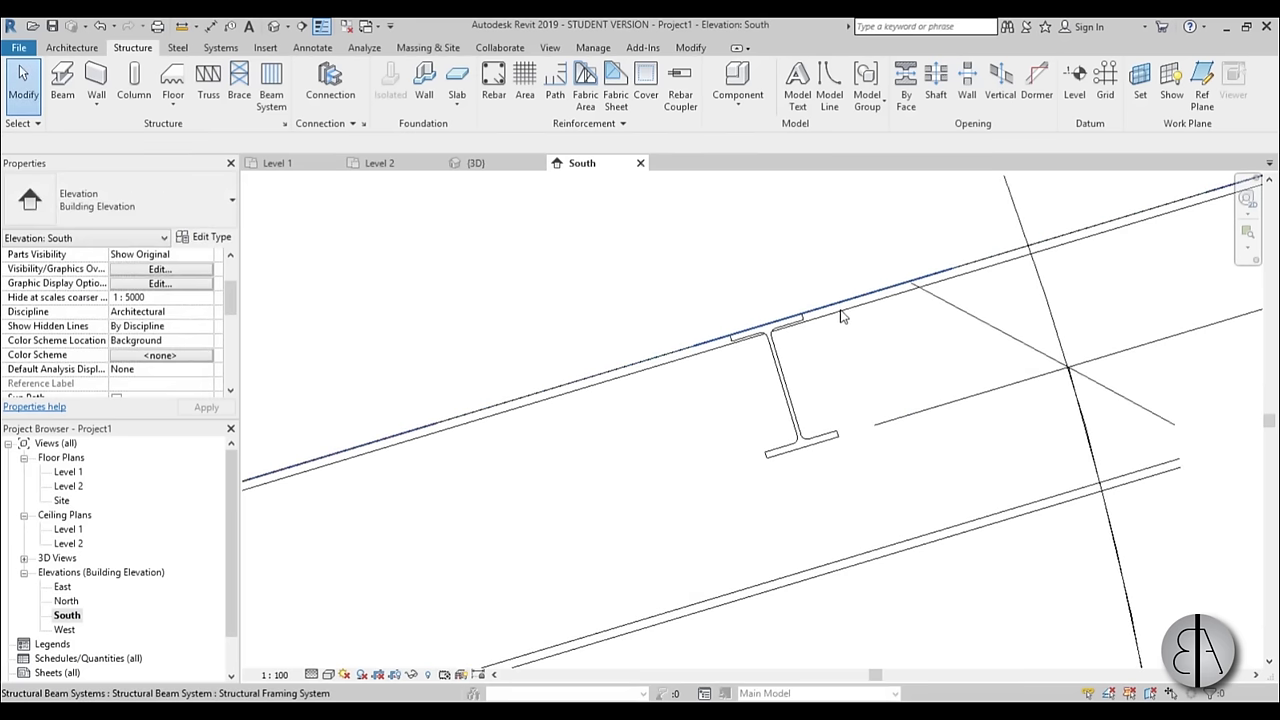
- Set the roof's base offset from Level 2 to 0.1951
left_click(300, 440)
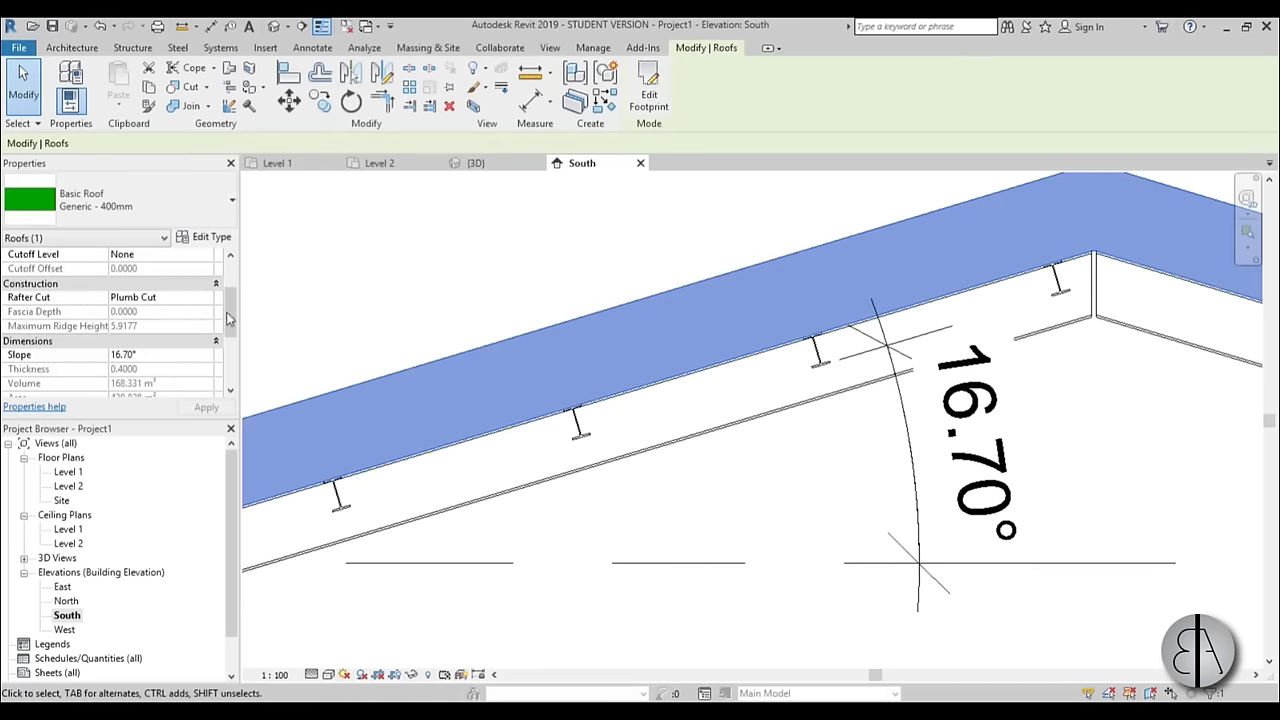
scroll(228, 318, "up", 3)
left_click(138, 311)
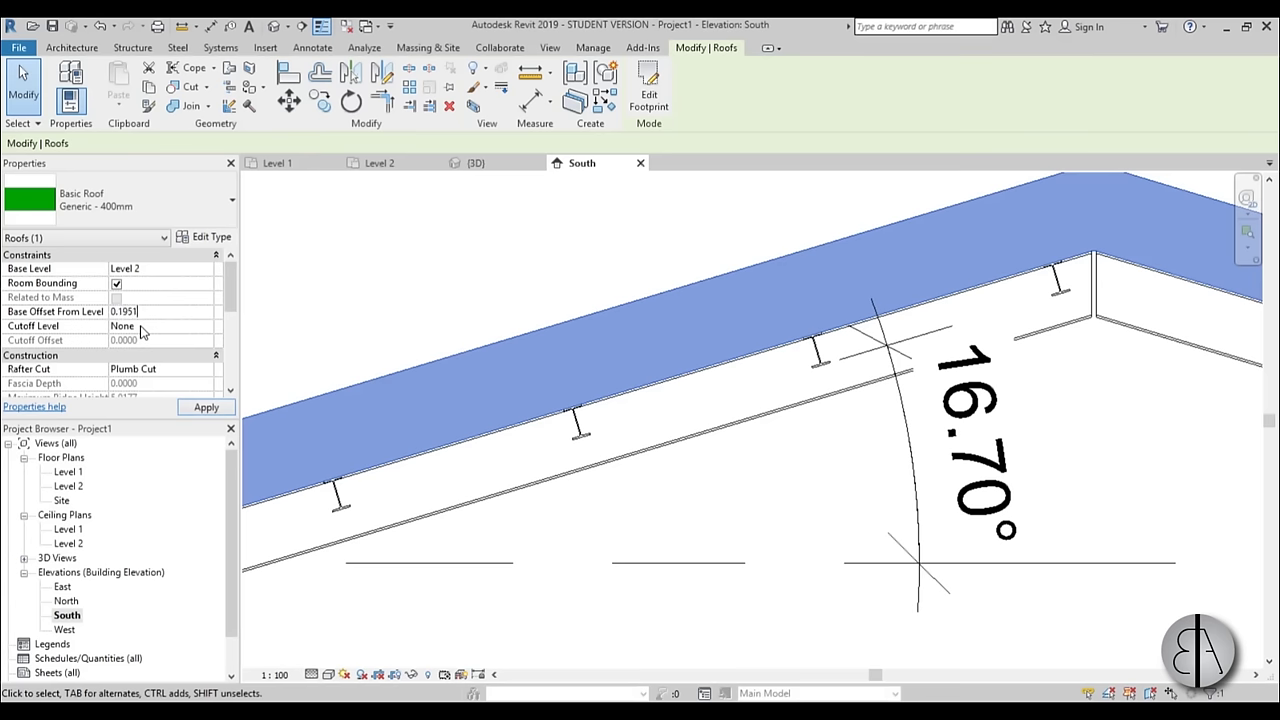
left_click(206, 407)
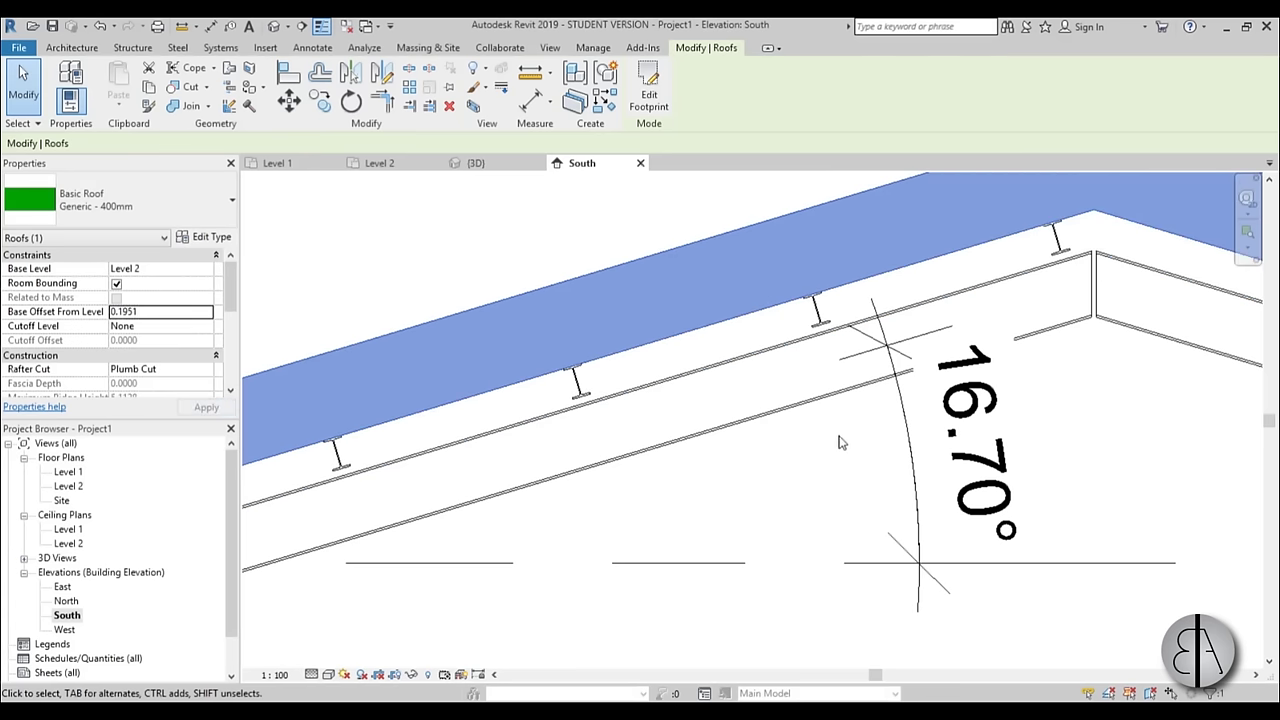
- Measure the vertical gap between a purlin's bottom flange and the top of the rafter
scroll(820, 357, "up", 4)
key("Escape")
scroll(797, 322, "up", 2)
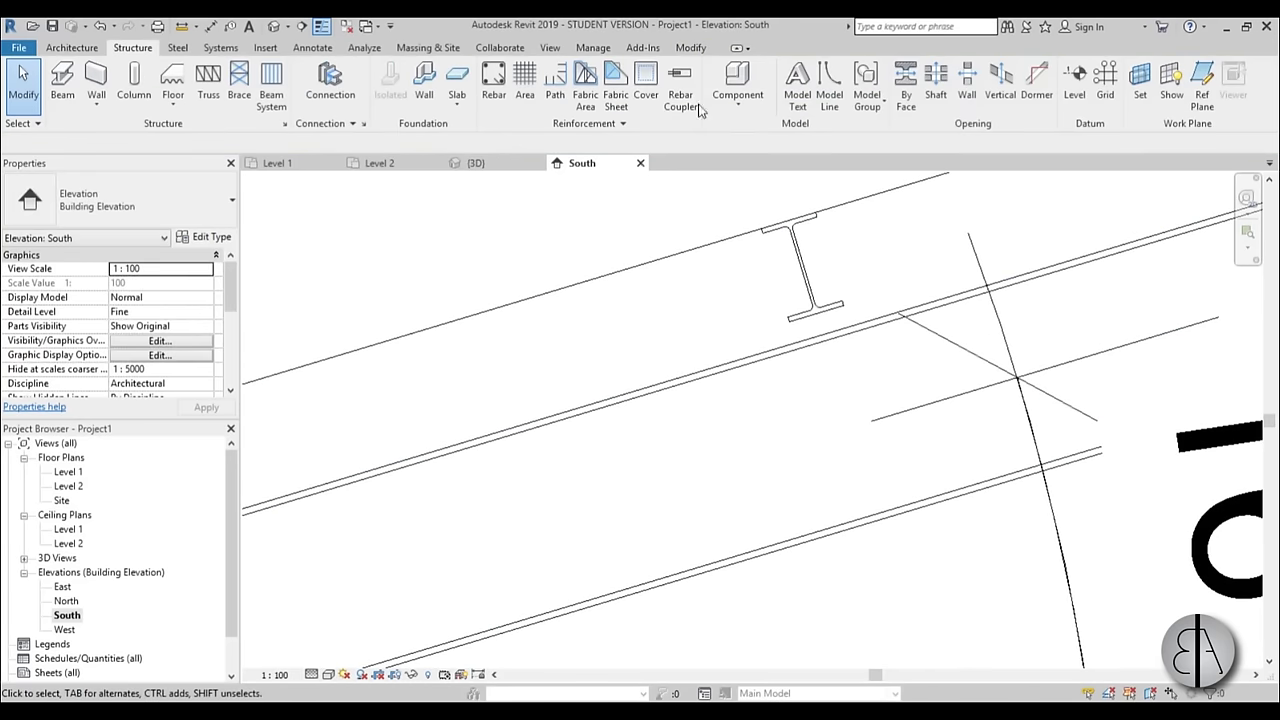
left_click(183, 26)
scroll(791, 329, "up", 3)
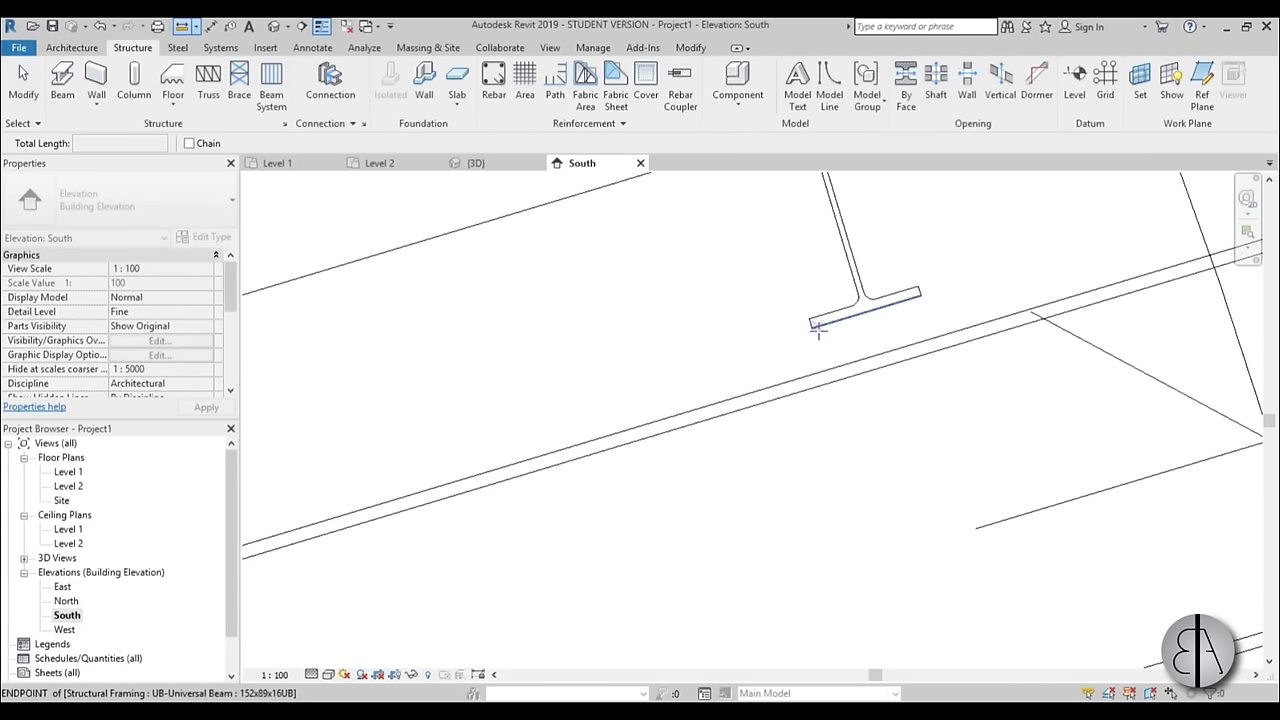
left_click(812, 328)
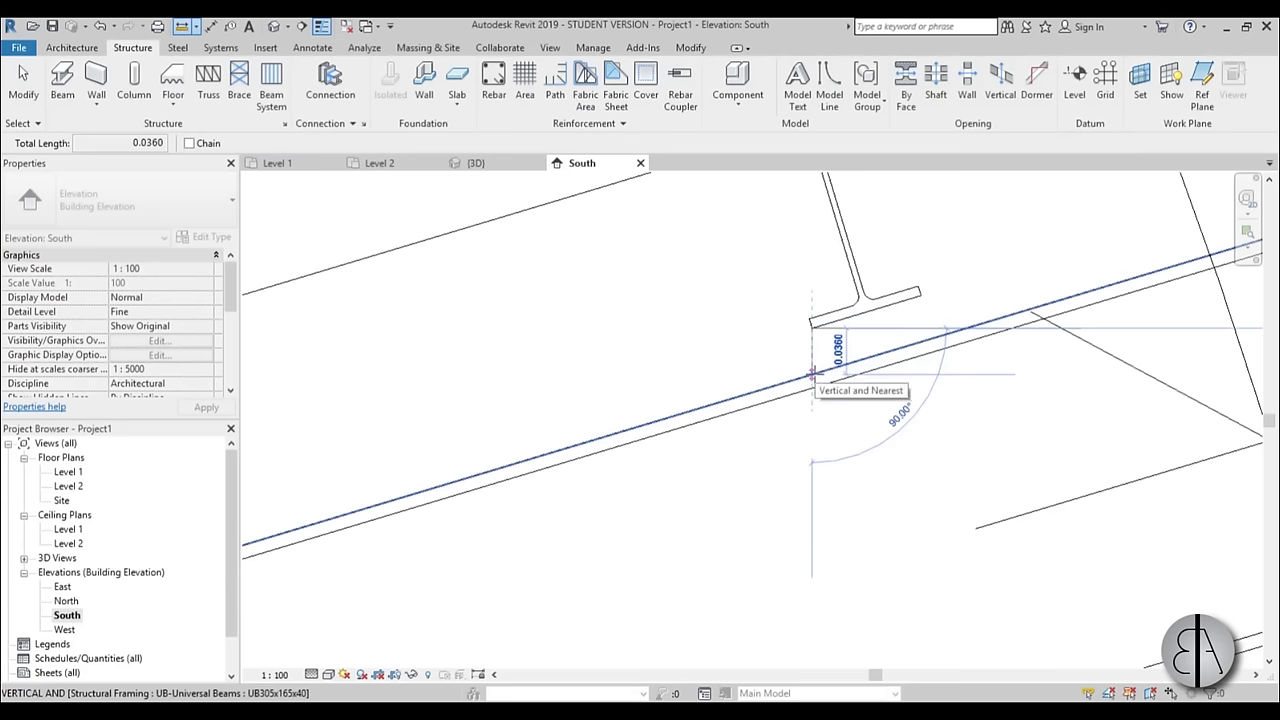
key("Escape")
scroll(283, 297, "down", 3)
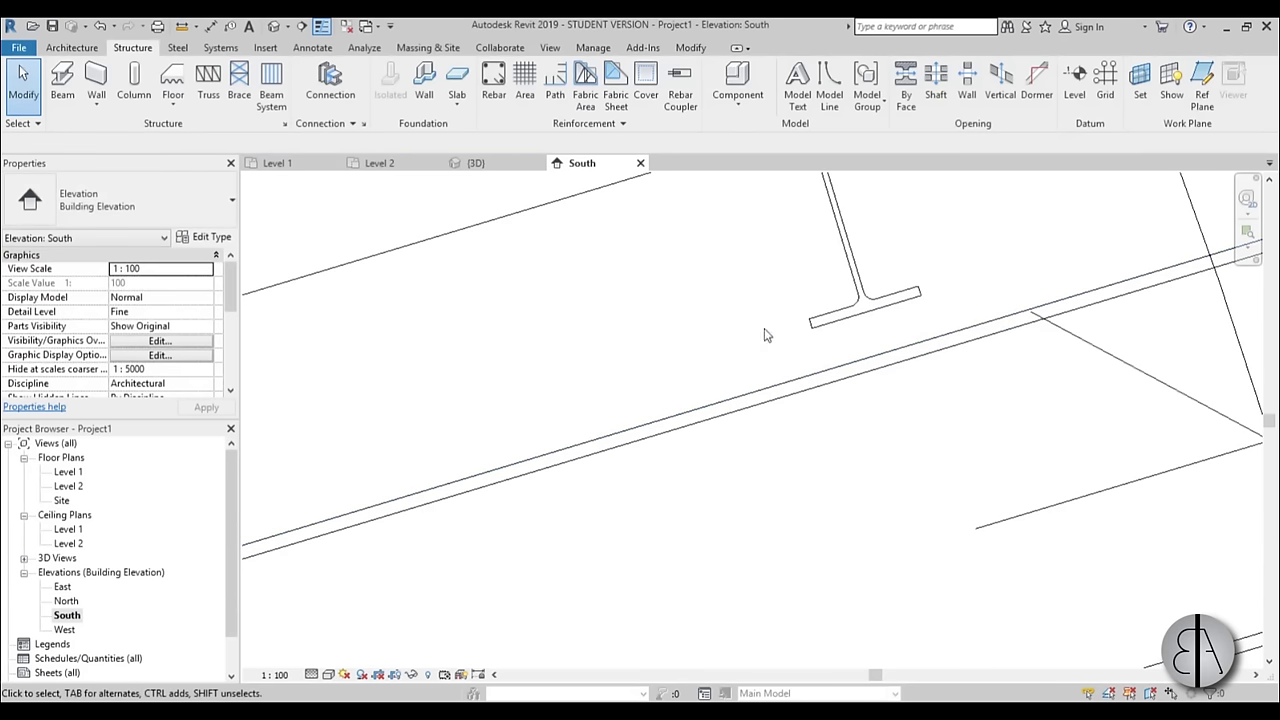
- Change the roof's base offset from Level 2 to 0.191
scroll(766, 334, "up", 4)
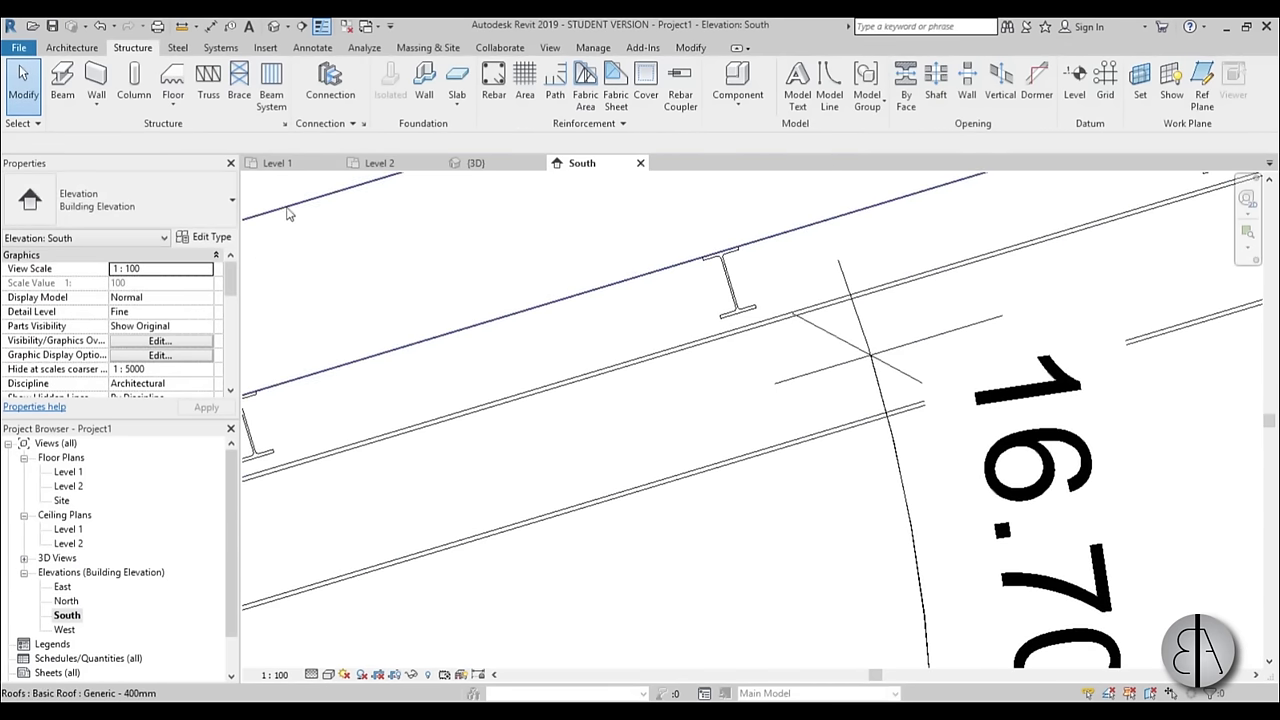
left_click(575, 302)
left_click(162, 313)
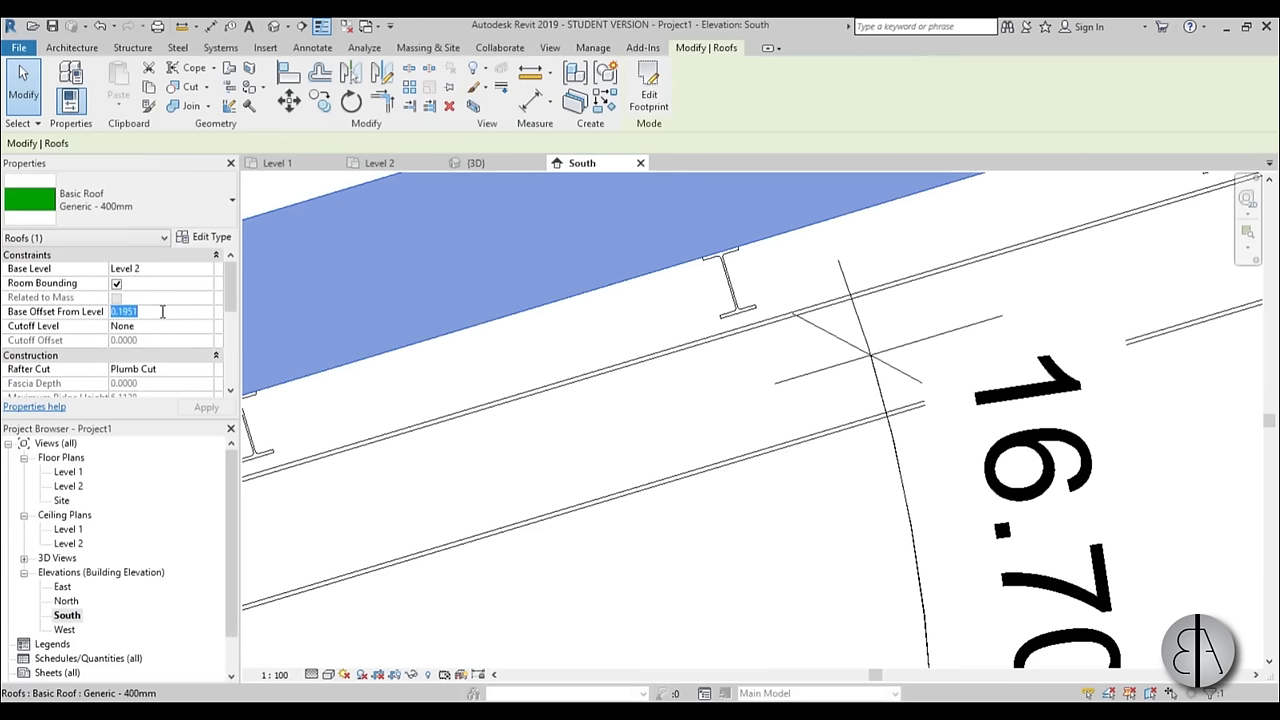
type("1")
type("191")
key("Return")
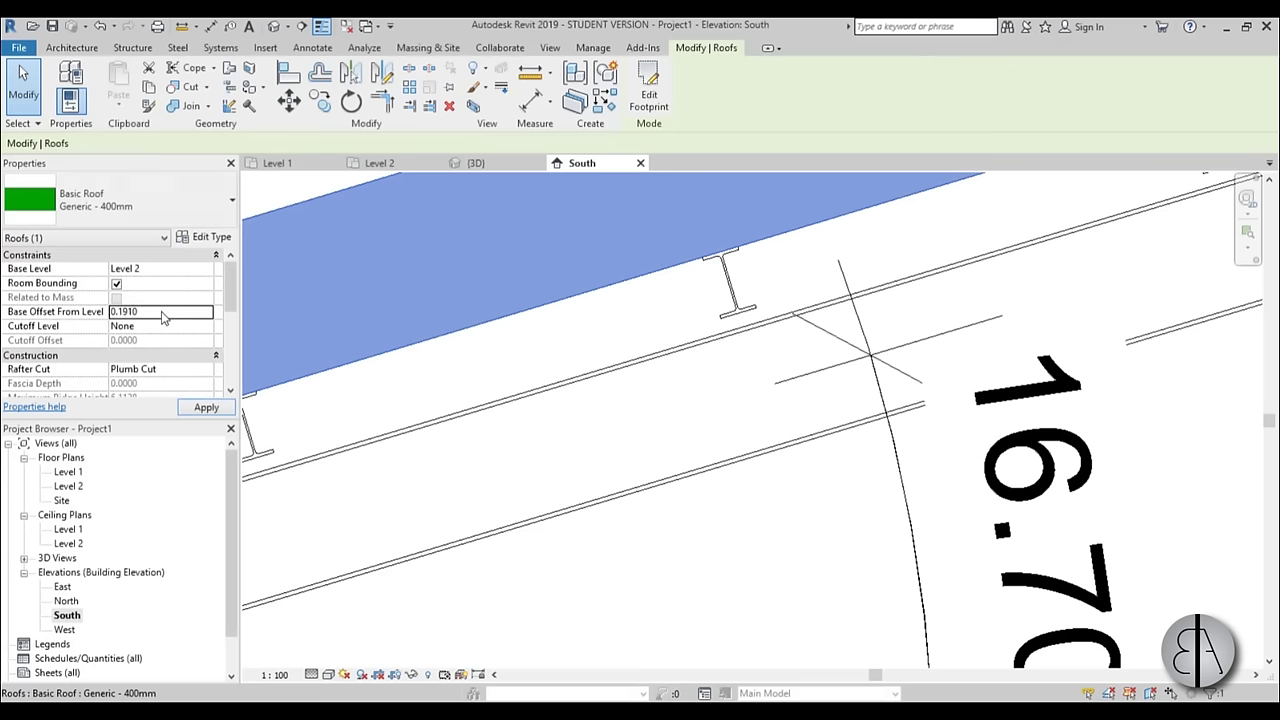
- Try a base offset from level of 1.5 for the roof and check its position above the frame
left_click(168, 314)
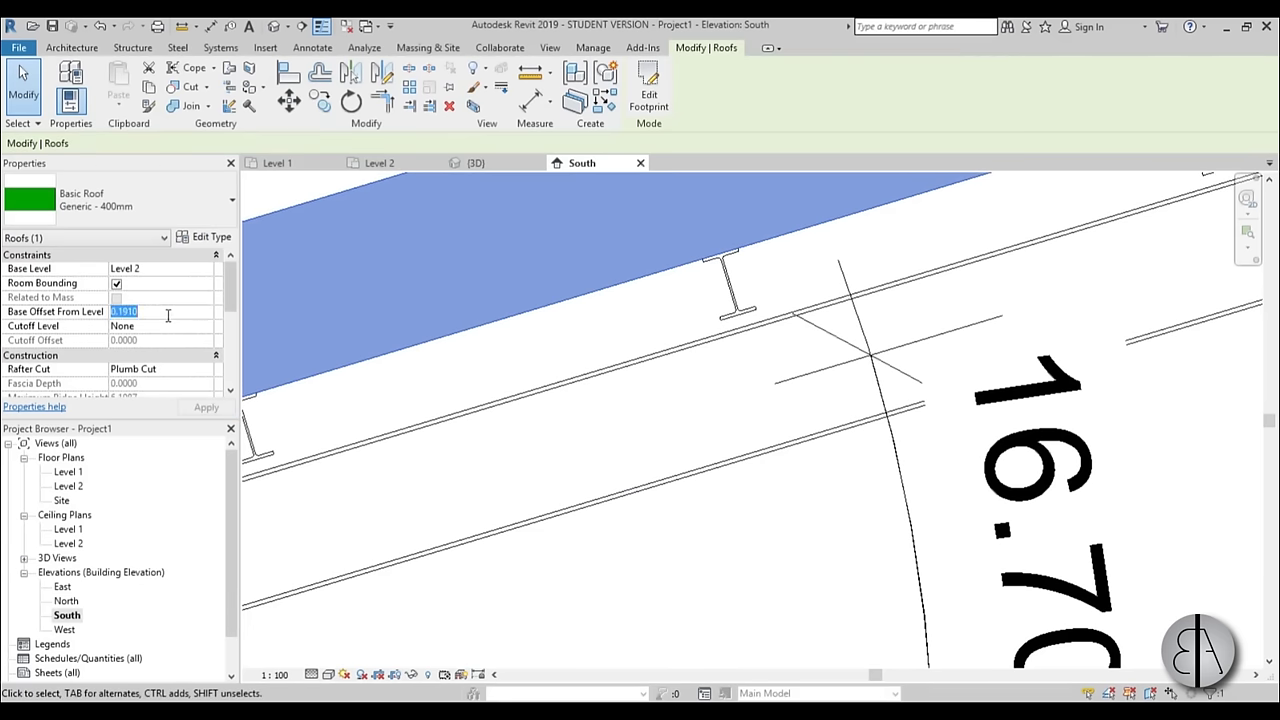
type("1.5")
key("Return")
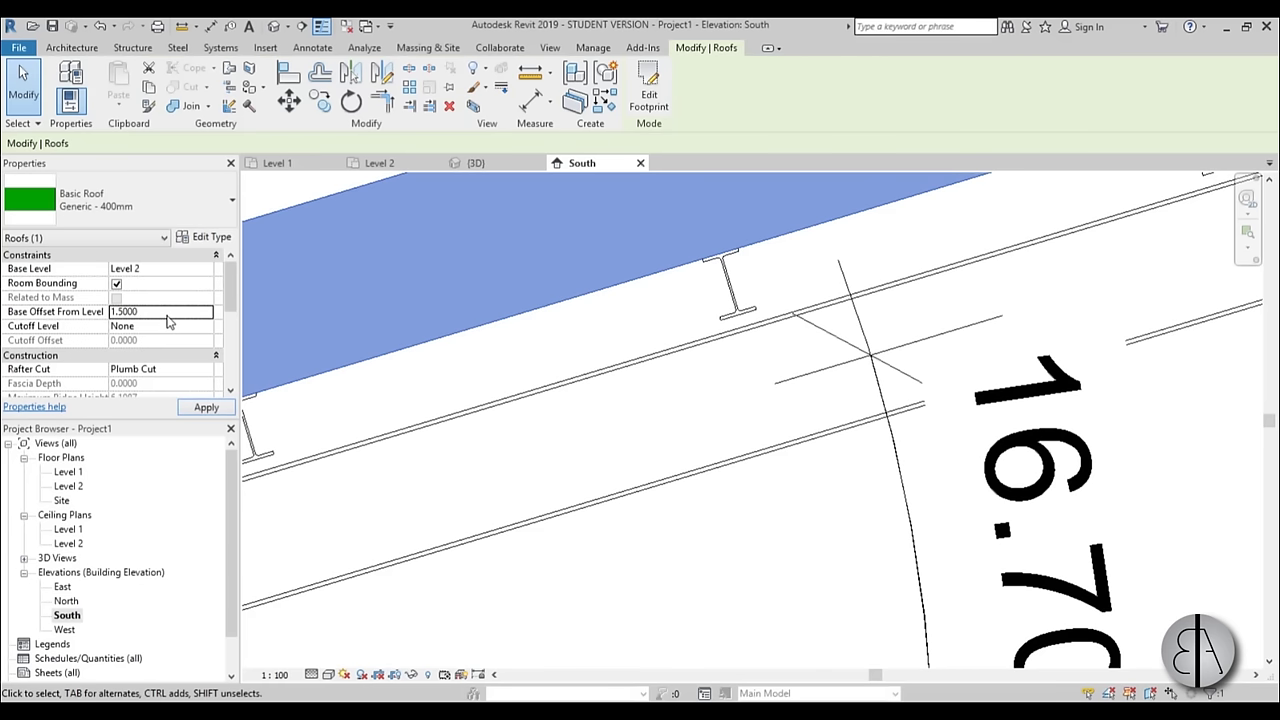
scroll(679, 417, "down", 2)
scroll(679, 417, "down", 3)
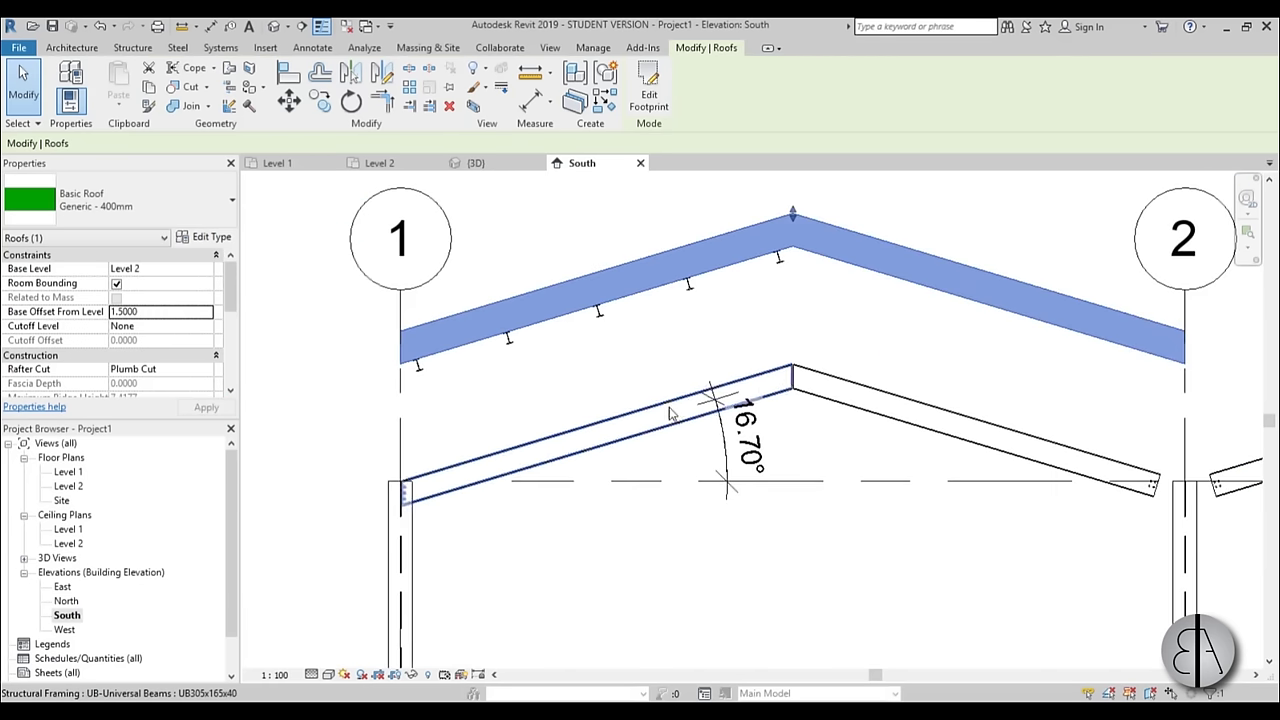
- Set the roof's base offset from level to 0.15 and check how the purlins meet the rafter
left_click(153, 311)
type("0.15")
key("Return")
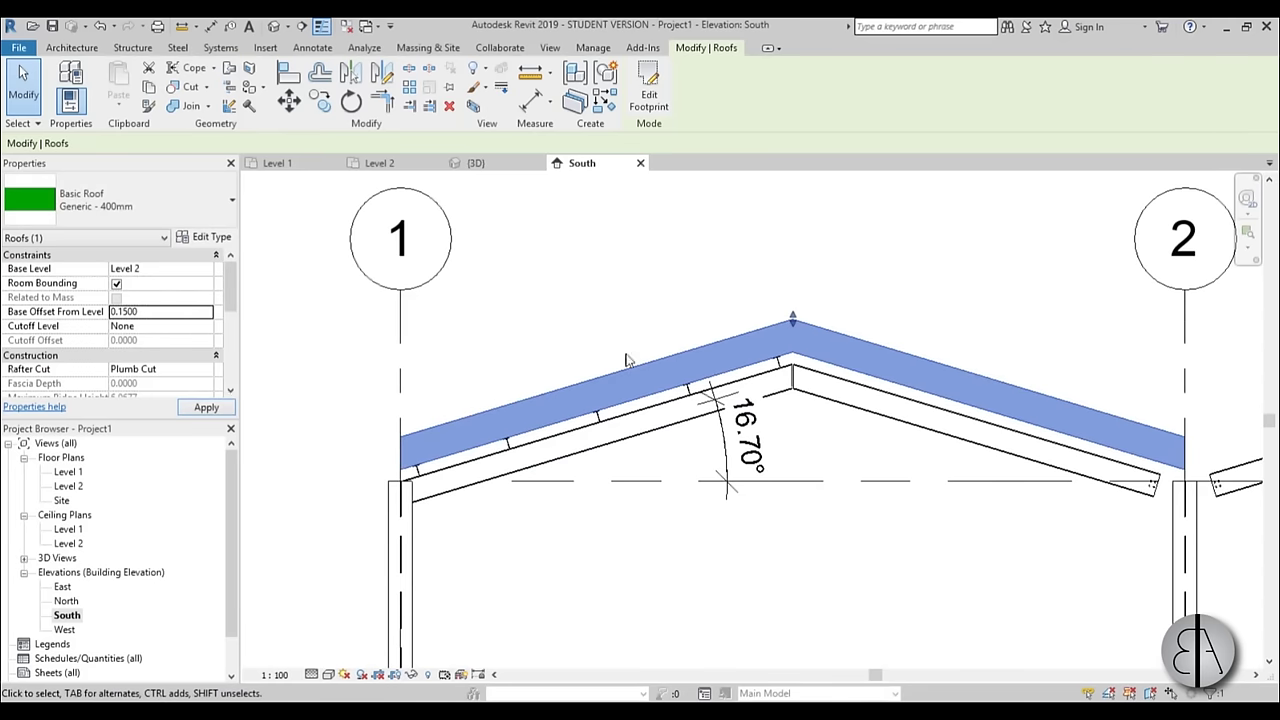
scroll(668, 390, "up", 4)
scroll(668, 390, "up", 4)
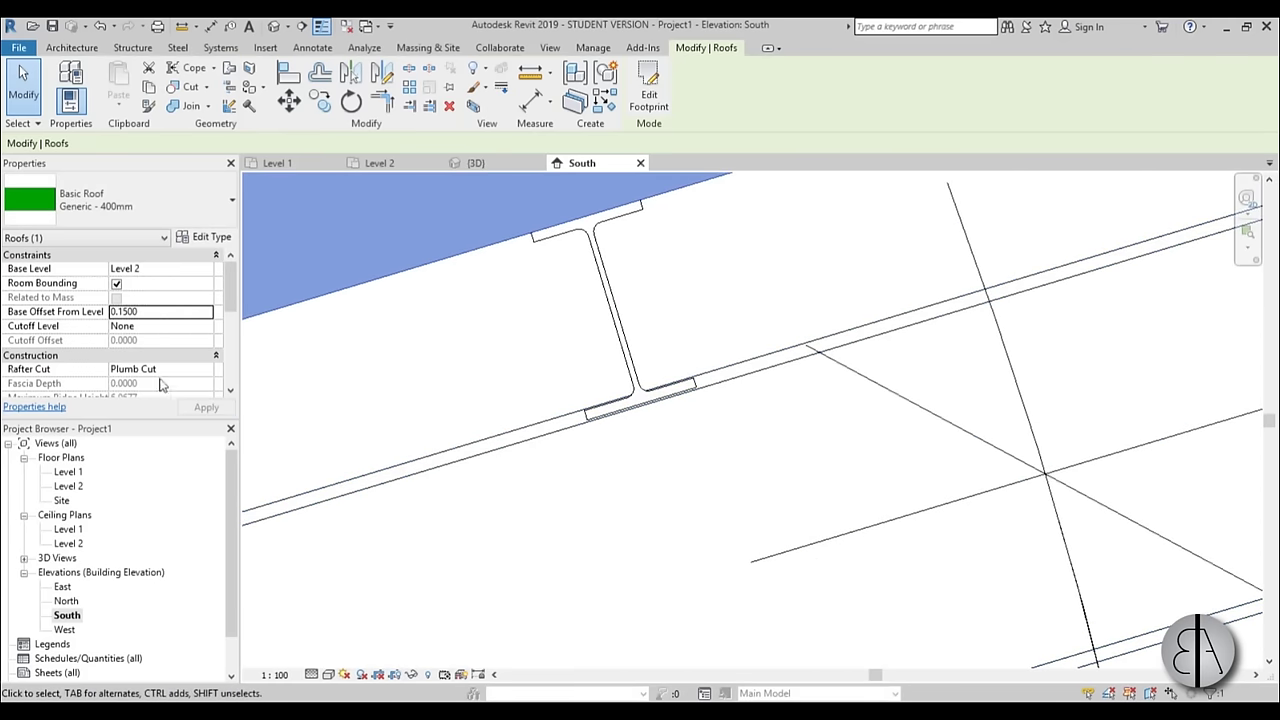
- Set the roof's base offset from level to 0.16 so the purlins sit on the rafter, and deselect the roof
left_click(167, 311)
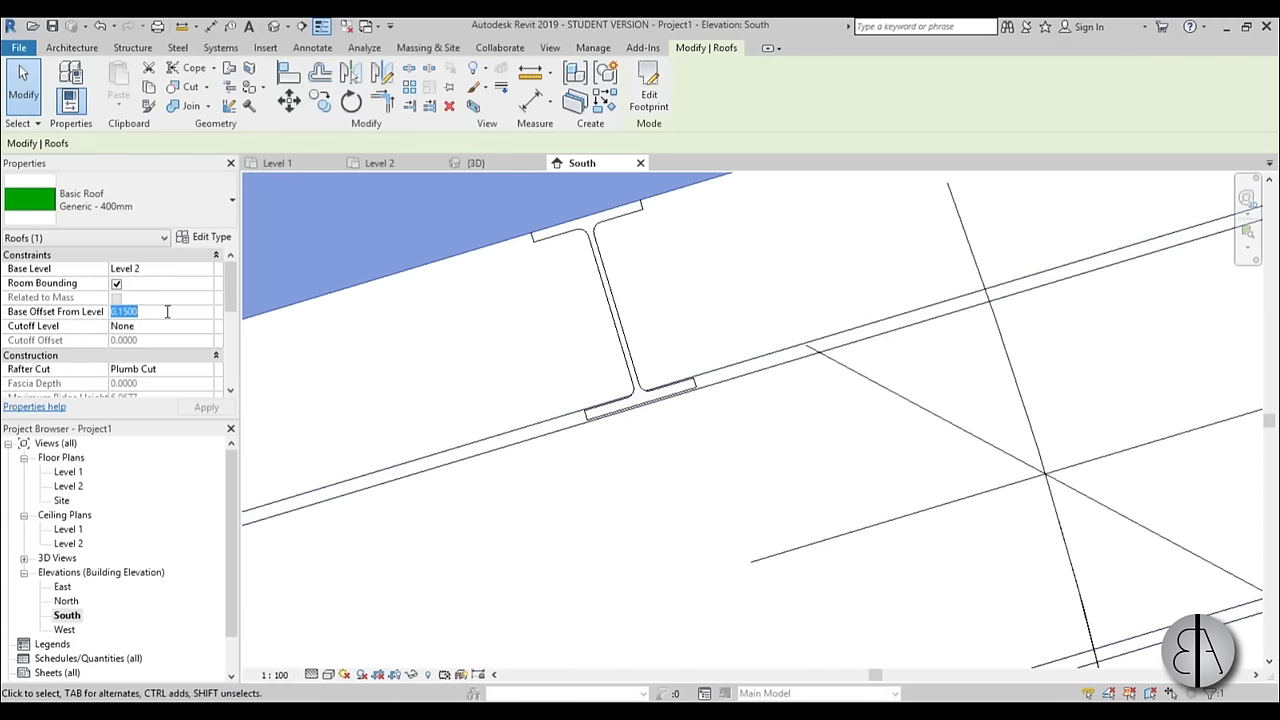
type(".16")
key("Return")
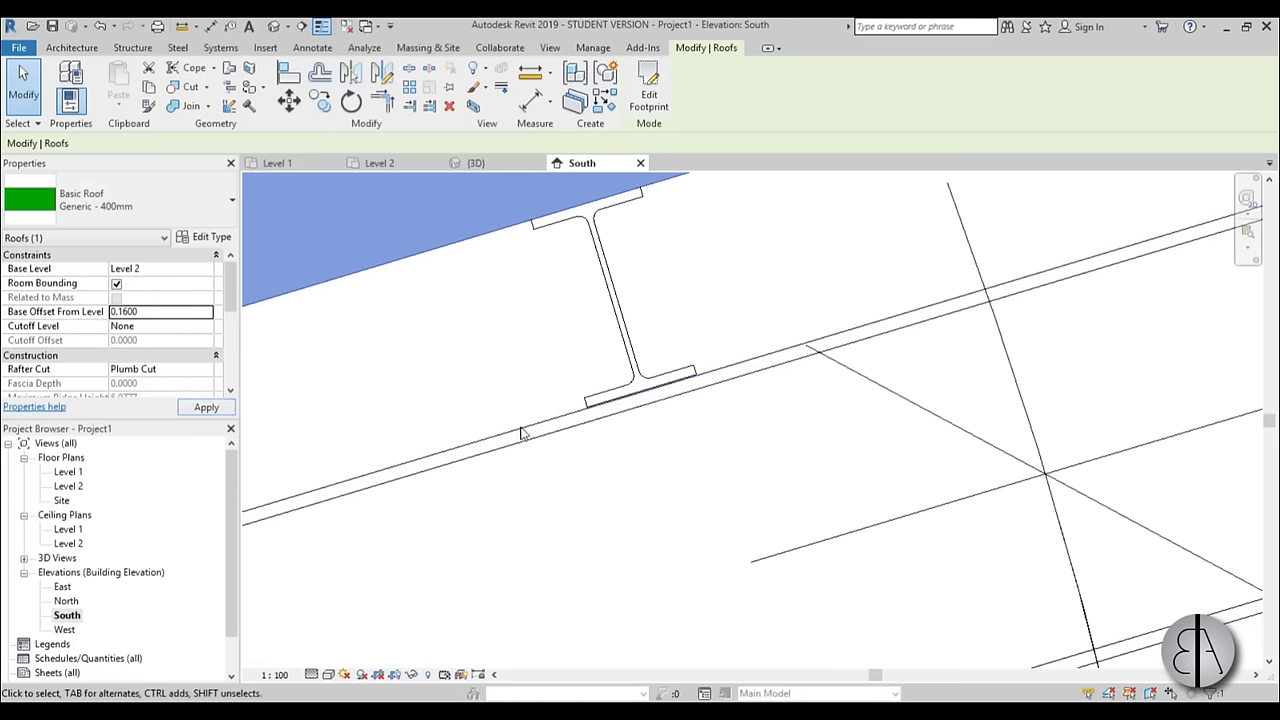
scroll(610, 390, "down", 3)
key("Escape")
scroll(623, 381, "down", 3)
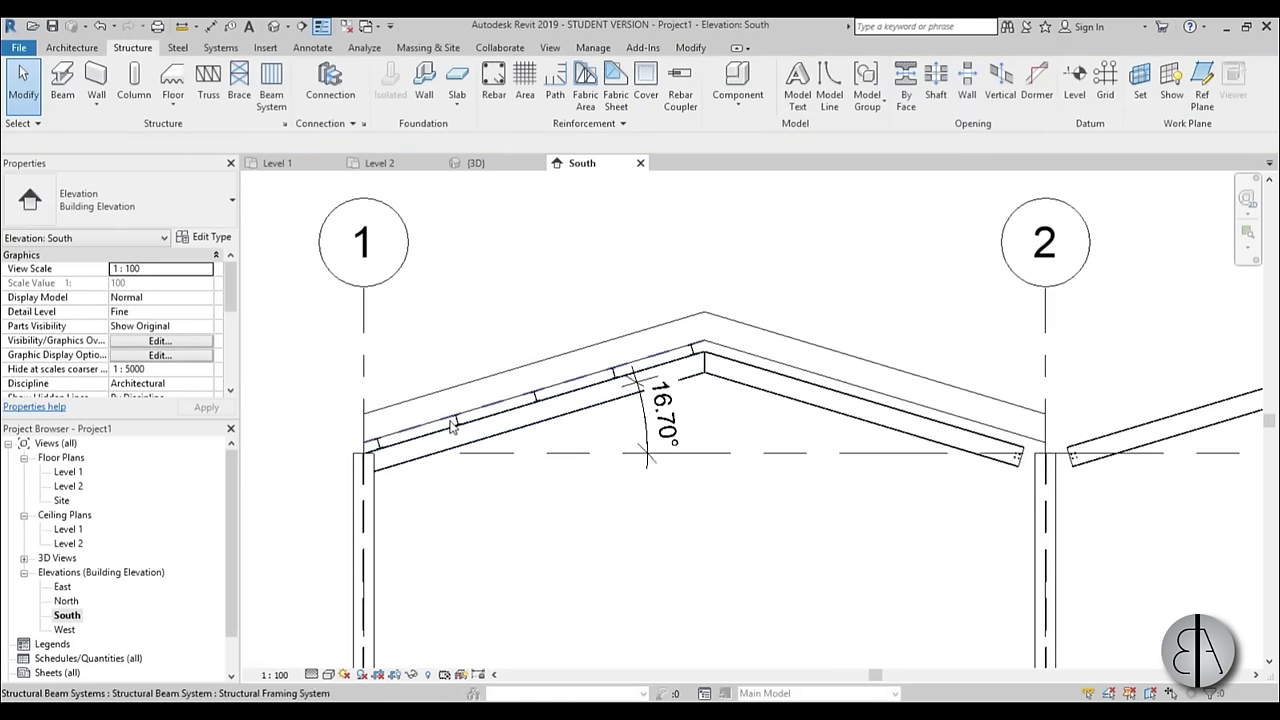
- Switch to the 3D view and examine how the purlins rest on the rafters at the end frame
left_click(273, 26)
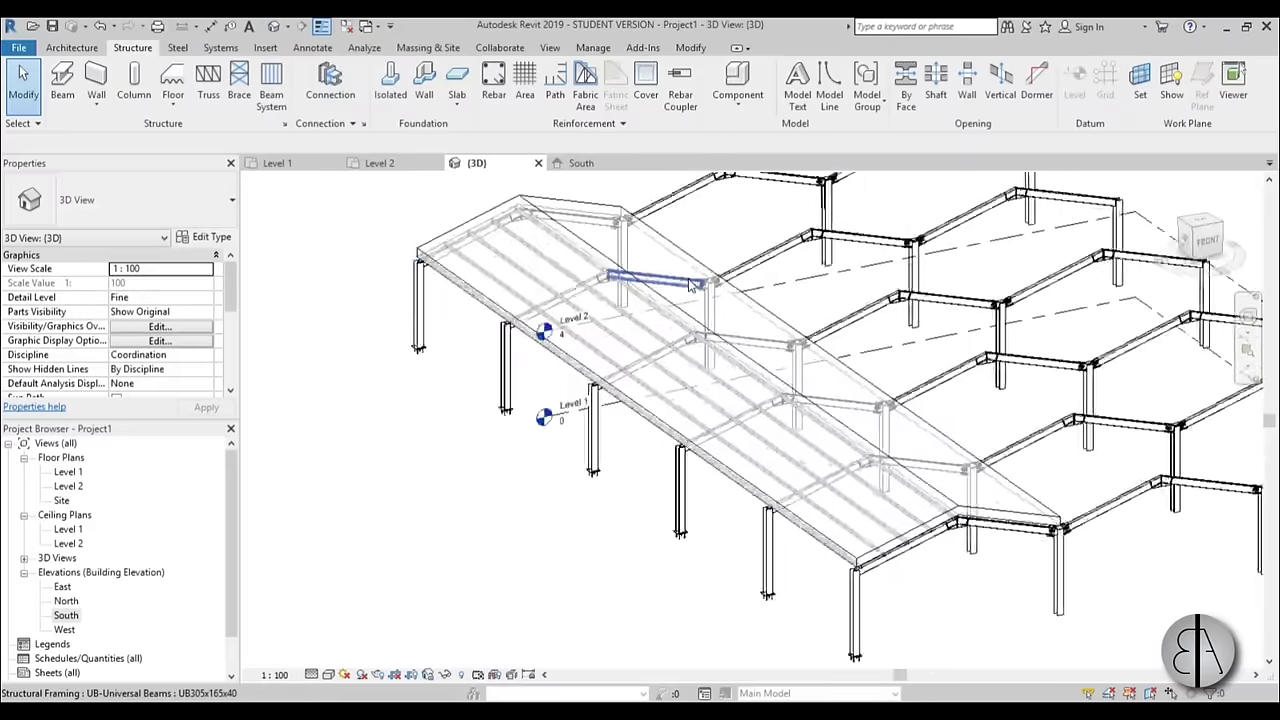
middle_click_drag(600, 450, 658, 497, "shift")
scroll(870, 443, "up", 10)
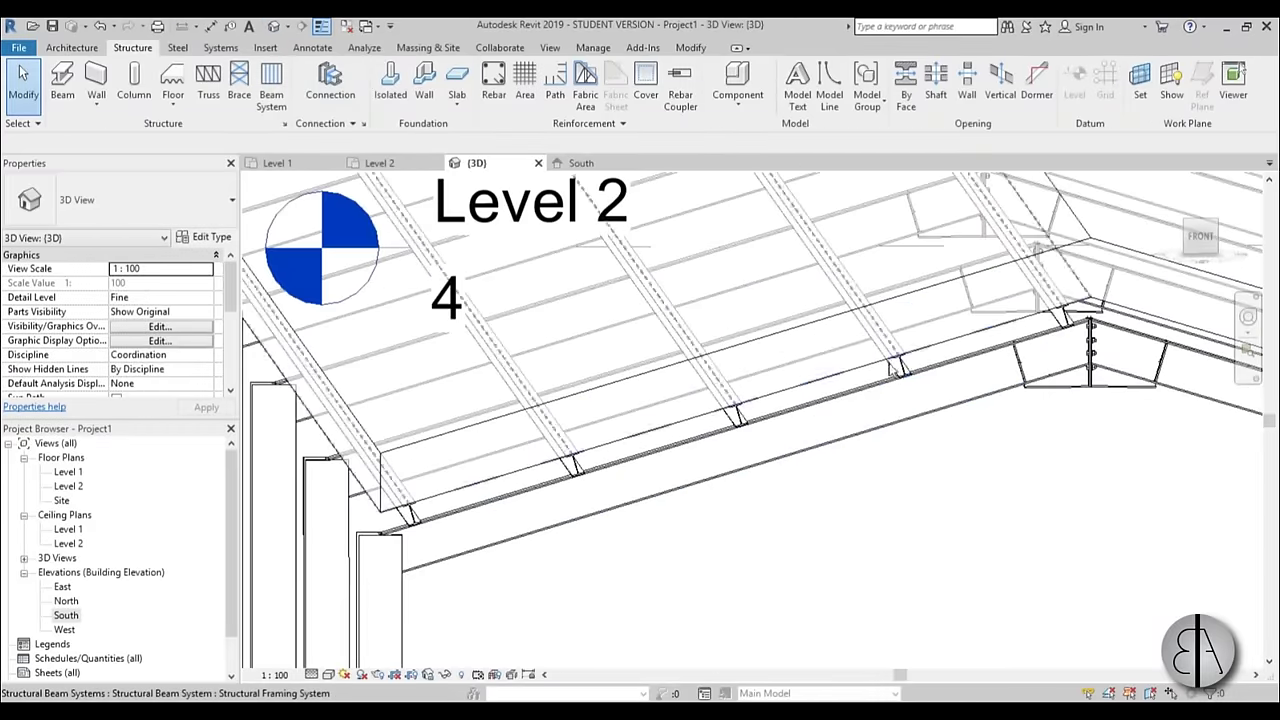
scroll(887, 347, "down", 5)
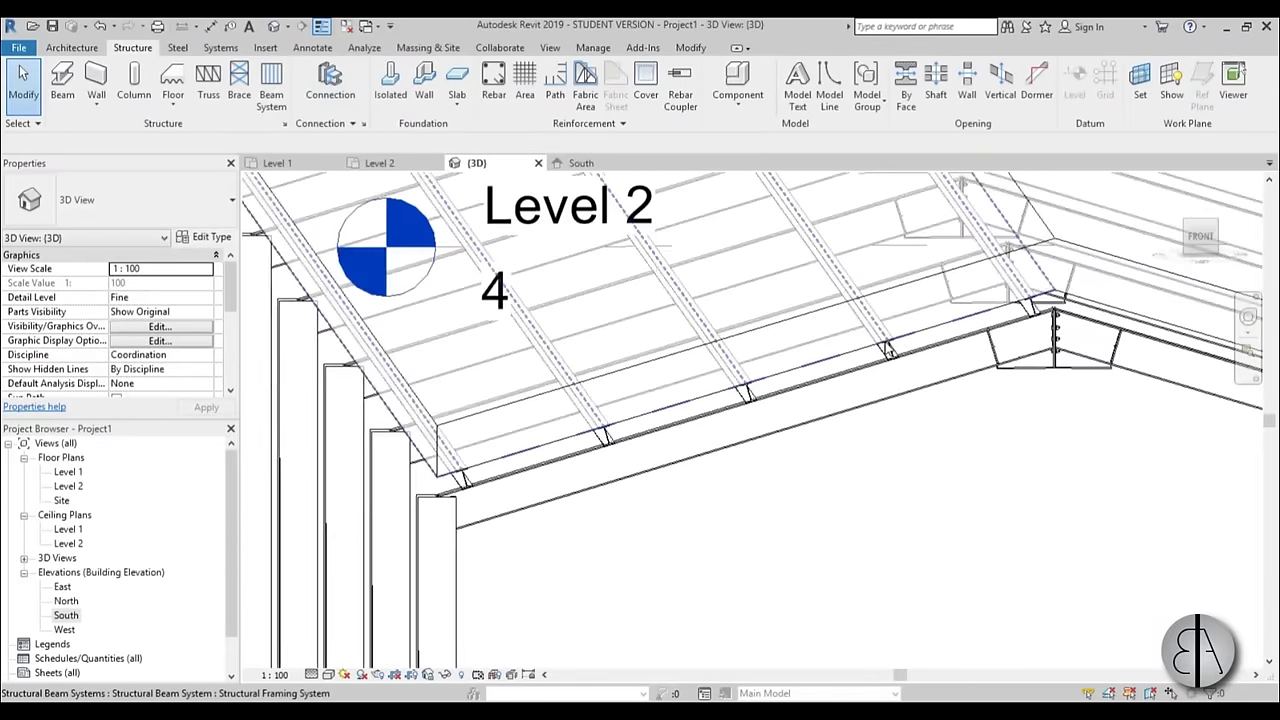
scroll(866, 383, "up", 2)
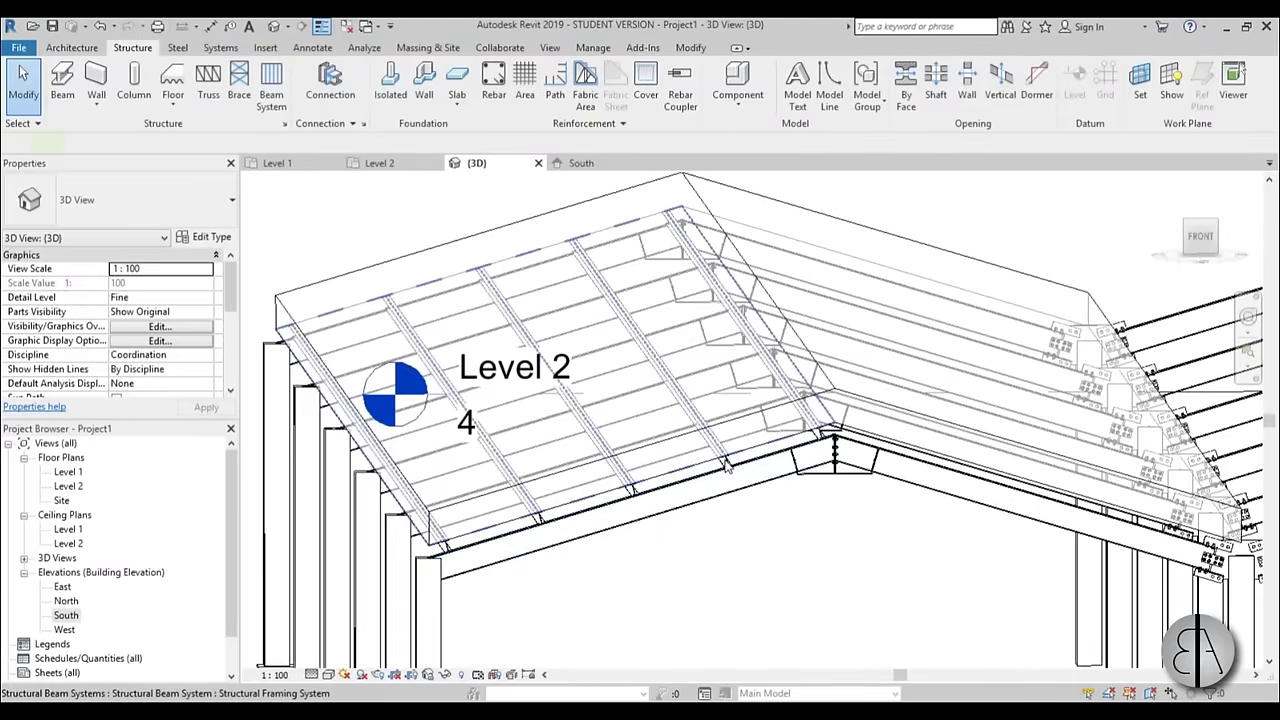
left_click(724, 474)
middle_click_drag(724, 474, 855, 508, "shift")
key("m")
key("m")
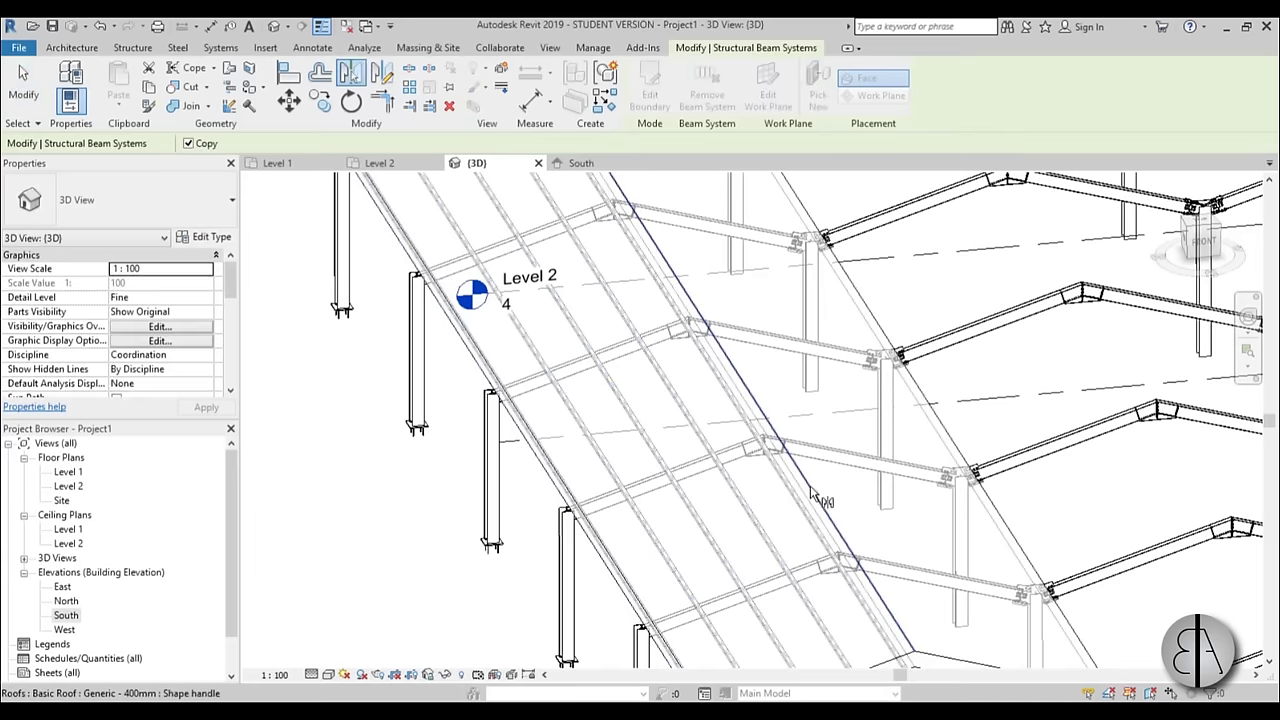
key("Escape")
scroll(810, 486, "down", 5)
middle_click_drag(810, 486, 698, 494, "shift")
scroll(750, 480, "up", 4)
scroll(750, 487, "down", 2)
key("Escape")
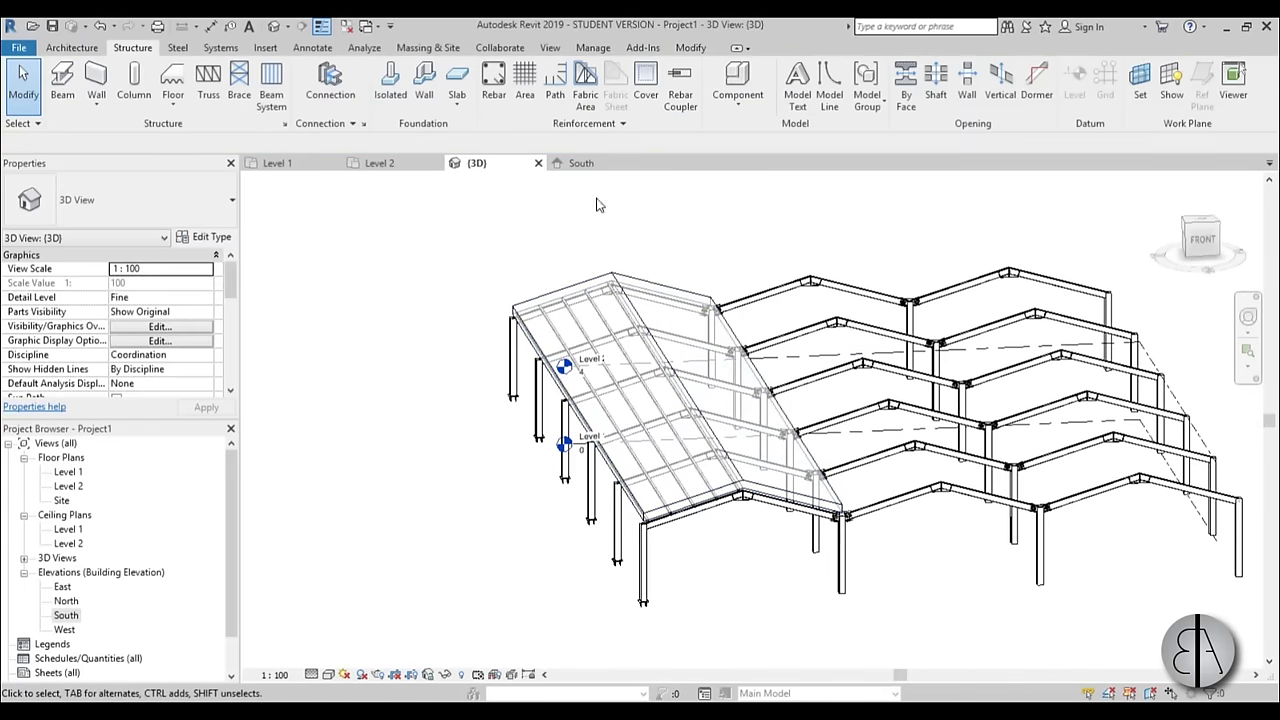
- Set the current work plane to Level : Level 2
left_click(1140, 85)
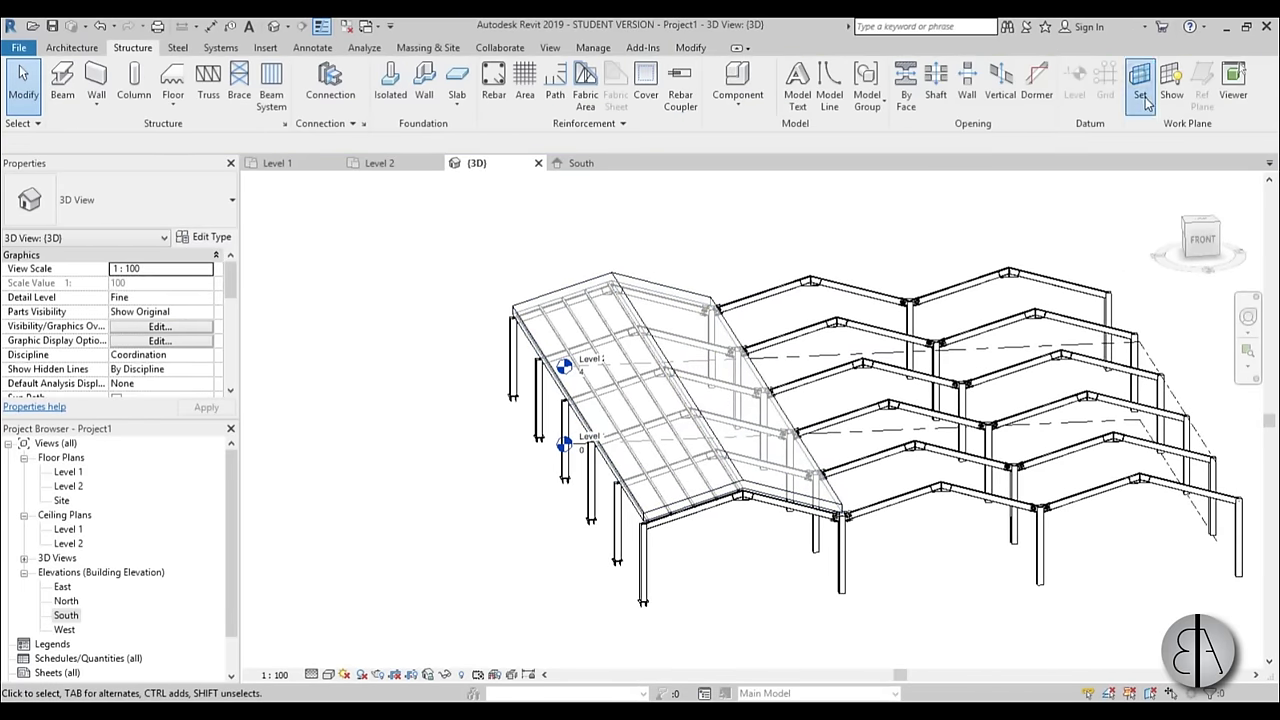
left_click(659, 369)
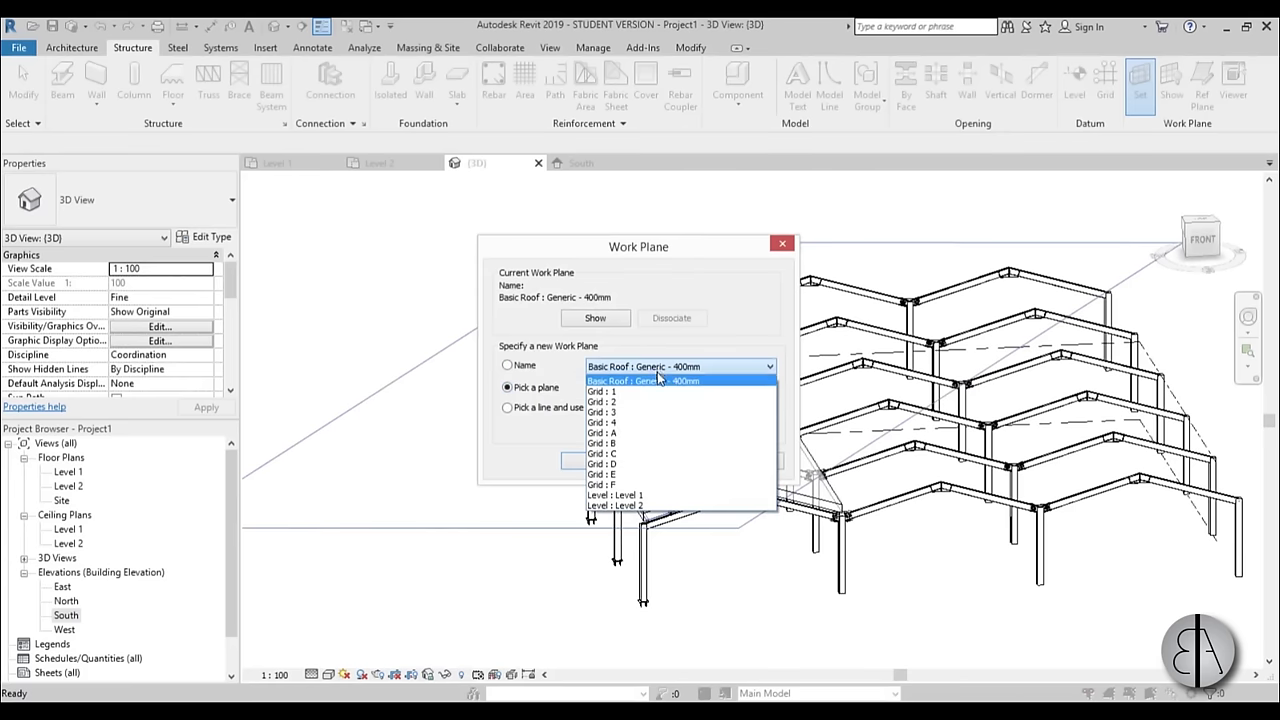
left_click(614, 506)
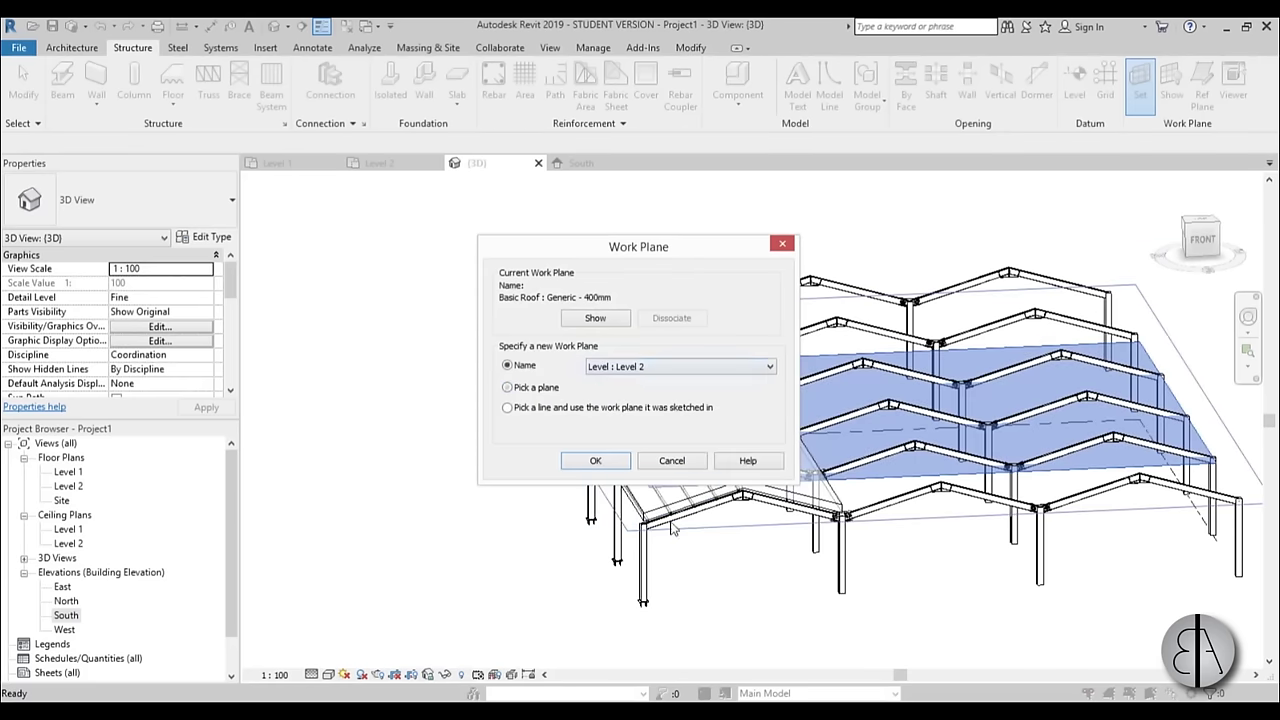
left_click(595, 461)
- Mirror the purlin beam system about the roof's ridge line onto the other slope, keeping the original, and deselect the copy
scroll(712, 500, "up", 5)
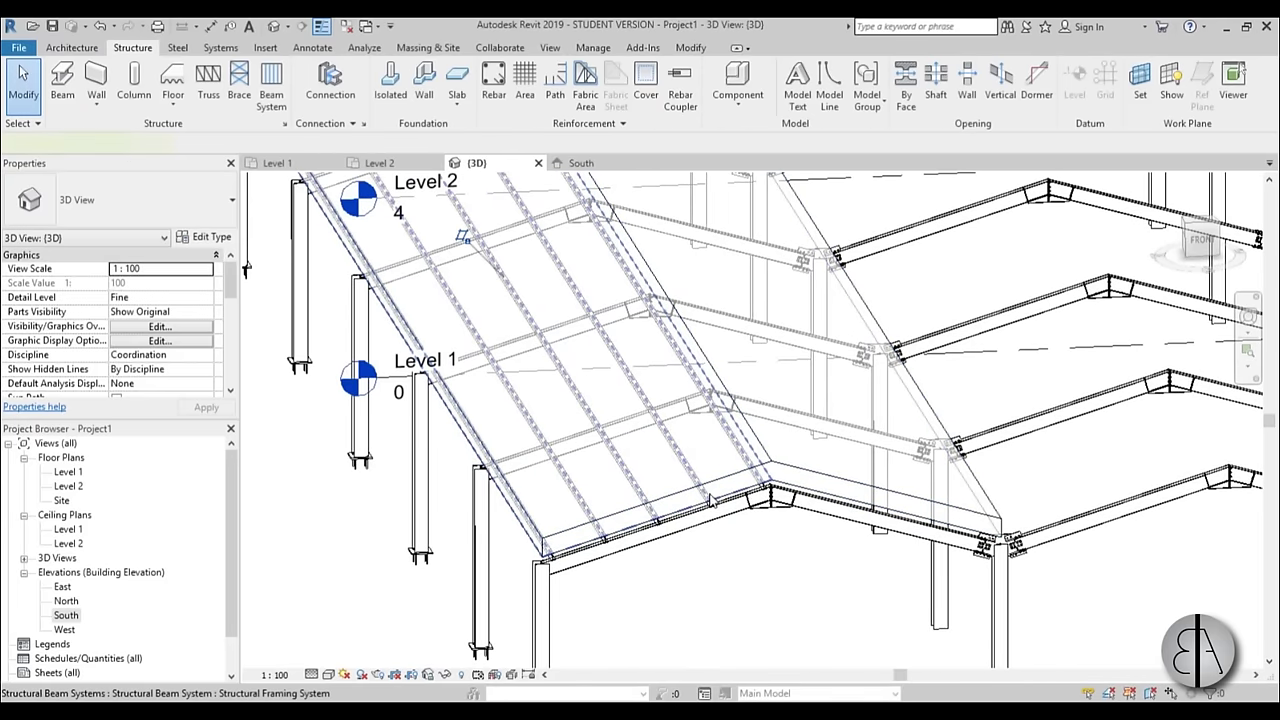
left_click(712, 500)
key("m")
key("m")
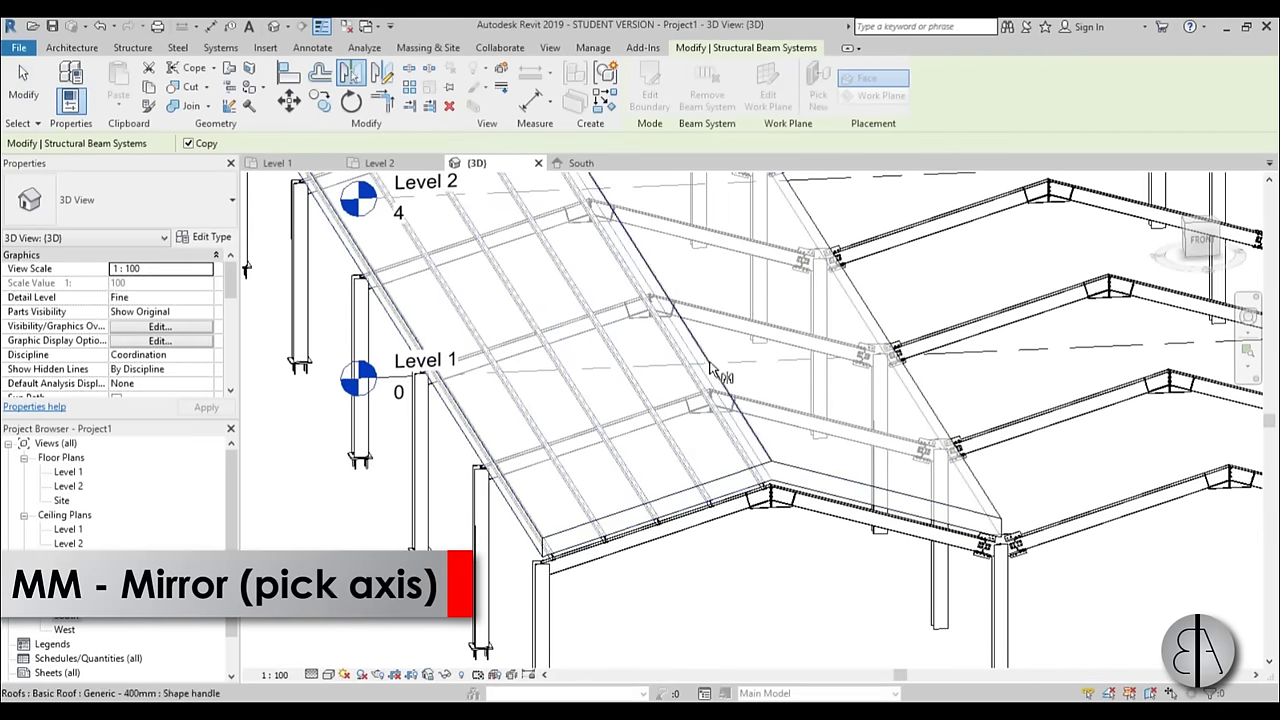
left_click(712, 370)
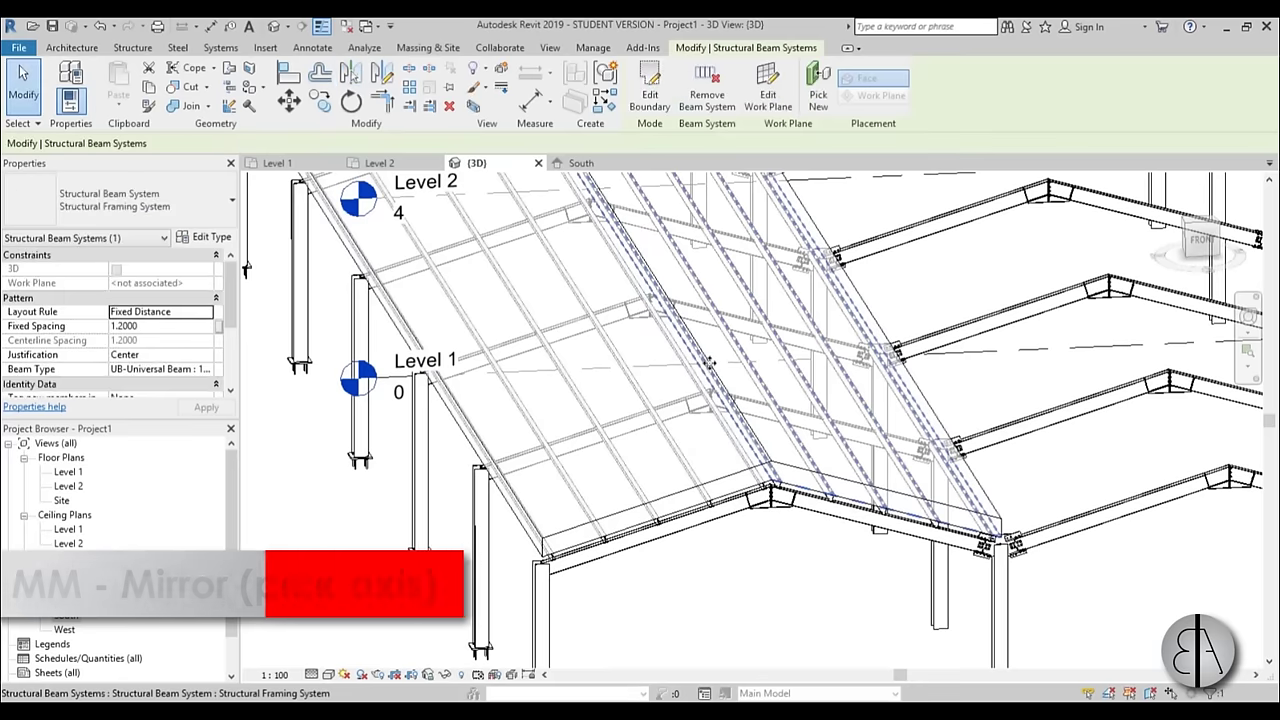
left_click(880, 603)
middle_click_drag(806, 597, 831, 580, "shift")
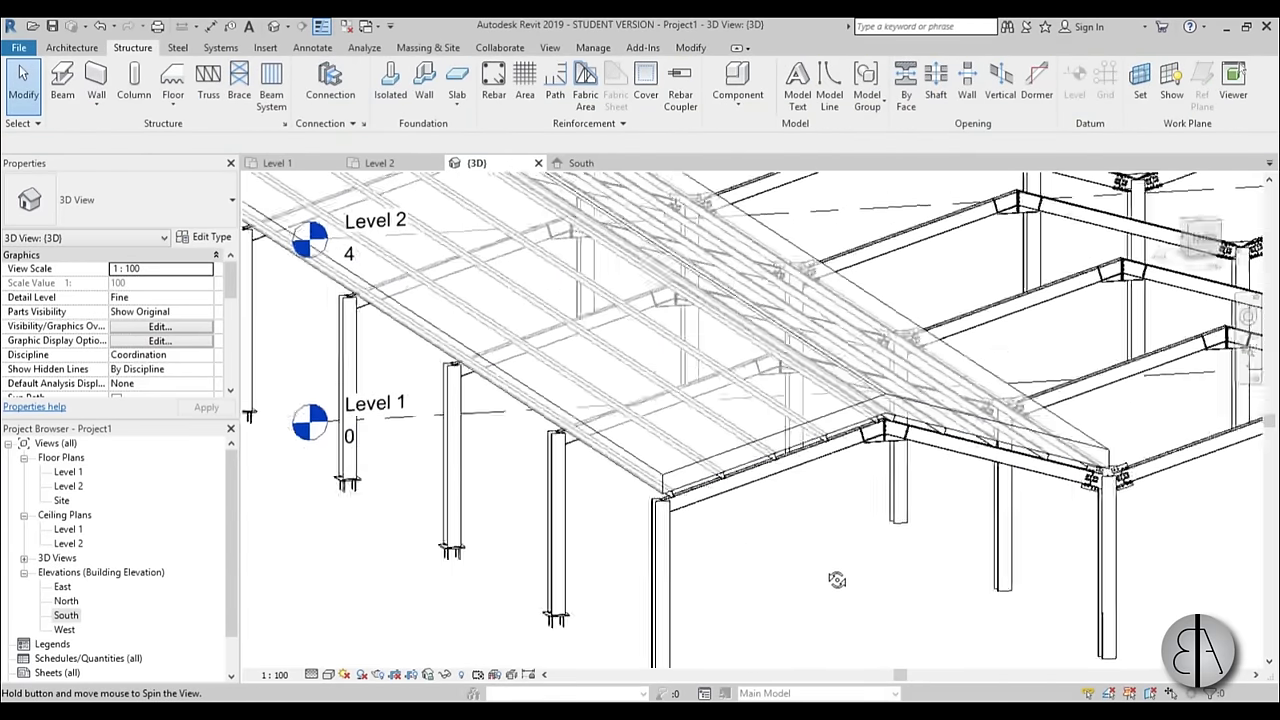
- Copy the roof and both purlin beam systems from grid 1 to grids 2 and 3 in the Level 2 plan, using the Multiple option
scroll(828, 515, "up", 4)
left_click(828, 515)
scroll(828, 515, "down", 3)
middle_click_drag(828, 515, 750, 513, "shift")
left_click(743, 512, "ctrl")
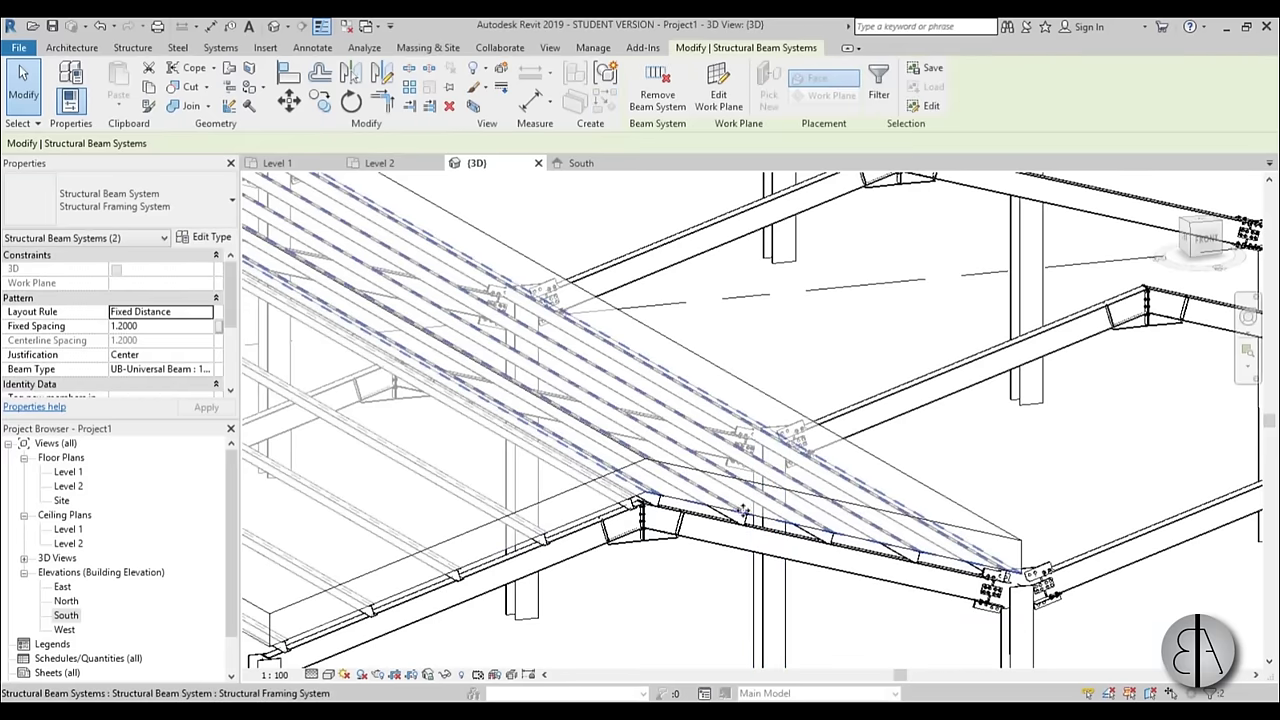
left_click(976, 509, "ctrl")
scroll(976, 509, "down", 5)
middle_click_drag(976, 509, 662, 568, "shift")
scroll(662, 568, "up", 4)
scroll(662, 568, "up", 4)
scroll(478, 543, "down", 4)
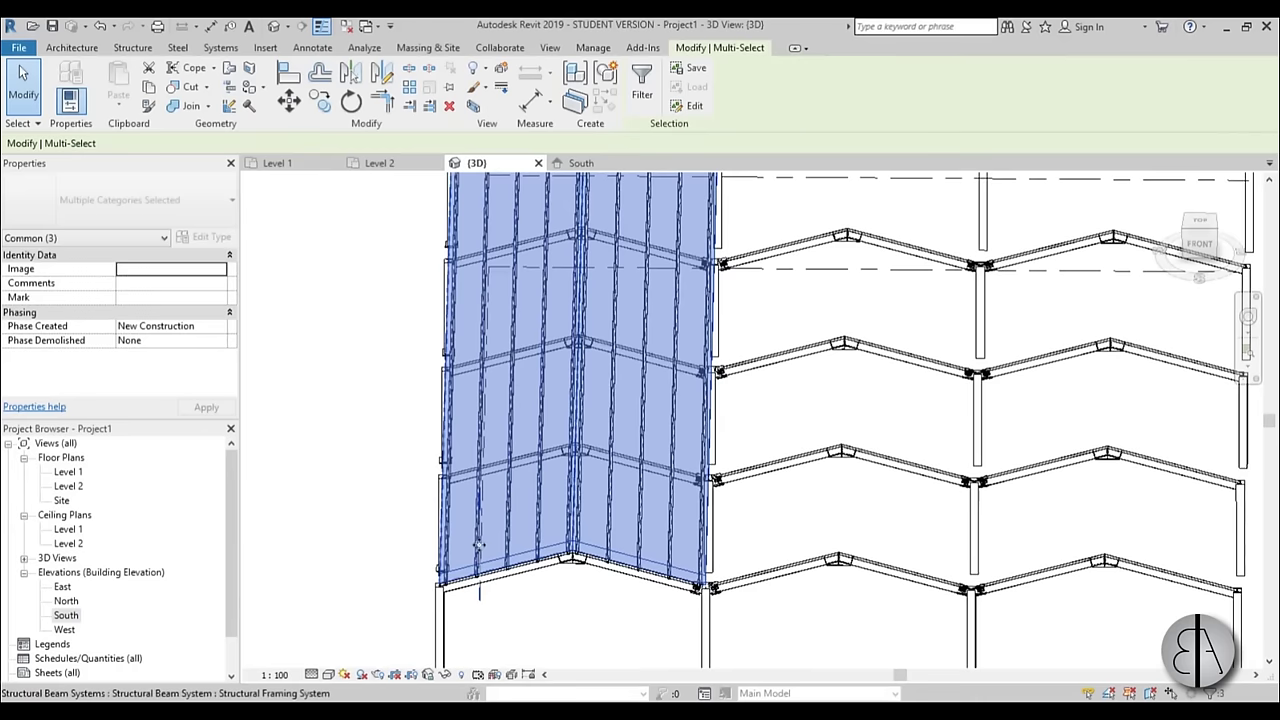
double_click(76, 488)
scroll(531, 500, "down", 3)
scroll(531, 500, "up", 4)
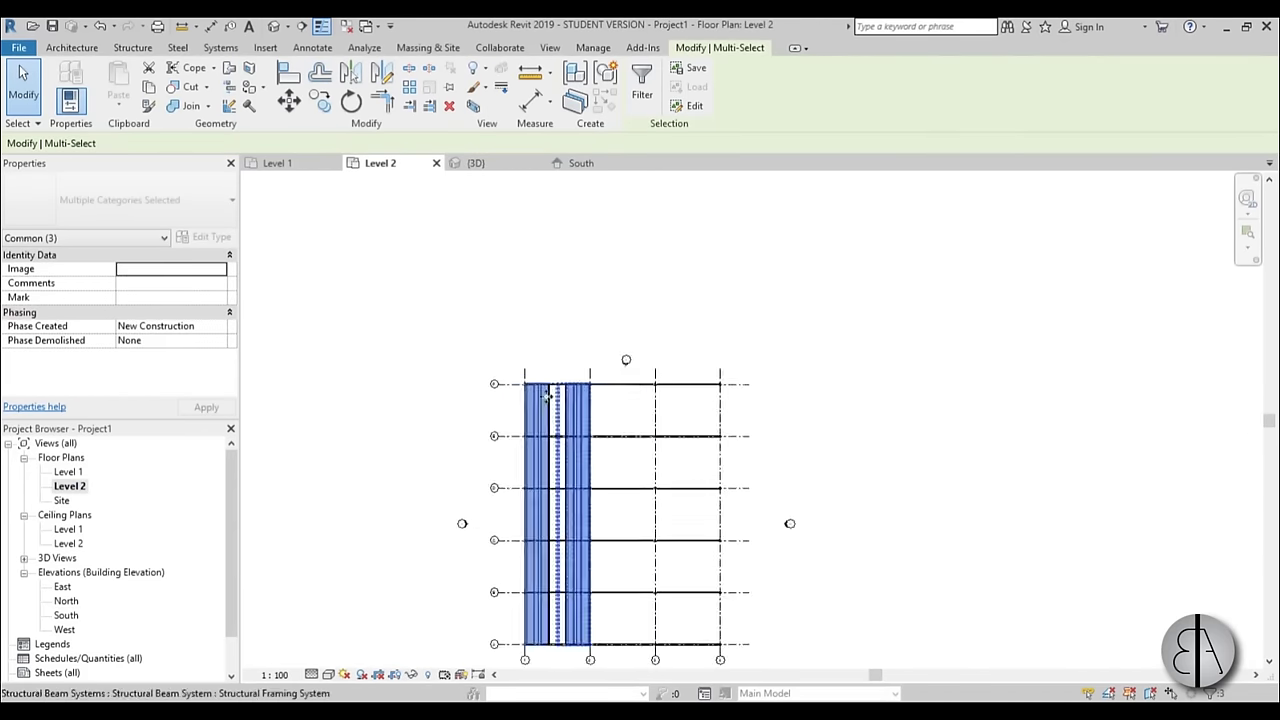
key("c")
key("o")
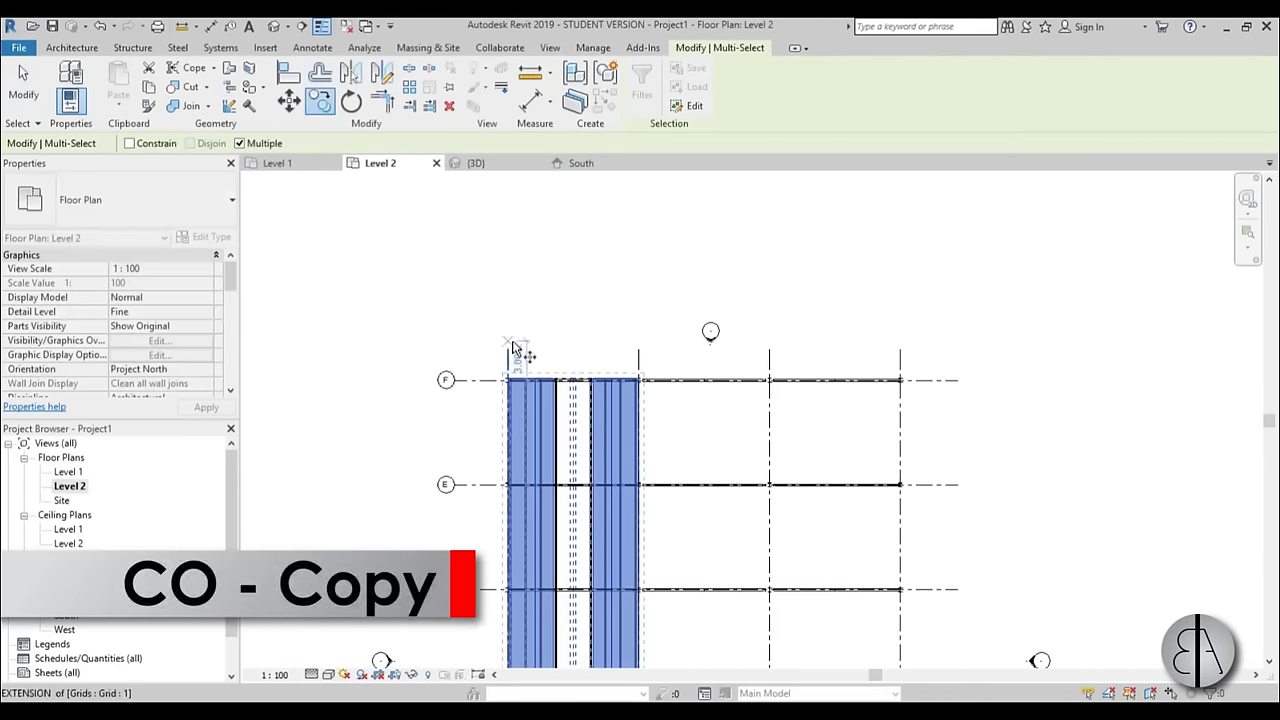
left_click(641, 355)
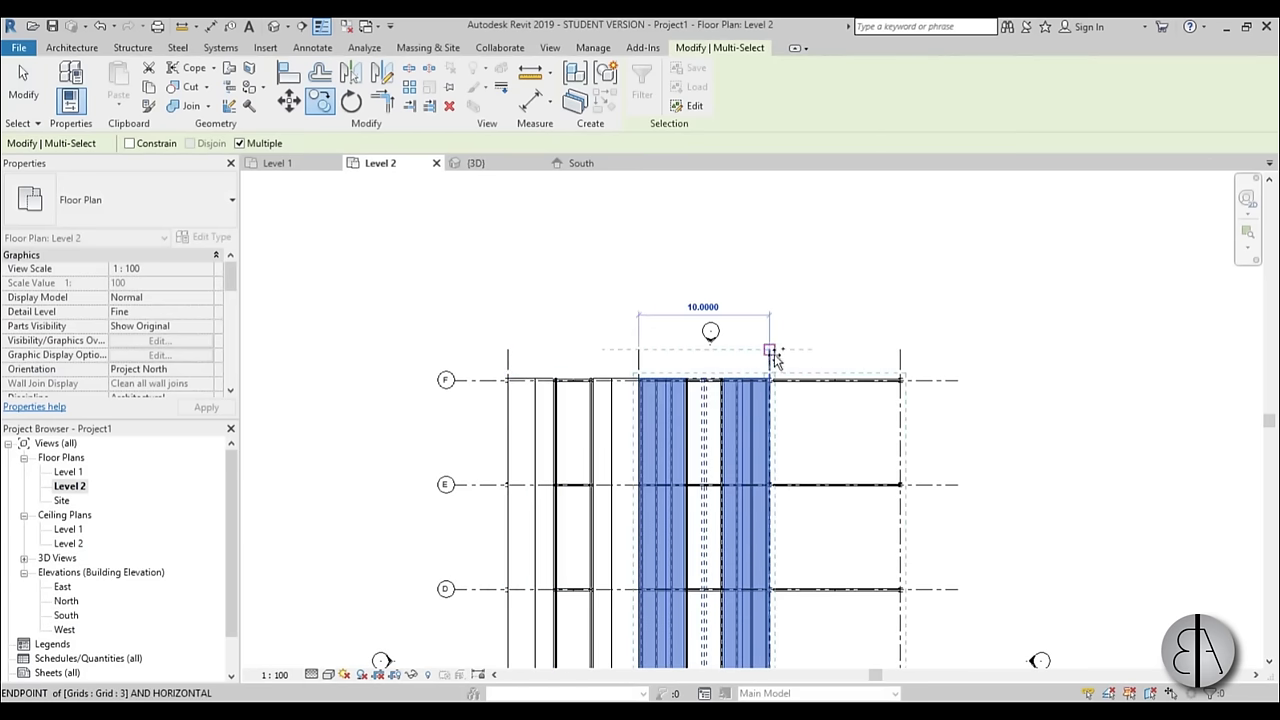
left_click(769, 351)
- Override the graphics of the two copied roofs by element in the 3D view, setting surface transparency to 40
left_click(274, 33)
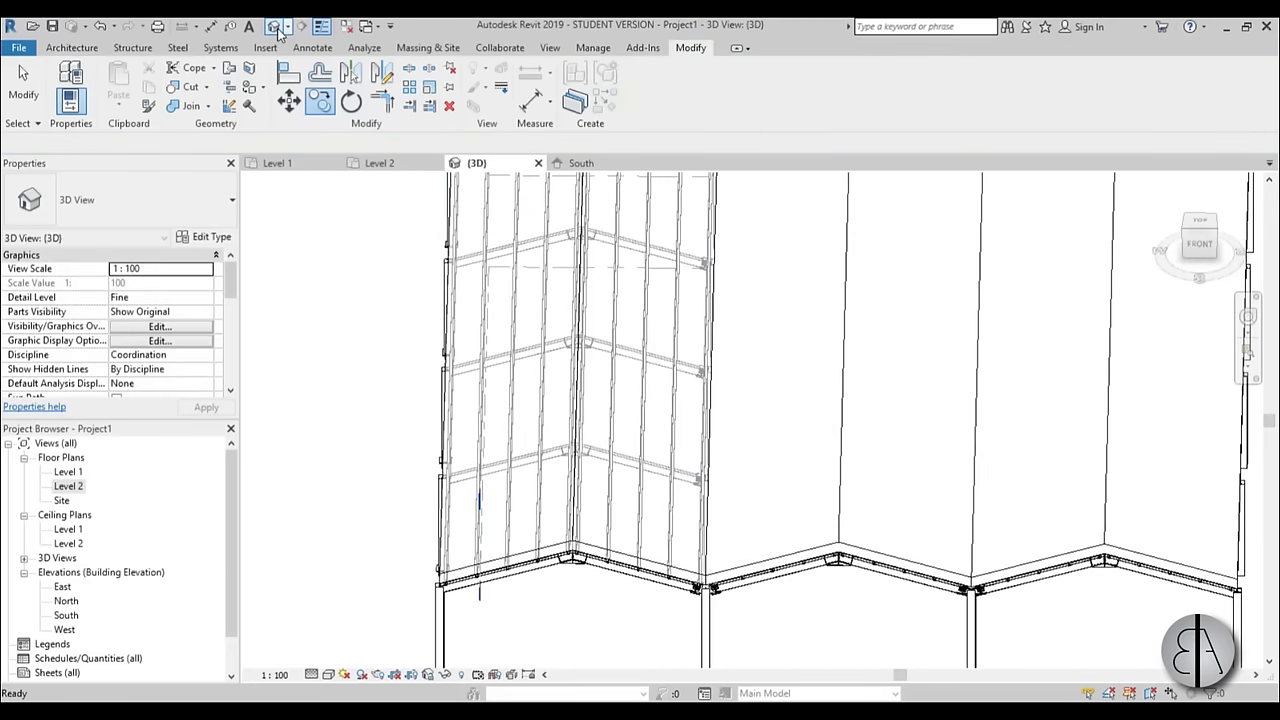
scroll(650, 360, "down", 5)
middle_click_drag(660, 360, 740, 358, "shift")
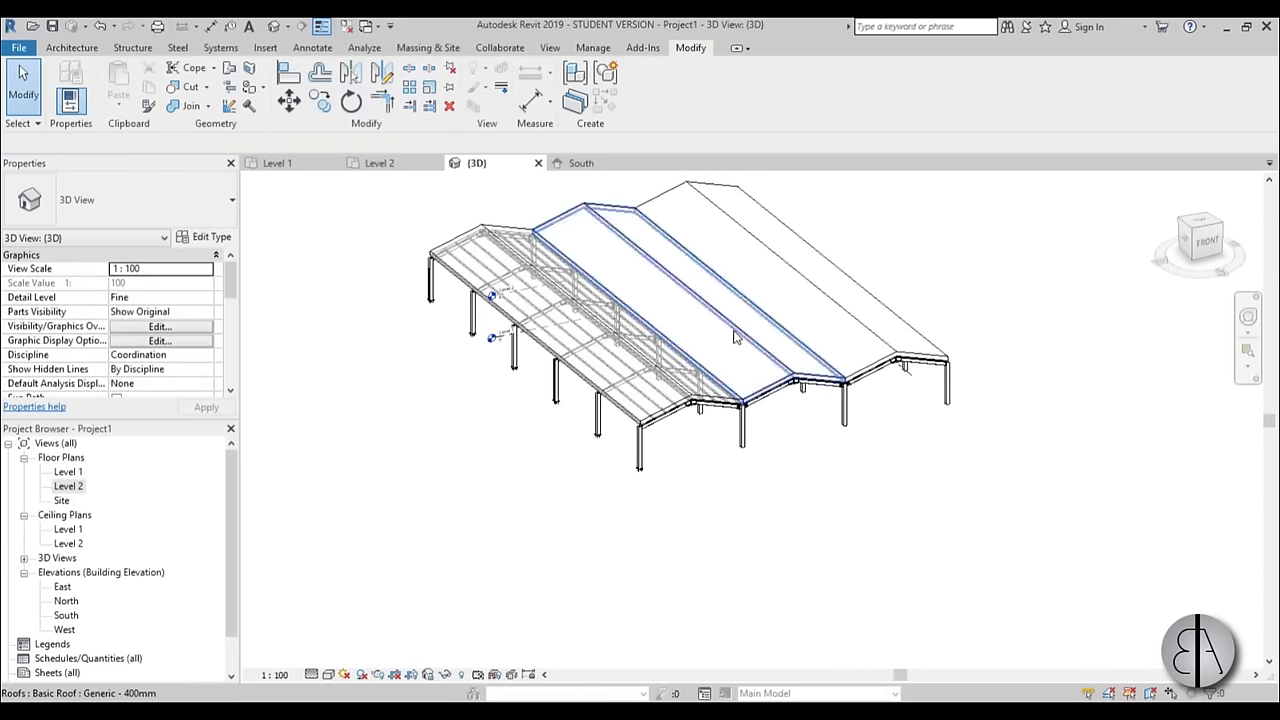
left_click(740, 358)
left_click(926, 298, "ctrl")
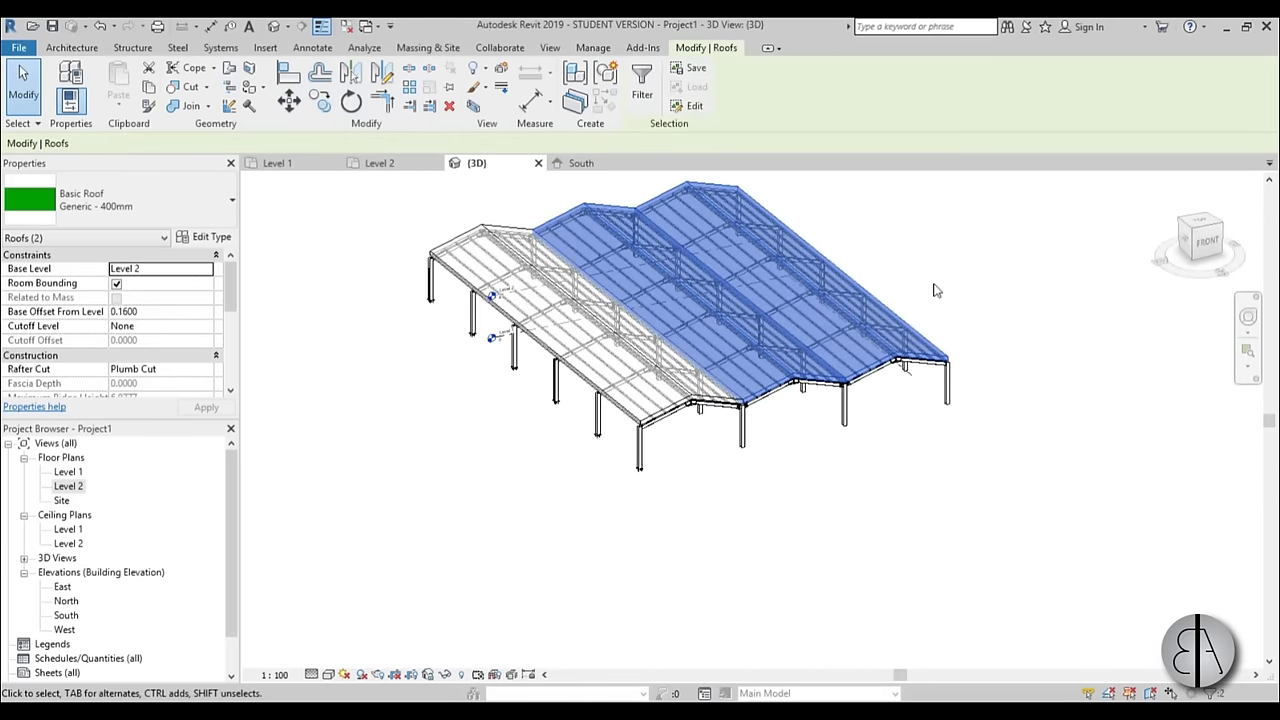
right_click(933, 290)
mouse_move(1021, 380)
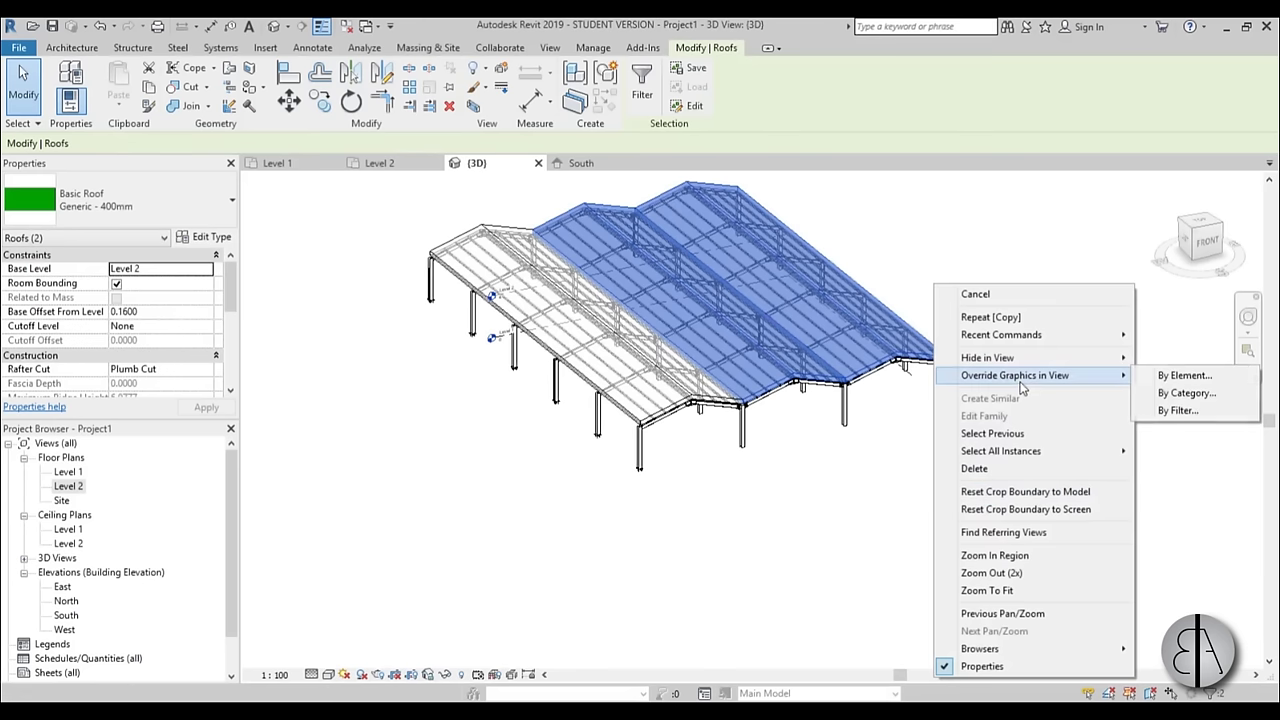
left_click(1162, 379)
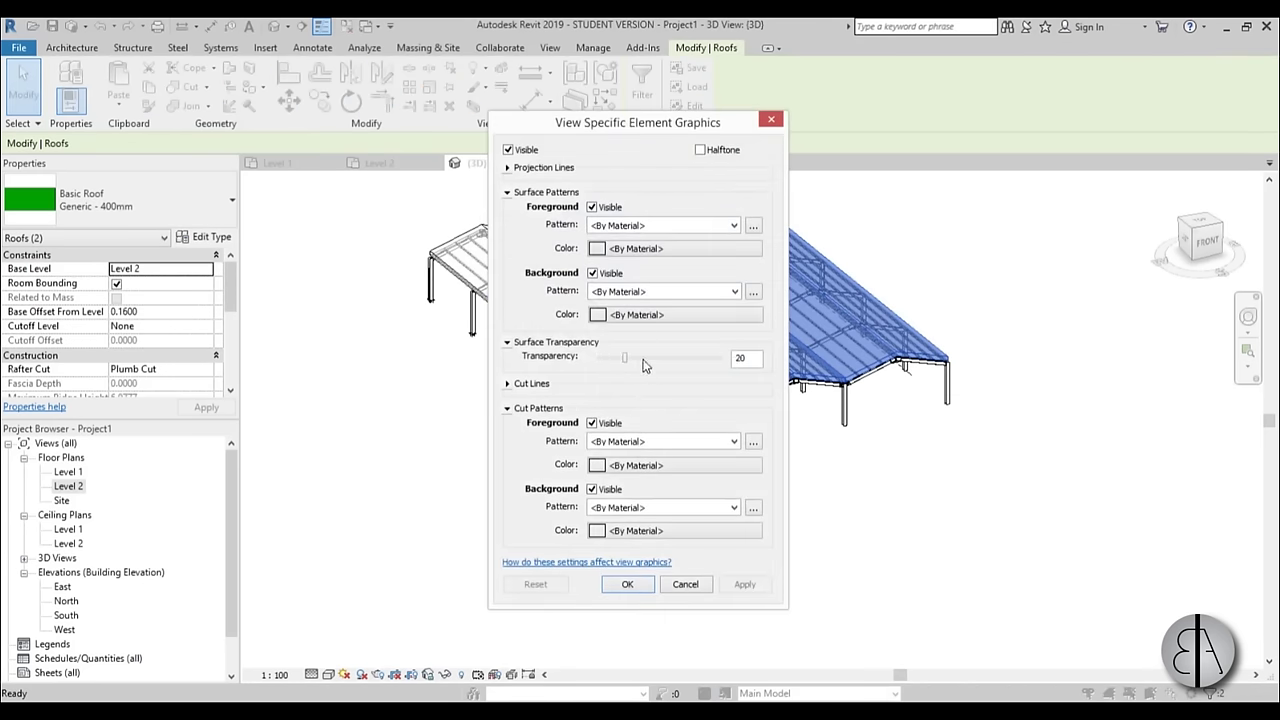
left_click(745, 584)
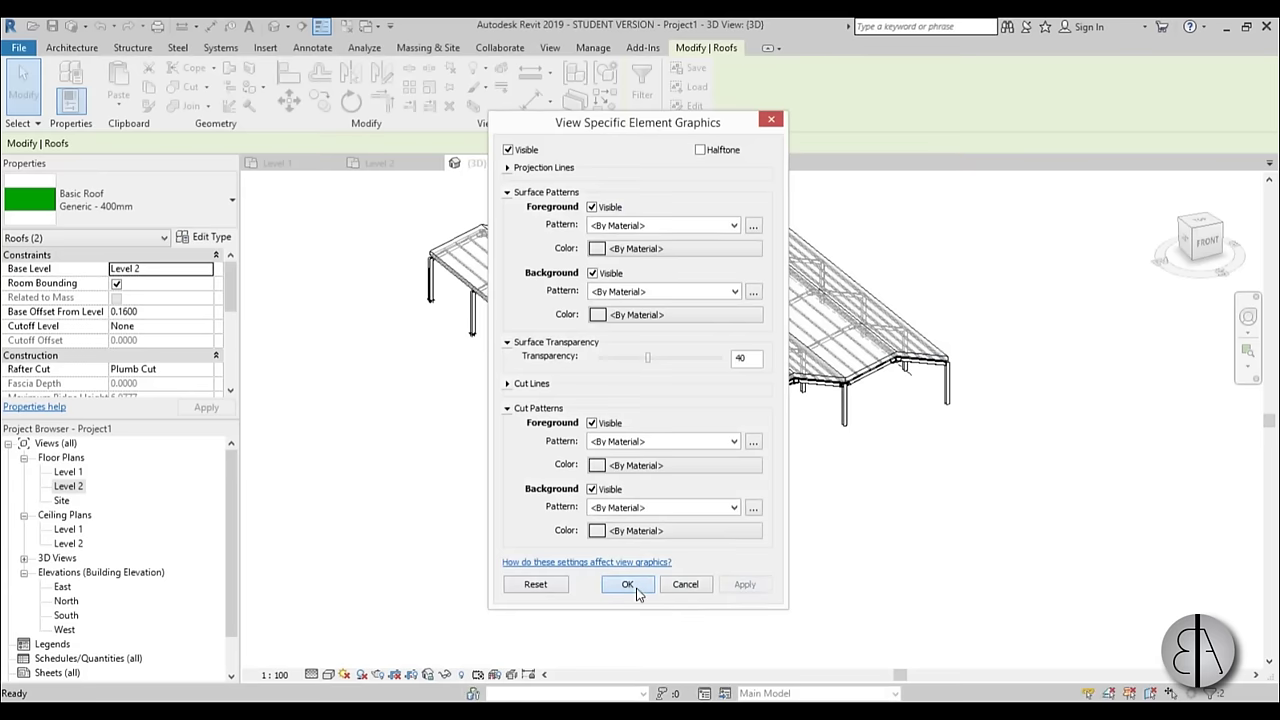
left_click(627, 585)
- Start a structural brace and load the M_Round Bars family with type RB136.53 for it
middle_click_drag(830, 573, 617, 591, "shift")
scroll(630, 568, "up", 3)
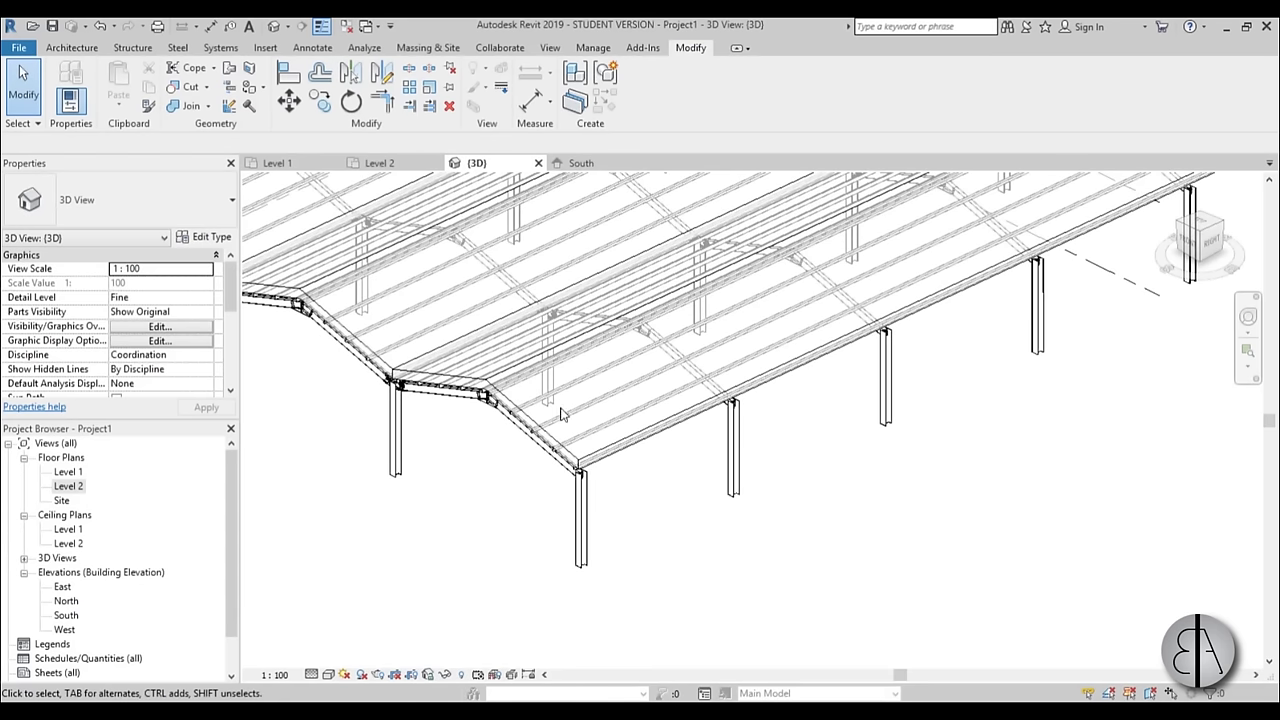
left_click(134, 48)
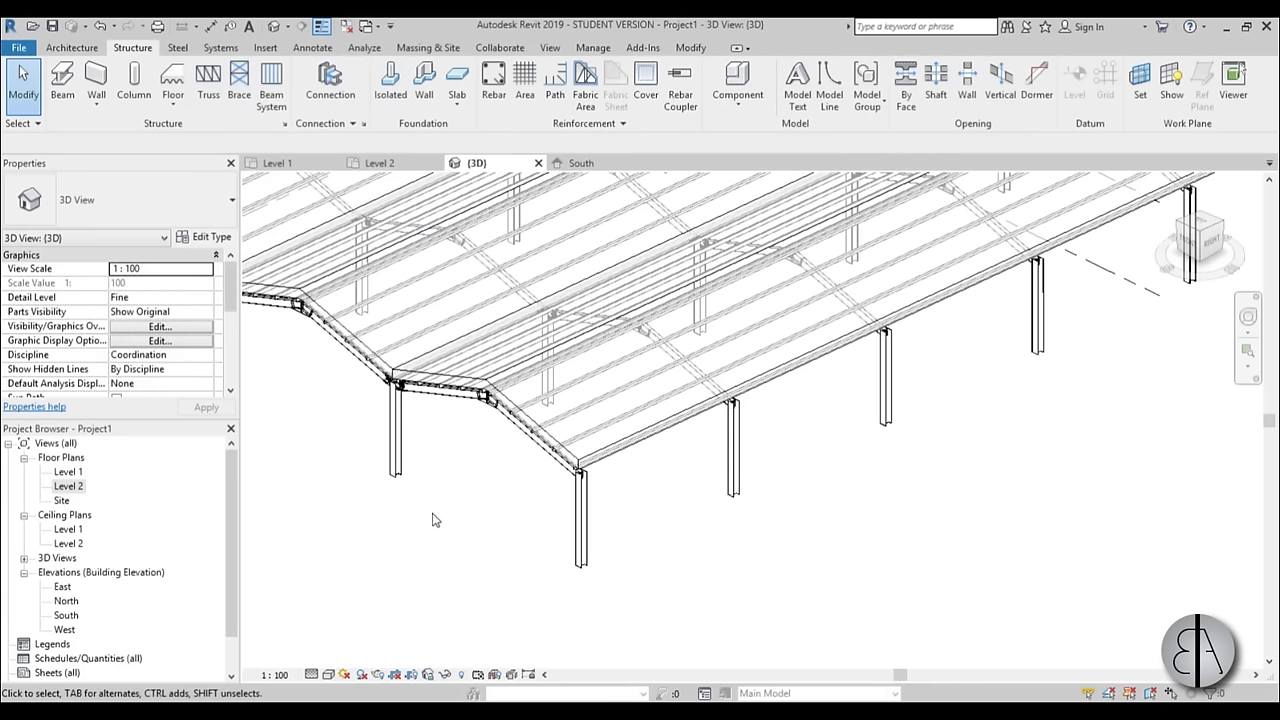
key("b")
key("r")
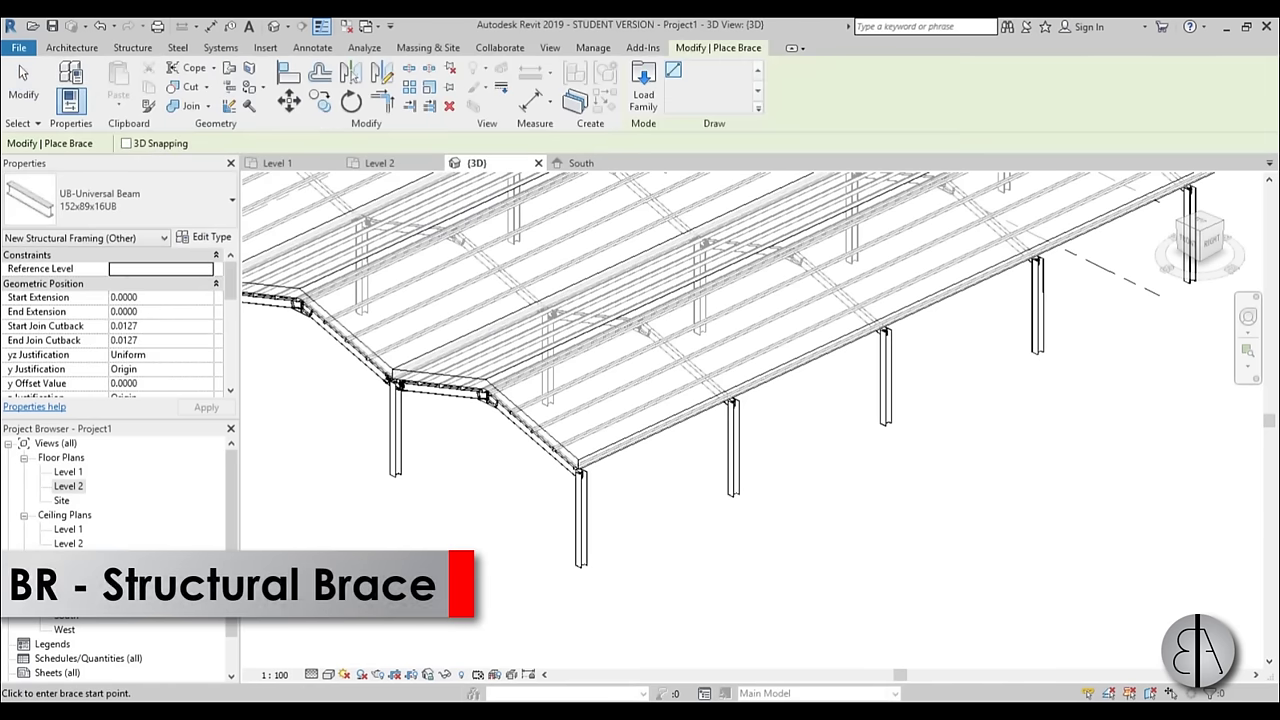
left_click(52, 207)
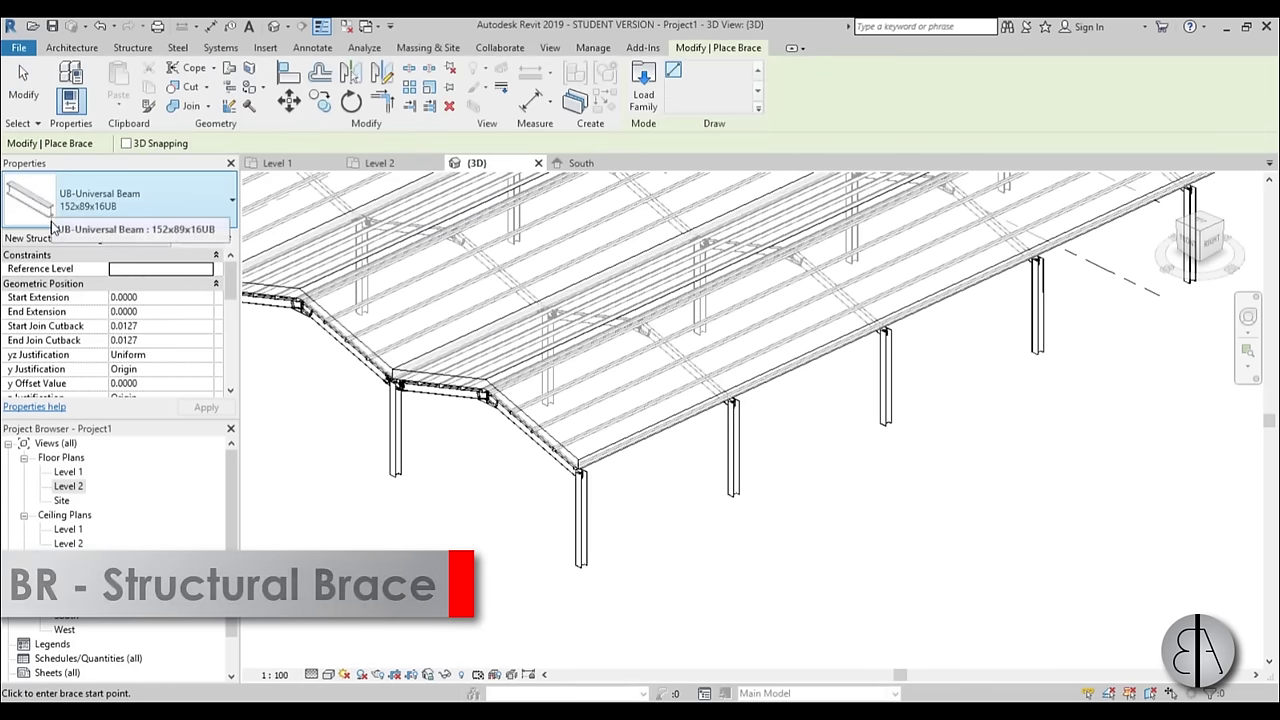
left_click(644, 100)
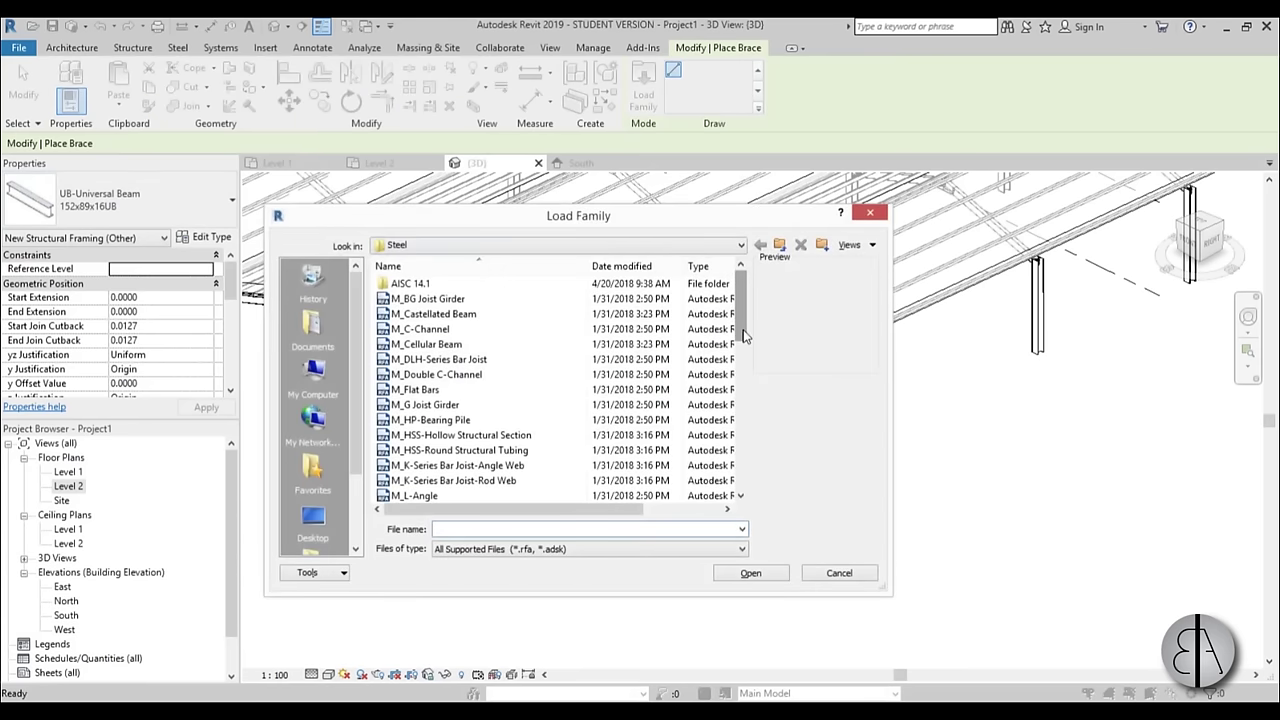
left_click_drag(744, 336, 744, 344)
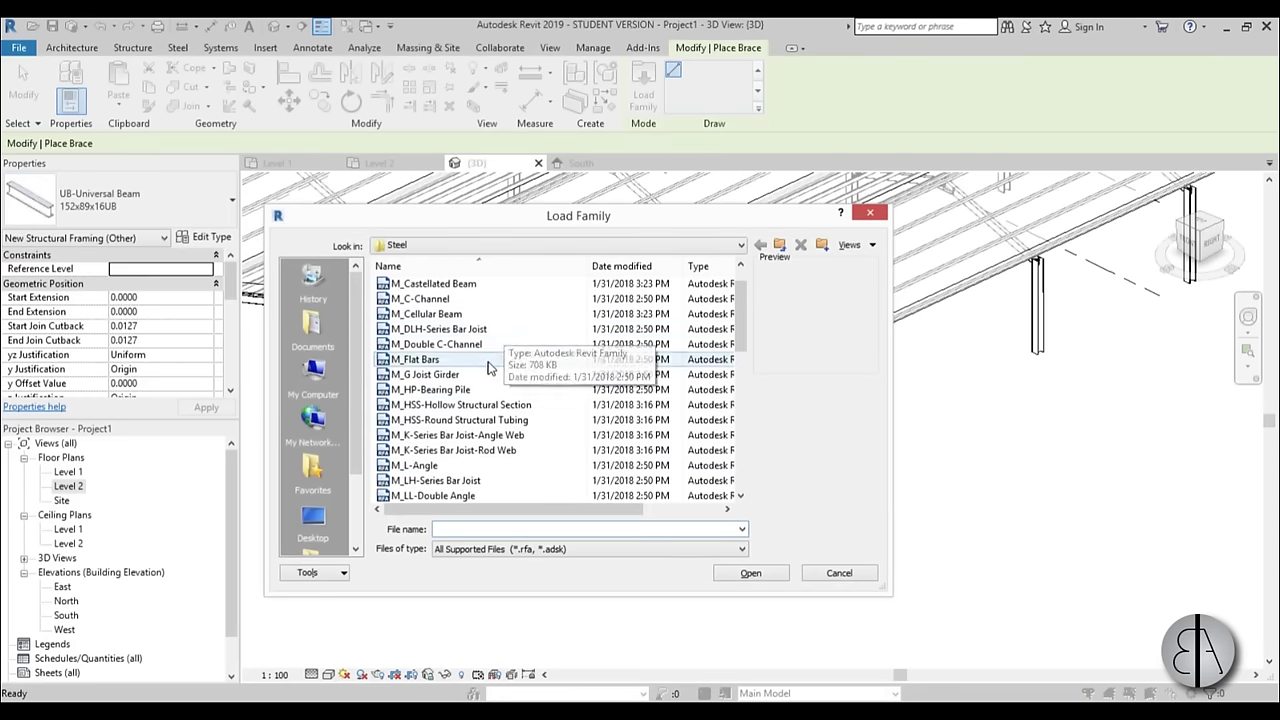
left_click(480, 389)
scroll(480, 407, "down", 2)
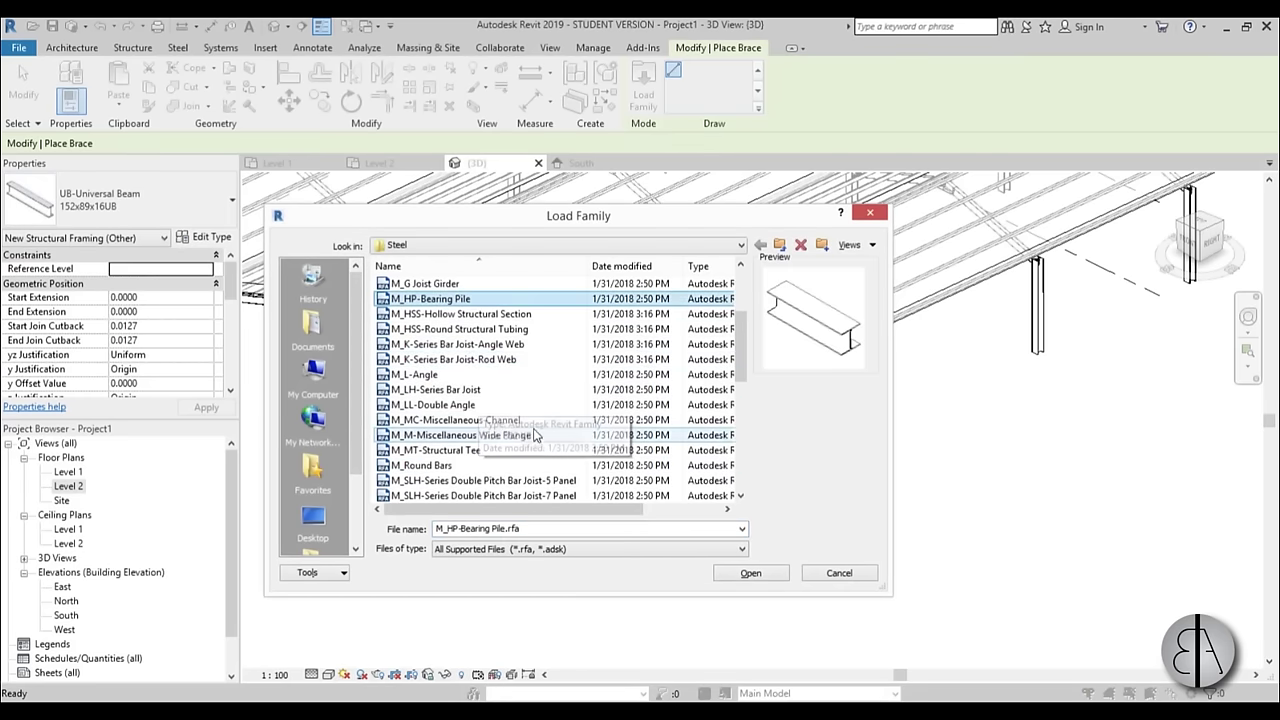
left_click(480, 465)
left_click(750, 573)
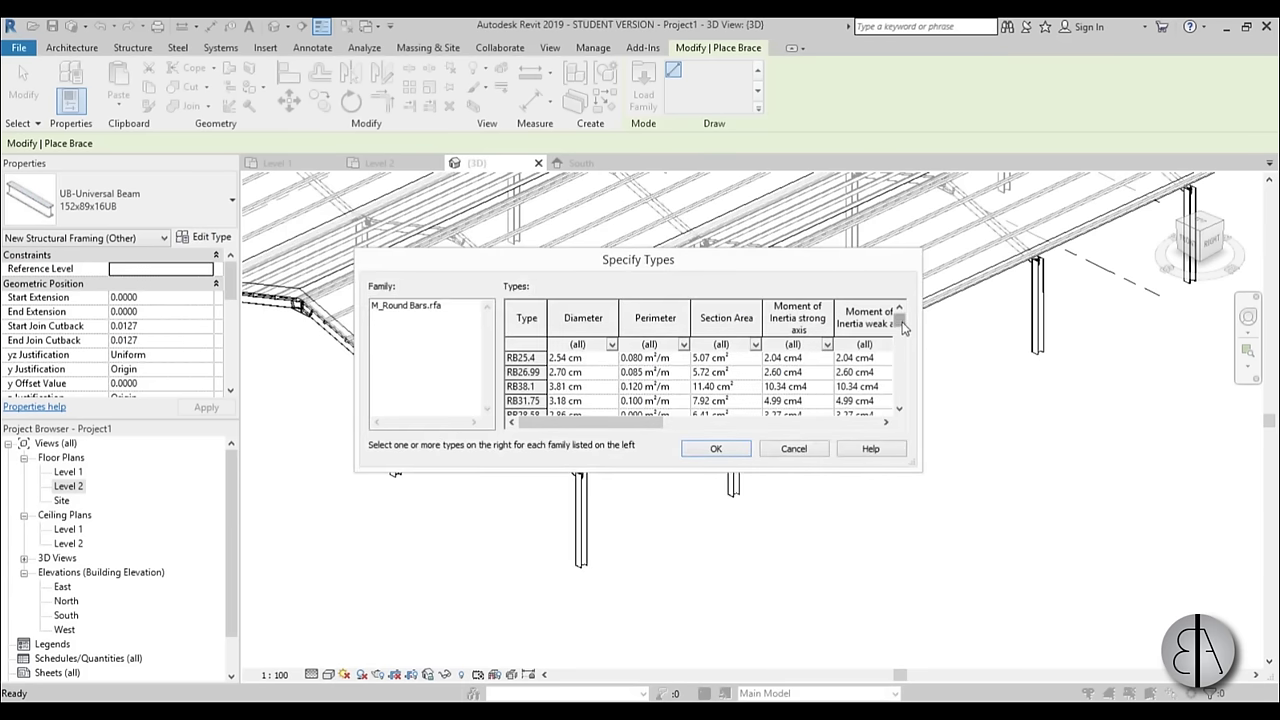
left_click_drag(903, 328, 910, 375)
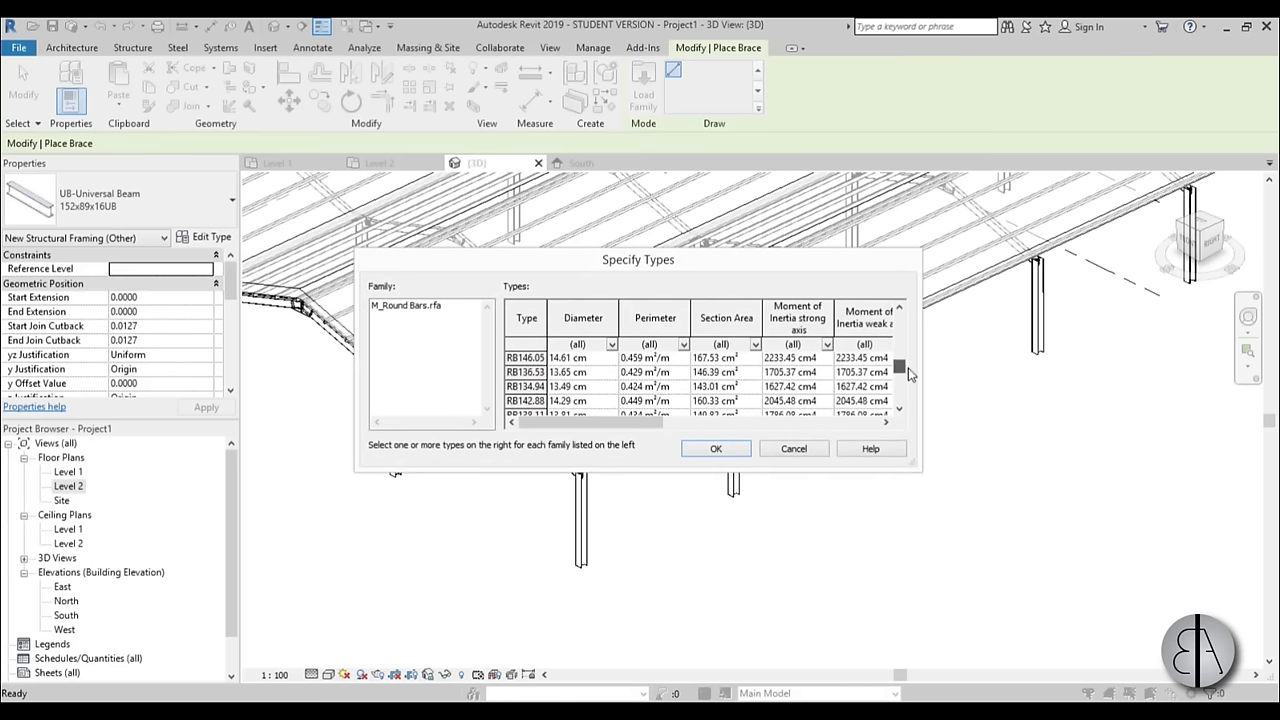
left_click(520, 372)
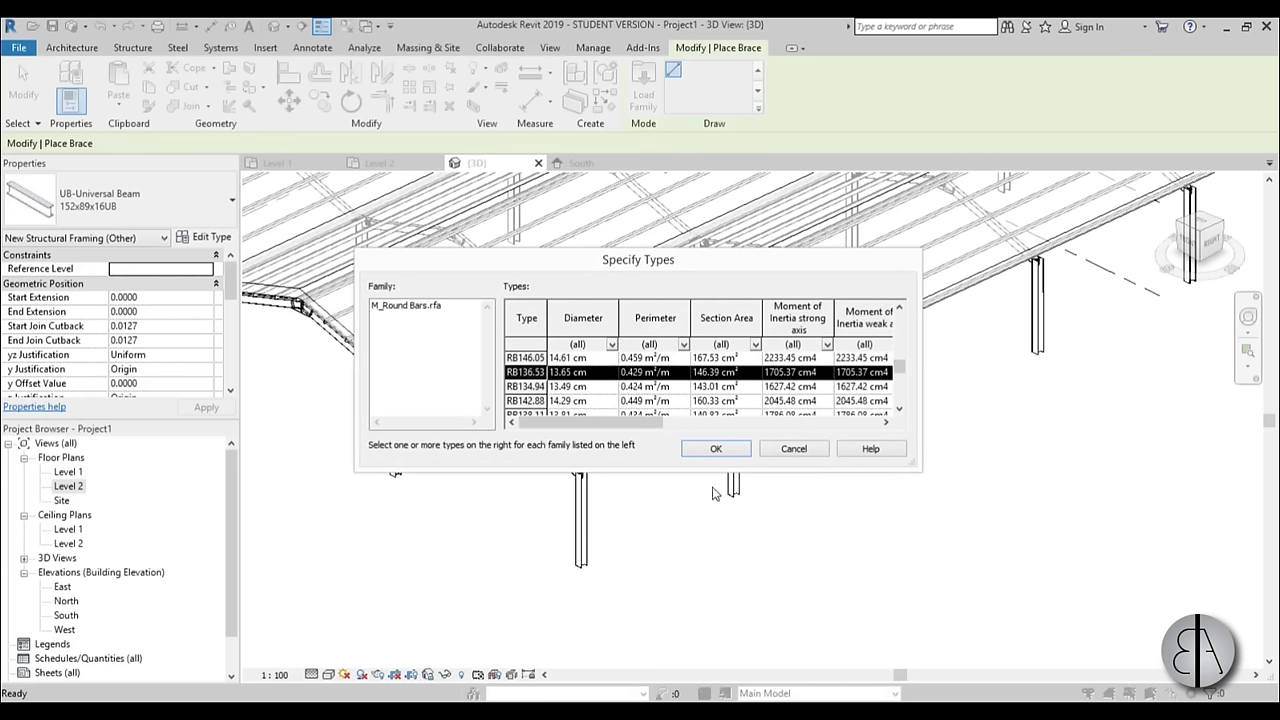
left_click(716, 448)
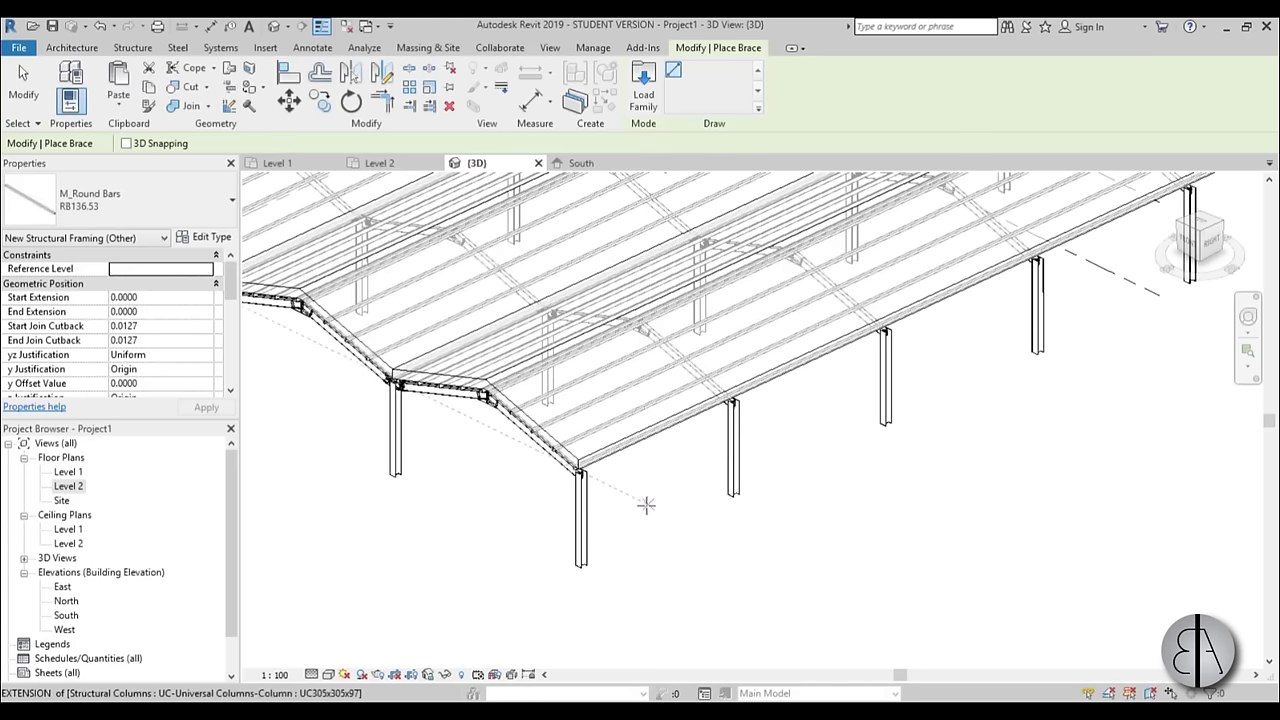
- Place two braces from the next column's midpoint, one to the base and one to the top of the corner column
scroll(646, 531, "up", 3)
scroll(580, 407, "up", 1)
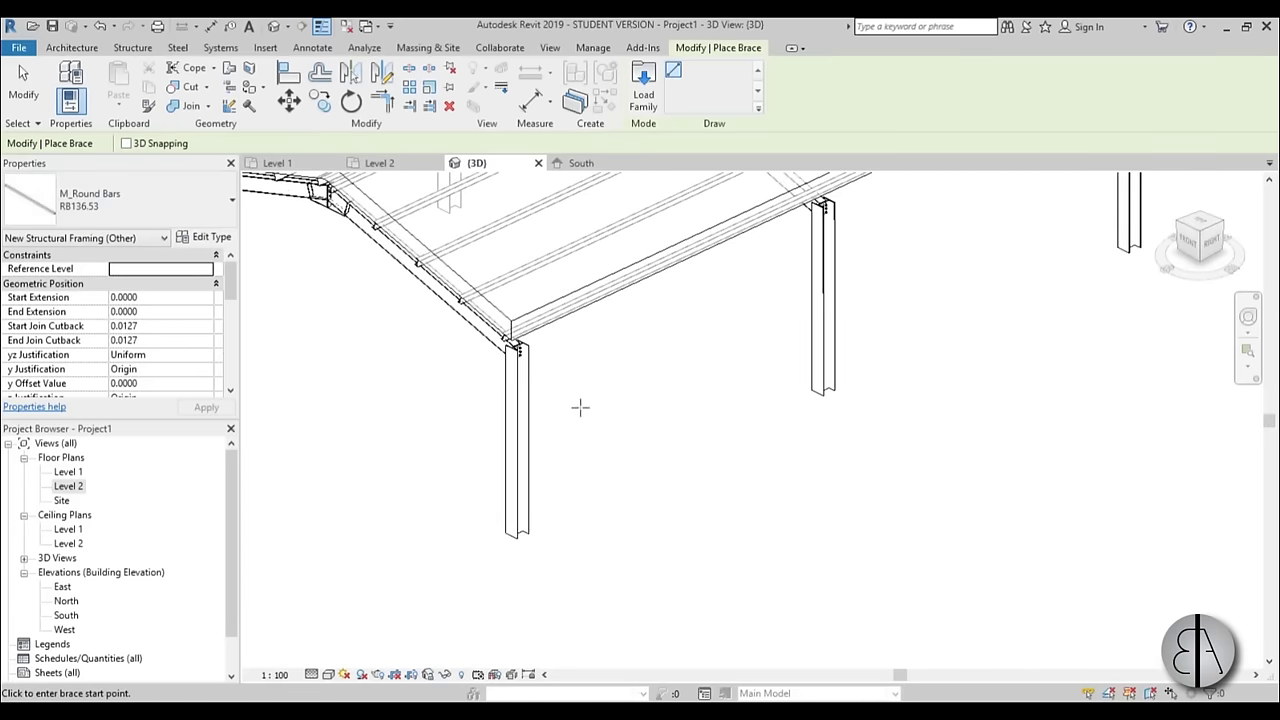
left_click(517, 533)
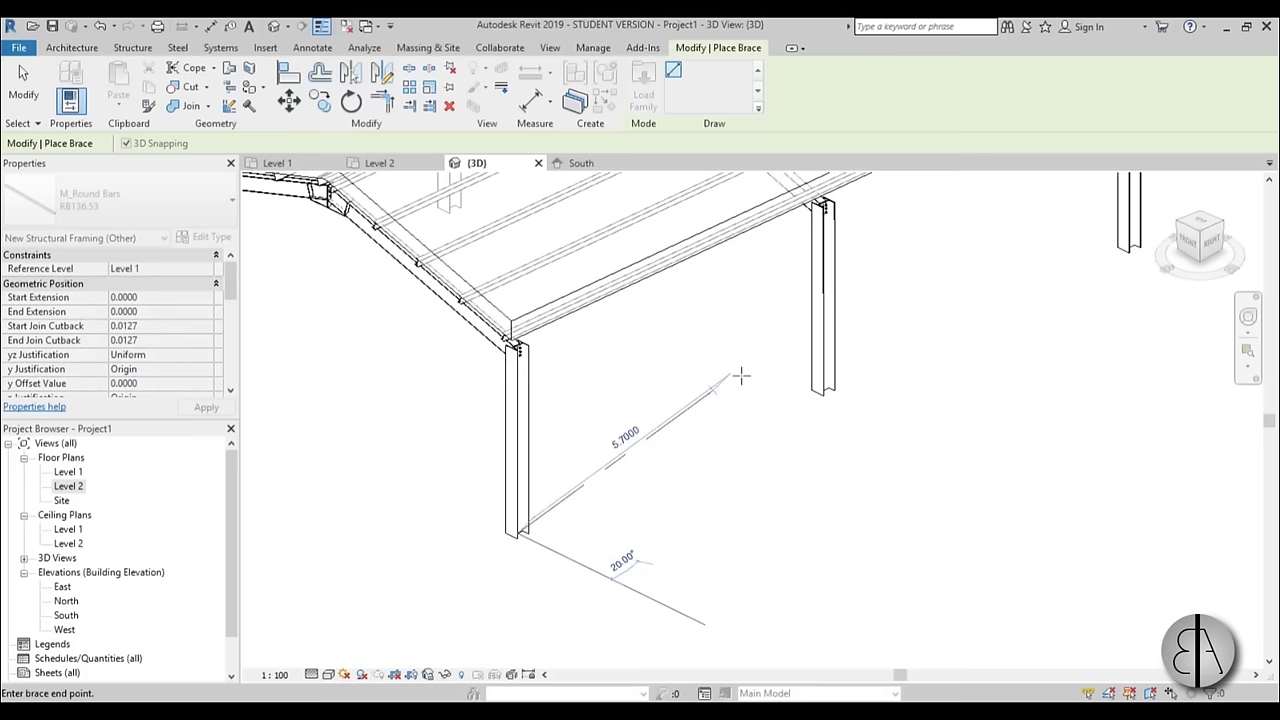
left_click(822, 297)
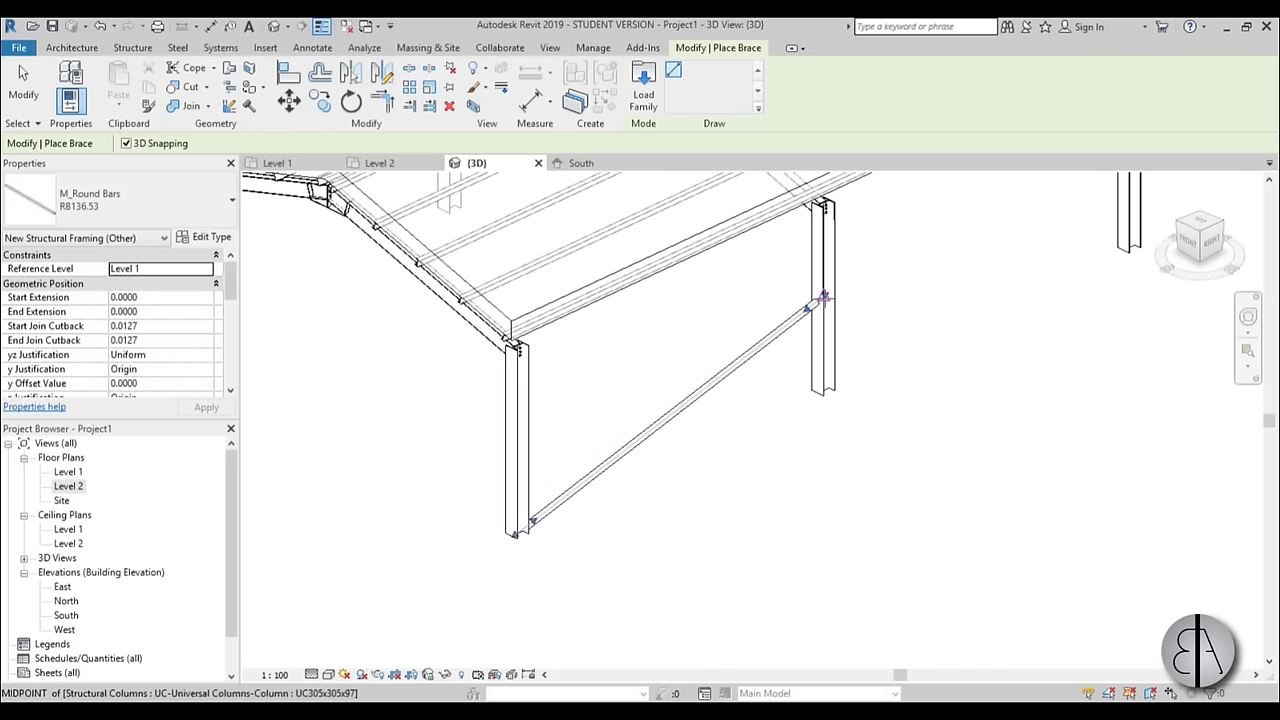
left_click(822, 297)
left_click(517, 347)
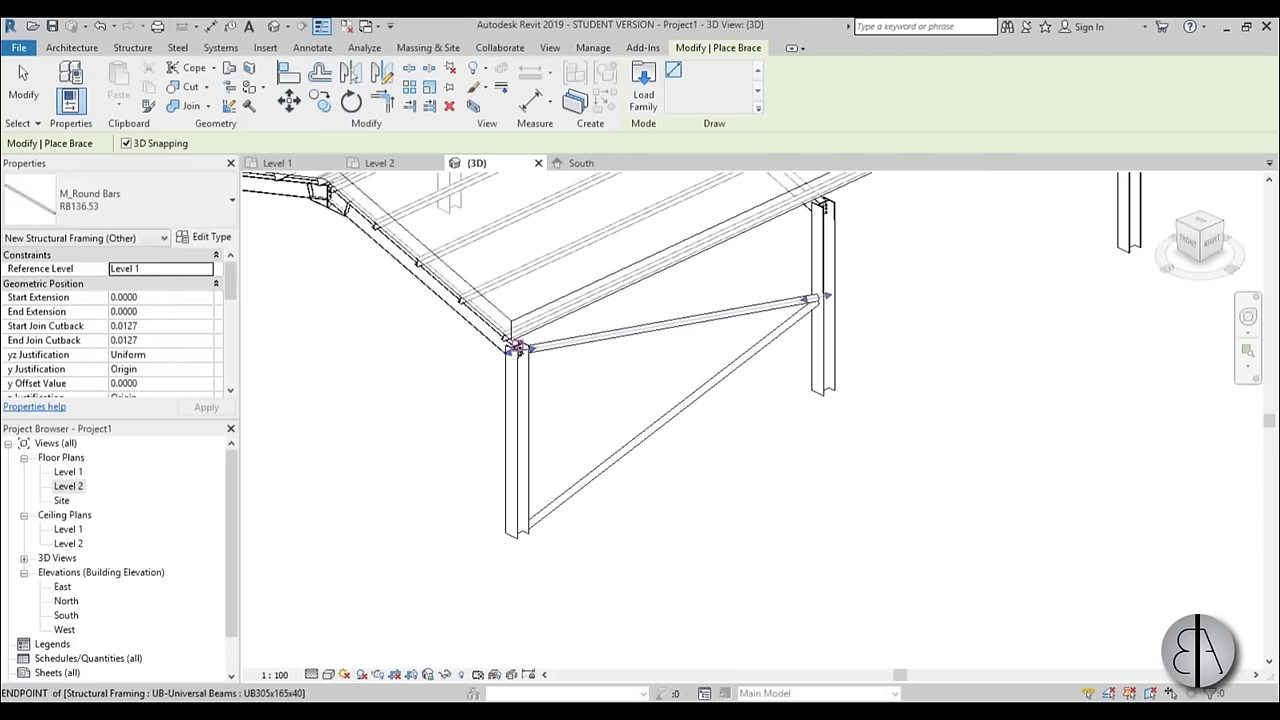
- Place a roof brace from the top of the corner column to the midpoint of the next frame's rafter
left_click(517, 347)
scroll(623, 428, "up", 4)
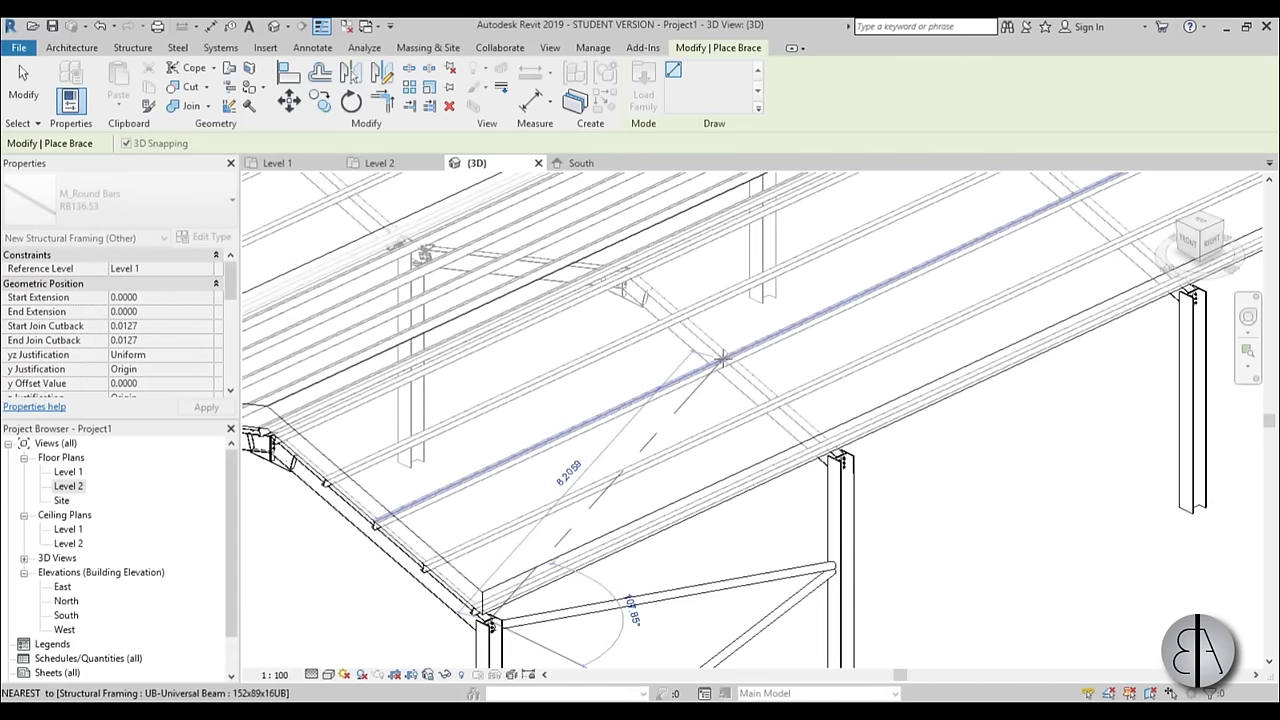
scroll(714, 366, "up", 3)
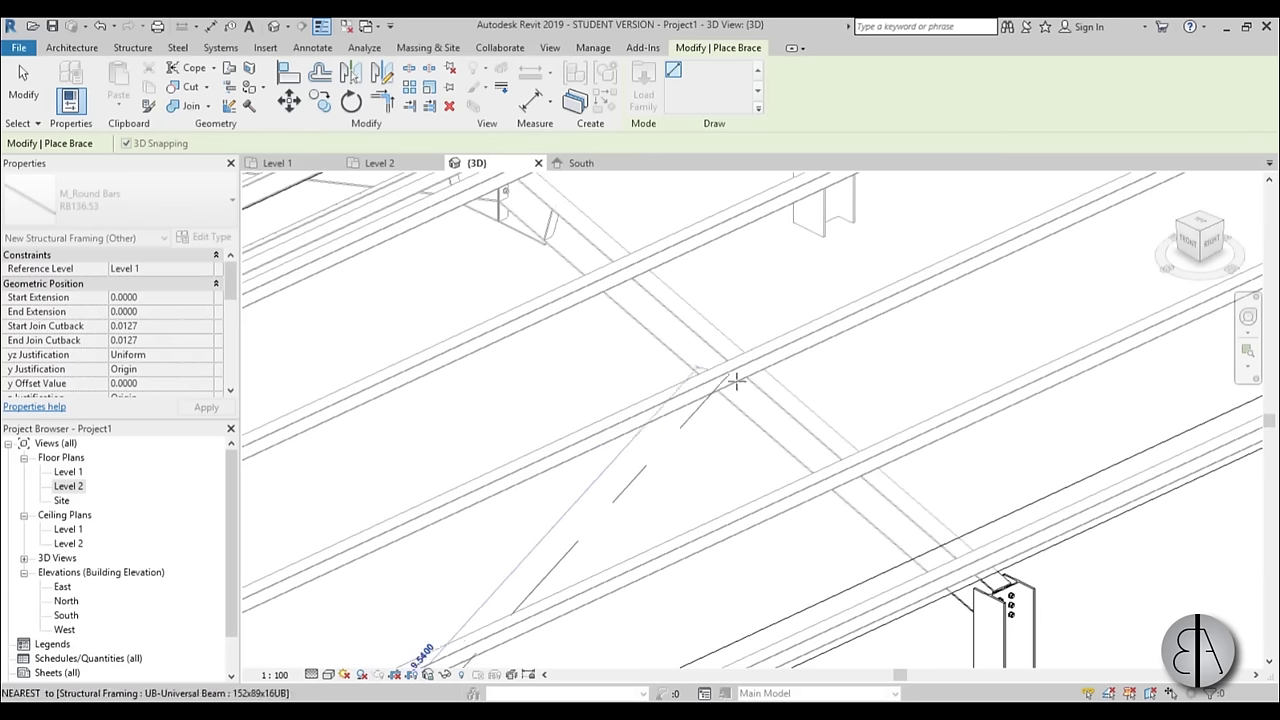
scroll(766, 390, "down", 4)
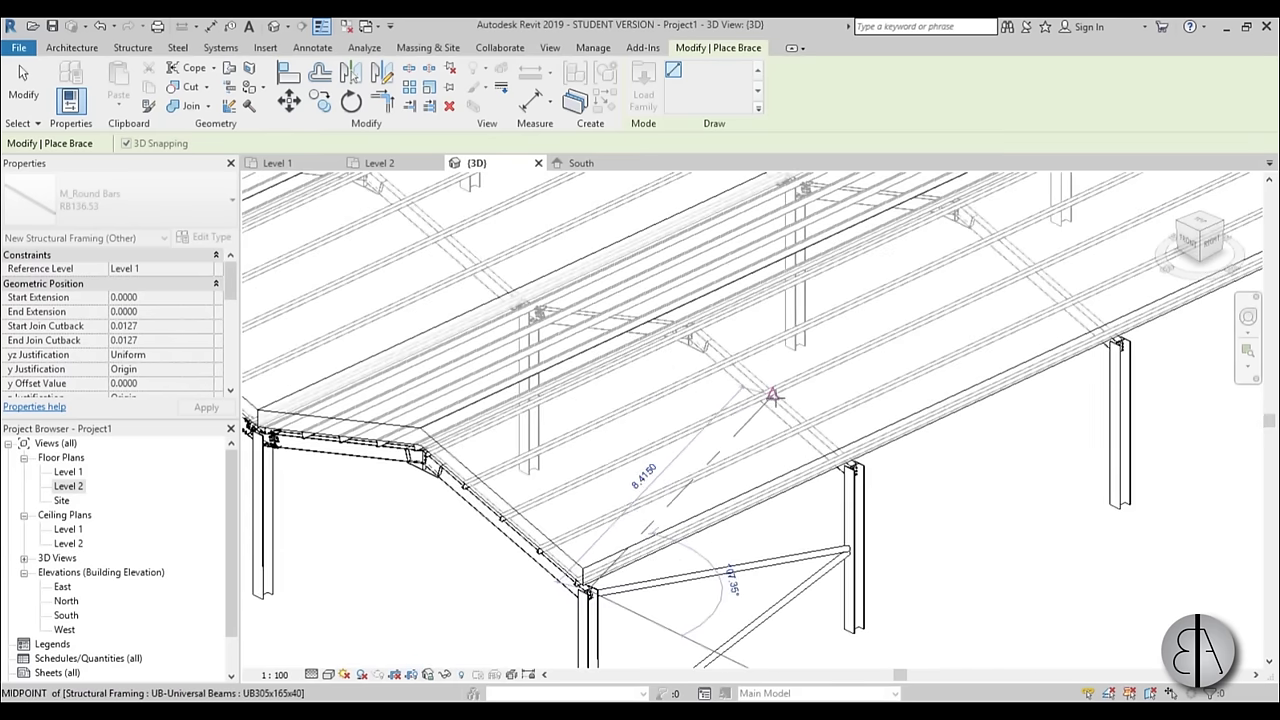
left_click(772, 397)
- Place a second roof brace from that rafter midpoint to the ridge of the end frame and finish placing braces
middle_click_drag(772, 397, 698, 425, "shift")
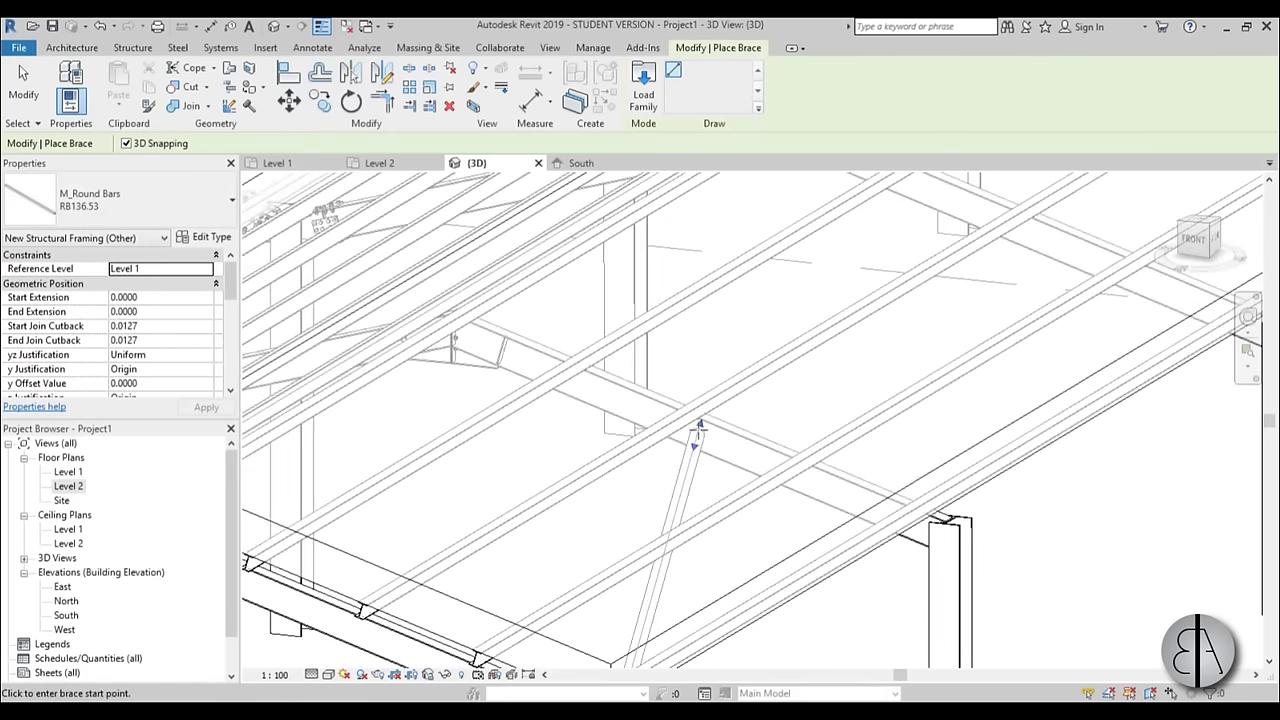
scroll(715, 430, "down", 4)
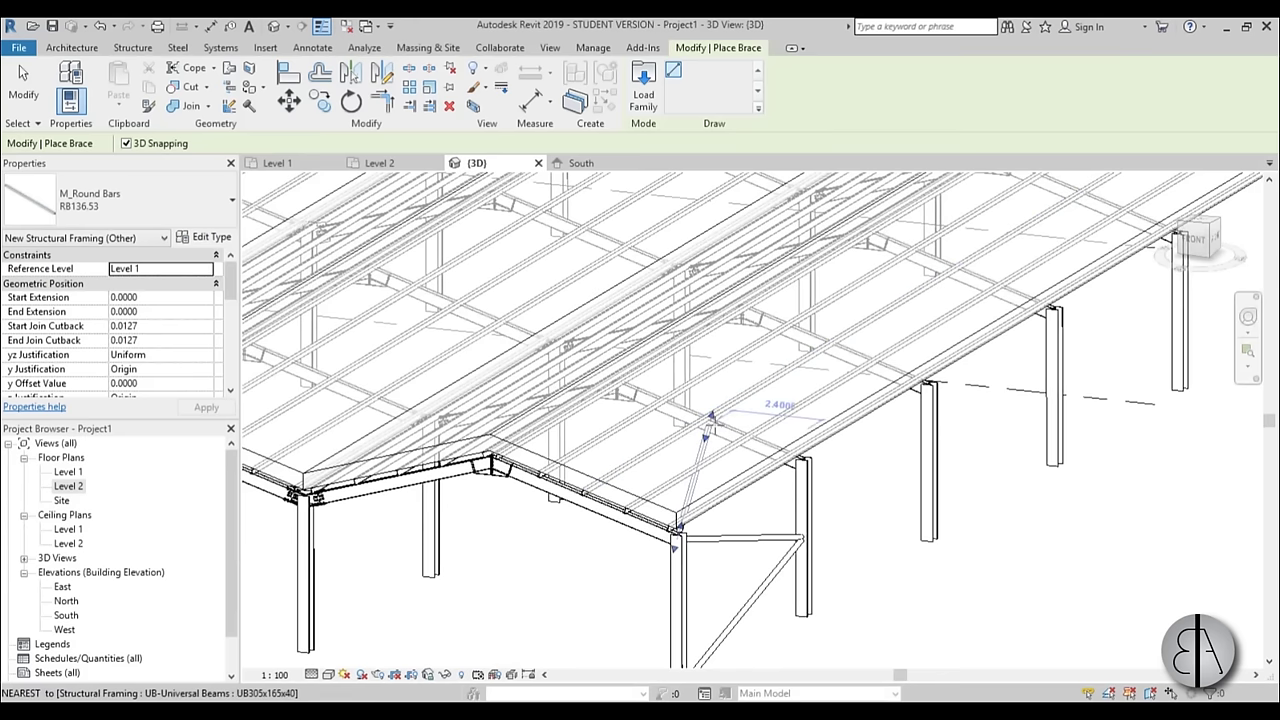
left_click(708, 420)
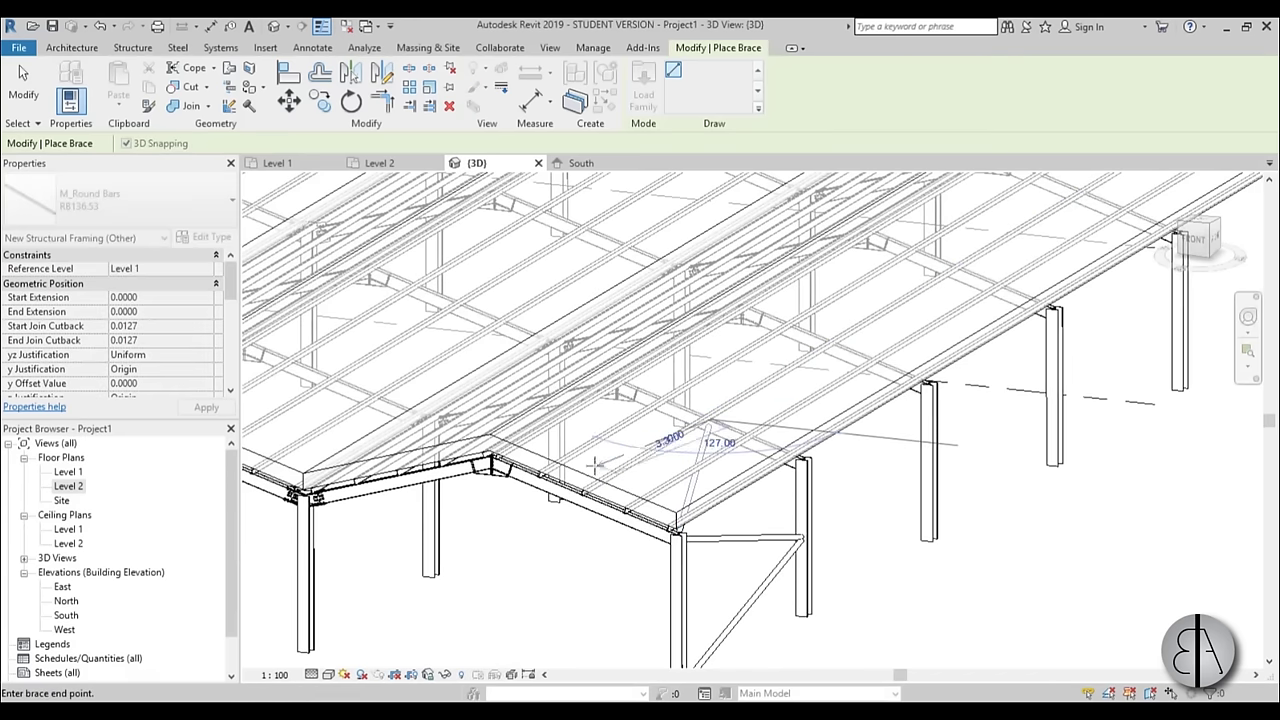
scroll(370, 450, "up", 5)
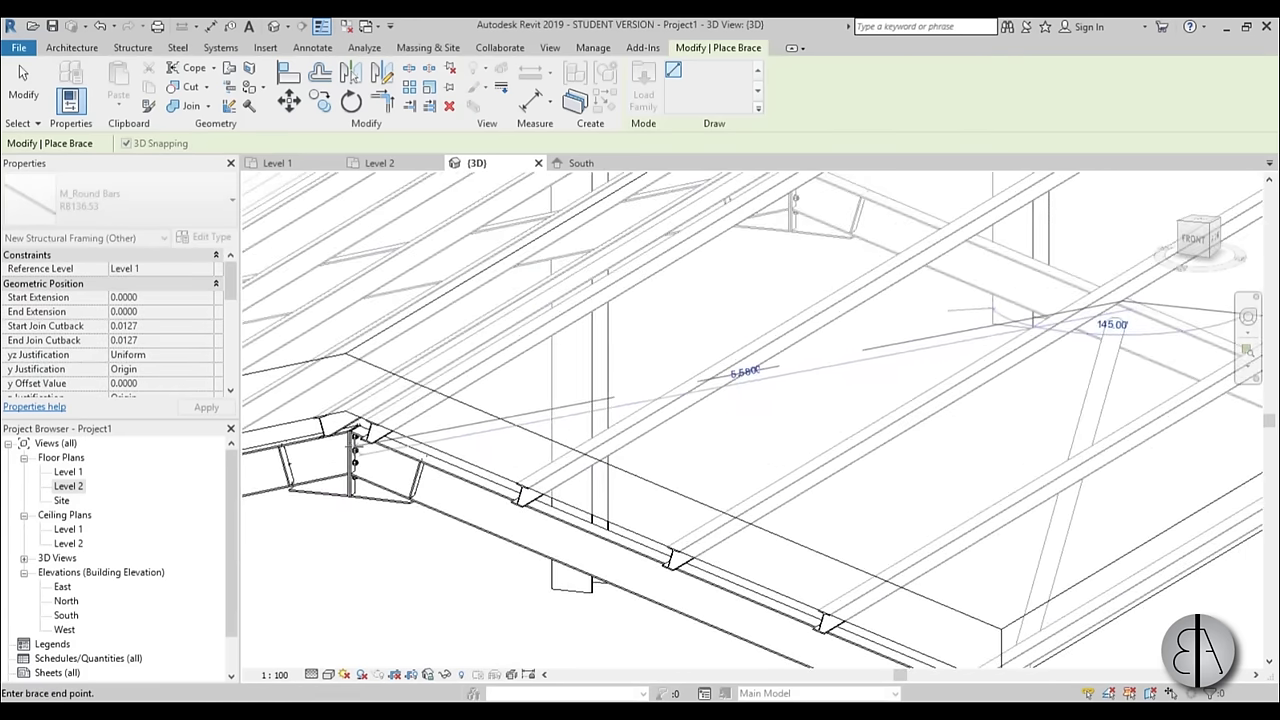
left_click(356, 440)
scroll(265, 515, "down", 4)
key("Escape")
key("Escape")
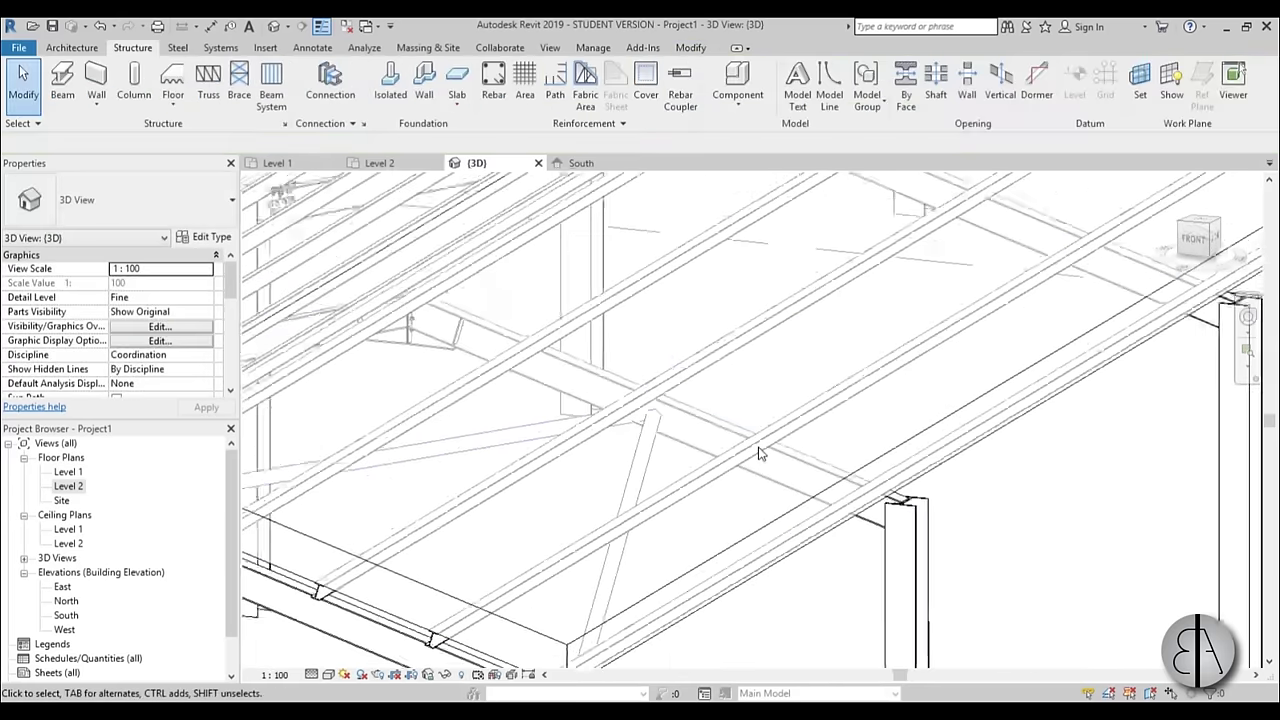
- Add a structural connection between the corner column and the lower wall brace at the column base
middle_click_drag(660, 450, 729, 412, "shift")
scroll(700, 420, "down", 4)
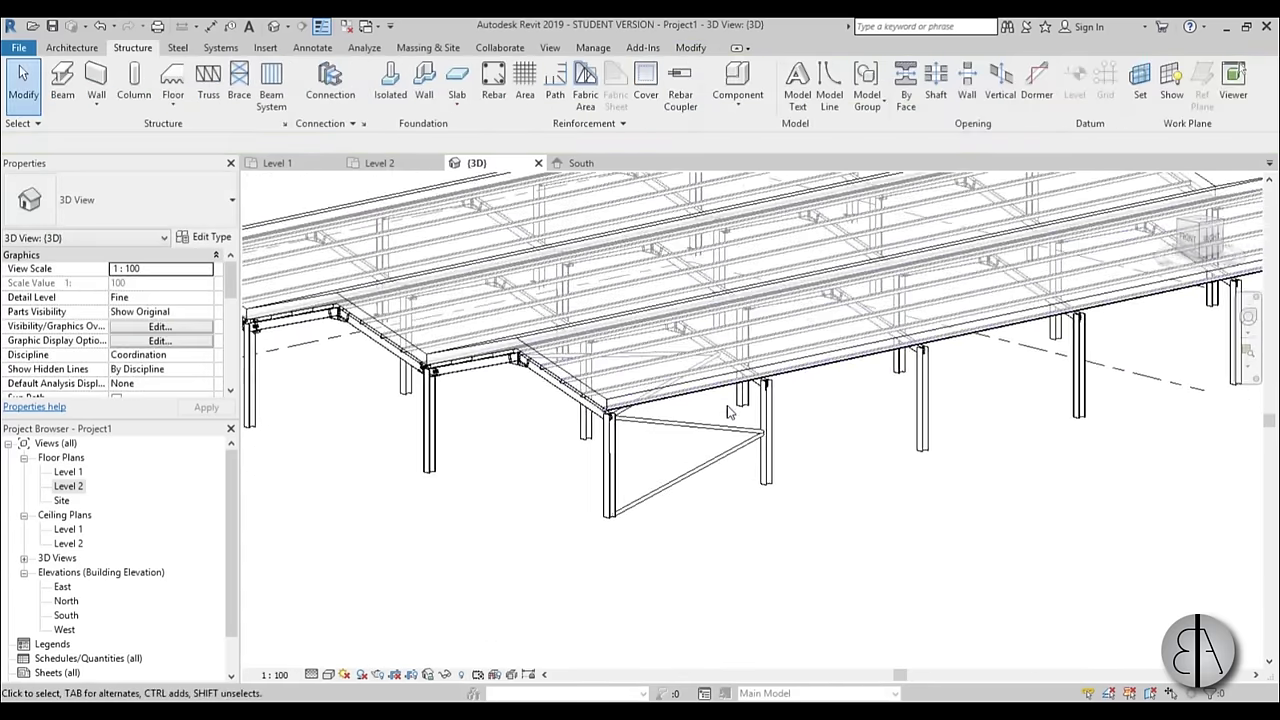
scroll(690, 424, "up", 2)
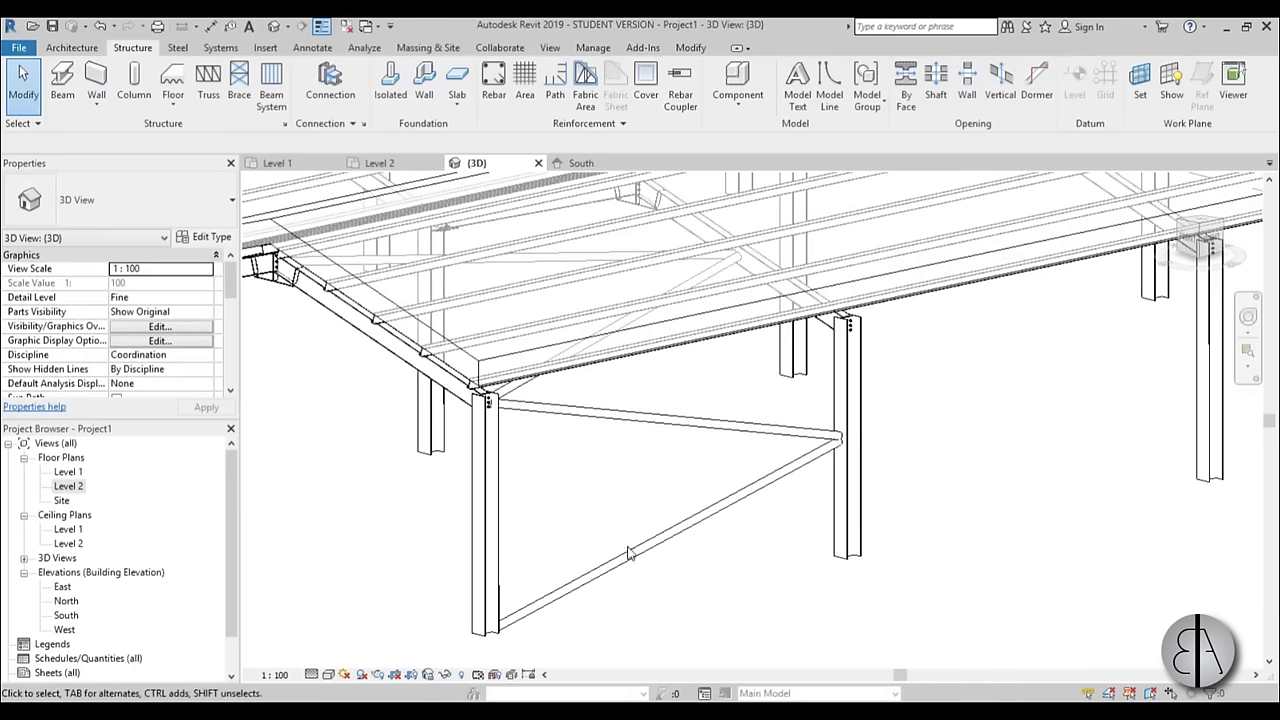
scroll(600, 570, "up", 5)
left_click_drag(474, 640, 270, 429)
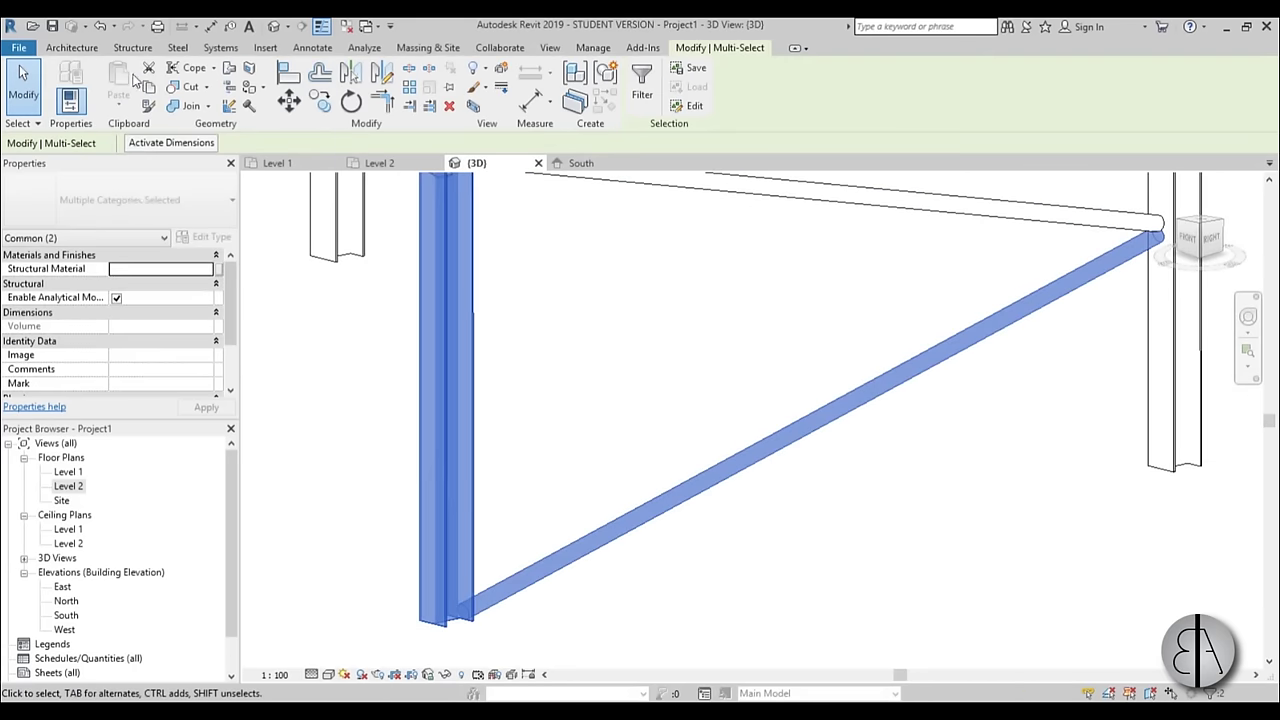
left_click(166, 50)
left_click(88, 82)
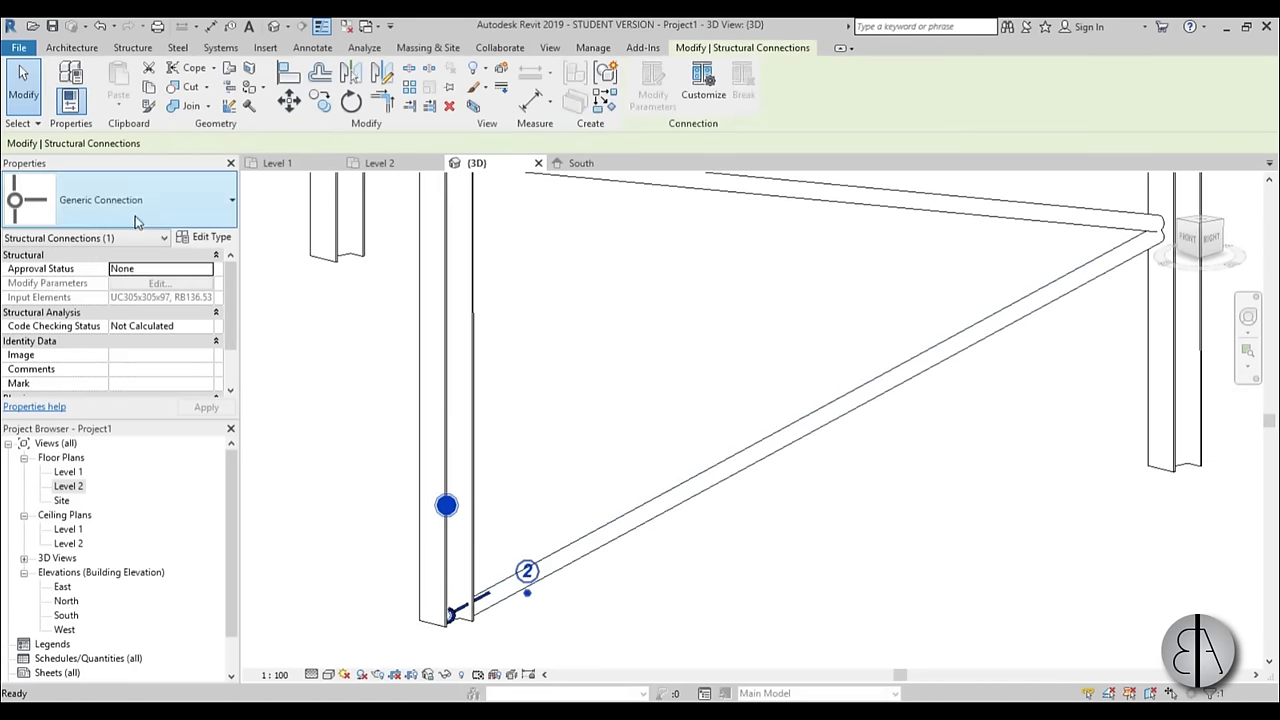
- Try the Gusset plate at one diagonal type for the connection at the column base
left_click(130, 206)
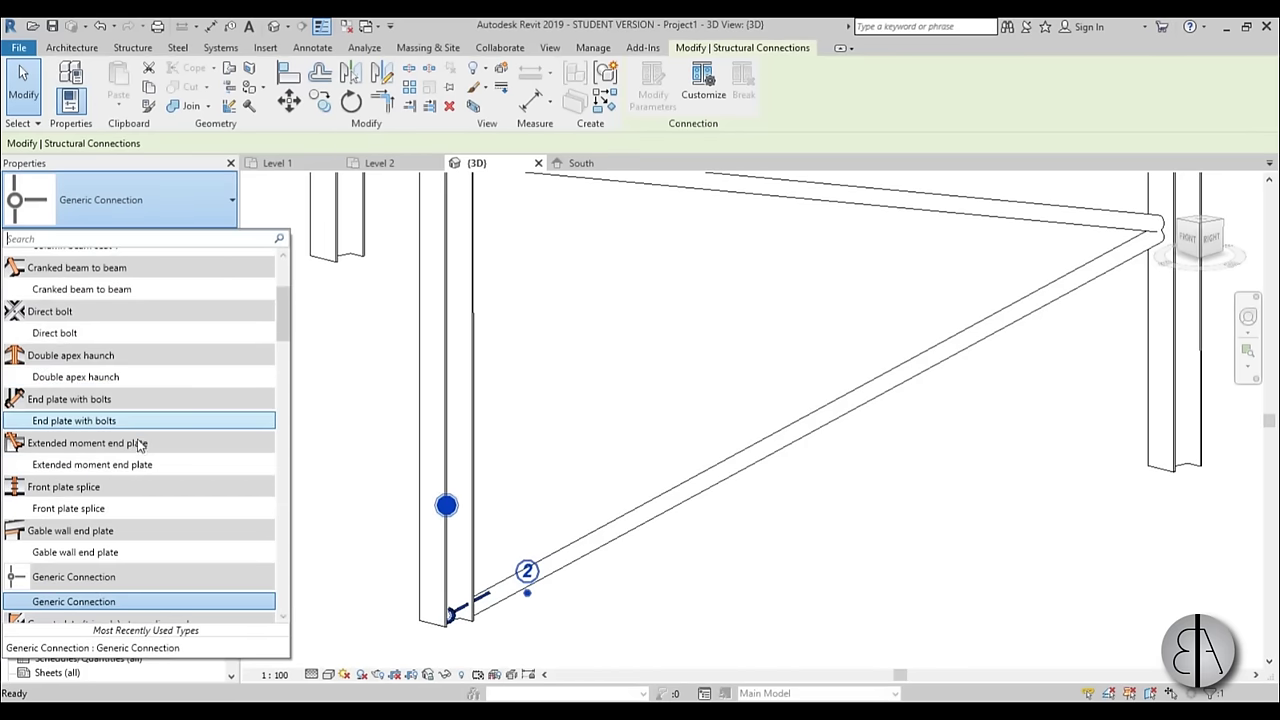
mouse_move(137, 459)
scroll(138, 455, "down", 3)
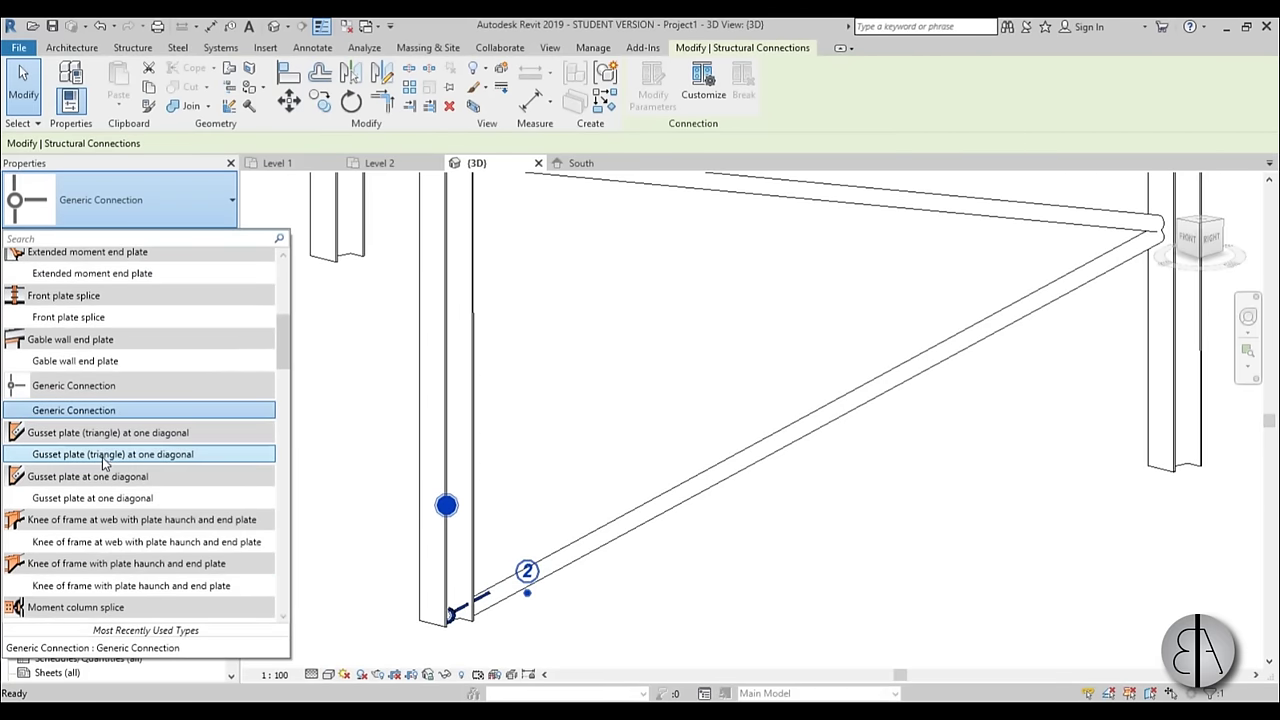
left_click(97, 498)
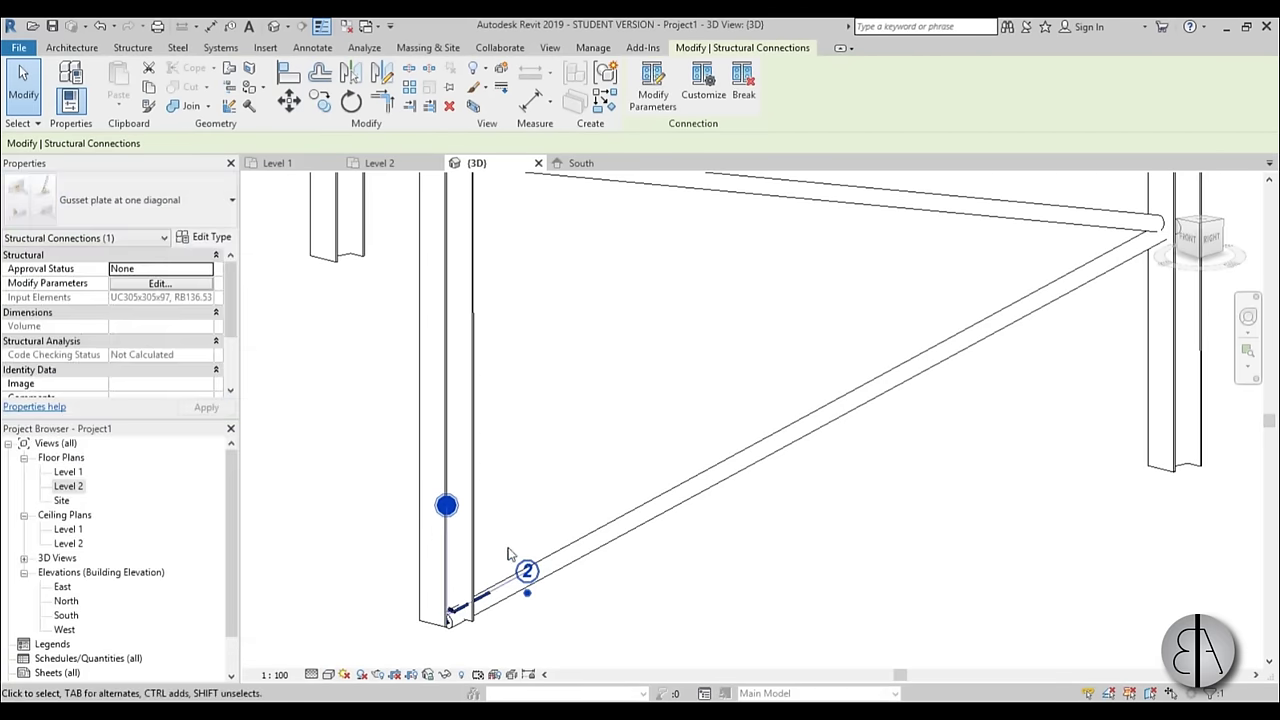
- Set the column base connection's type to Gusset plate (triangle) at one diagonal
scroll(518, 590, "down", 2)
middle_click_drag(493, 492, 450, 590, "shift")
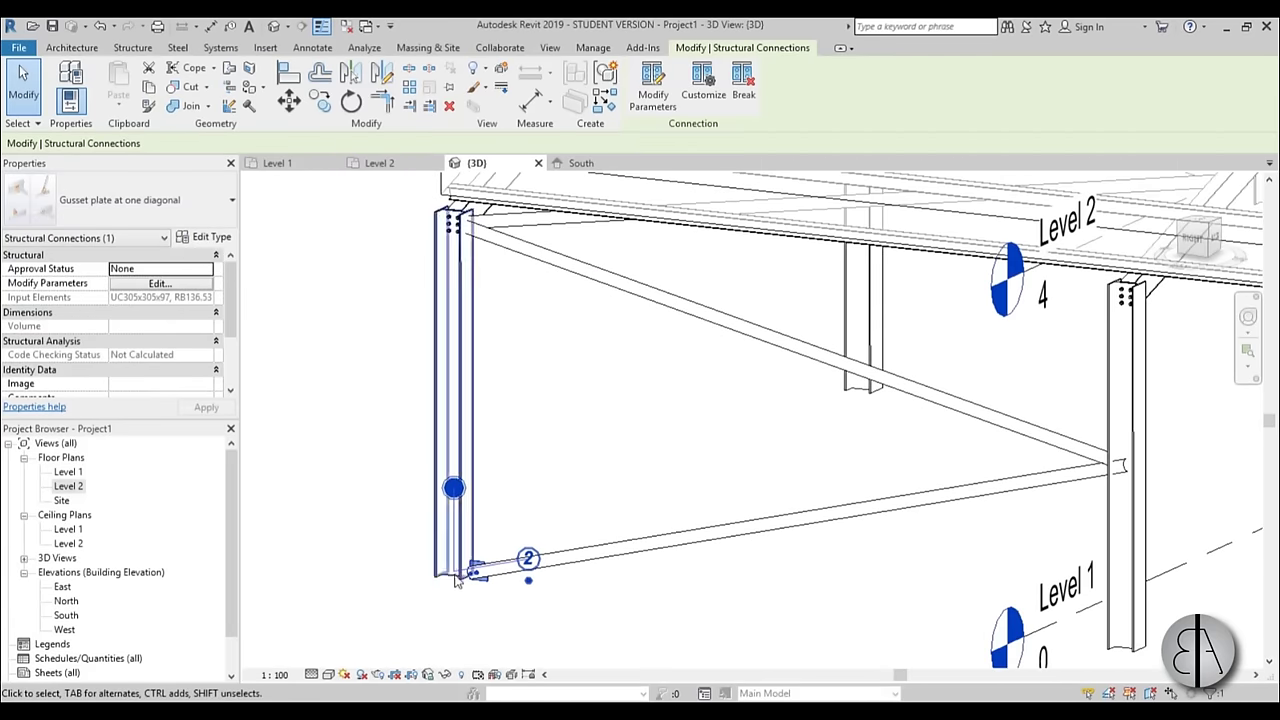
scroll(445, 595, "up", 4)
left_click(140, 200)
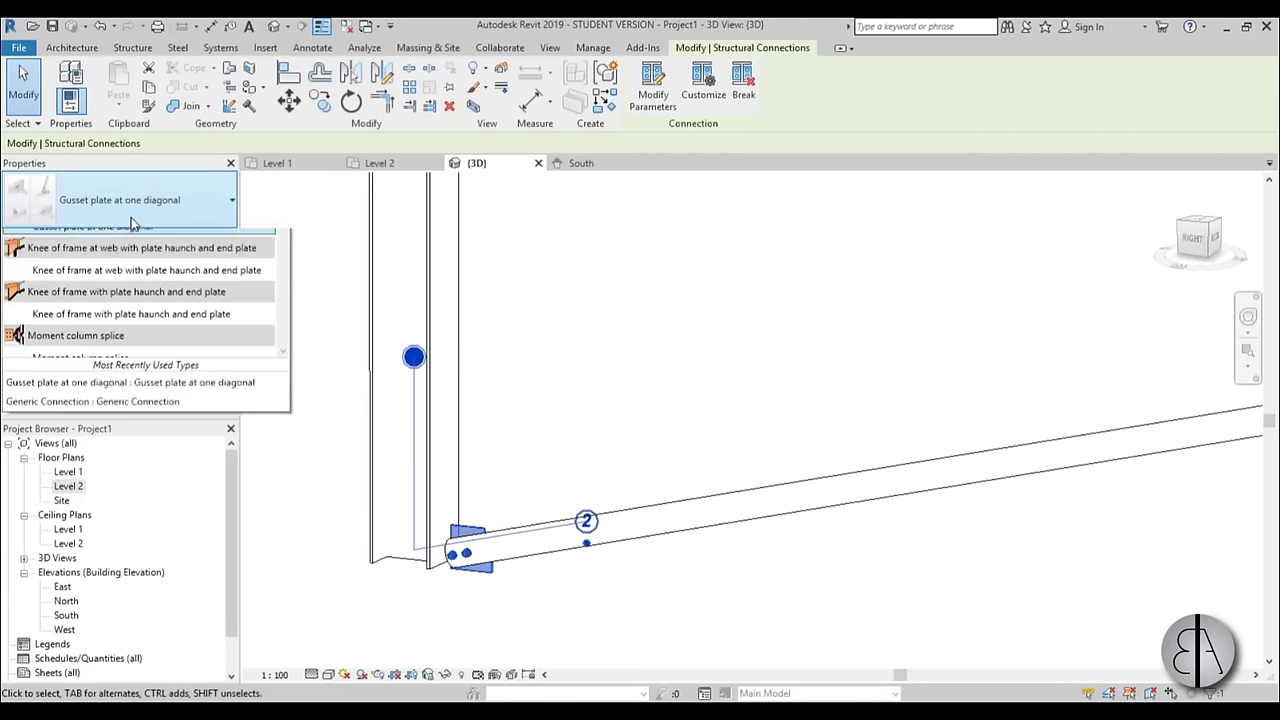
left_click(101, 429)
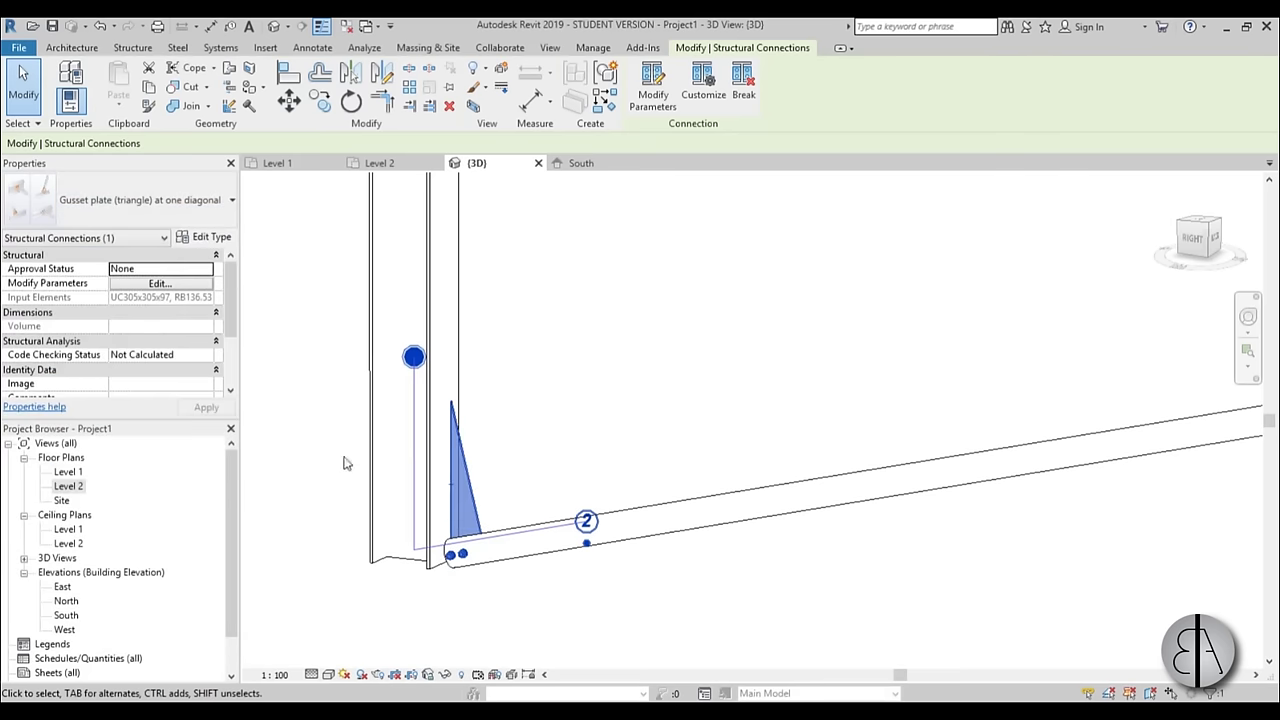
left_click(517, 424)
- Add a structural connection between the upper wall brace and the top of the corner column
scroll(486, 451, "down", 2)
scroll(486, 451, "down", 1)
middle_click_drag(486, 451, 543, 318, "shift")
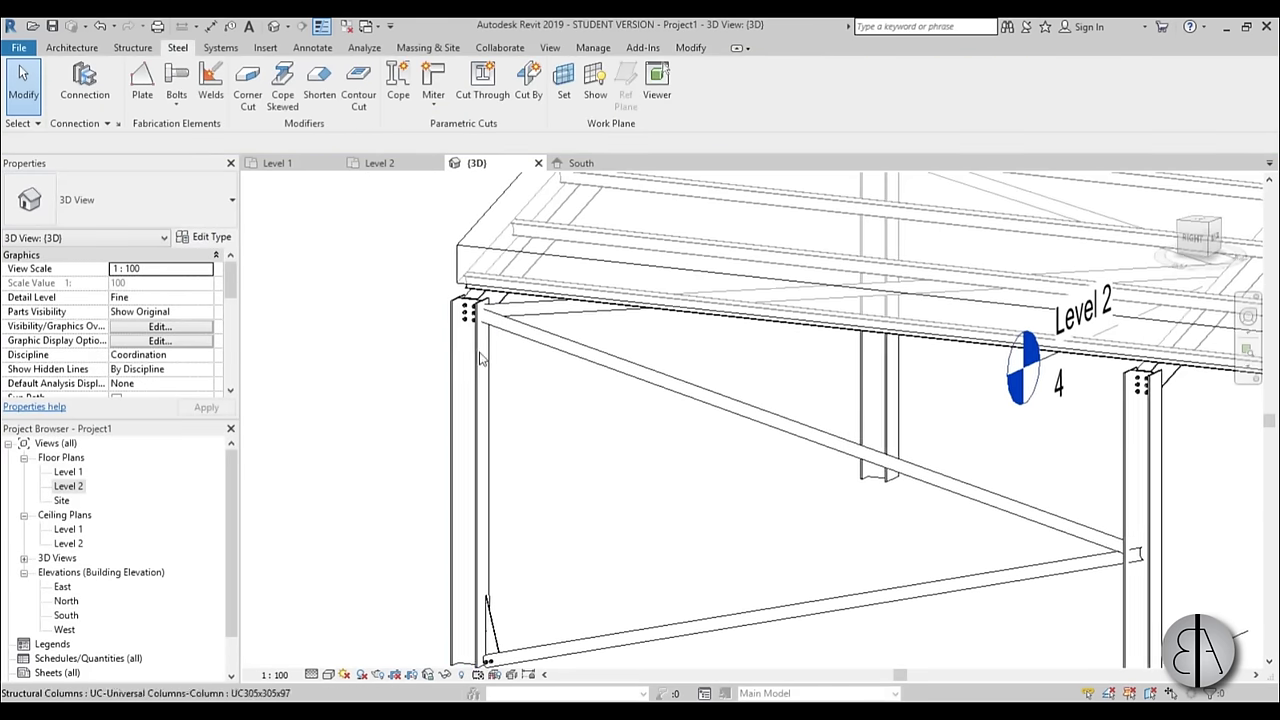
scroll(543, 318, "up", 2)
left_click(543, 318)
left_click(468, 320, "ctrl")
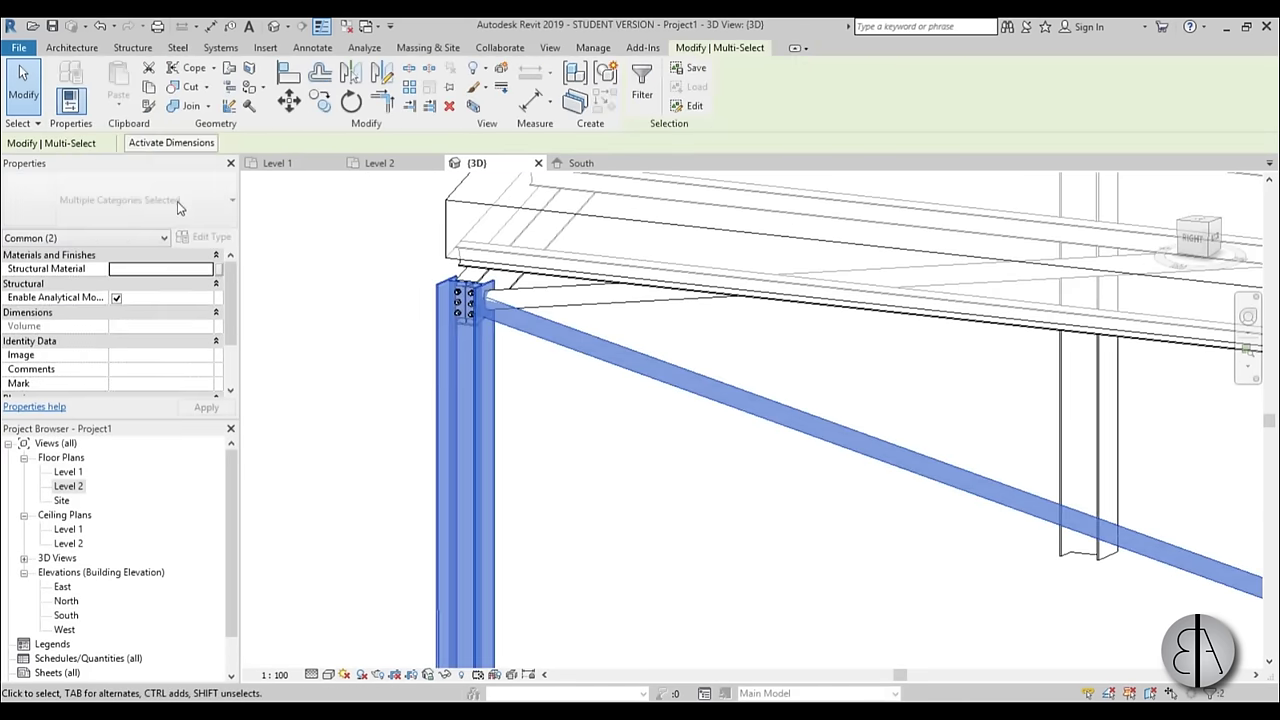
left_click(133, 48)
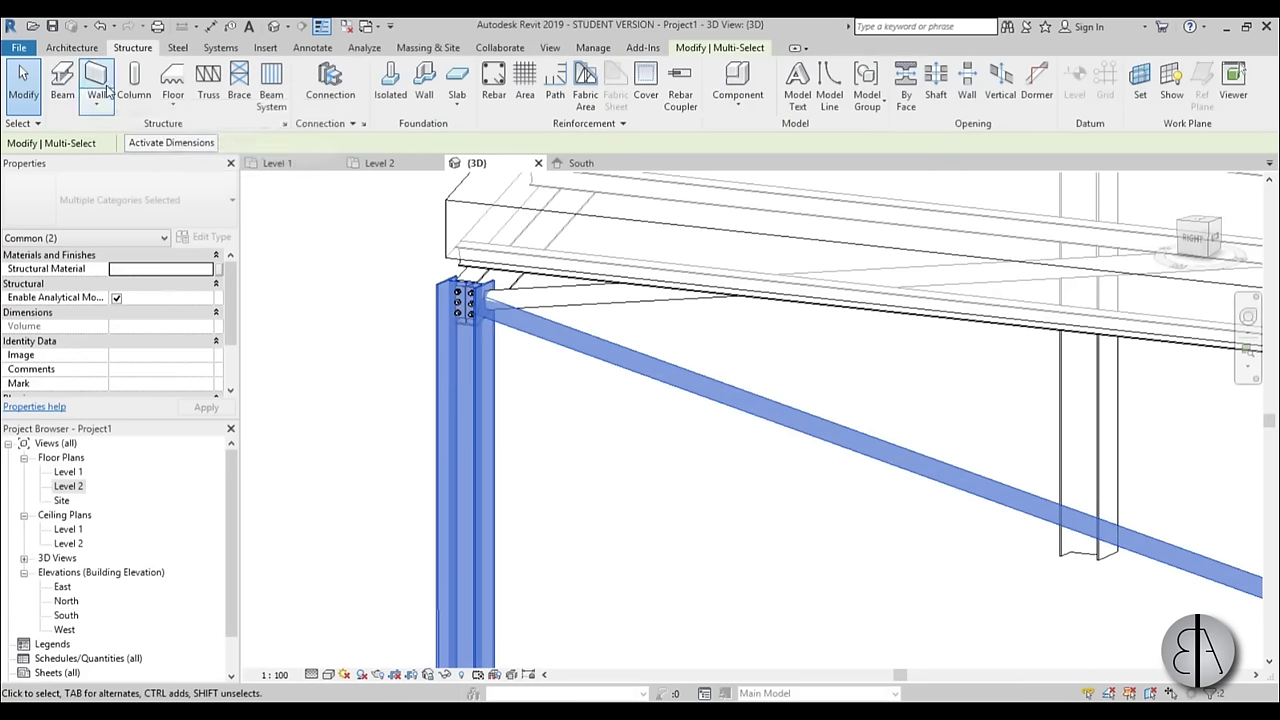
left_click(177, 48)
left_click(70, 82)
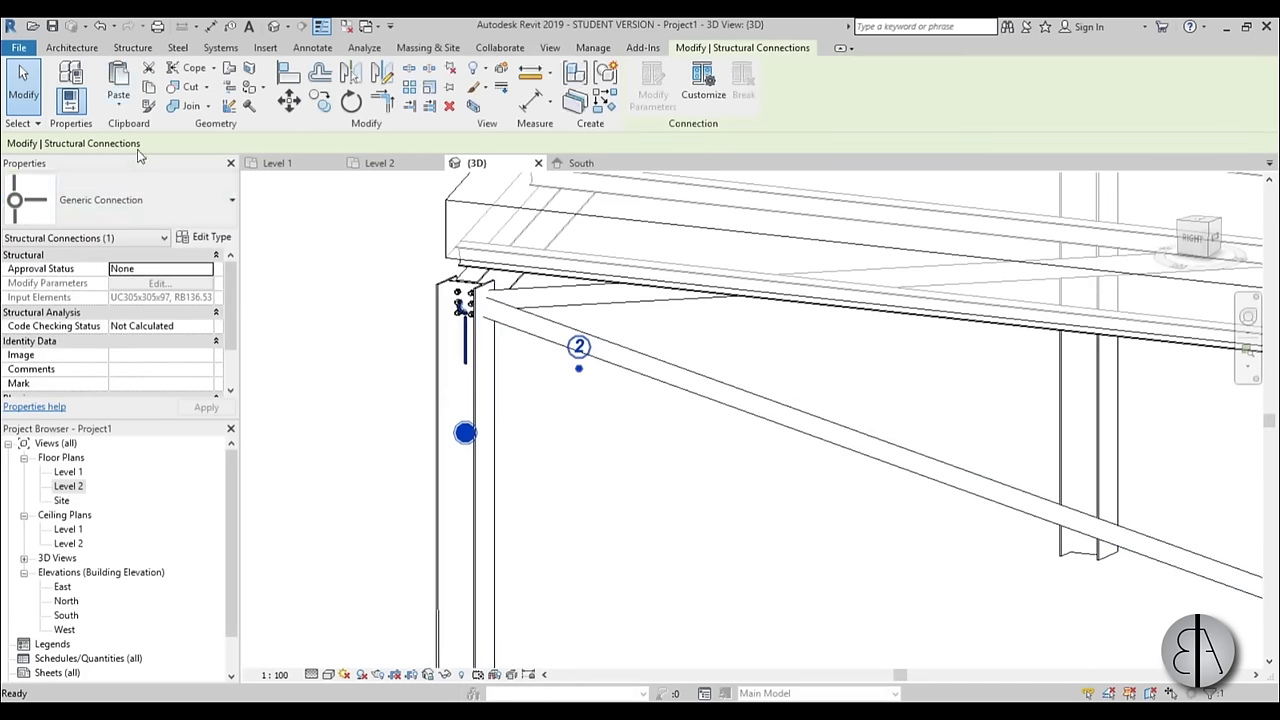
- Set the connection at the corner column's top to Gusset plate (triangle) at one diagonal
left_click(111, 210)
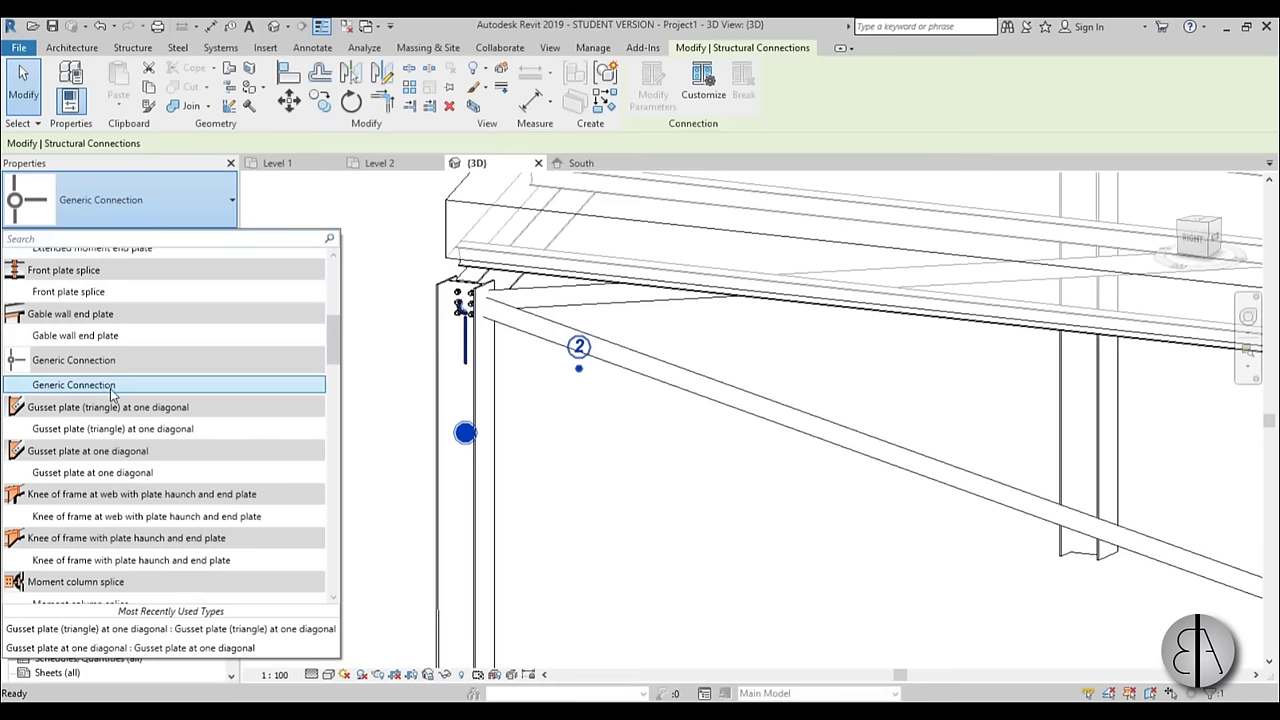
left_click(86, 431)
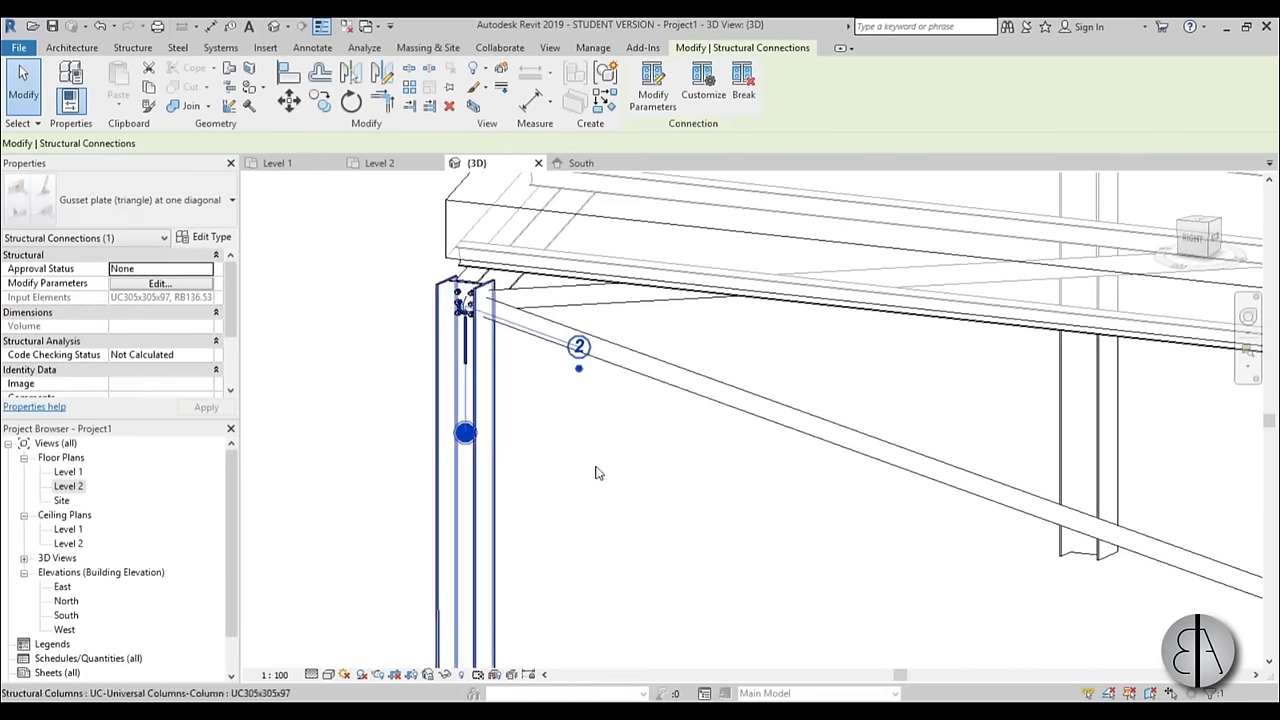
left_click(602, 481)
- Add a structural connection joining both wall braces to the next column at its midpoint
scroll(580, 400, "down", 5)
scroll(763, 514, "up", 10)
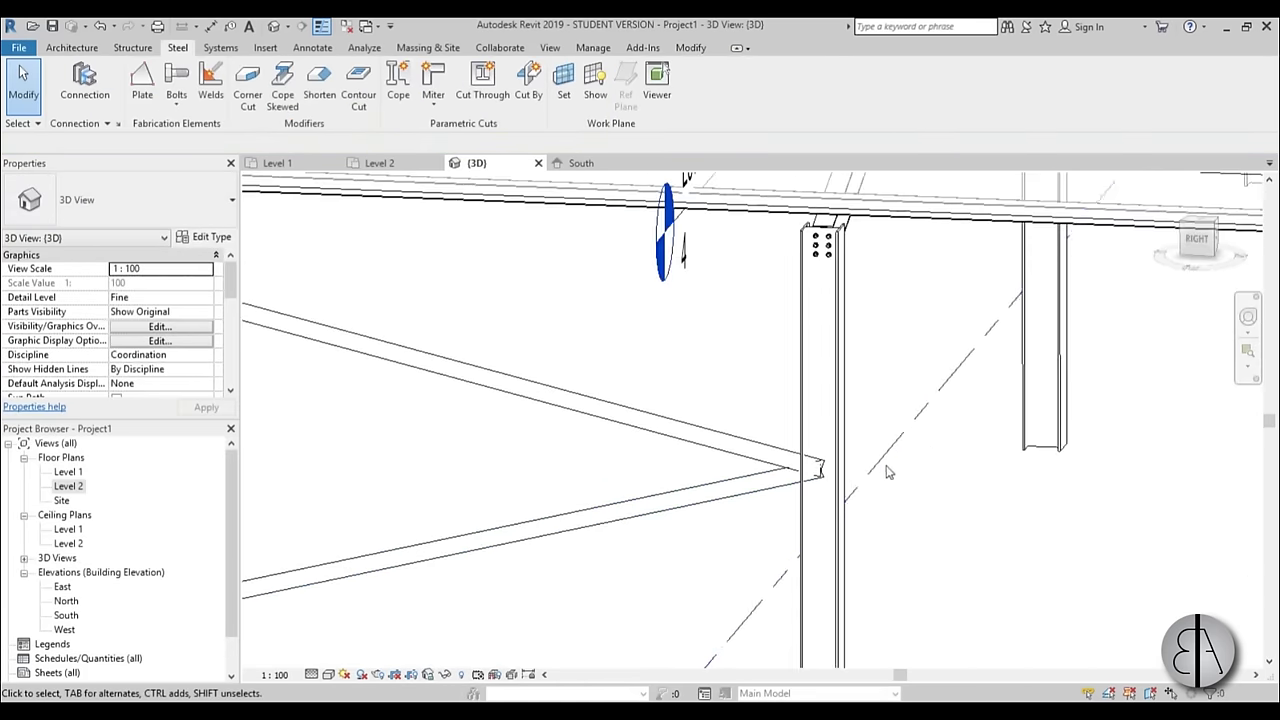
middle_click_drag(836, 472, 836, 392)
left_click_drag(800, 470, 530, 397)
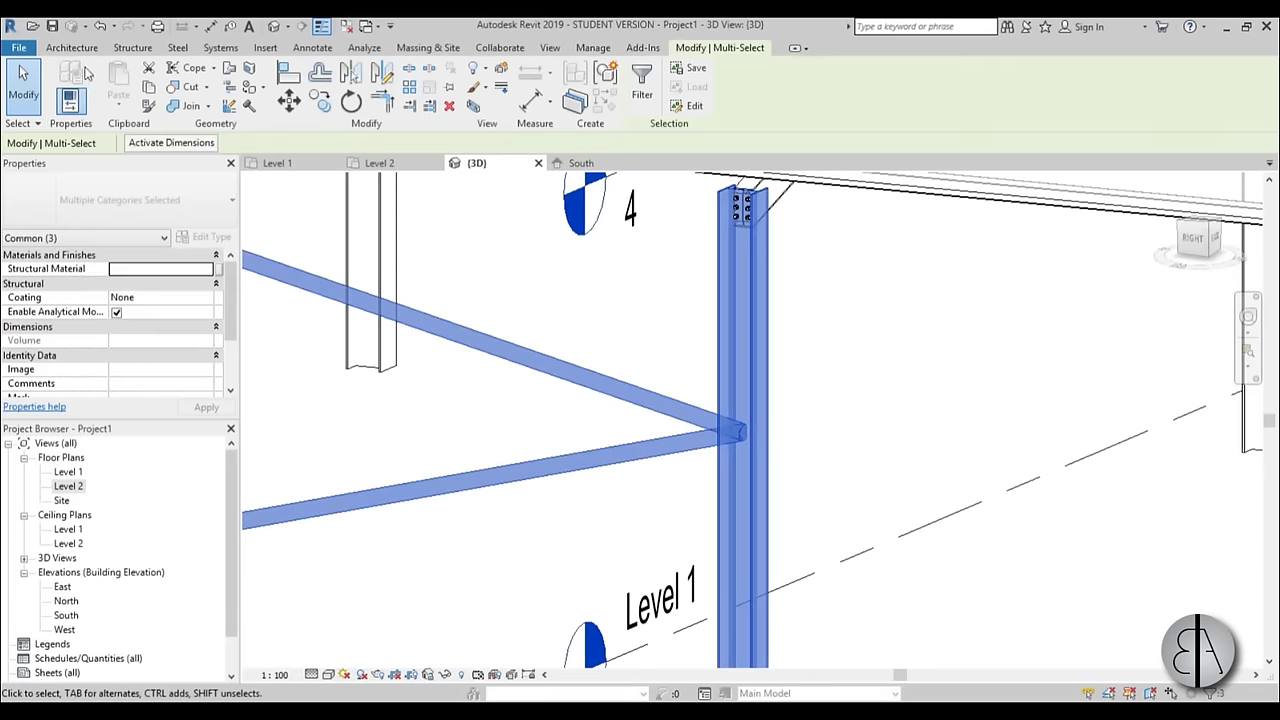
left_click(178, 48)
left_click(85, 85)
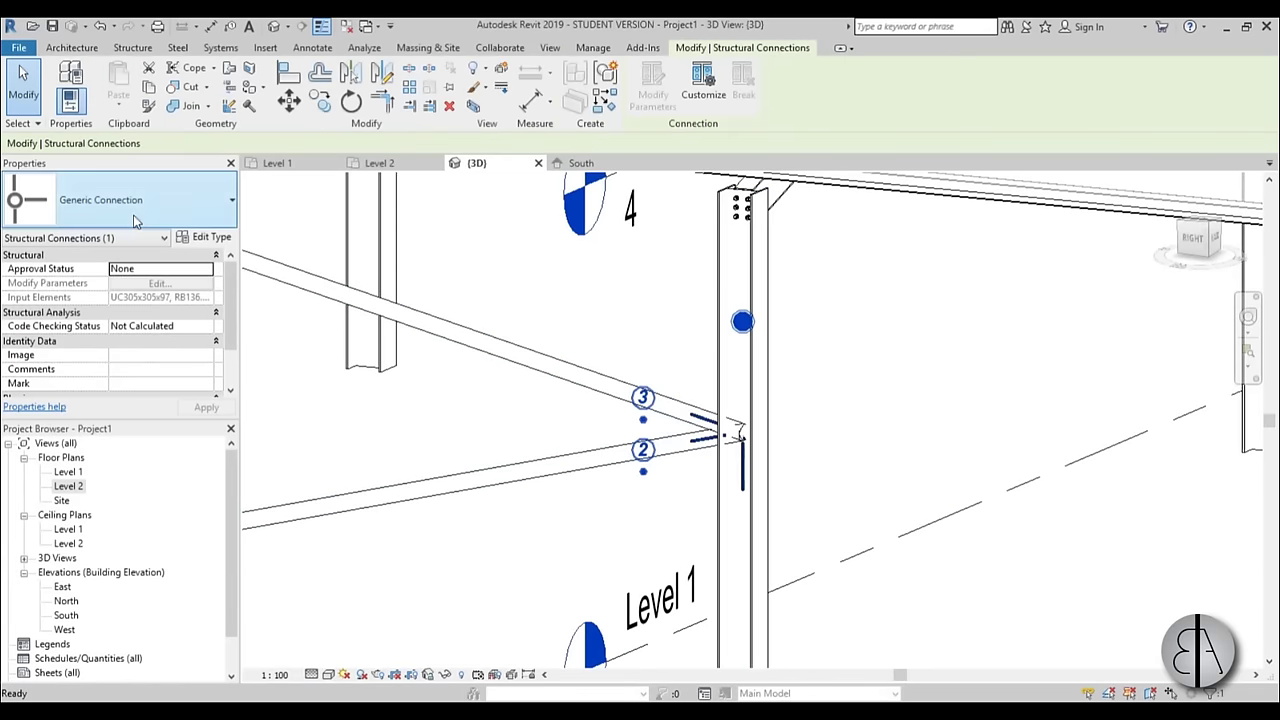
- Set the connection at the column's midpoint to Gusset plate for 2 diagonals
left_click(140, 200)
scroll(125, 345, "up", 6)
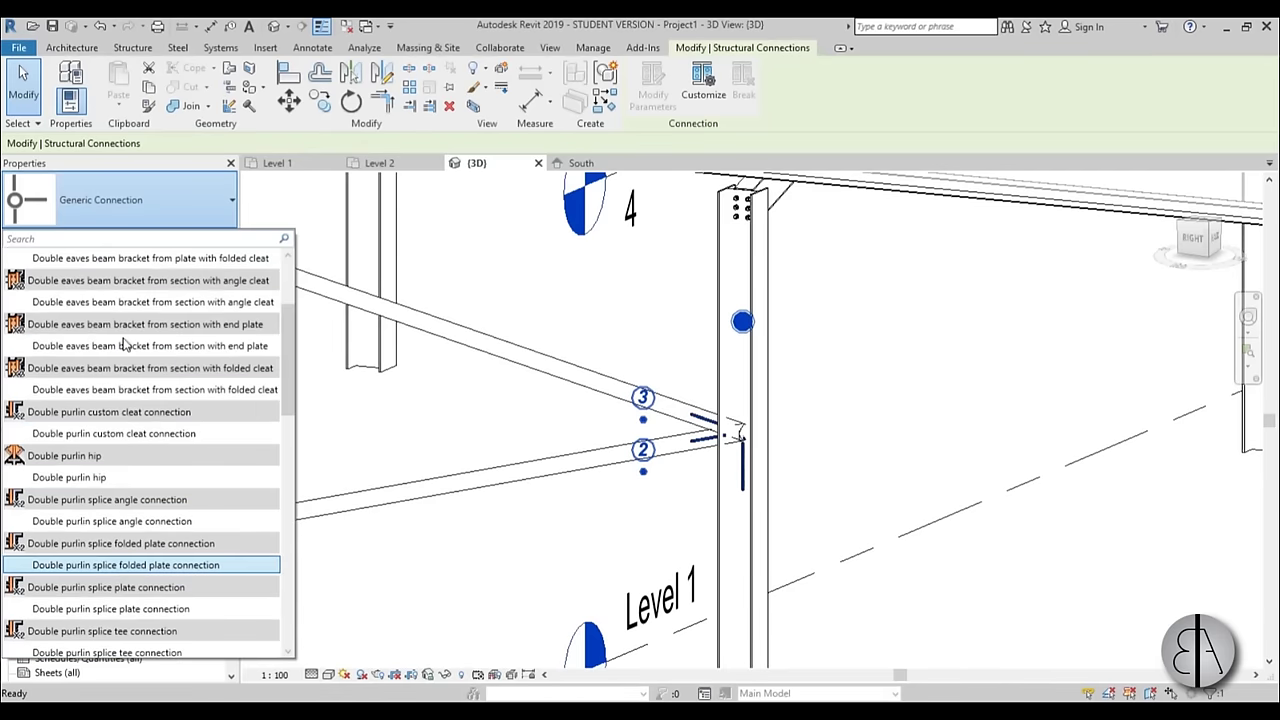
scroll(125, 345, "down", 7)
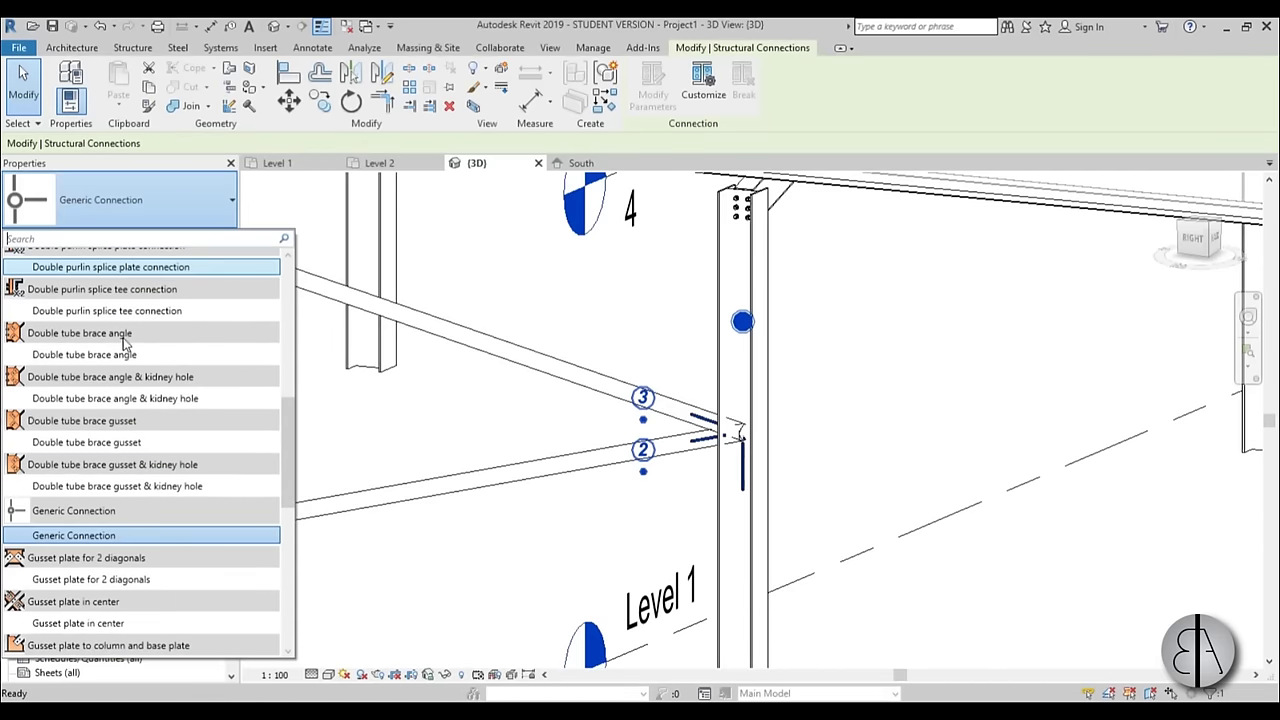
scroll(125, 345, "down", 3)
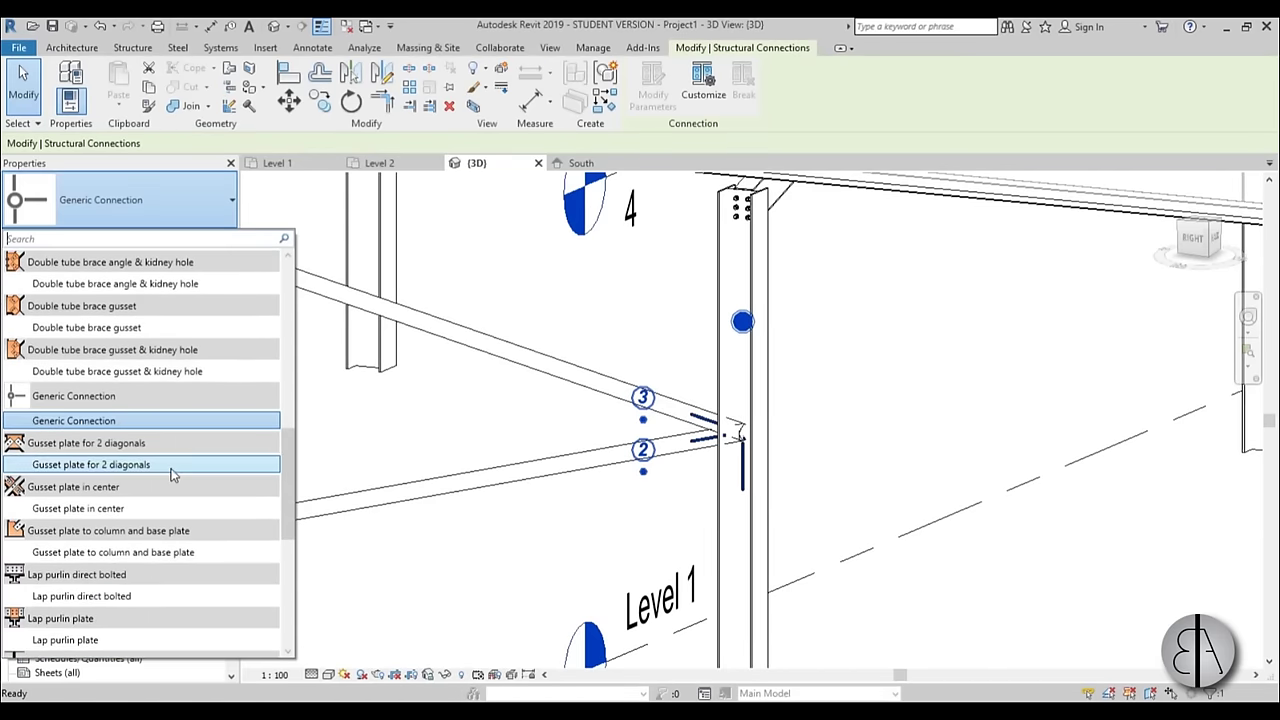
left_click(169, 468)
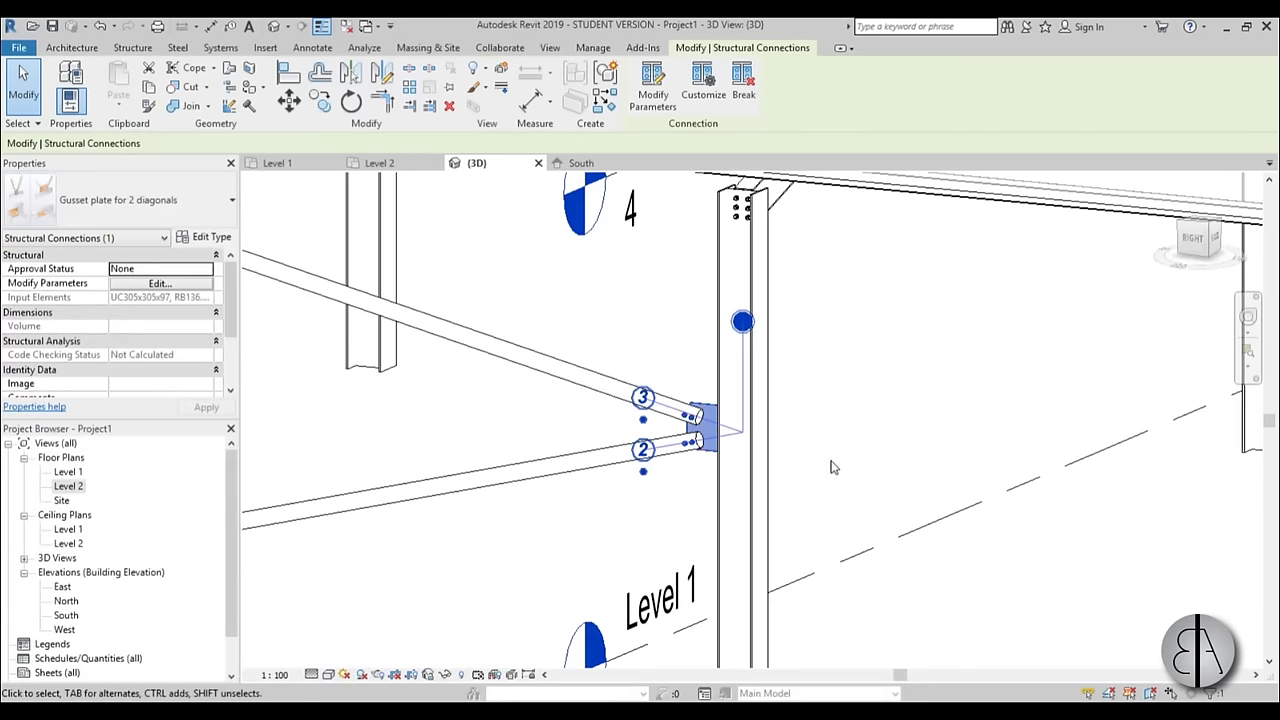
- Add a structural connection joining both roof braces to the rafter where they meet at its midpoint
middle_click_drag(829, 463, 1005, 492, "shift")
scroll(651, 519, "up", 5)
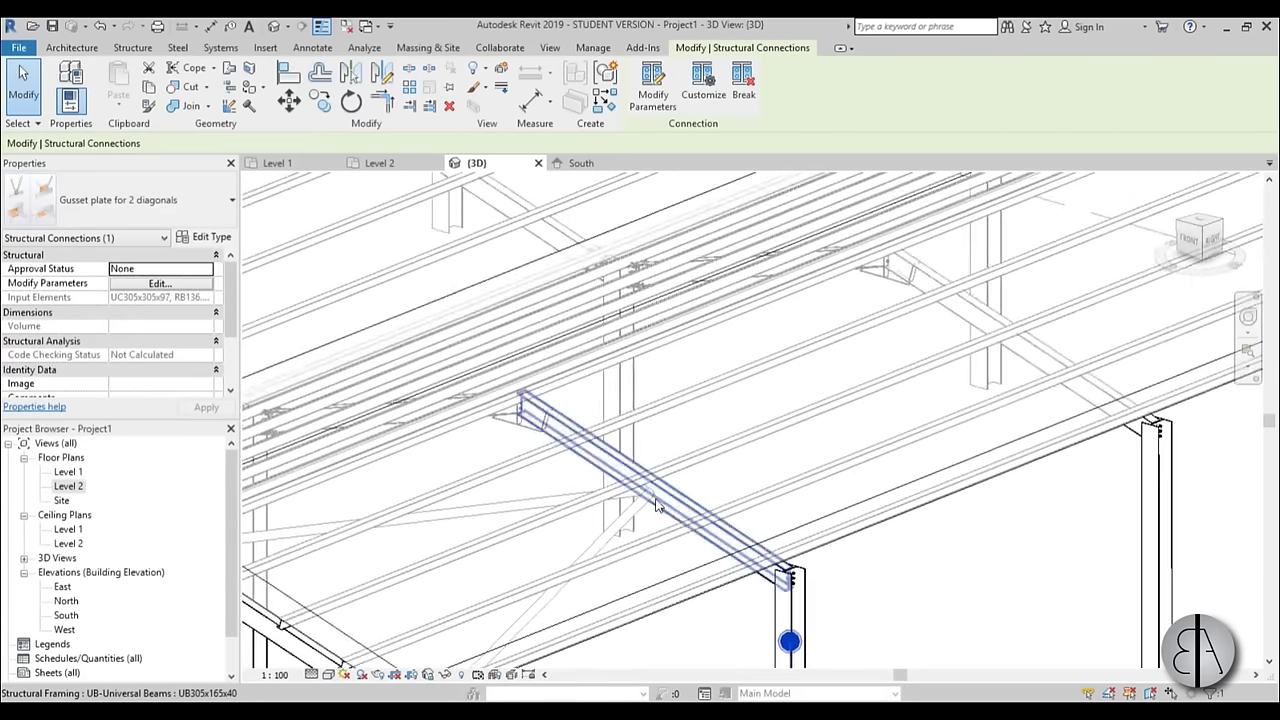
key("Escape")
left_click(645, 525)
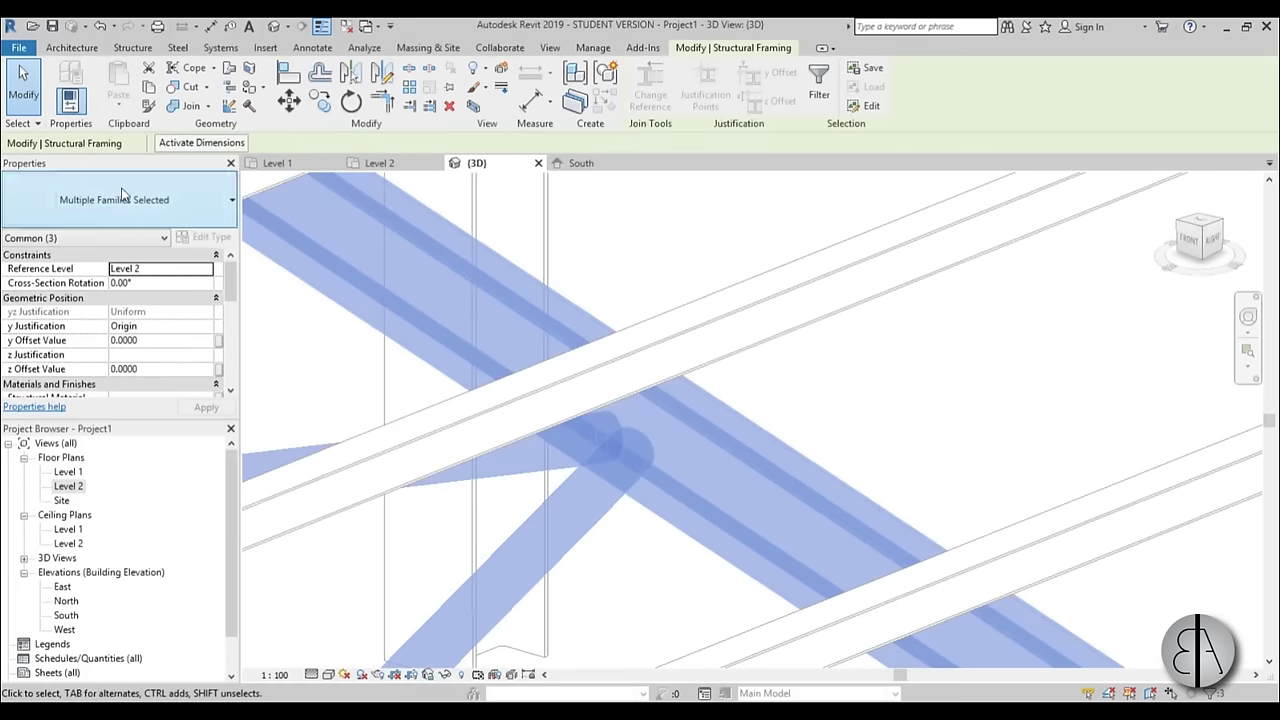
left_click(177, 48)
left_click(85, 80)
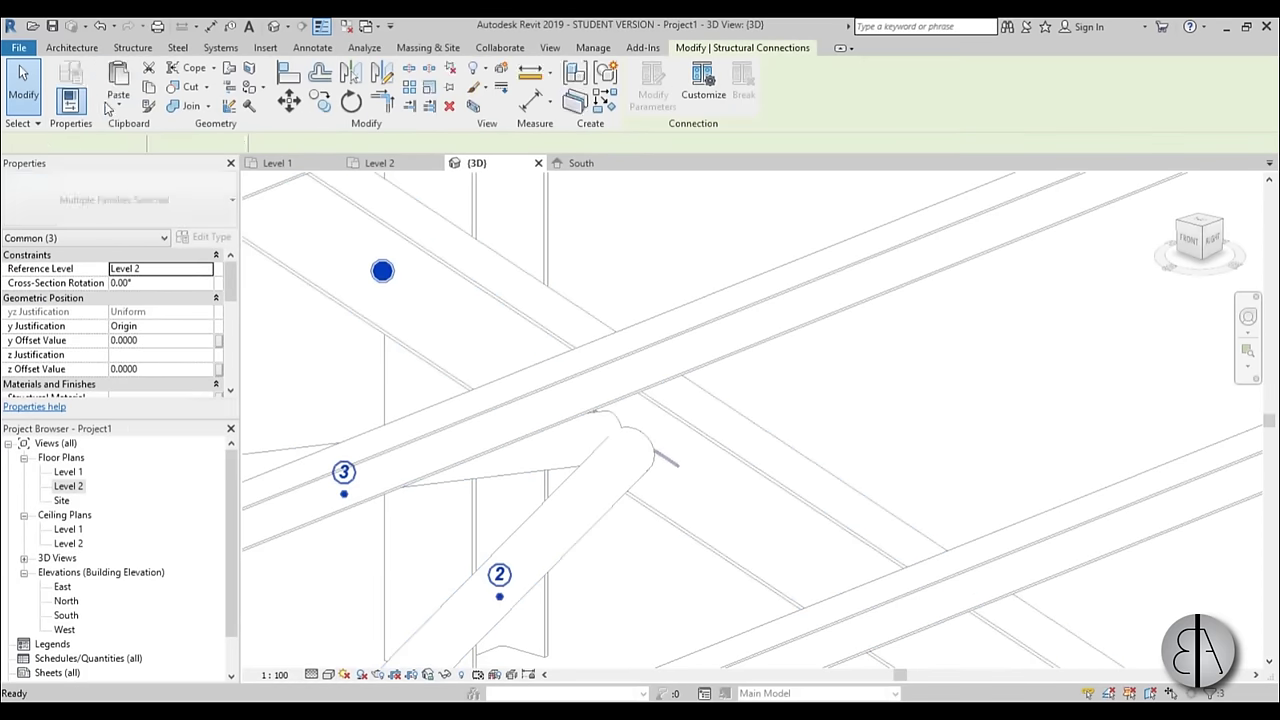
- Set the connection at the rafter's midpoint to Gusset plate for 2 diagonals
left_click(138, 203)
scroll(137, 420, "down", 1)
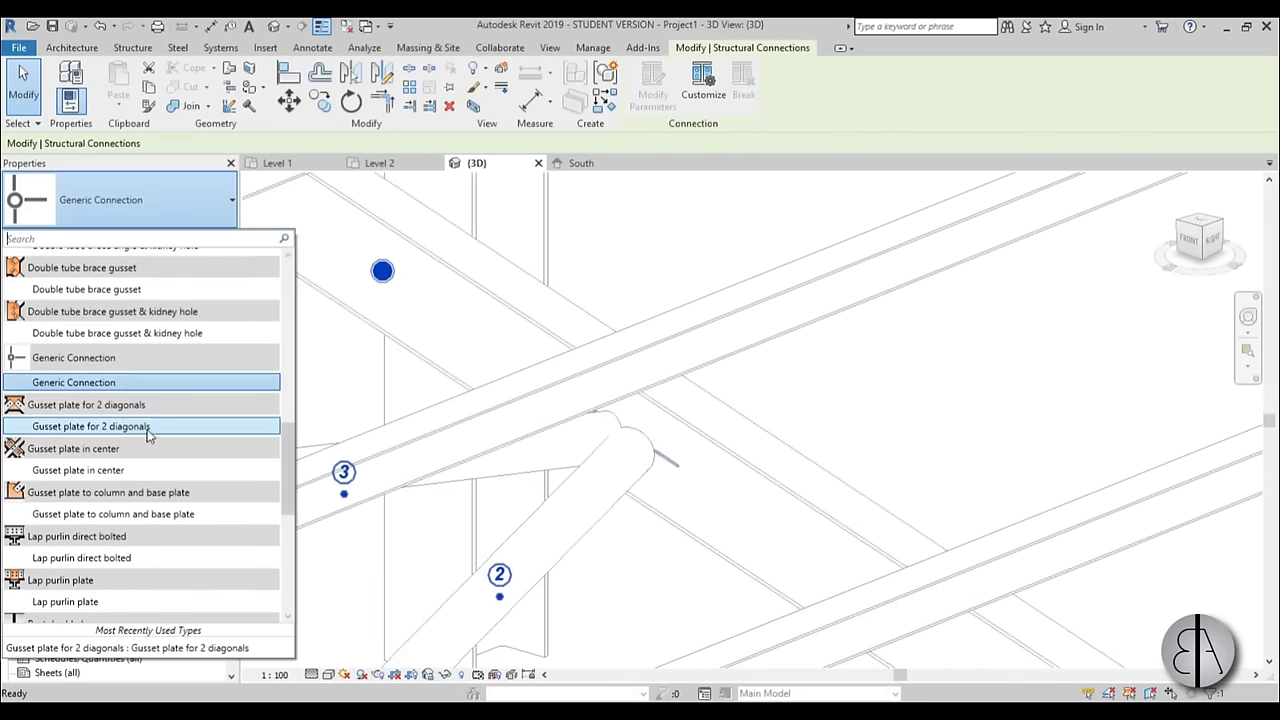
left_click(137, 421)
scroll(855, 365, "down", 2)
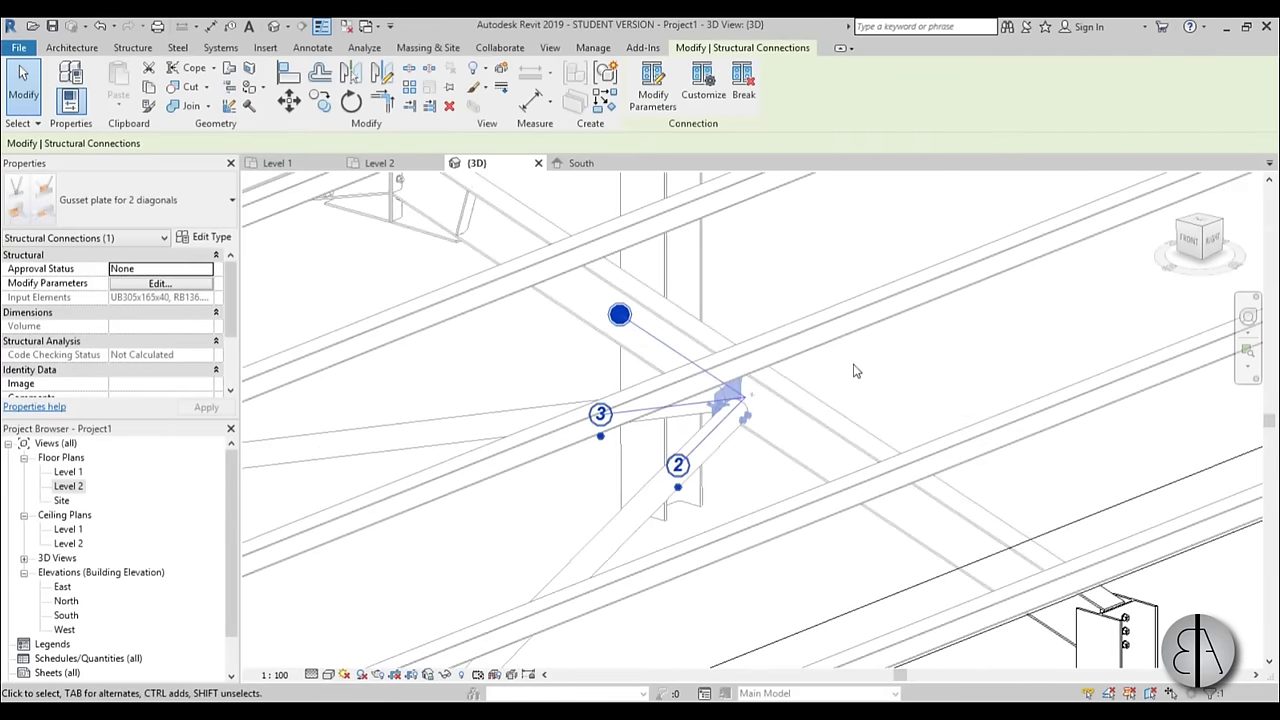
middle_click_drag(855, 365, 900, 320, "shift")
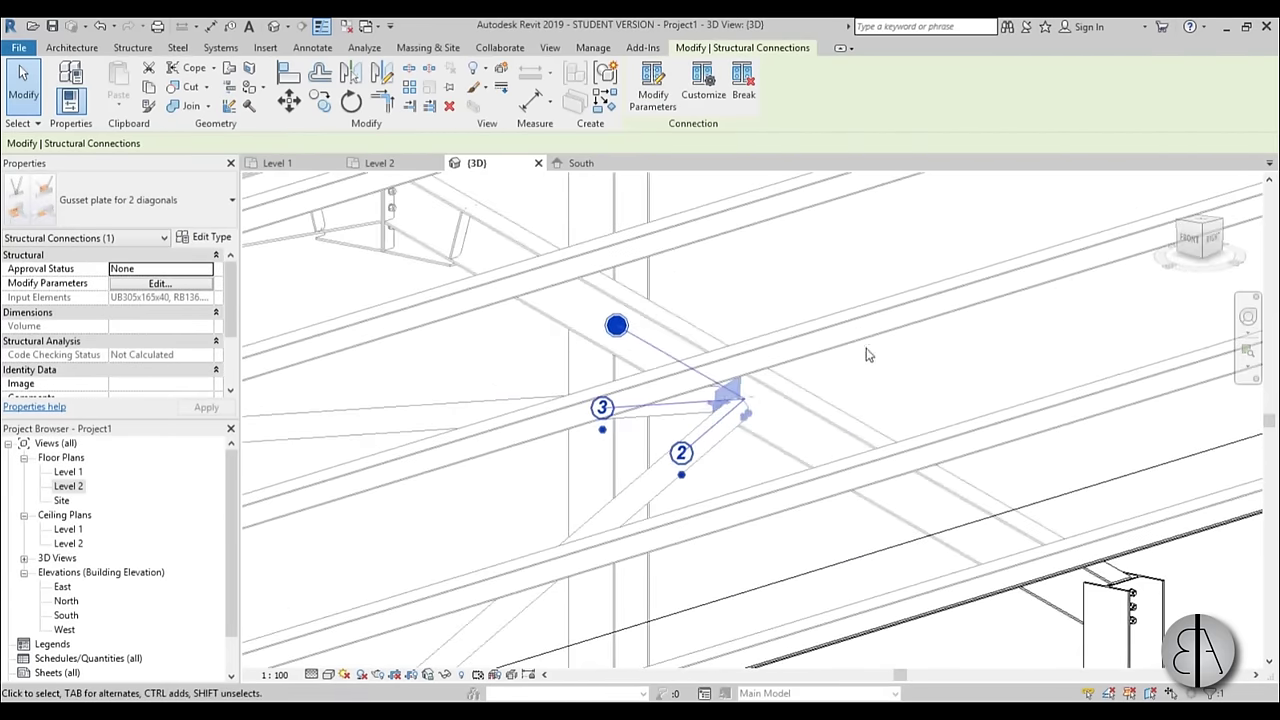
key("Escape")
- Add a structural connection between the roof brace and the top of the corner column
scroll(700, 400, "up", 3)
middle_click_drag(700, 400, 523, 446, "shift")
scroll(480, 437, "down", 3)
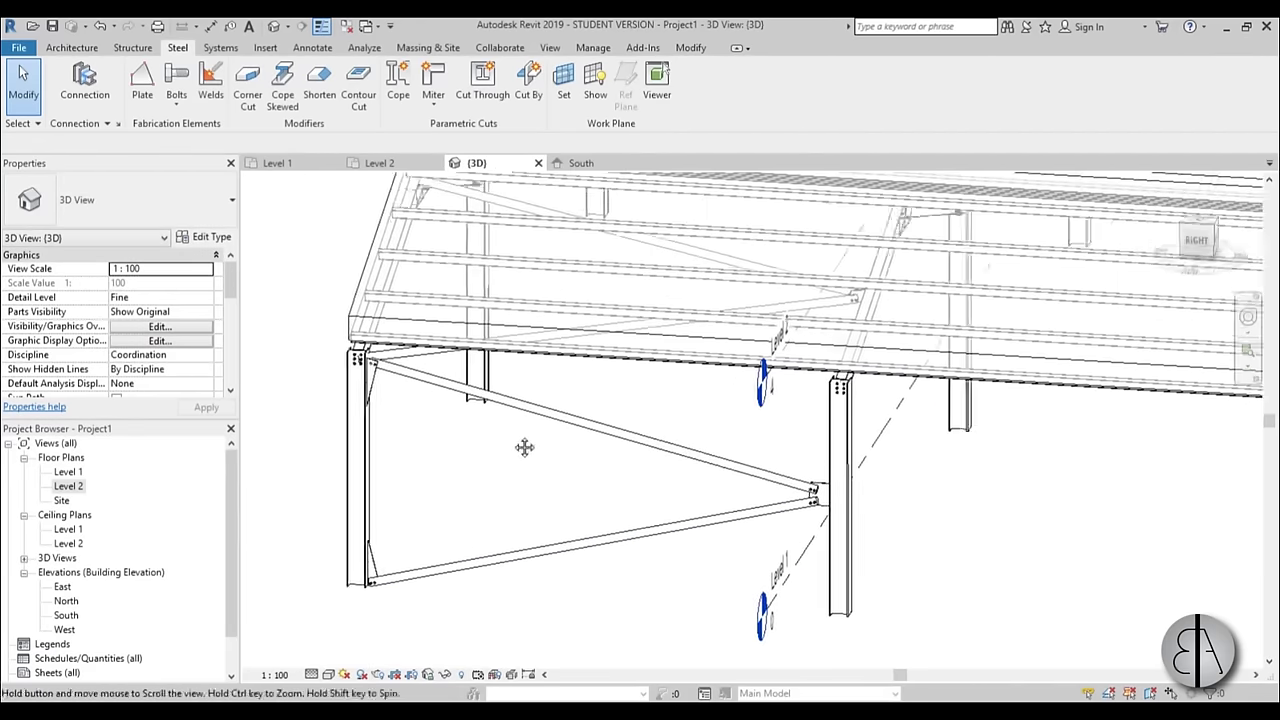
scroll(543, 400, "up", 4)
left_click(509, 357)
left_click(408, 522, "ctrl")
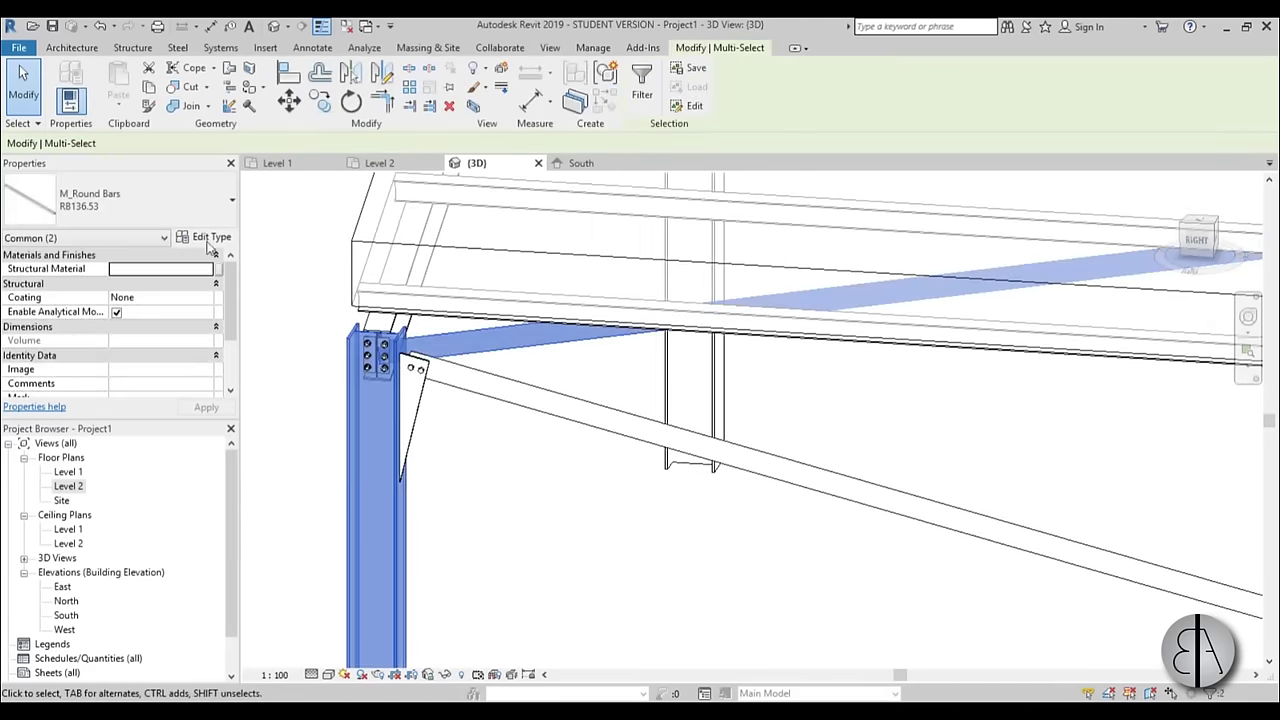
left_click(177, 47)
left_click(86, 88)
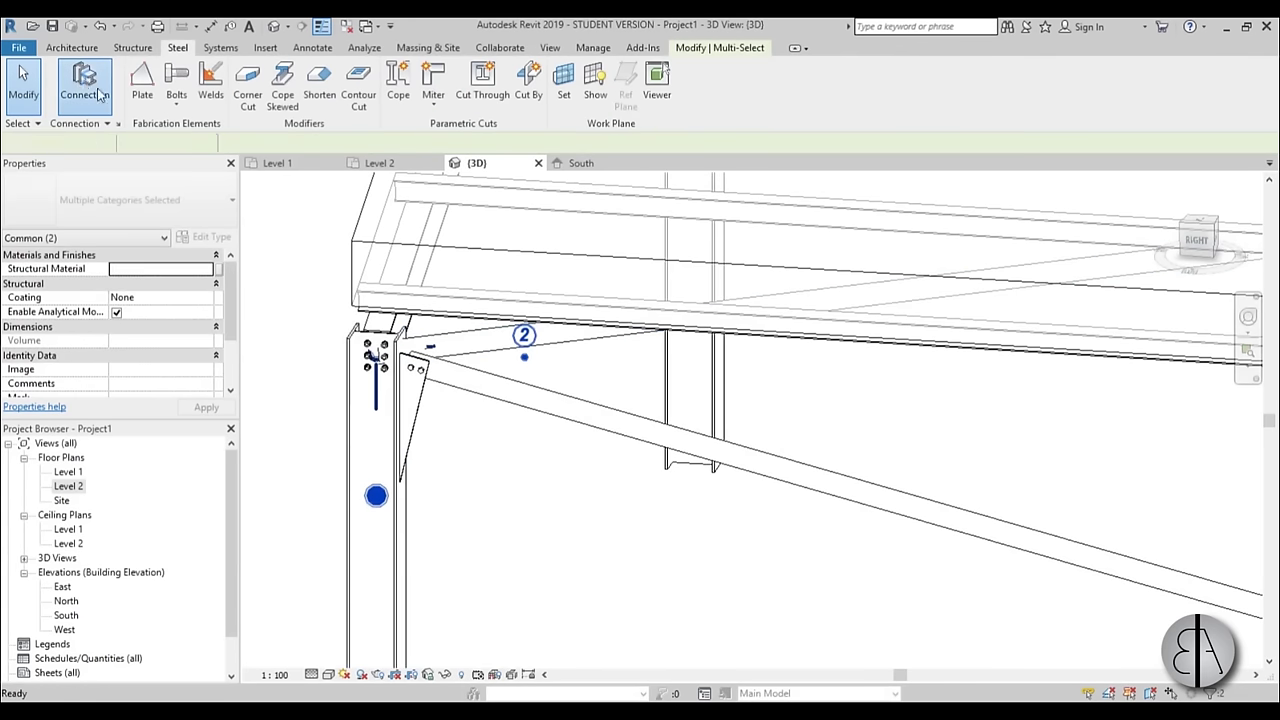
- Set the connection between the roof brace and the corner column to Gusset plate (triangle) at one diagonal
left_click(118, 198)
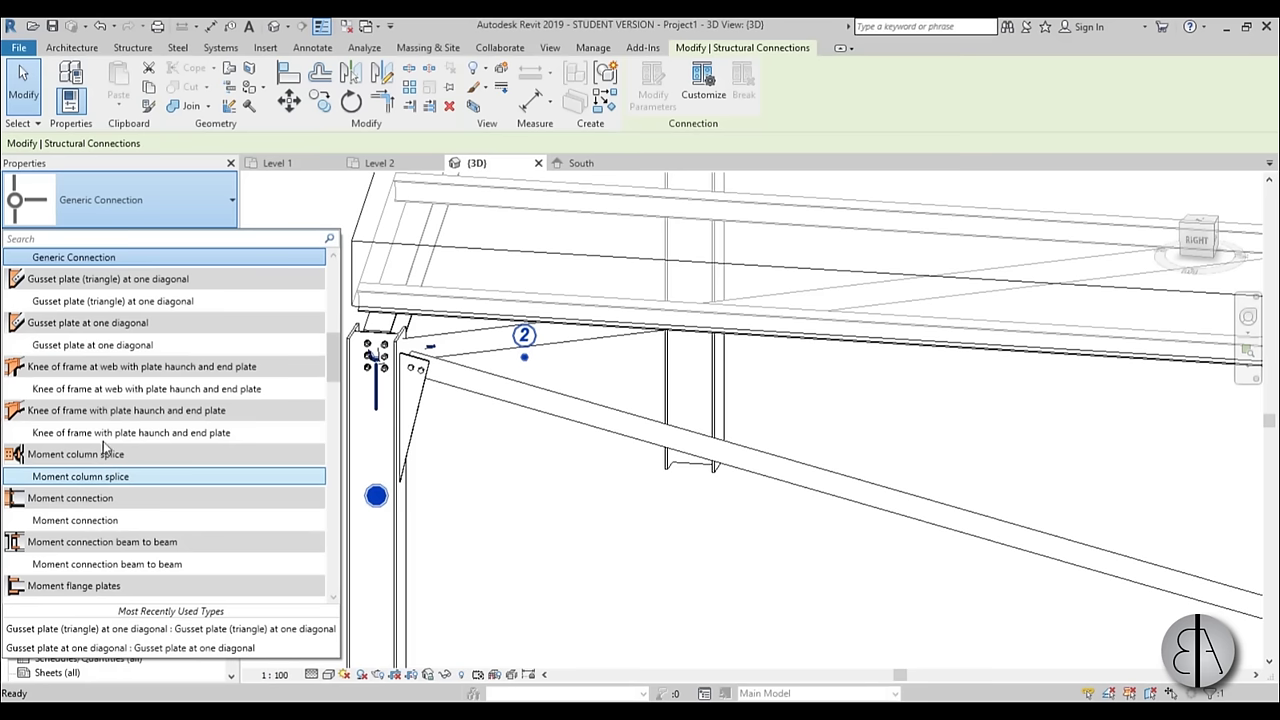
scroll(104, 420, "up", 3)
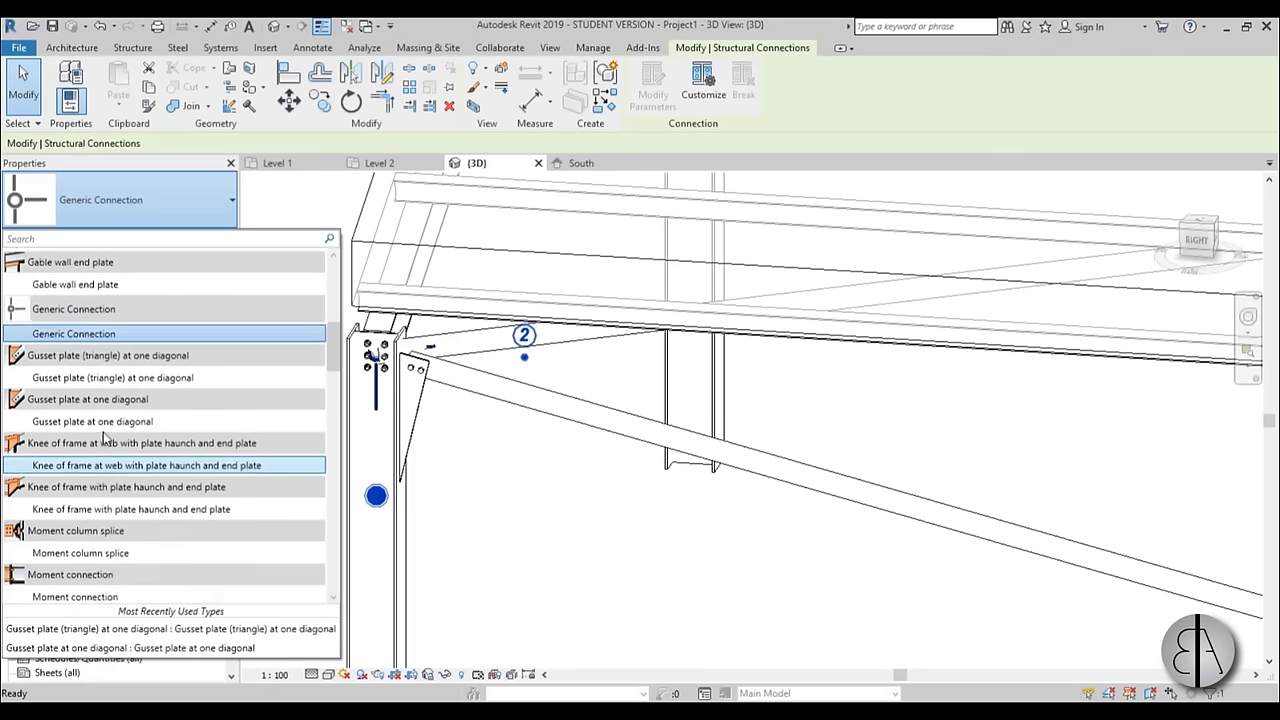
scroll(104, 338, "up", 5)
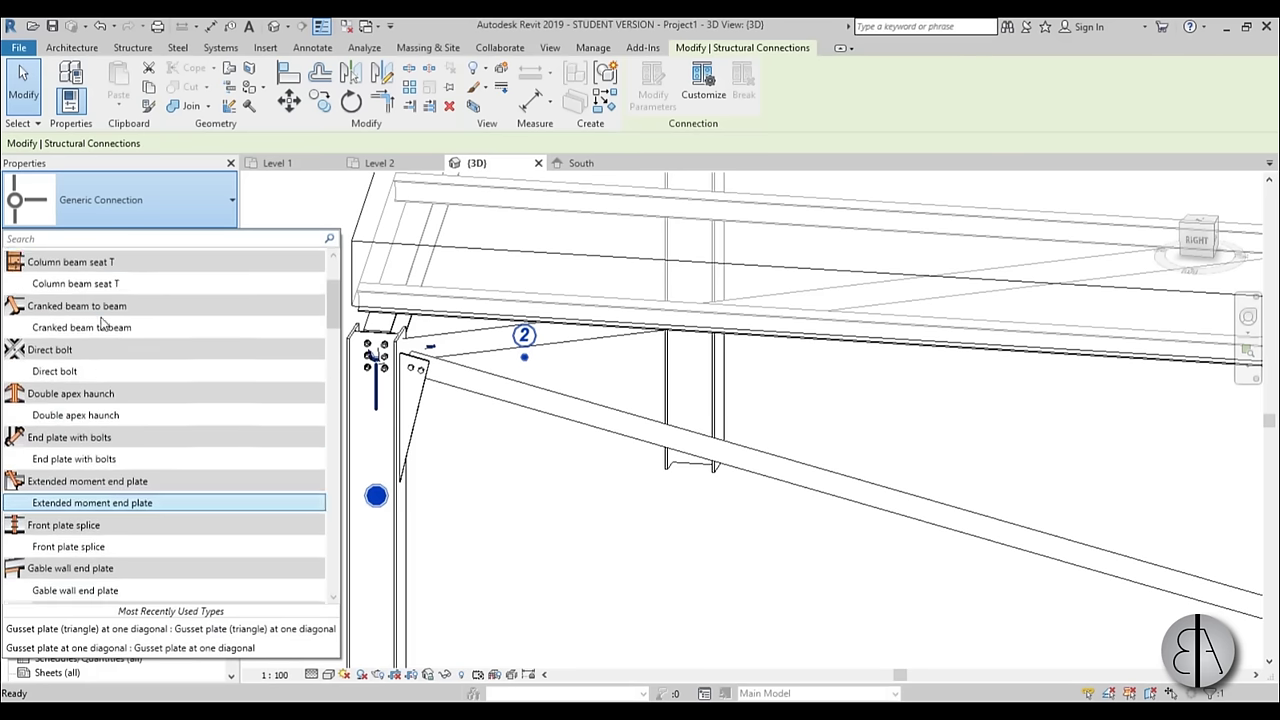
scroll(104, 325, "down", 7)
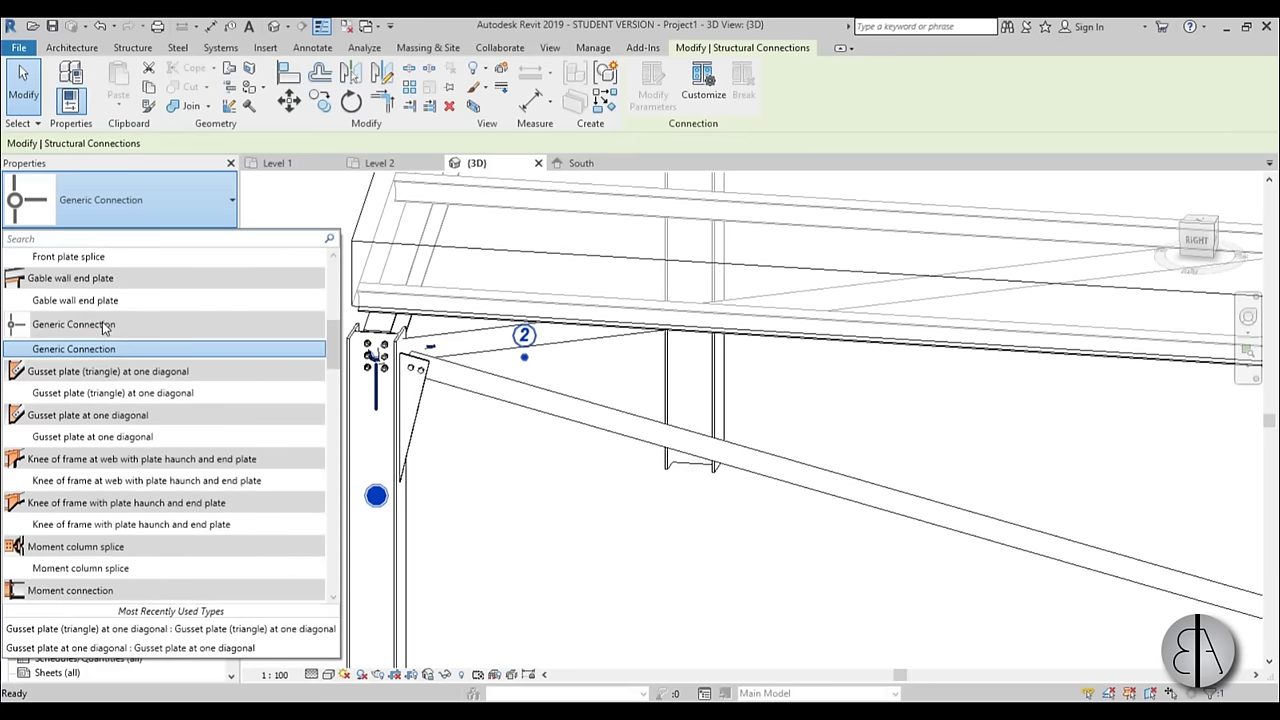
left_click(126, 366)
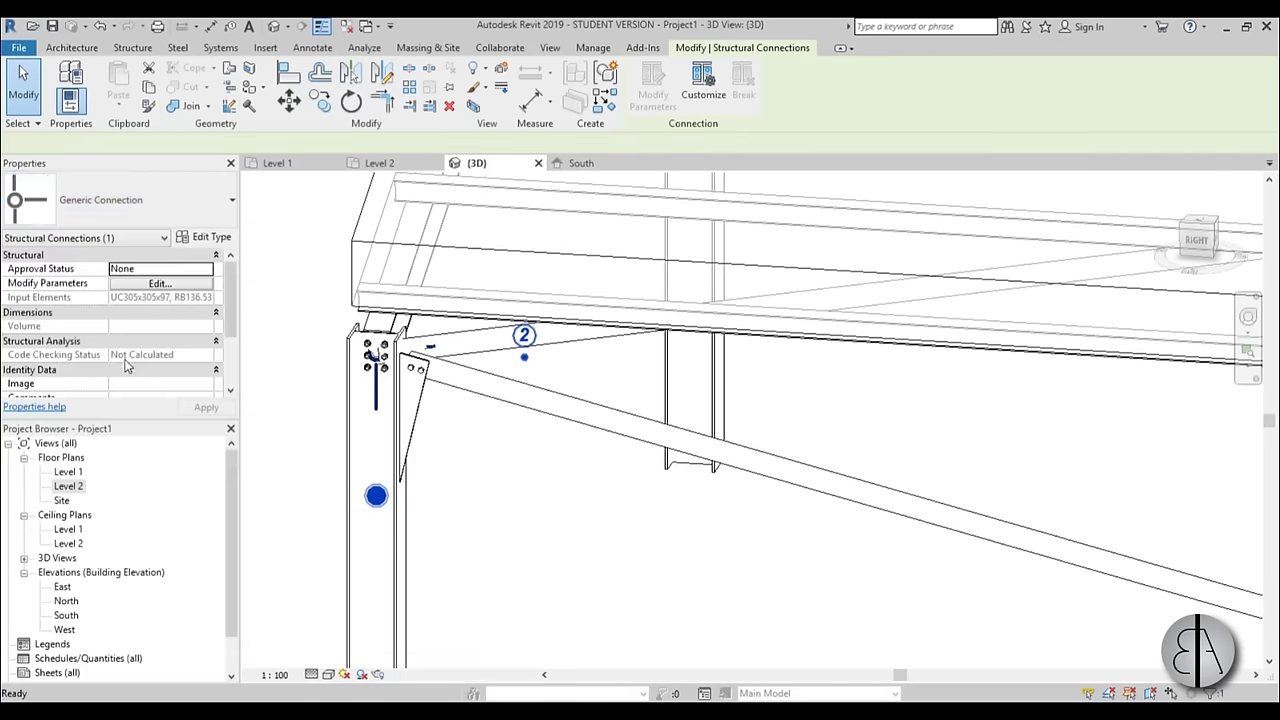
middle_click_drag(474, 385, 456, 465, "shift")
key("Escape")
- Examine the whole steel frame from several angles, including the front profile, the roof slopes and the braced corner bay
scroll(456, 465, "down", 8)
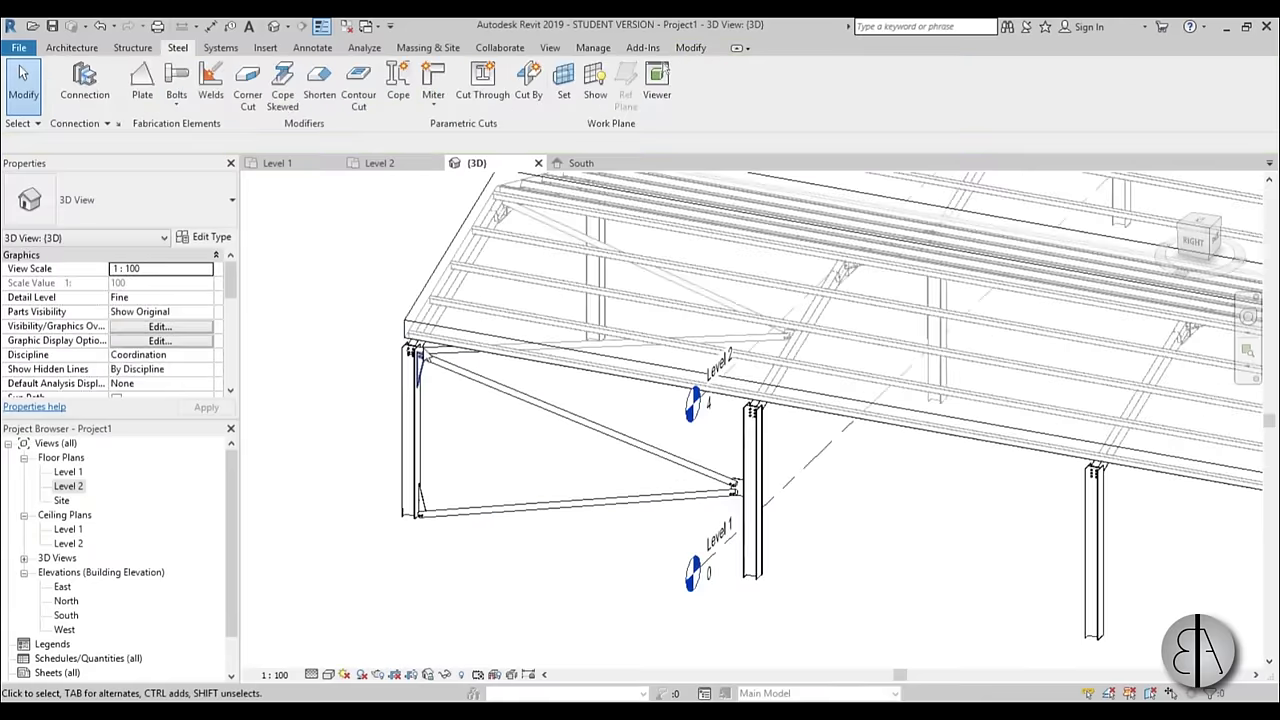
scroll(710, 445, "up", 5)
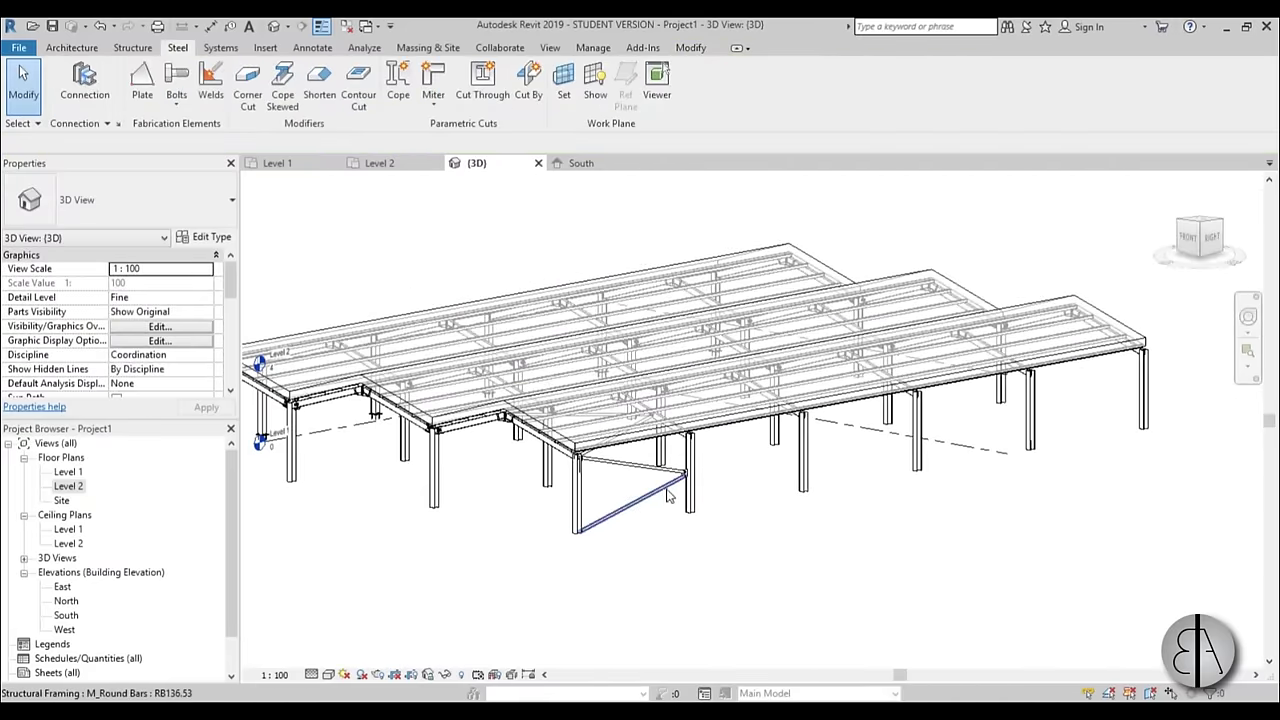
scroll(705, 432, "down", 5)
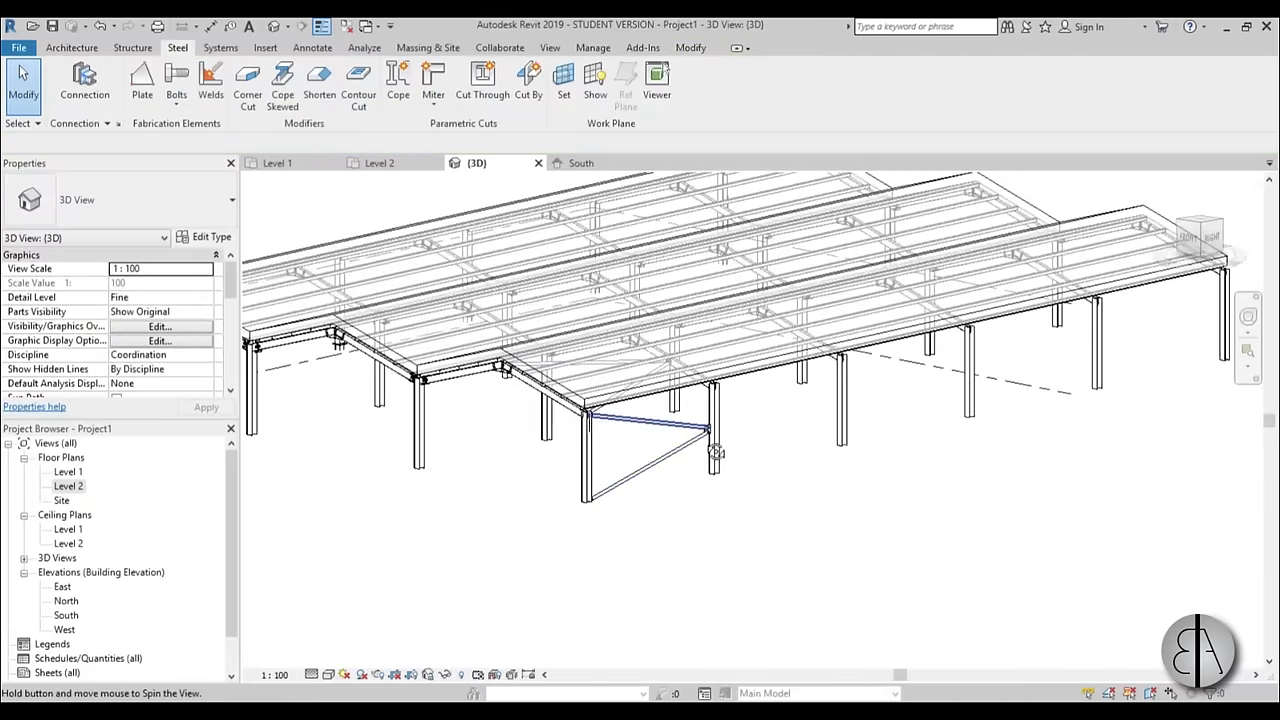
middle_click_drag(700, 465, 748, 484, "shift")
scroll(693, 502, "up", 5)
scroll(733, 480, "down", 5)
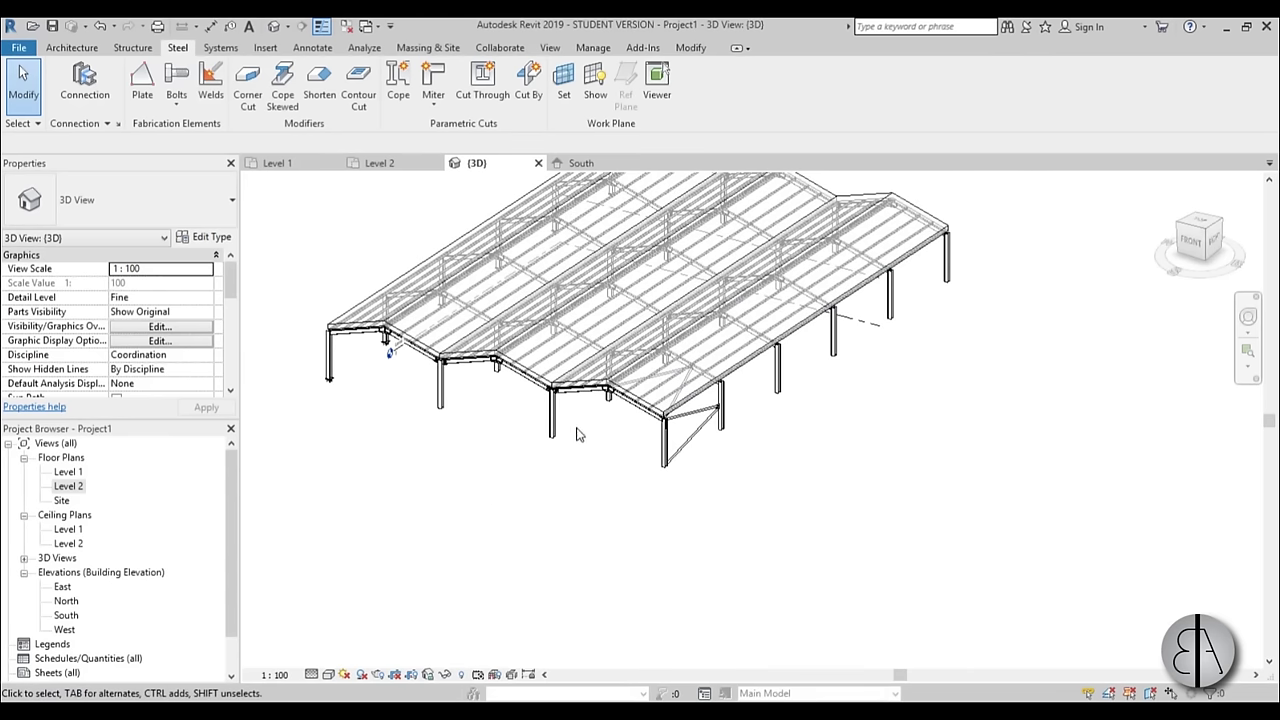
middle_click_drag(648, 424, 651, 317, "shift")
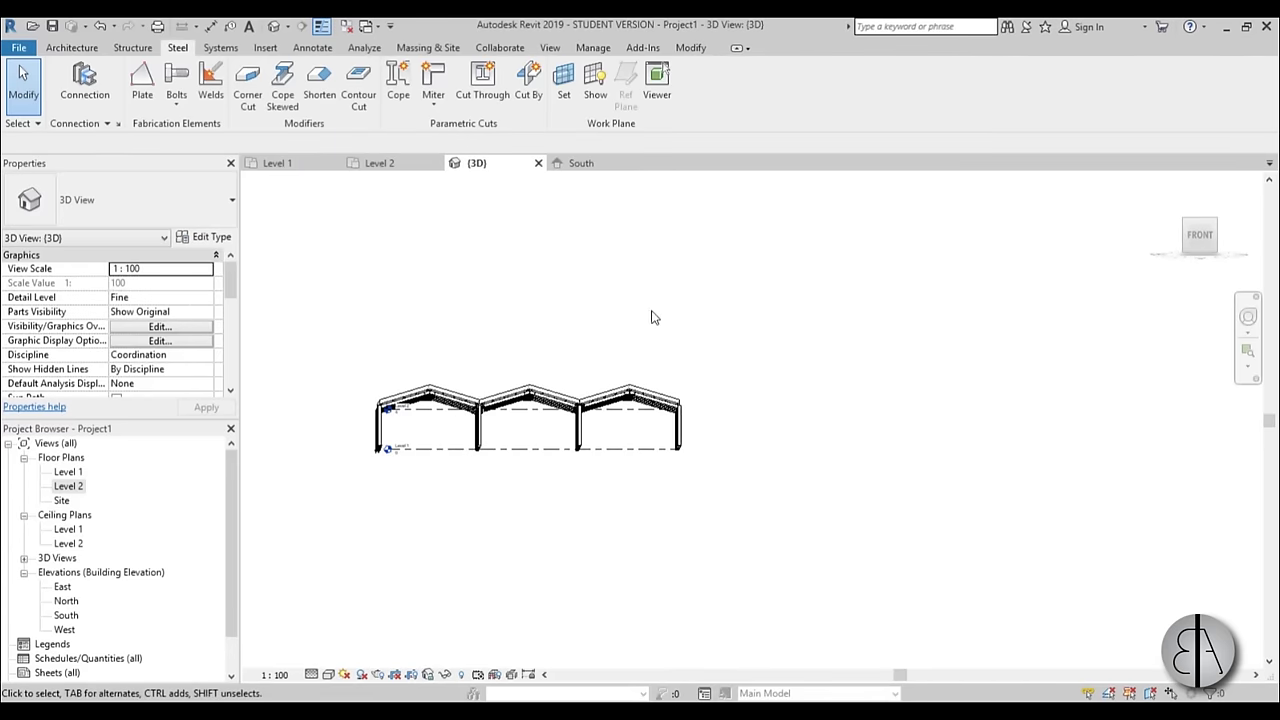
middle_click_drag(623, 417, 638, 403, "shift")
scroll(640, 402, "up", 6)
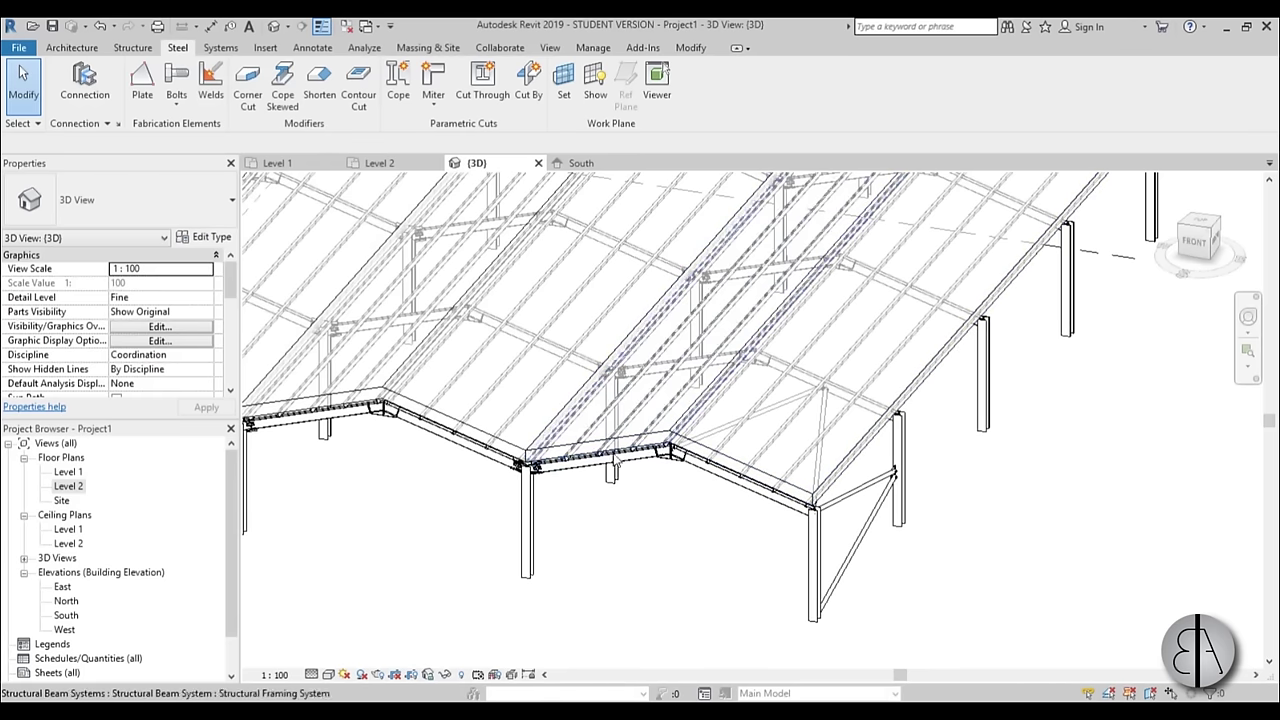
scroll(596, 522, "down", 5)
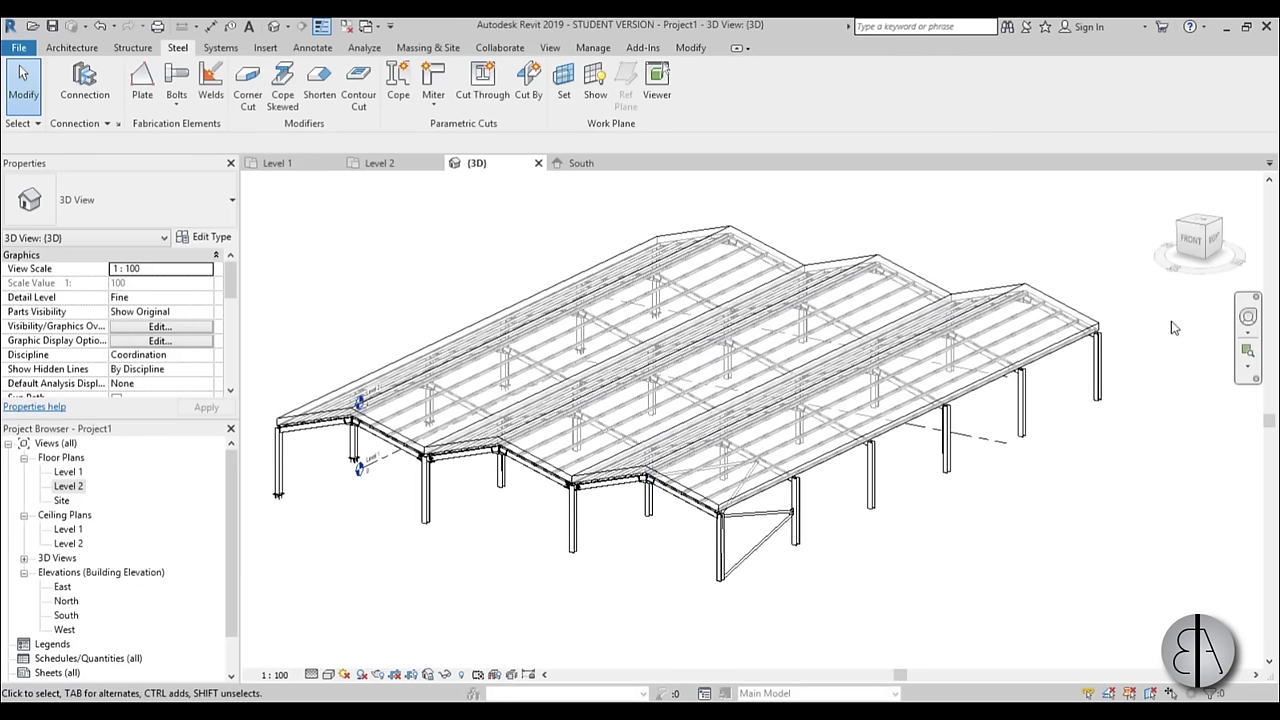
scroll(757, 560, "up", 1)
scroll(757, 560, "up", 2)
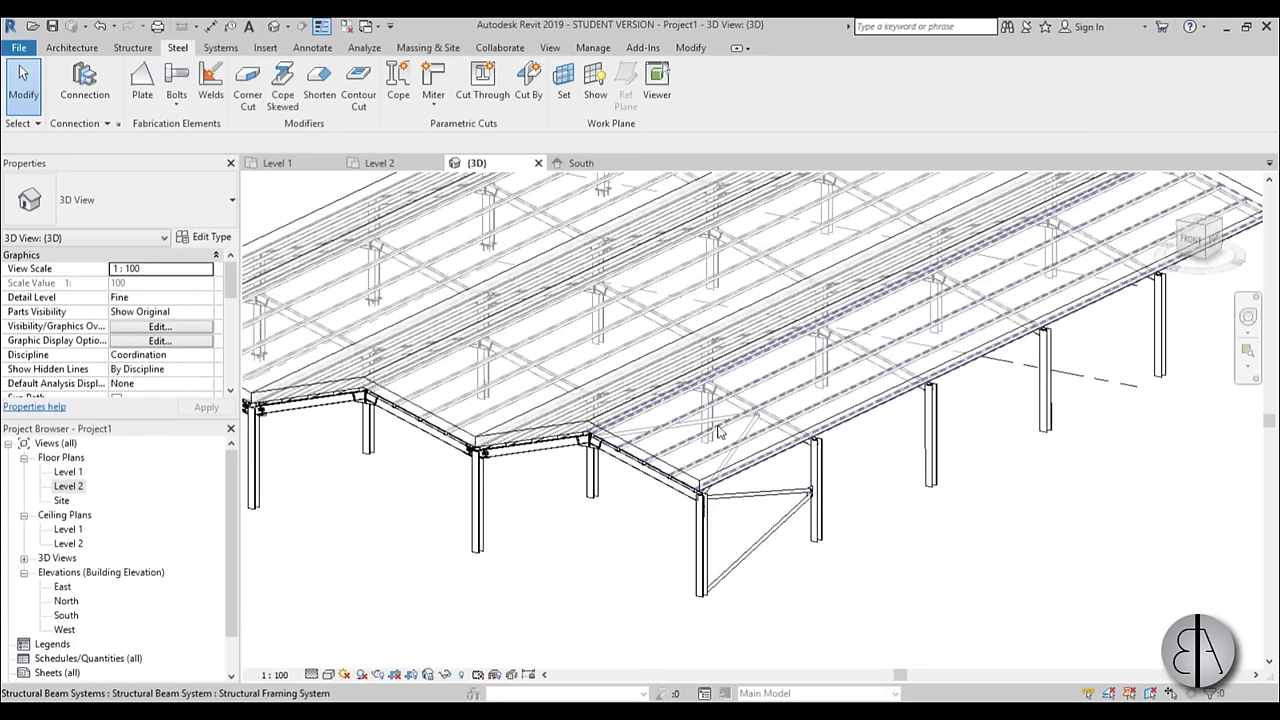
scroll(711, 430, "down", 5)
middle_click_drag(711, 430, 757, 528, "shift")
scroll(743, 453, "up", 5)
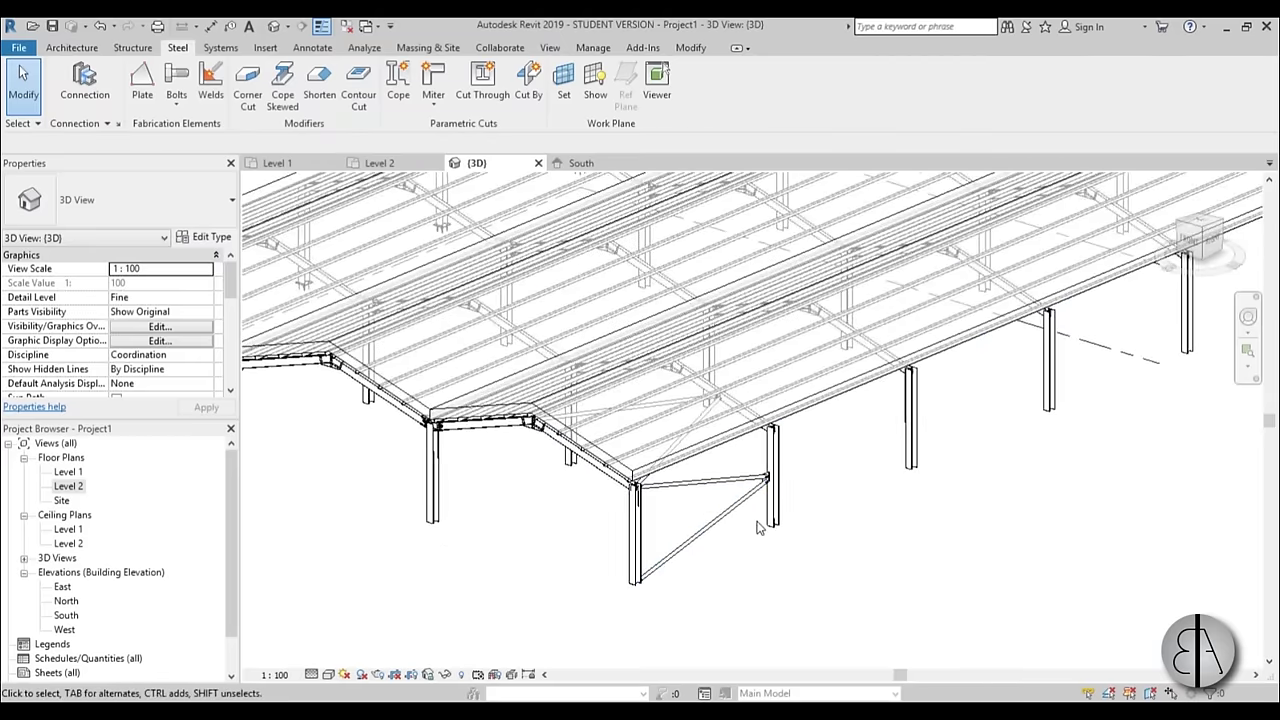